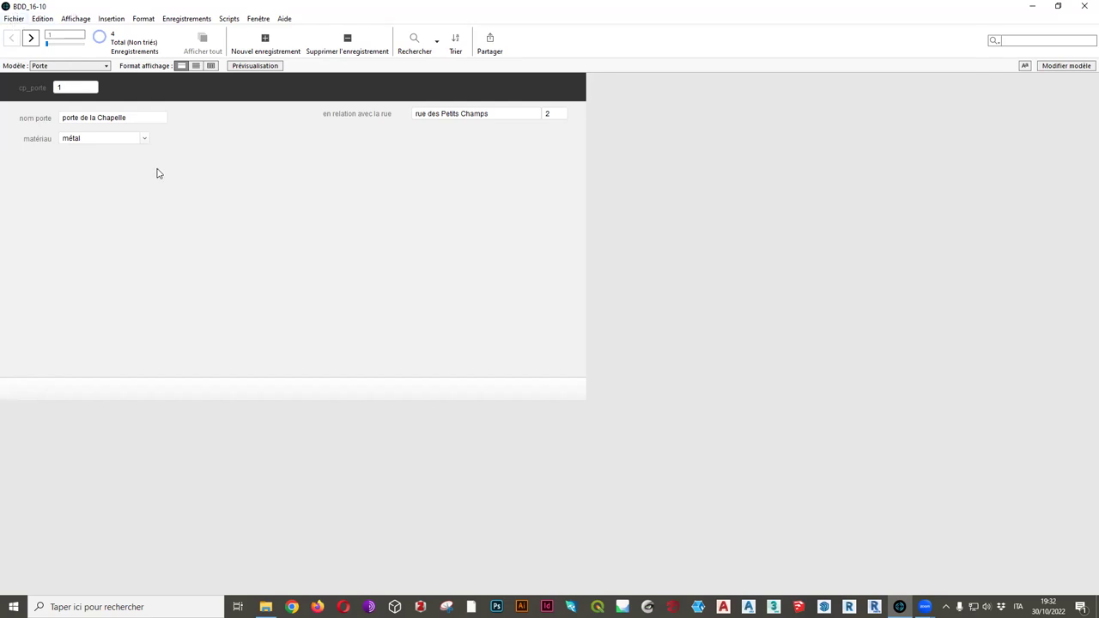
{"action": "left_click", "coordinate": [48, 68]}
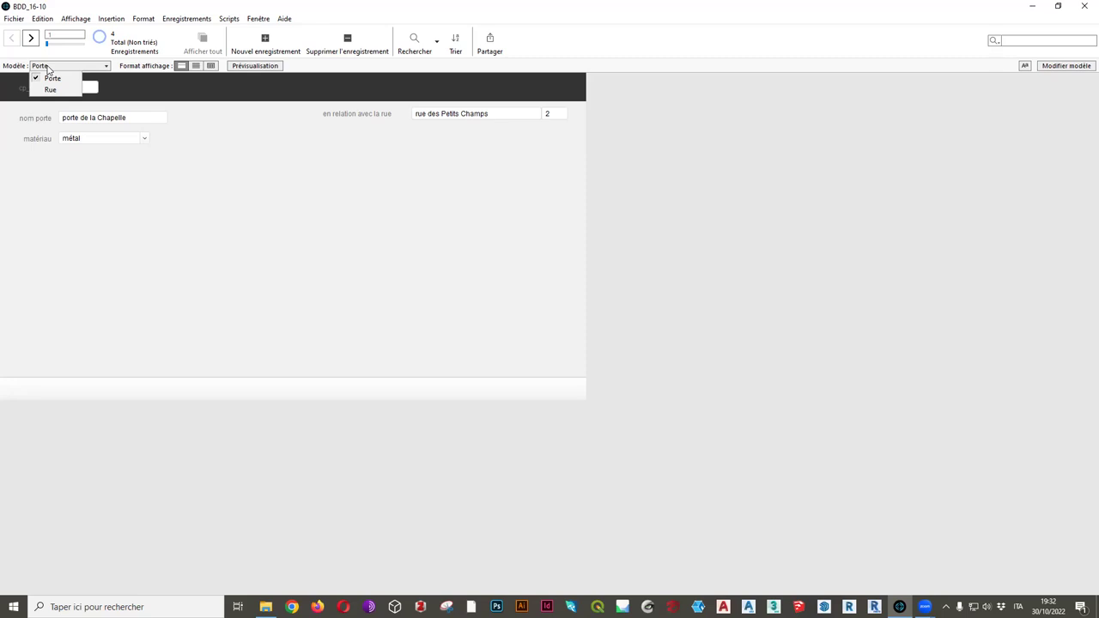
{"action": "left_click", "coordinate": [95, 262]}
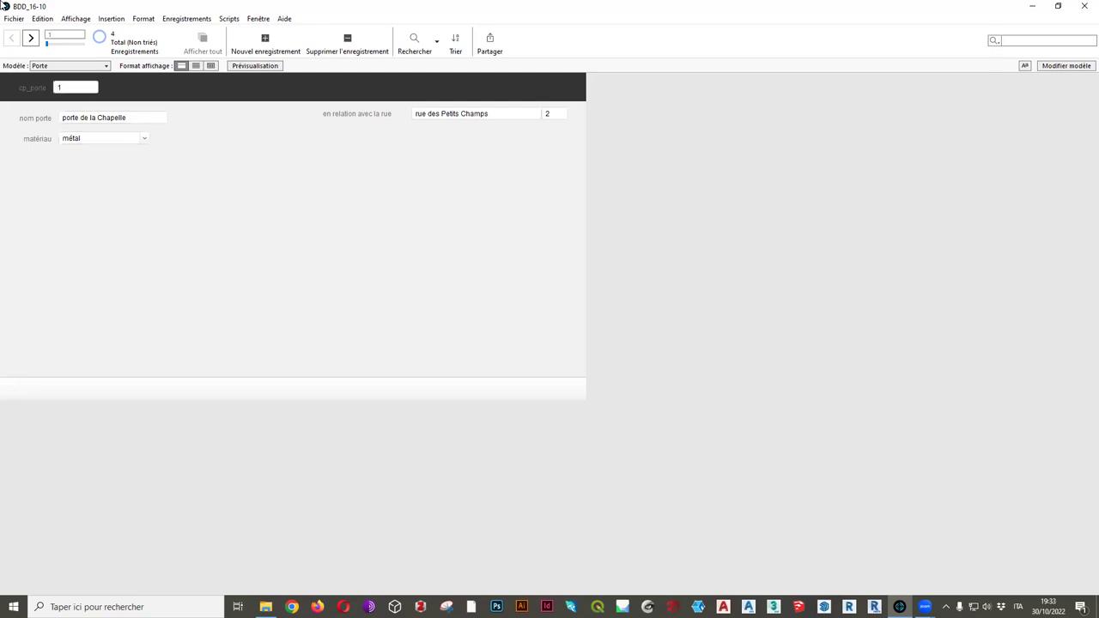
Open the database definition window, shrink it and move it so the Porte record's fields stay visible
{"action": "left_click", "coordinate": [12, 19]}
{"action": "mouse_move", "coordinate": [52, 112]}
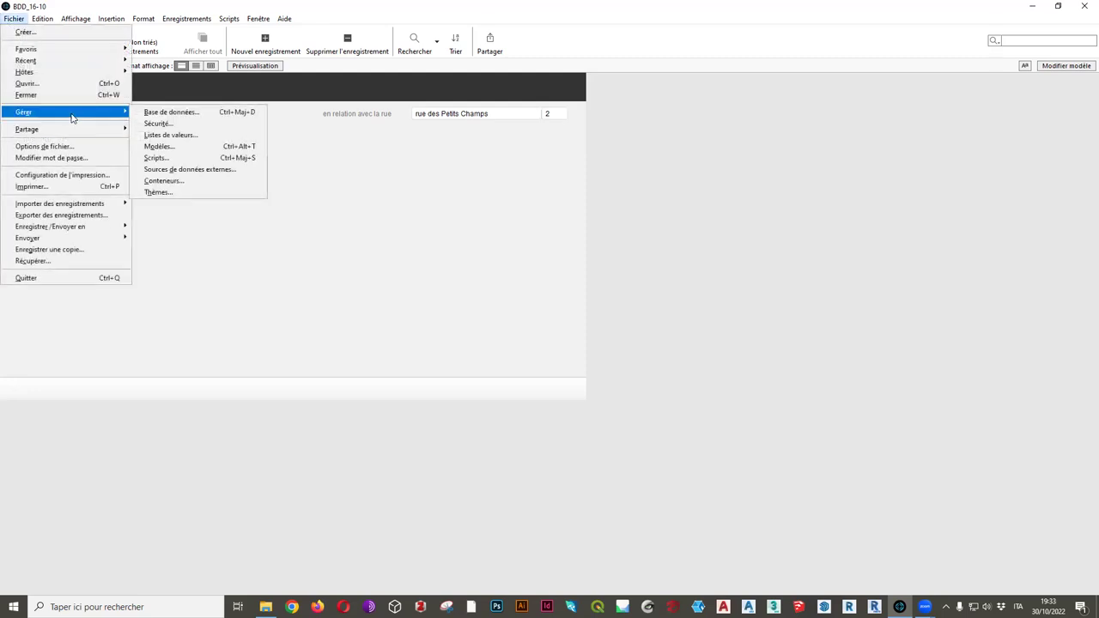
{"action": "left_click", "coordinate": [166, 115]}
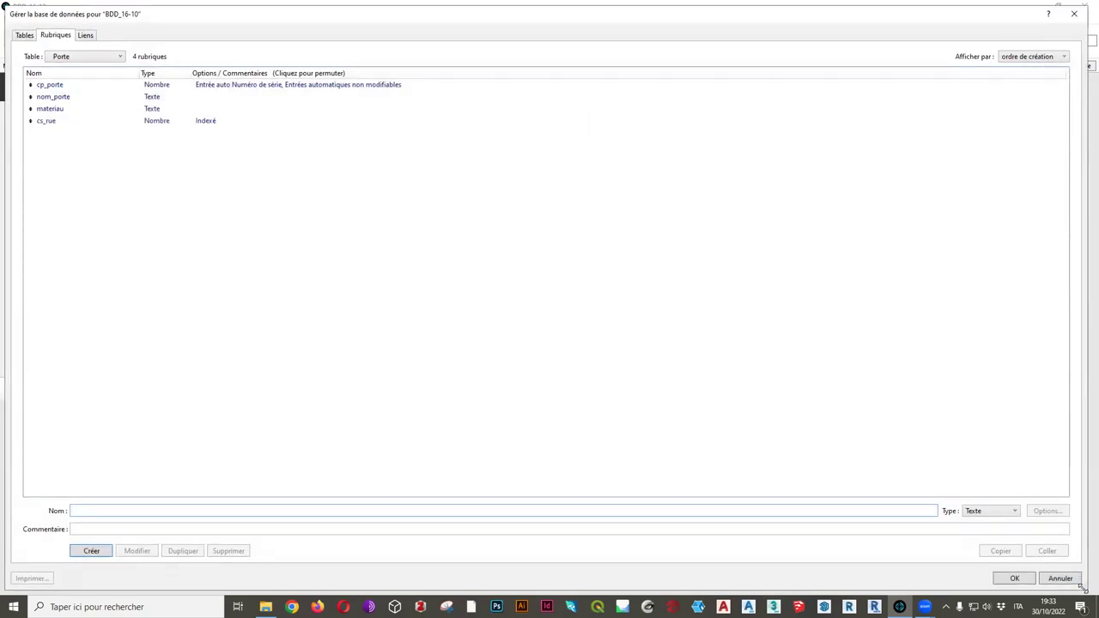
{"action": "left_click_drag", "start_coordinate": [1082, 587], "coordinate": [601, 417]}
{"action": "left_click_drag", "start_coordinate": [319, 23], "coordinate": [617, 47]}
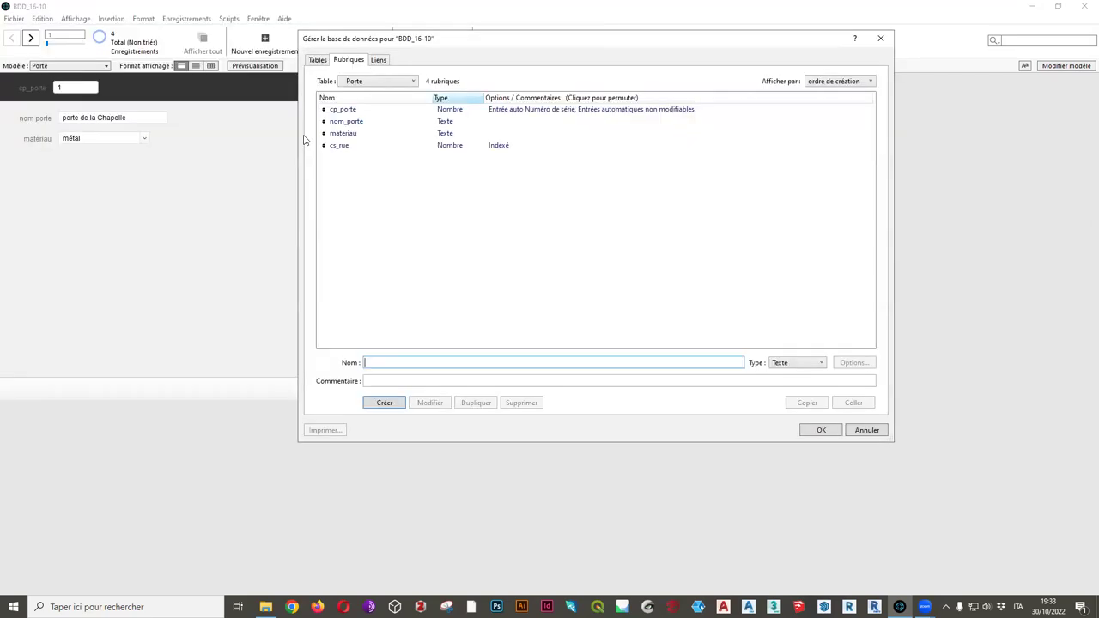
Create a new table named Tombe in the database
{"action": "left_click", "coordinate": [317, 60]}
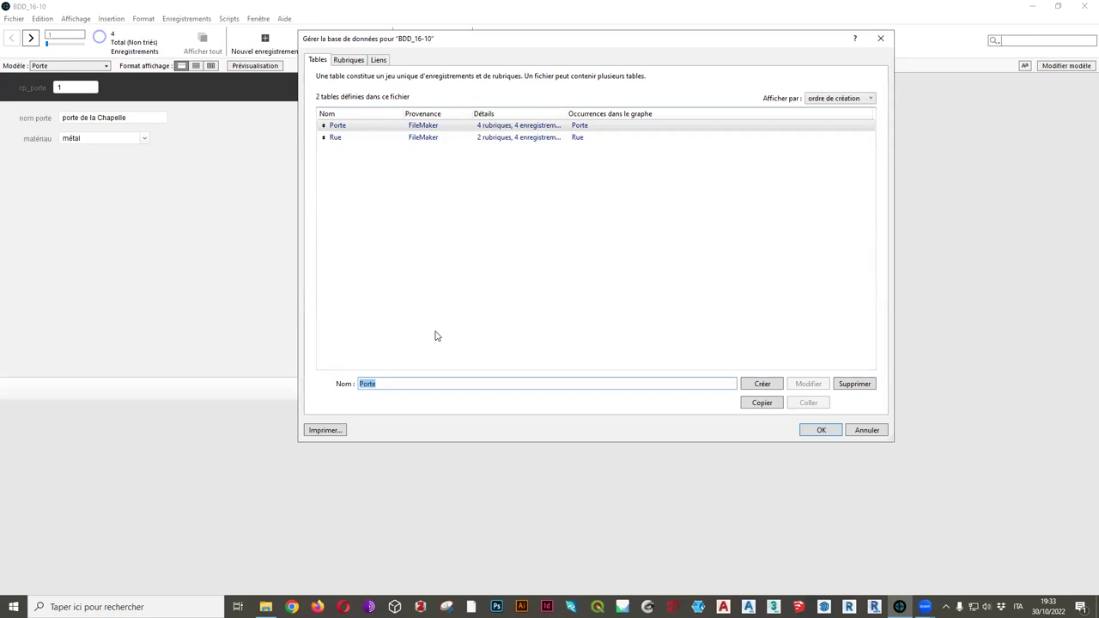
{"action": "type", "text": "Tombe"}
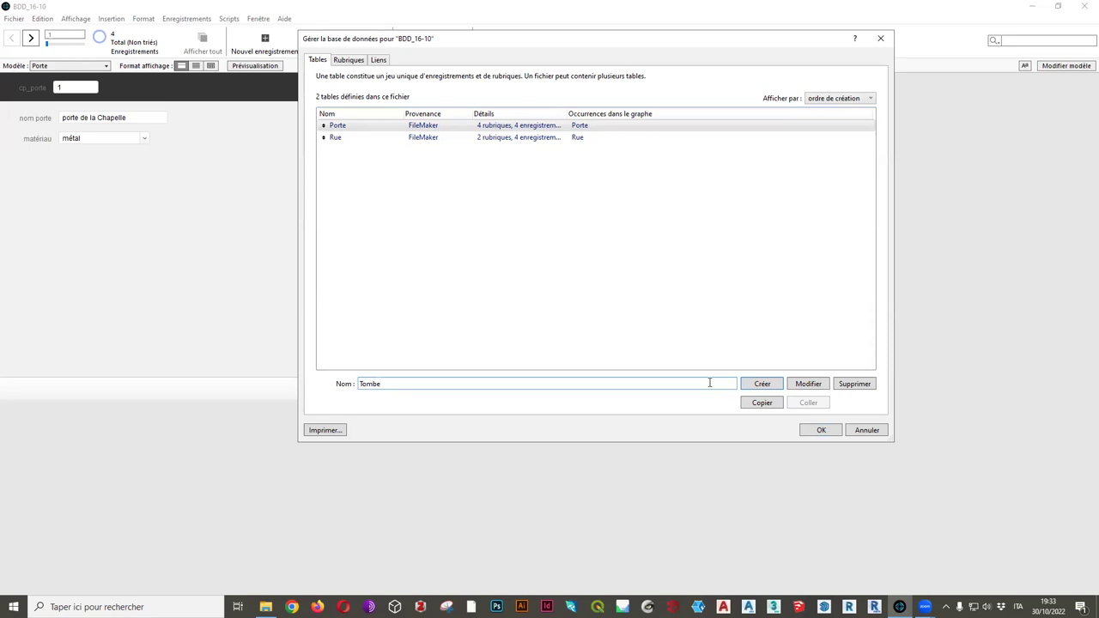
{"action": "left_click", "coordinate": [761, 385]}
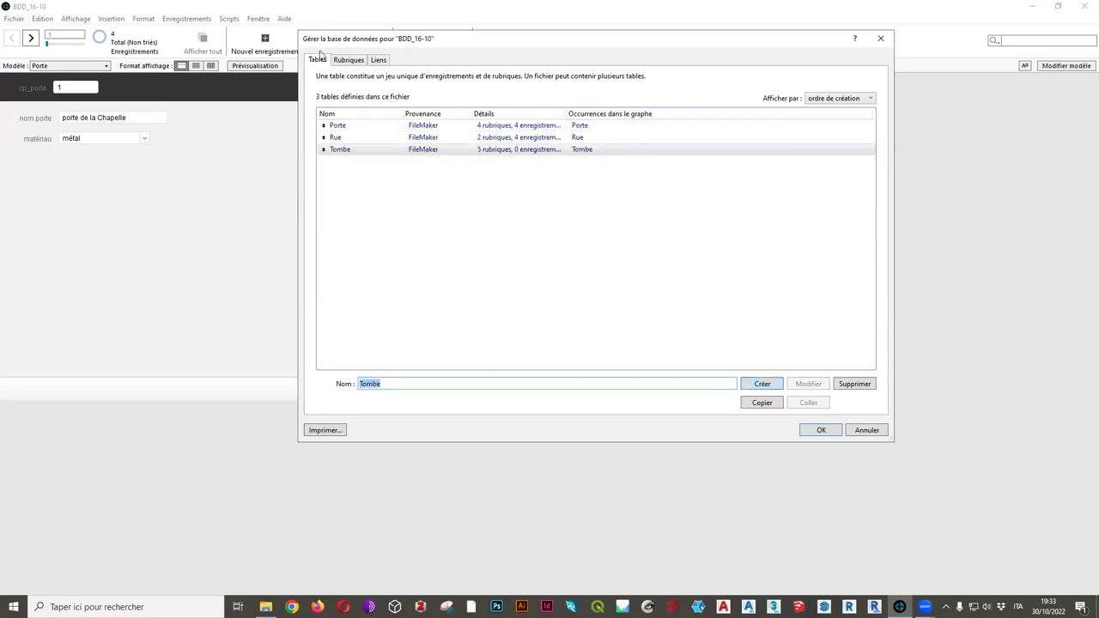
Delete all the default fields from the Tombe table
{"action": "left_click", "coordinate": [346, 60]}
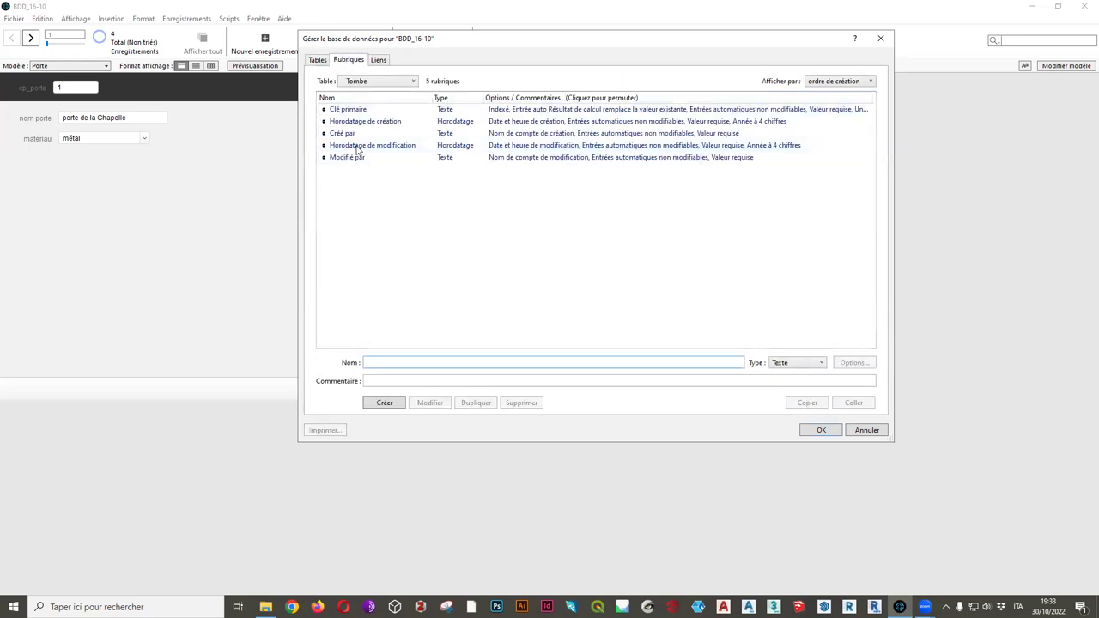
{"action": "left_click", "coordinate": [365, 159]}
{"action": "left_click", "coordinate": [364, 110], "text": "shift"}
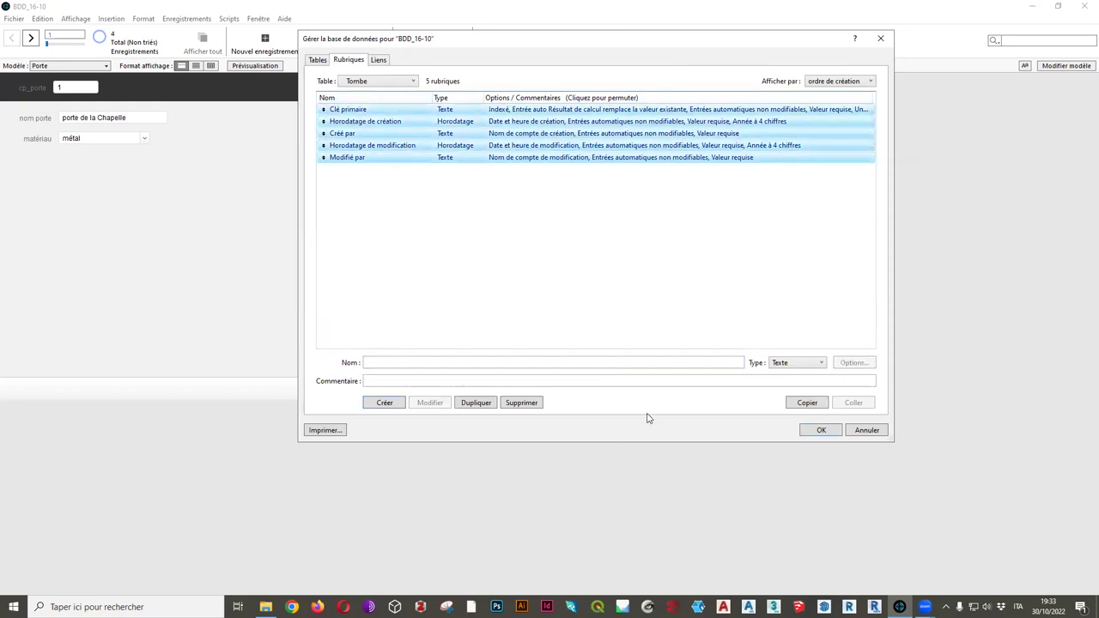
{"action": "left_click", "coordinate": [521, 402]}
{"action": "left_click", "coordinate": [611, 262]}
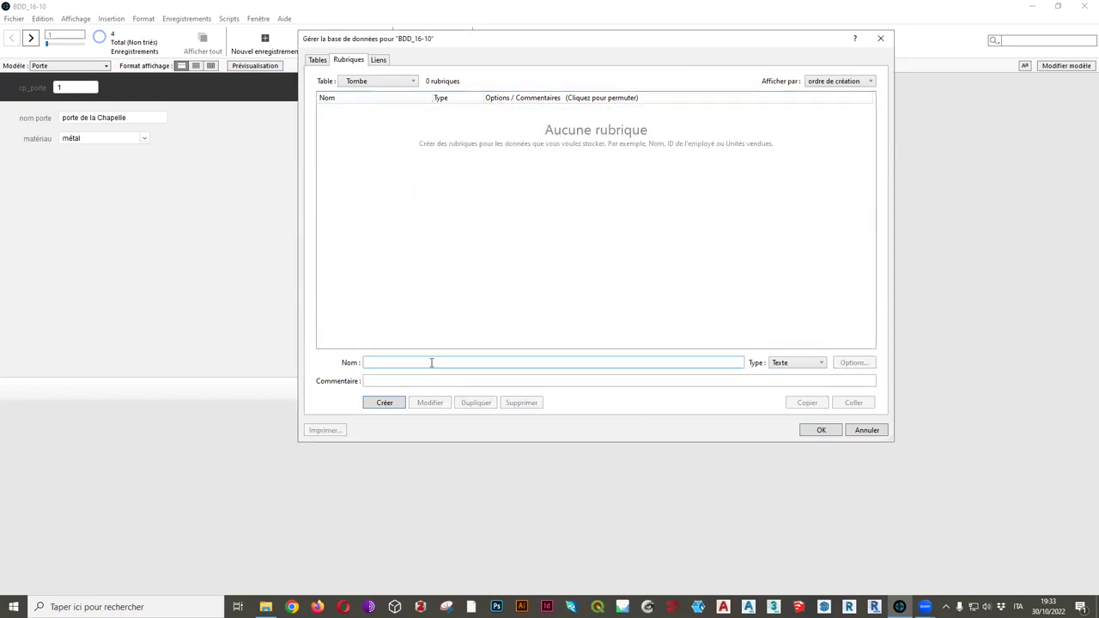
Create a field named cp_Tombe of type Nombre in the Tombe table
{"action": "type", "text": "Tombe"}
{"action": "left_click", "coordinate": [778, 363]}
{"action": "left_click", "coordinate": [783, 383]}
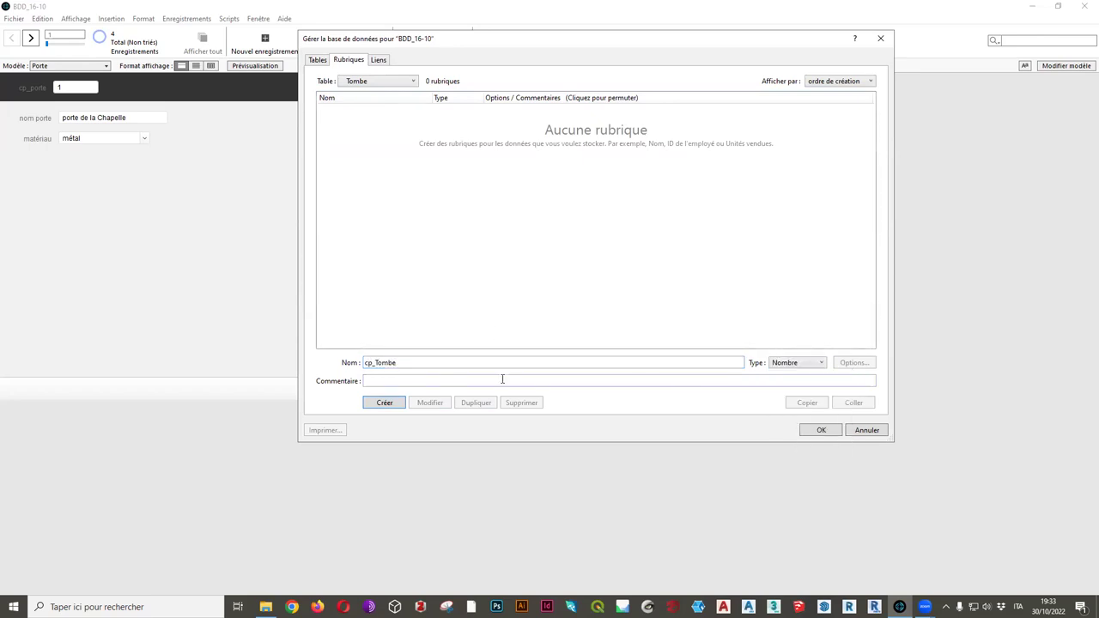
{"action": "left_click", "coordinate": [385, 402]}
Make cp_Tombe an automatically entered serial number and prohibit changing its automatic value during data entry
{"action": "left_click", "coordinate": [854, 362]}
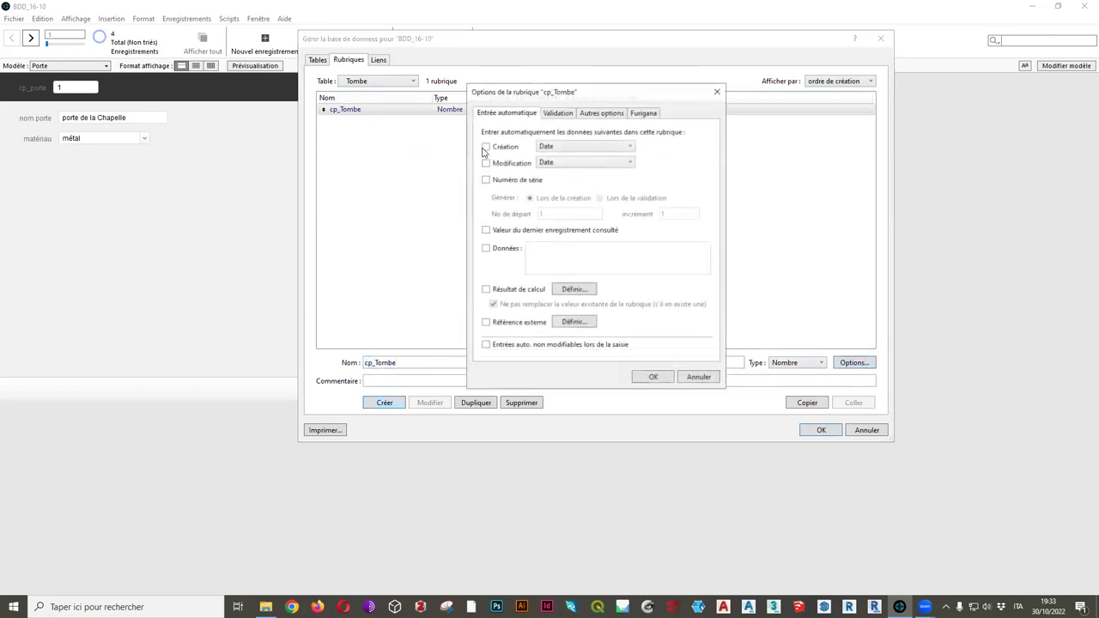
{"action": "left_click", "coordinate": [486, 179]}
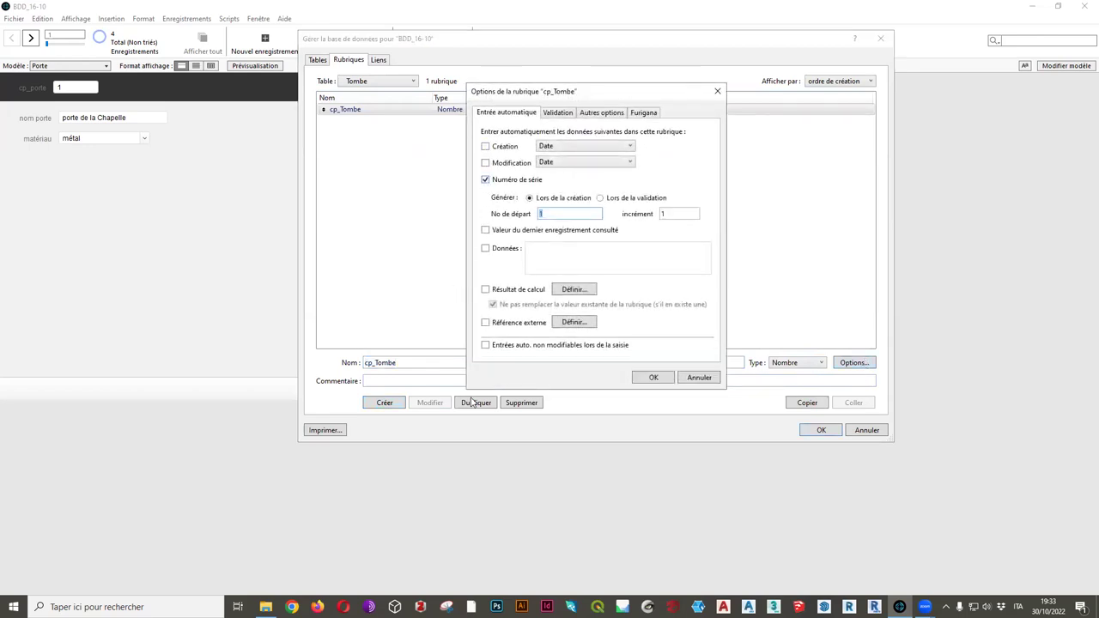
{"action": "left_click", "coordinate": [486, 344]}
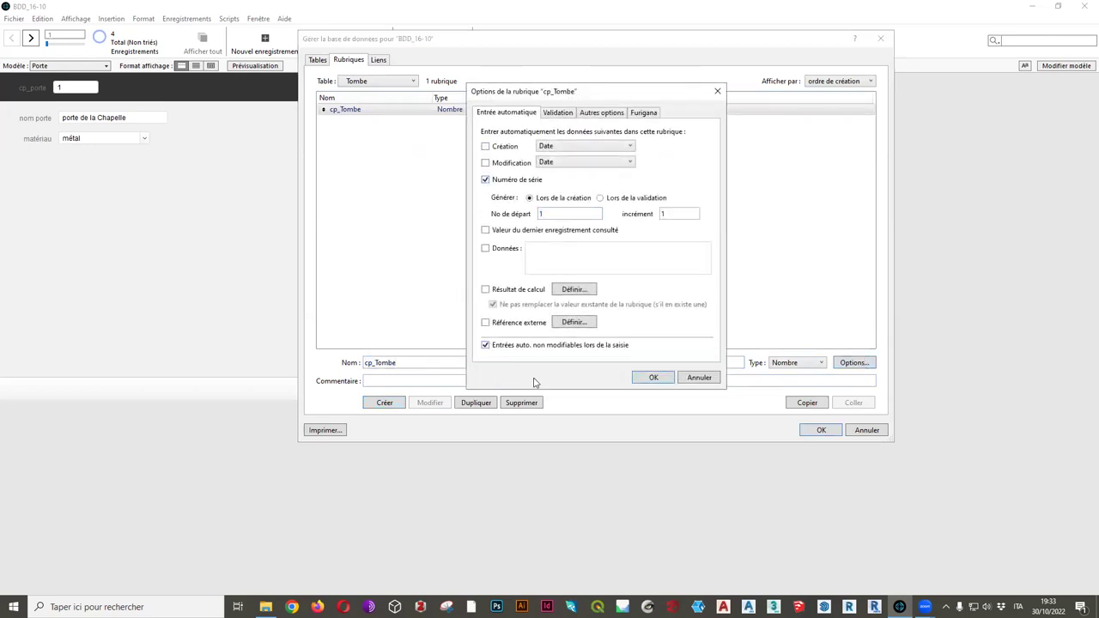
{"action": "left_click", "coordinate": [651, 379]}
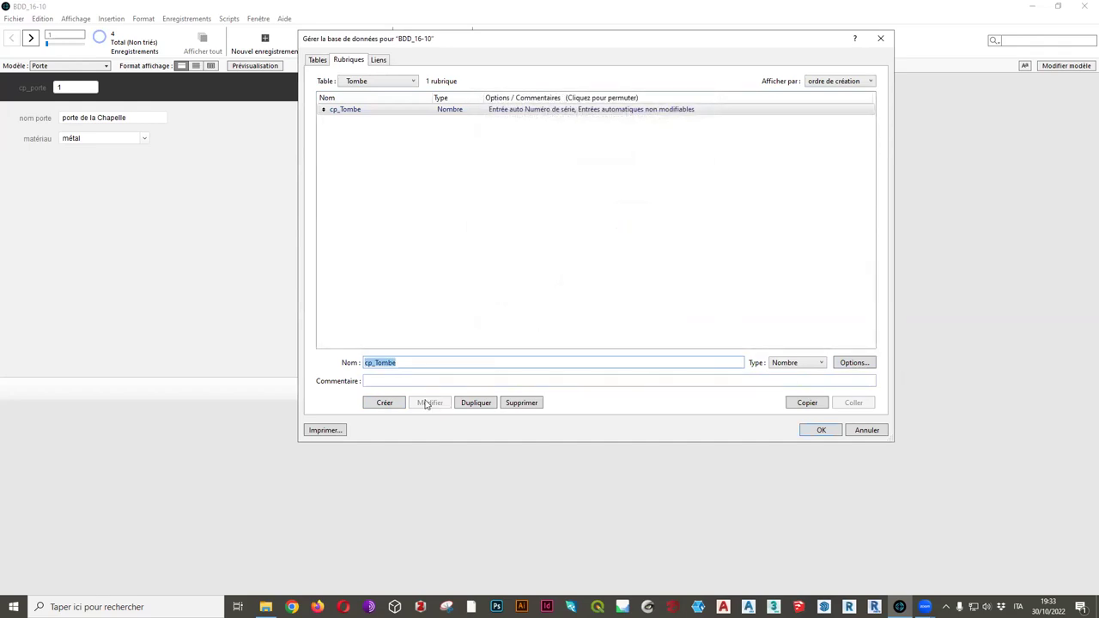
Duplicate the Tombe table by copy and paste, and rename the copy Espace-funeraire, accepting the name despite its hyphen
{"action": "left_click", "coordinate": [357, 81]}
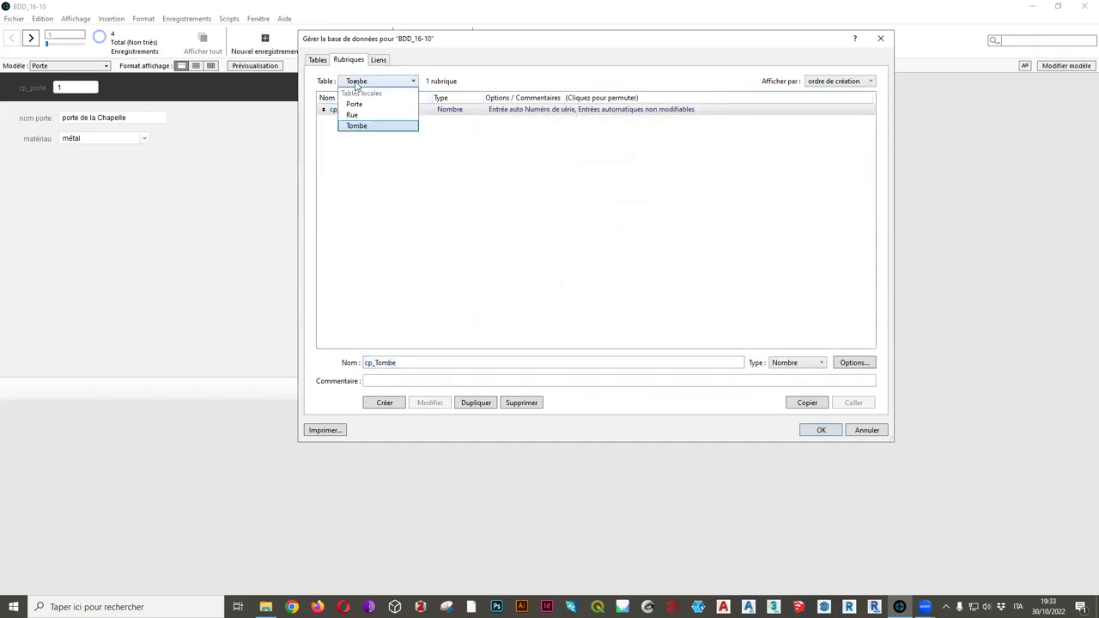
{"action": "left_click", "coordinate": [318, 60]}
{"action": "left_click", "coordinate": [318, 60]}
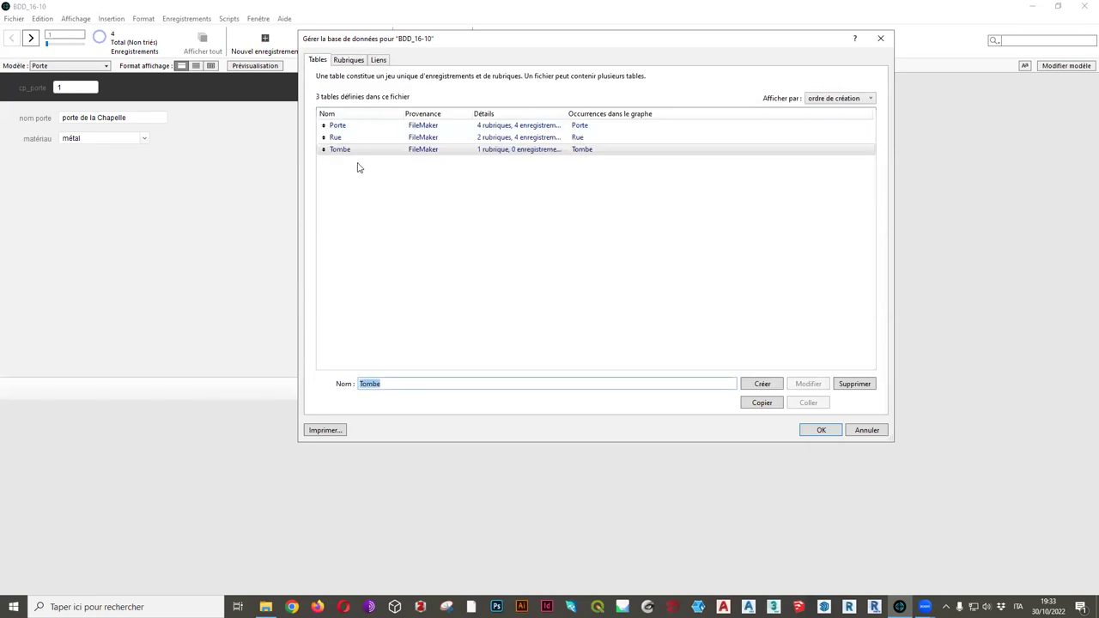
{"action": "left_click", "coordinate": [768, 407]}
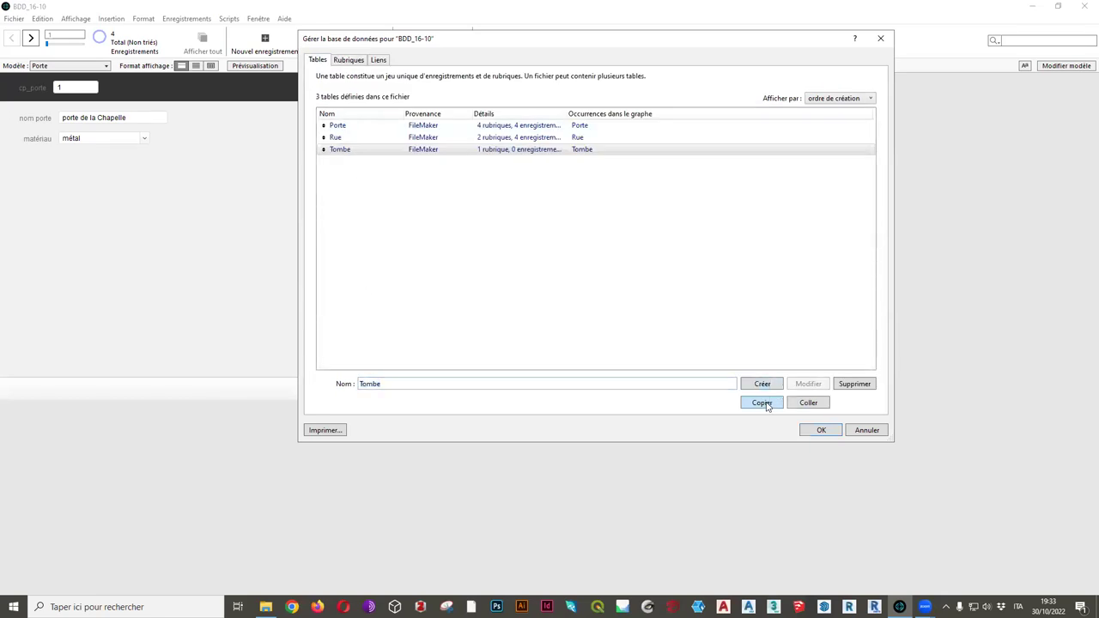
{"action": "left_click", "coordinate": [800, 404]}
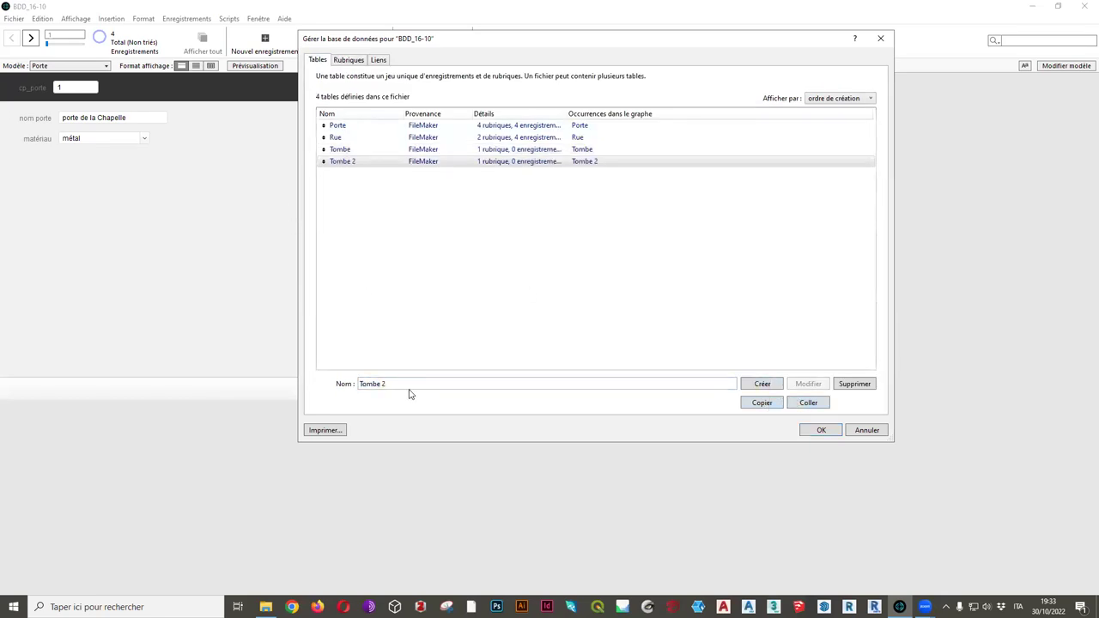
{"action": "type", "text": "Espace-funeraire"}
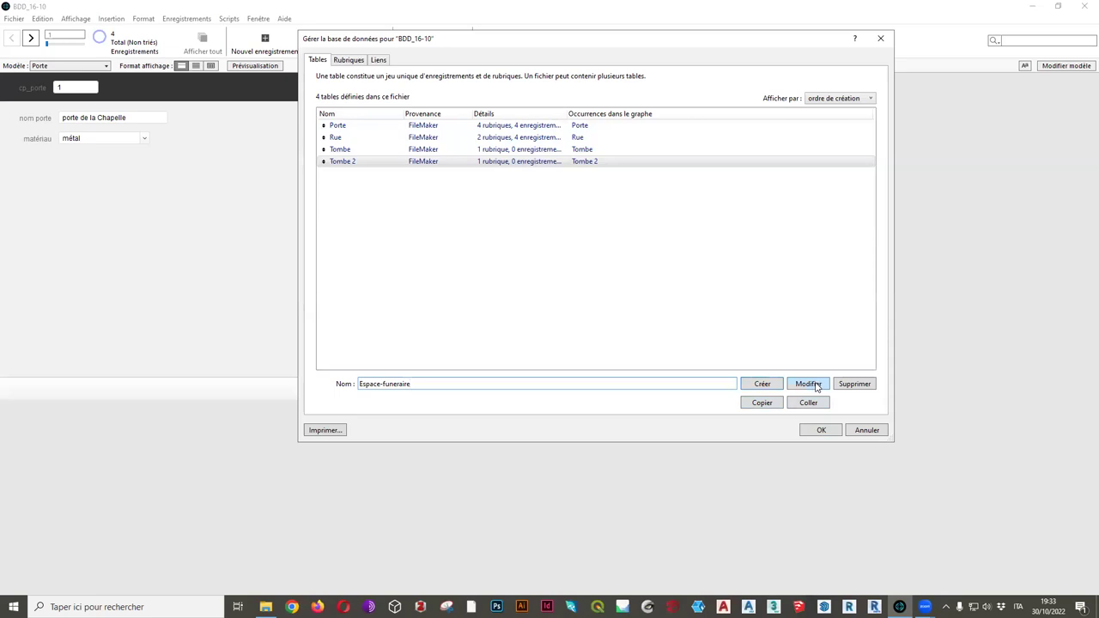
{"action": "left_click", "coordinate": [761, 404]}
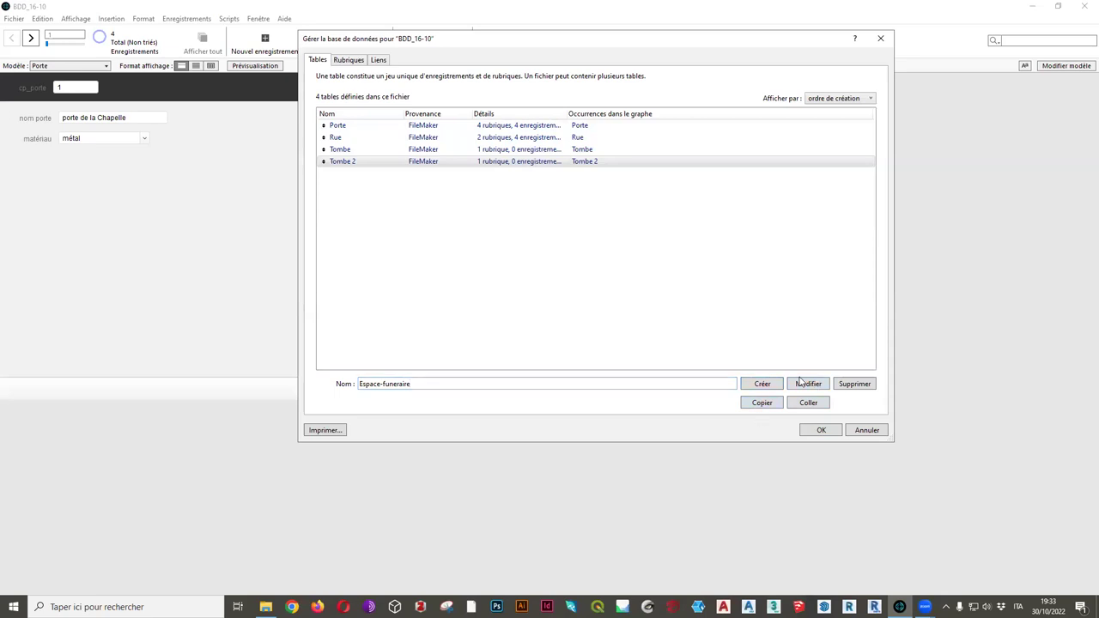
{"action": "left_click", "coordinate": [808, 384]}
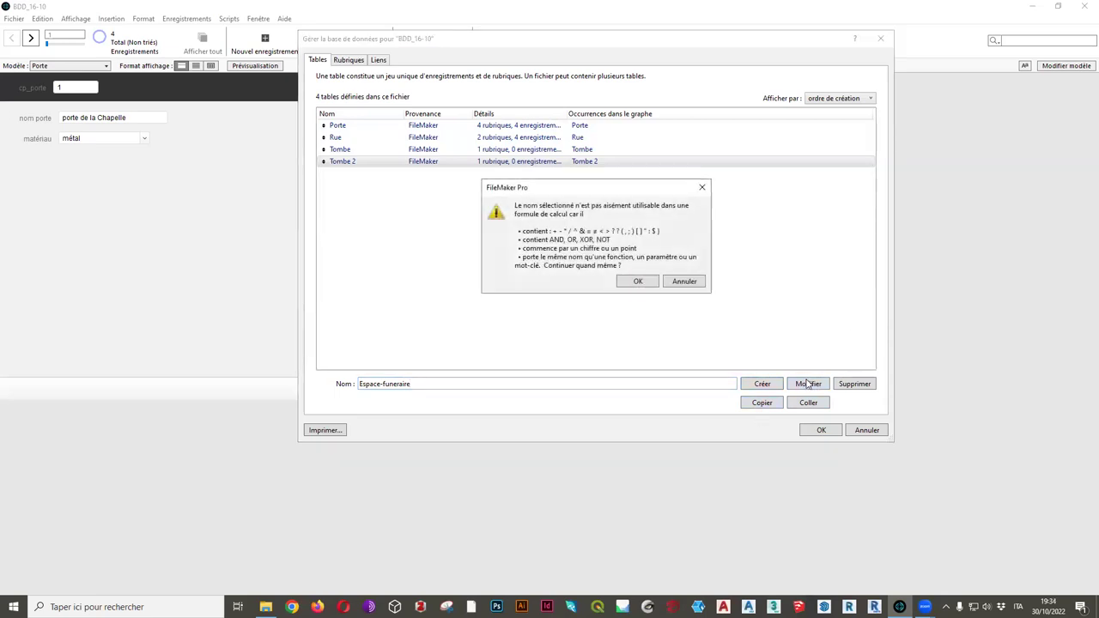
{"action": "left_click", "coordinate": [637, 281]}
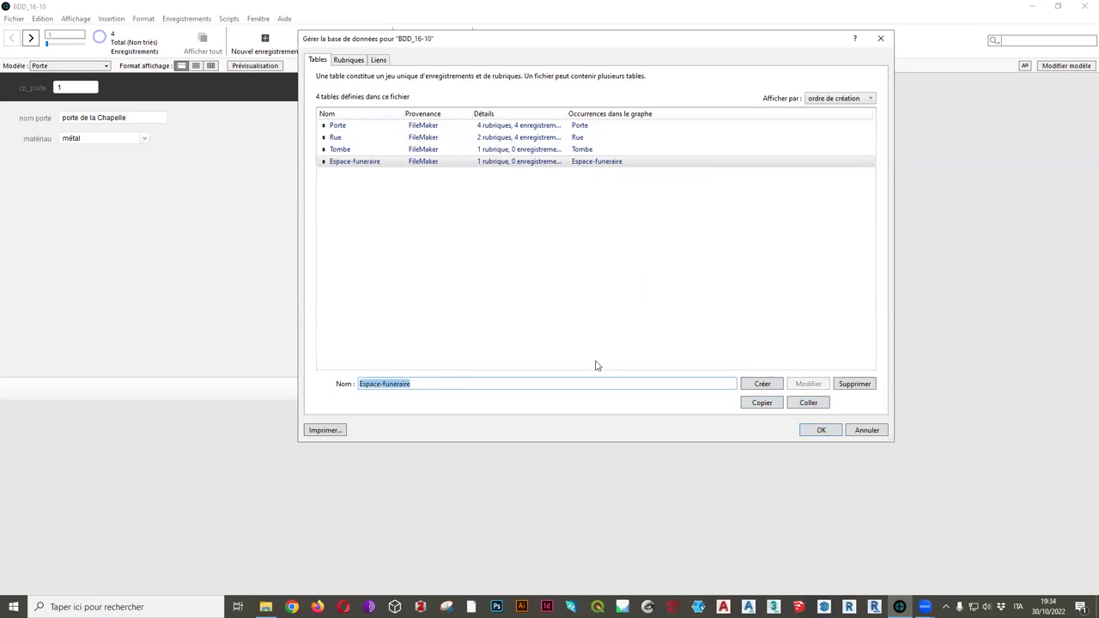
Duplicate the Espace-funeraire table by copy and paste, and rename the copy Image
{"action": "left_click", "coordinate": [765, 403]}
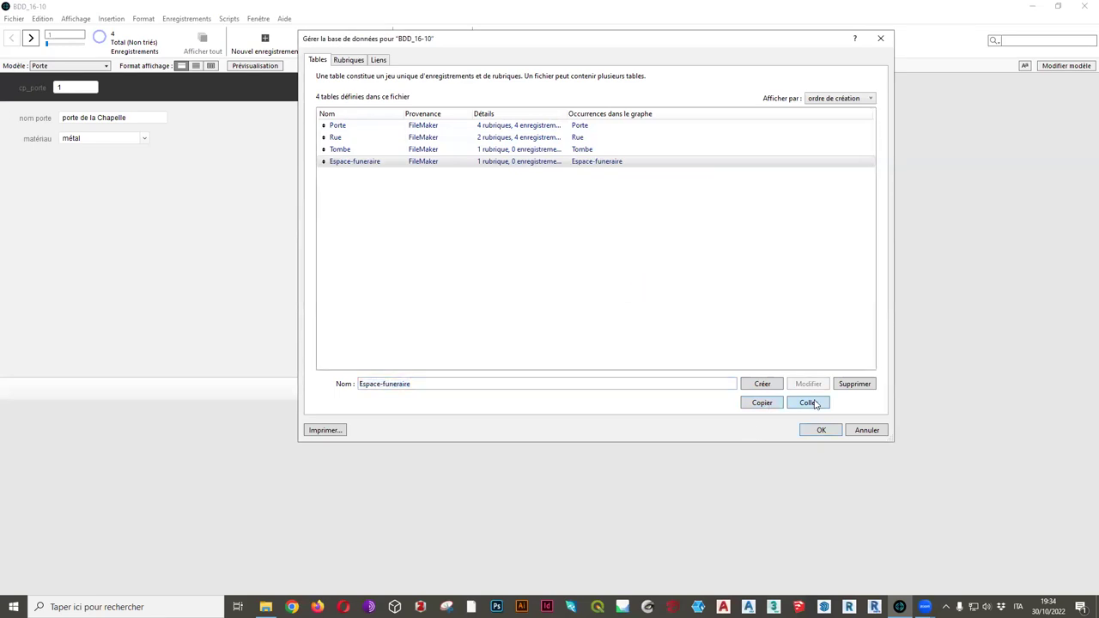
{"action": "left_click", "coordinate": [808, 403]}
{"action": "key", "text": "BackSpace"}
{"action": "type", "text": "Image"}
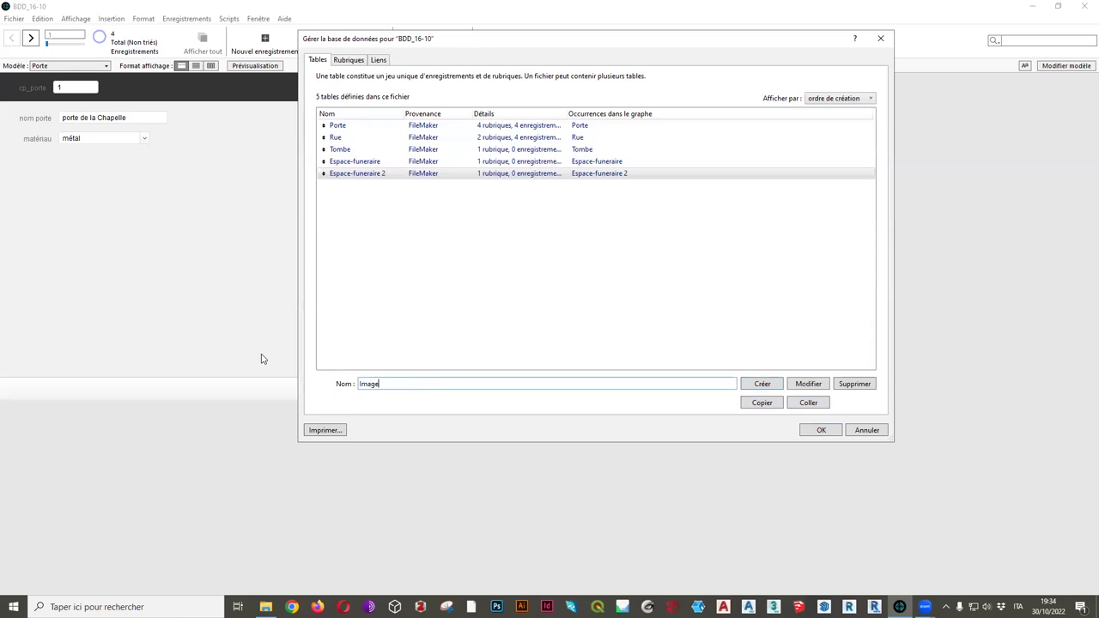
{"action": "left_click", "coordinate": [808, 383]}
Rename the key field of the Espace-funeraire table as cp_EF
{"action": "double_click", "coordinate": [379, 164]}
{"action": "left_click", "coordinate": [354, 110]}
{"action": "left_click_drag", "start_coordinate": [376, 362], "coordinate": [425, 359]}
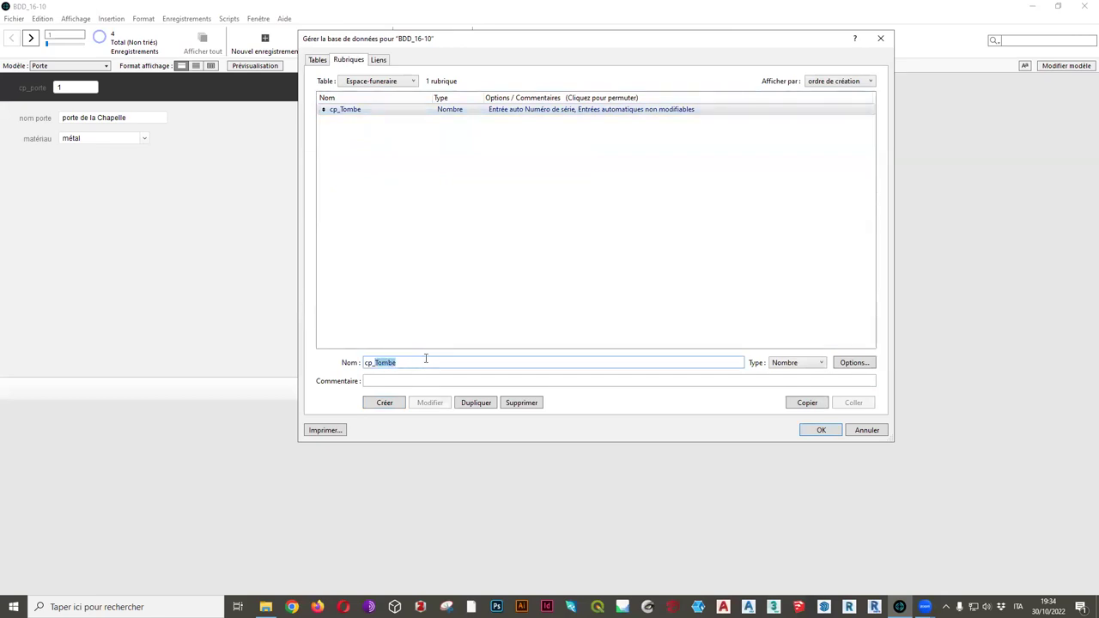
{"action": "type", "text": "EF"}
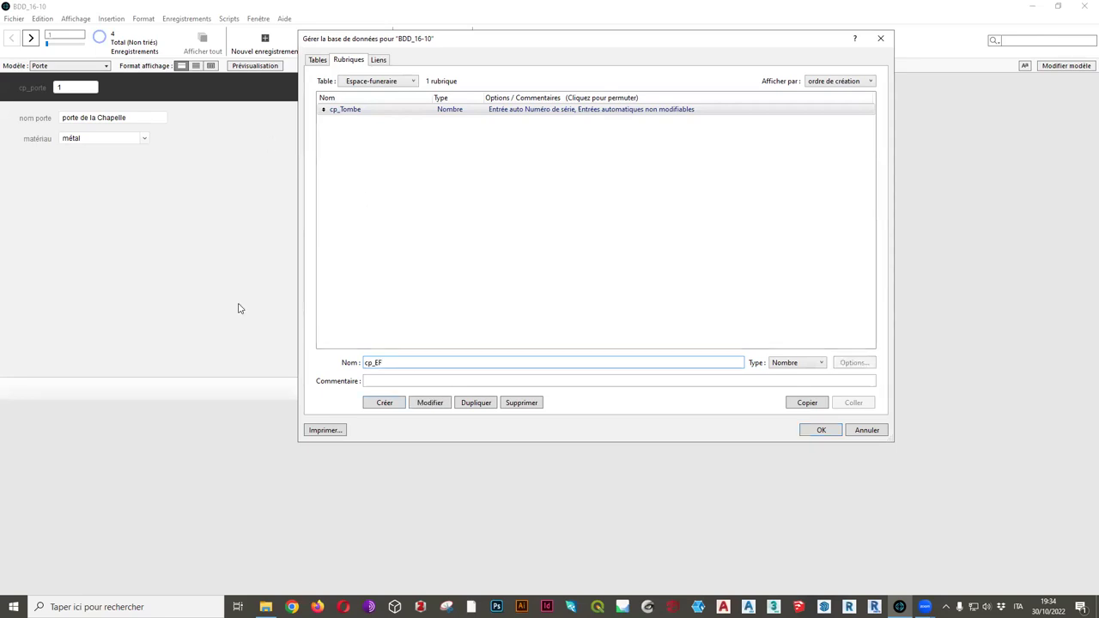
{"action": "left_click", "coordinate": [432, 404]}
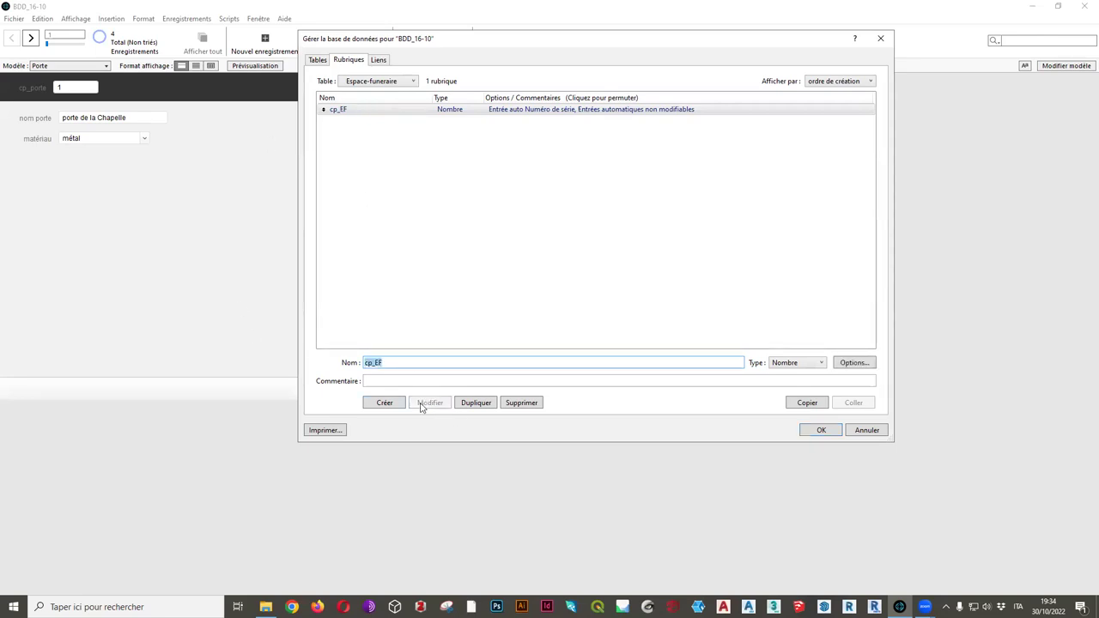
Rename the key field of the Image table as cp_Image
{"action": "left_click", "coordinate": [378, 81]}
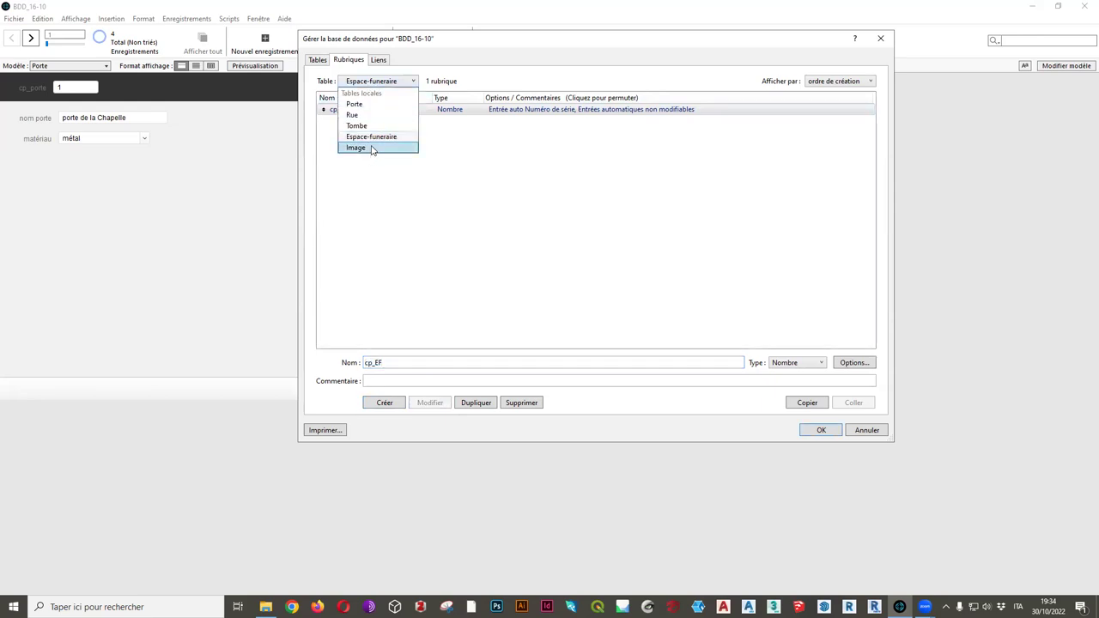
{"action": "left_click", "coordinate": [372, 148]}
{"action": "left_click", "coordinate": [352, 112]}
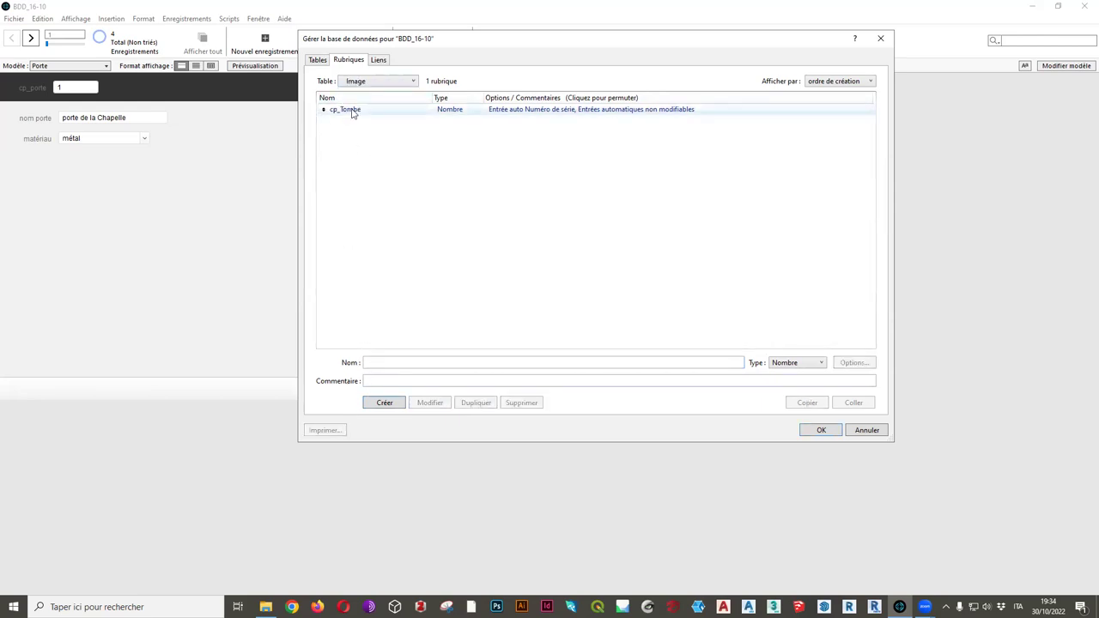
{"action": "double_click", "coordinate": [375, 364]}
{"action": "type", "text": "cp_Image"}
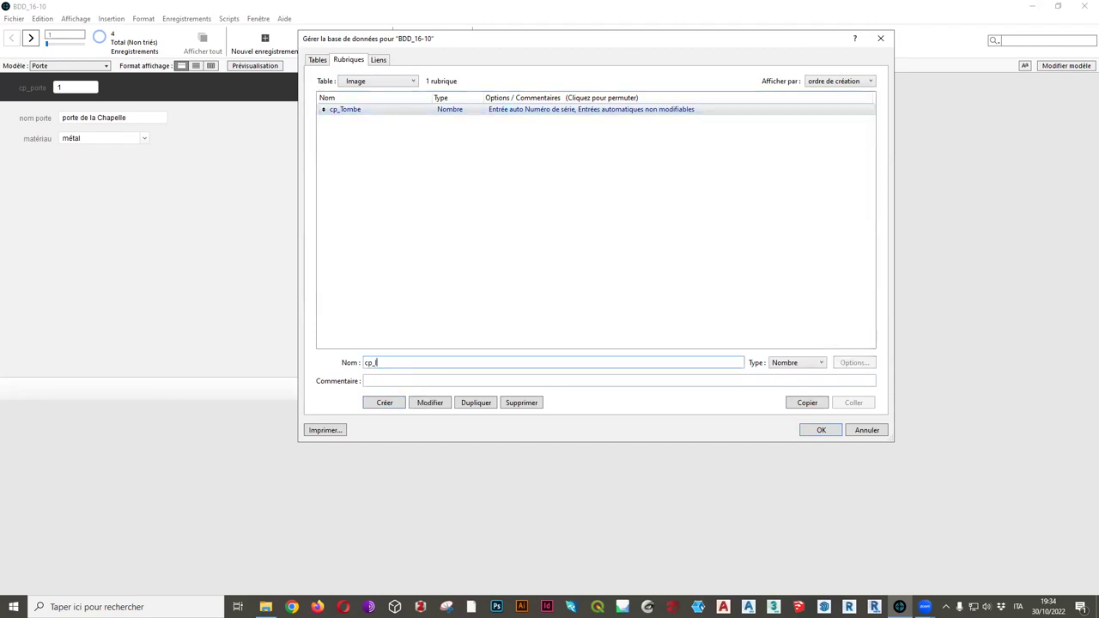
{"action": "left_click", "coordinate": [435, 408]}
Review the field definitions of the Espace-funeraire table and the Tombe table
{"action": "left_click", "coordinate": [405, 82]}
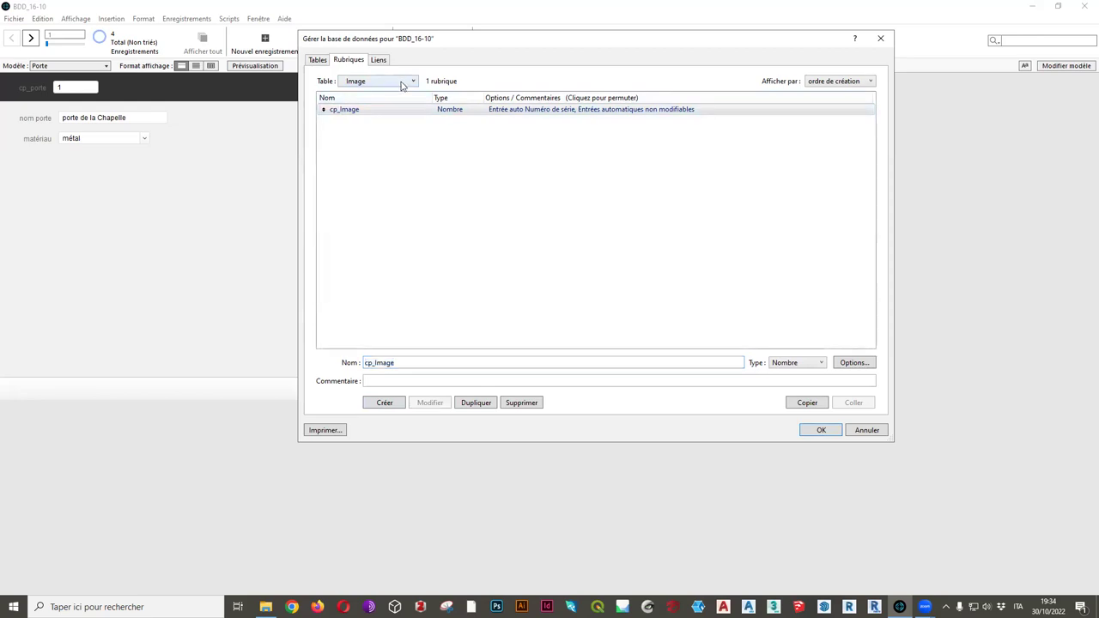
{"action": "left_click", "coordinate": [378, 140]}
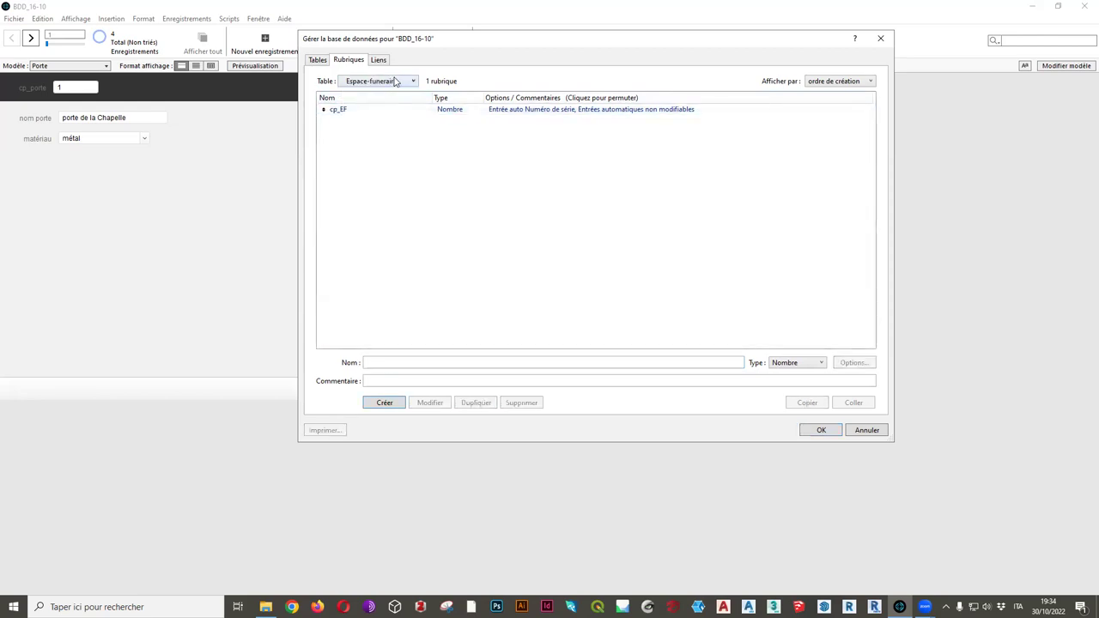
{"action": "left_click", "coordinate": [376, 110]}
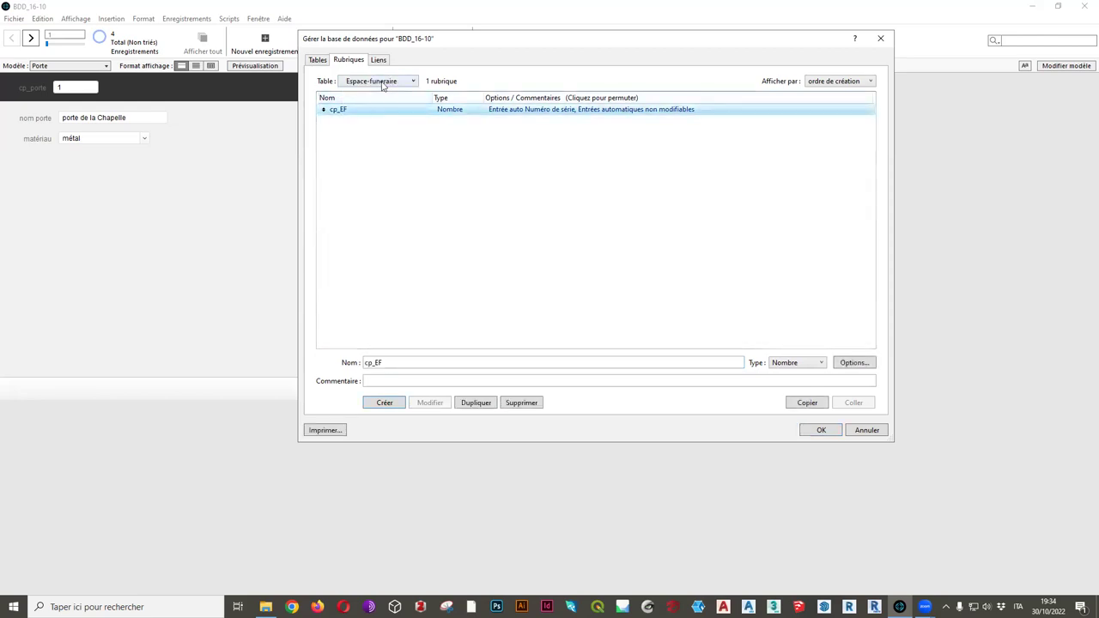
{"action": "left_click", "coordinate": [383, 83]}
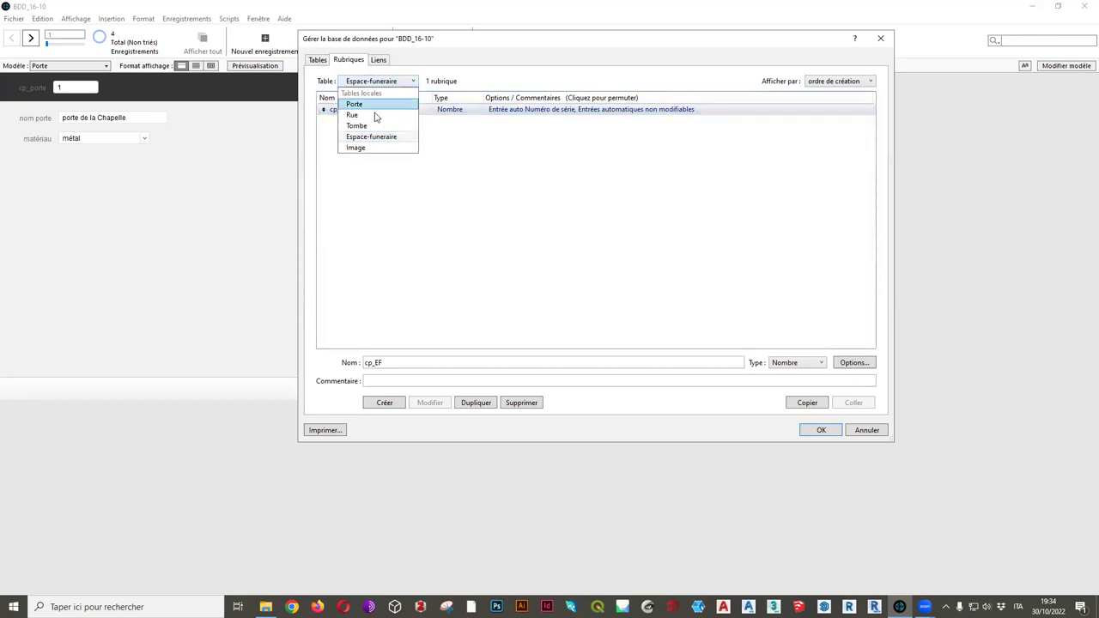
{"action": "left_click", "coordinate": [370, 131]}
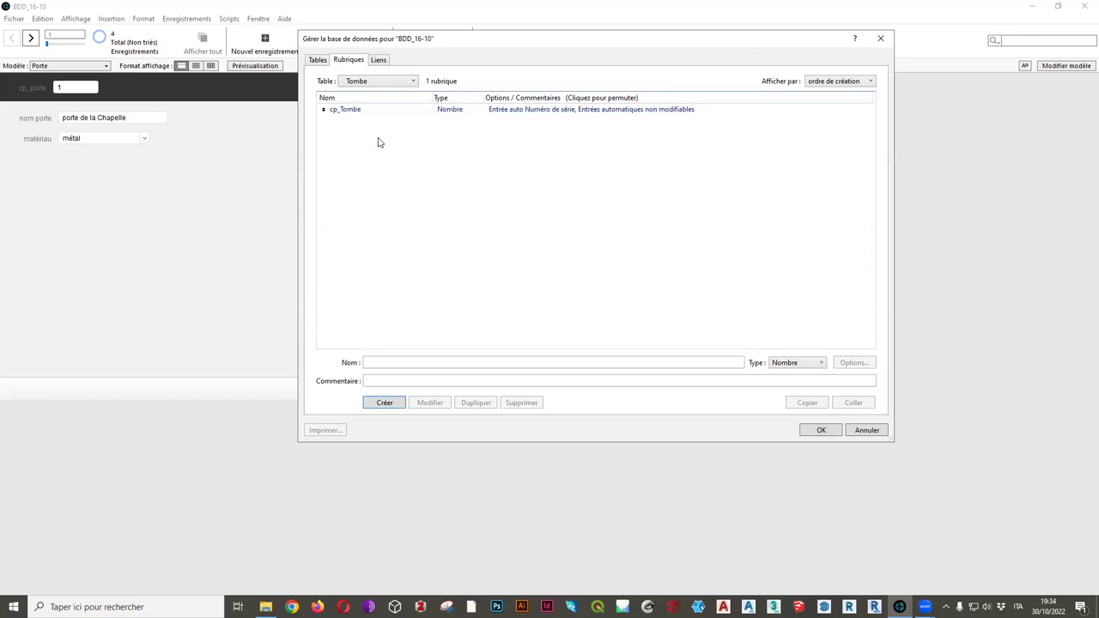
In the relationship graph, move Image below Espace-funeraire, Tombe below Rue, and Porte closer to Rue
{"action": "left_click", "coordinate": [378, 59]}
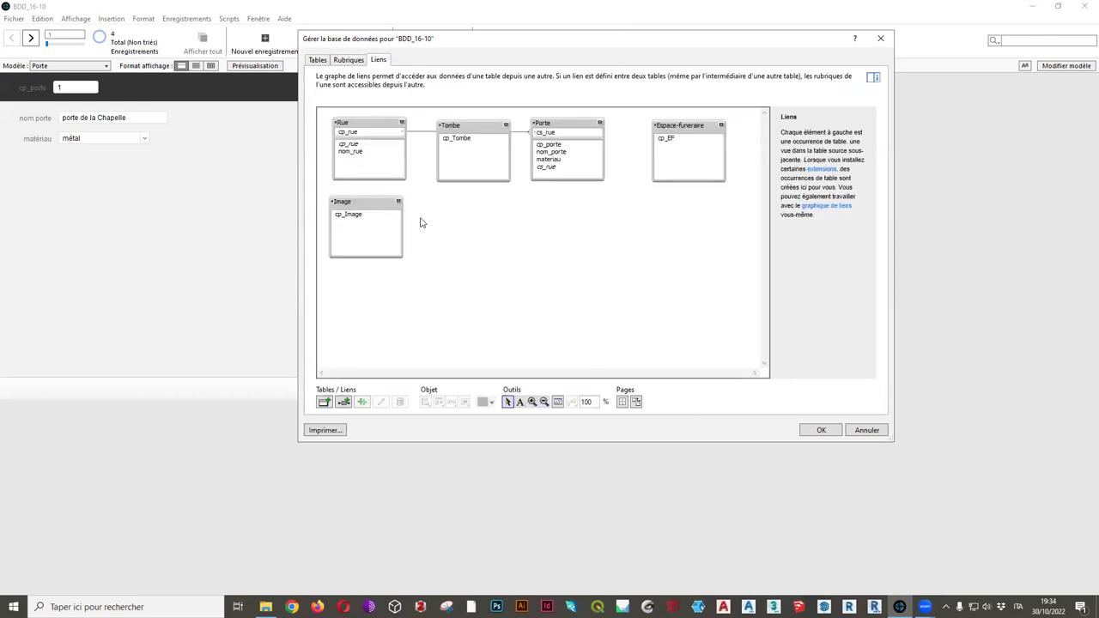
{"action": "left_click_drag", "start_coordinate": [381, 208], "coordinate": [707, 222]}
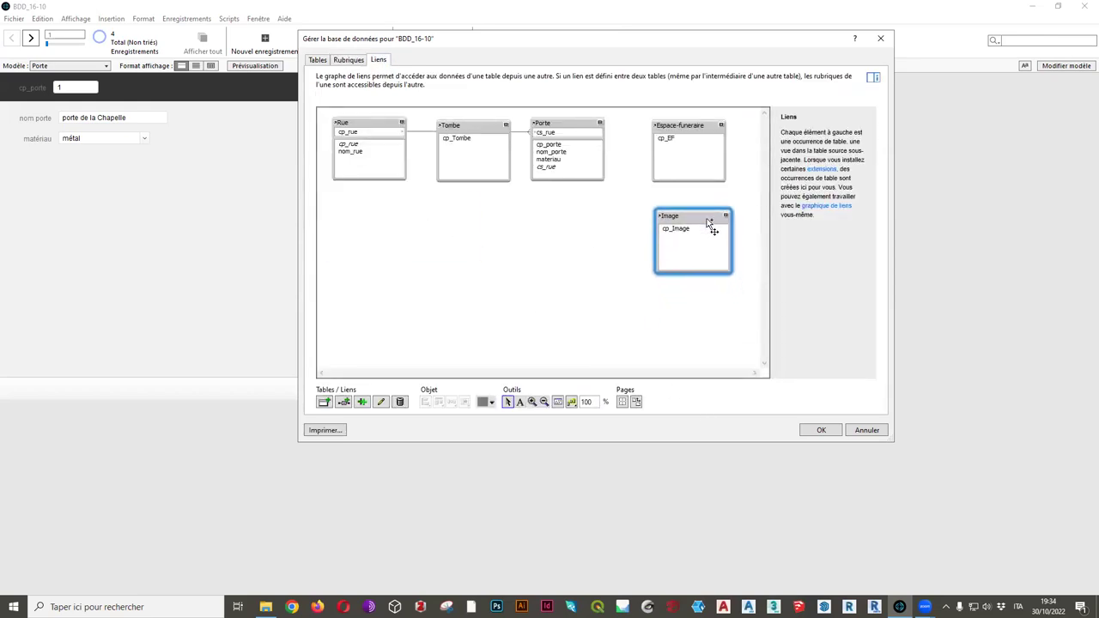
{"action": "left_click", "coordinate": [690, 128]}
{"action": "left_click", "coordinate": [404, 126]}
{"action": "left_click_drag", "start_coordinate": [476, 144], "coordinate": [376, 241]}
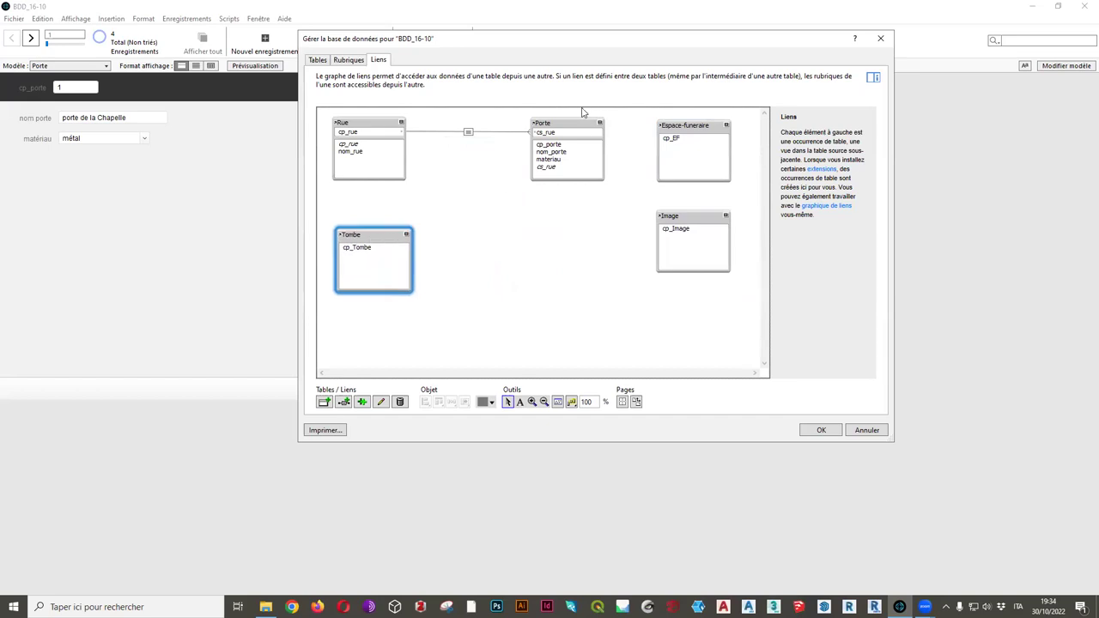
{"action": "left_click_drag", "start_coordinate": [573, 125], "coordinate": [513, 128]}
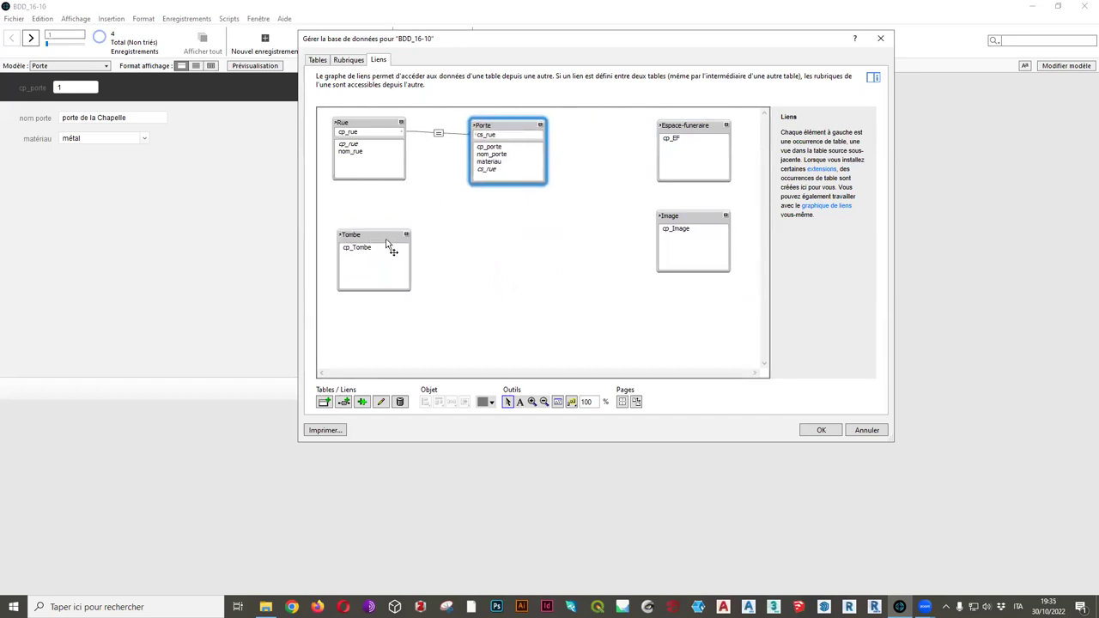
{"action": "left_click_drag", "start_coordinate": [386, 244], "coordinate": [387, 239]}
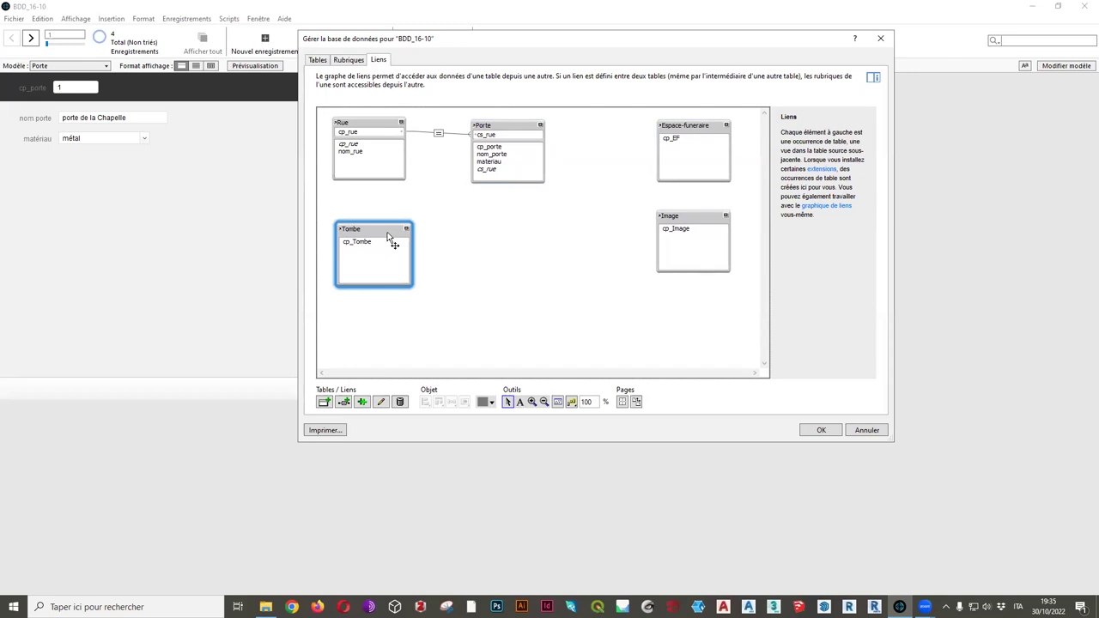
Rearrange the relationship graph so that Espace-funeraire sits below Rue and Tombe sits below Porte
{"action": "left_click_drag", "start_coordinate": [704, 137], "coordinate": [490, 243]}
{"action": "left_click_drag", "start_coordinate": [372, 228], "coordinate": [591, 243]}
{"action": "left_click_drag", "start_coordinate": [486, 230], "coordinate": [371, 231]}
{"action": "left_click_drag", "start_coordinate": [597, 252], "coordinate": [513, 241]}
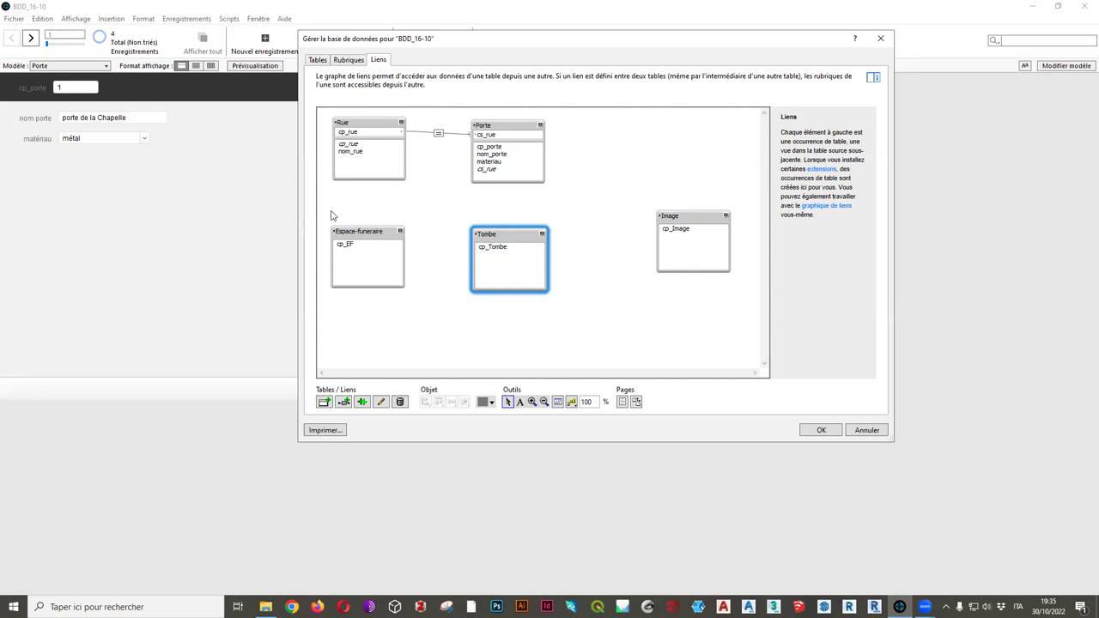
Create a number field named cs_EF in the Tombe table as its foreign key
{"action": "left_click", "coordinate": [349, 60]}
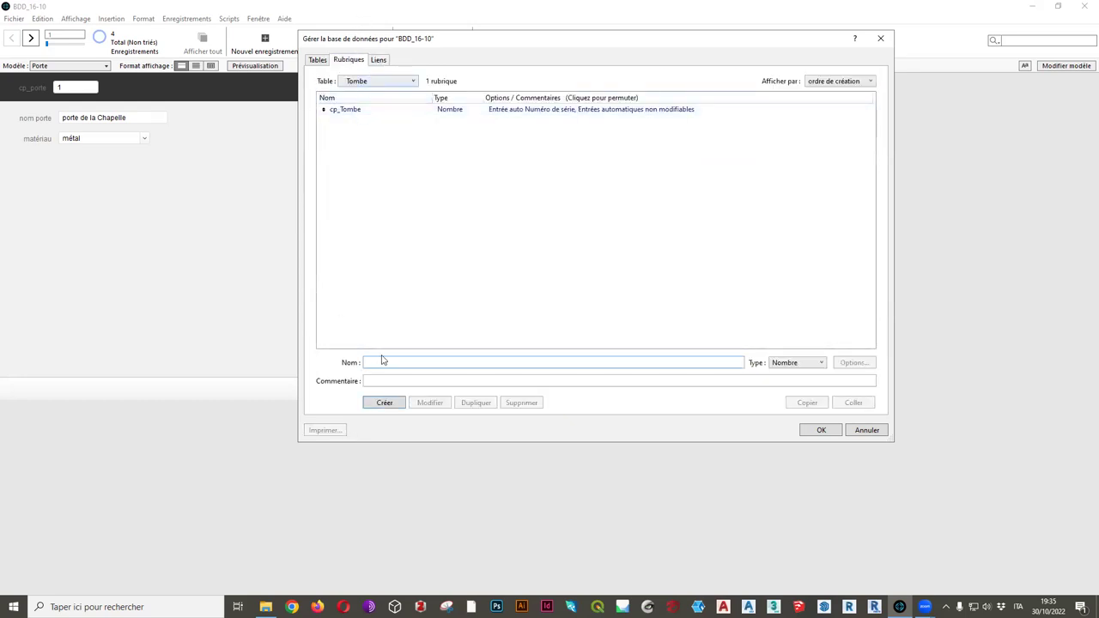
{"action": "left_click", "coordinate": [400, 80]}
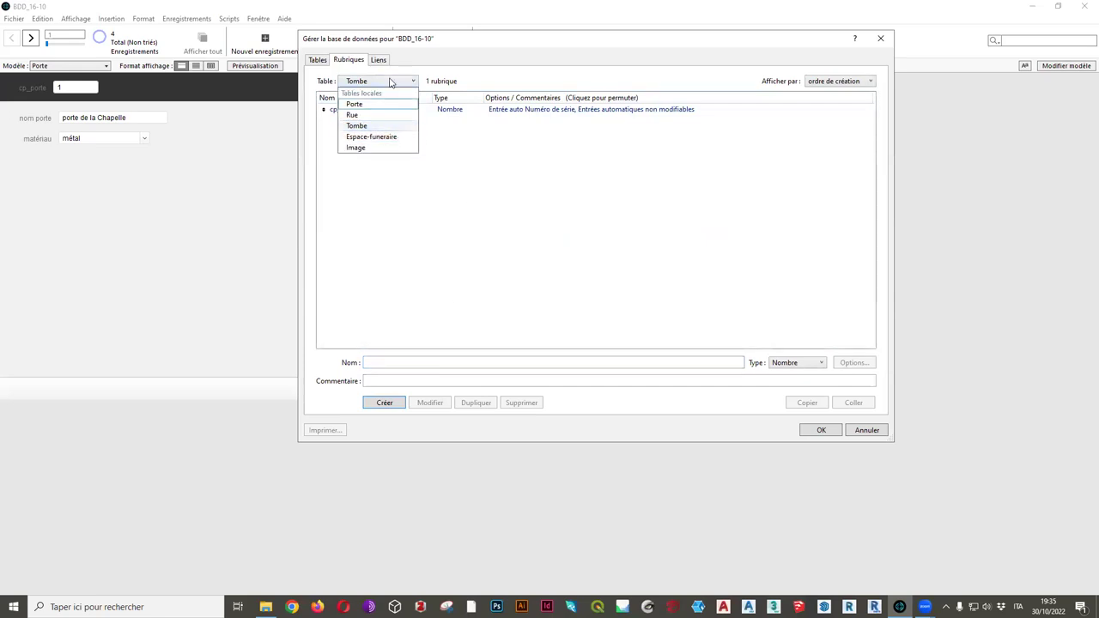
{"action": "left_click", "coordinate": [396, 183]}
{"action": "left_click", "coordinate": [388, 364]}
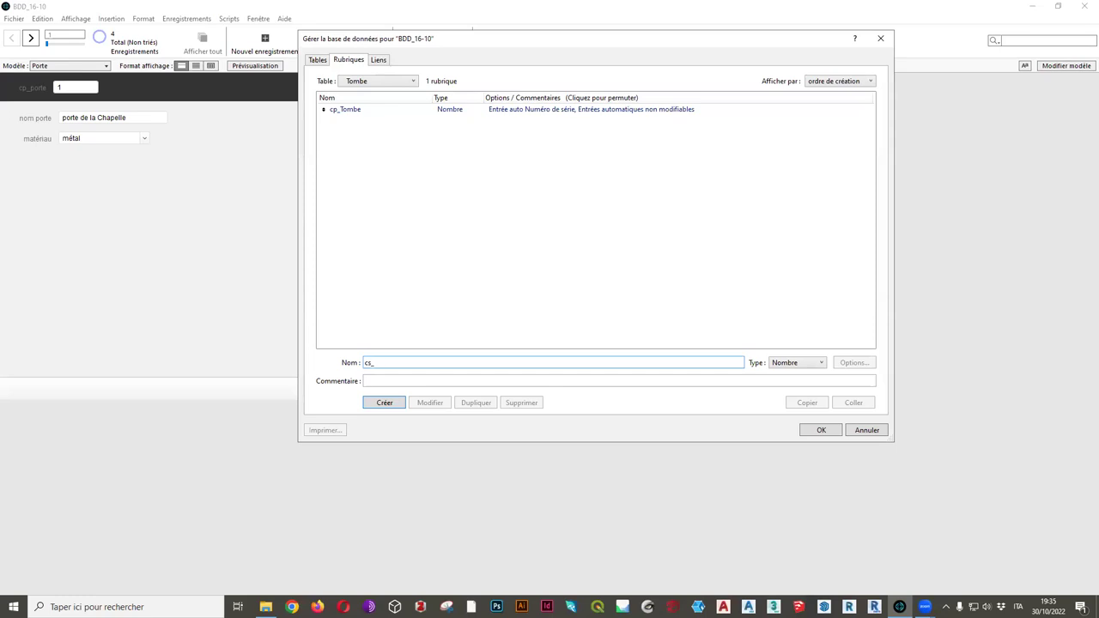
{"action": "type", "text": "EF"}
{"action": "left_click", "coordinate": [391, 405]}
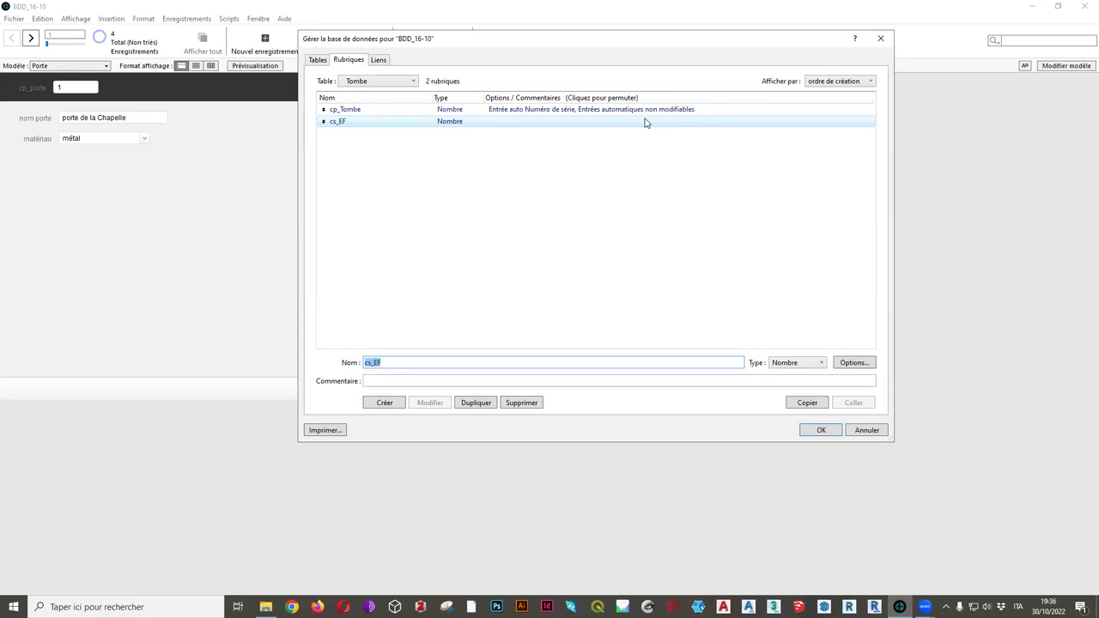
Align the Espace-funeraire and Tombe tables, link cp_EF to cs_EF between them, and save the database definition
{"action": "left_click", "coordinate": [380, 61]}
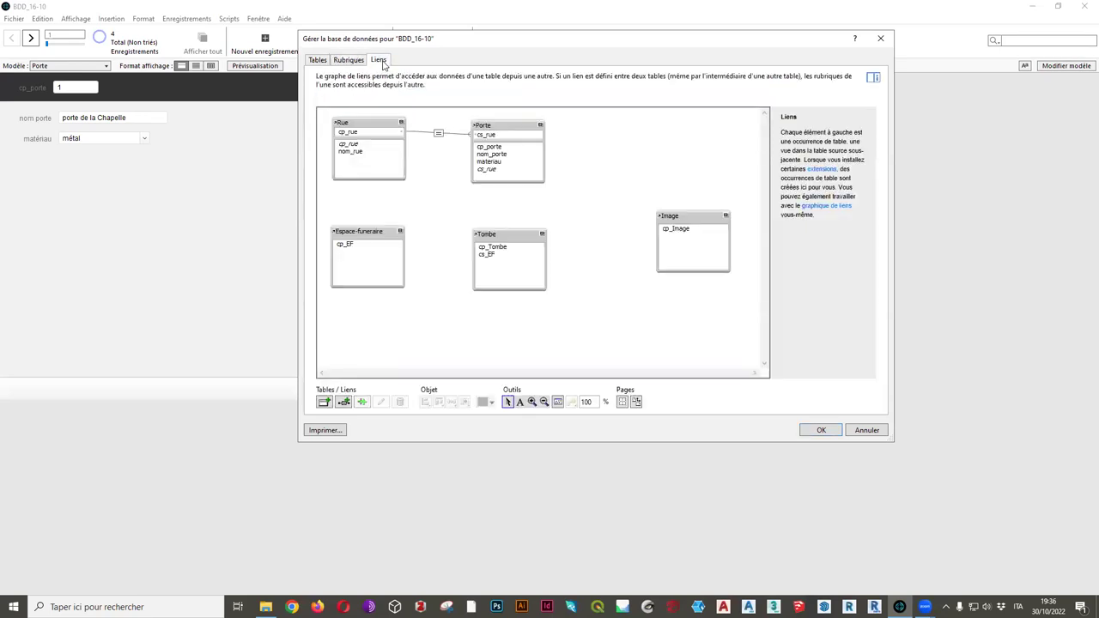
{"action": "left_click_drag", "start_coordinate": [502, 242], "coordinate": [502, 232]}
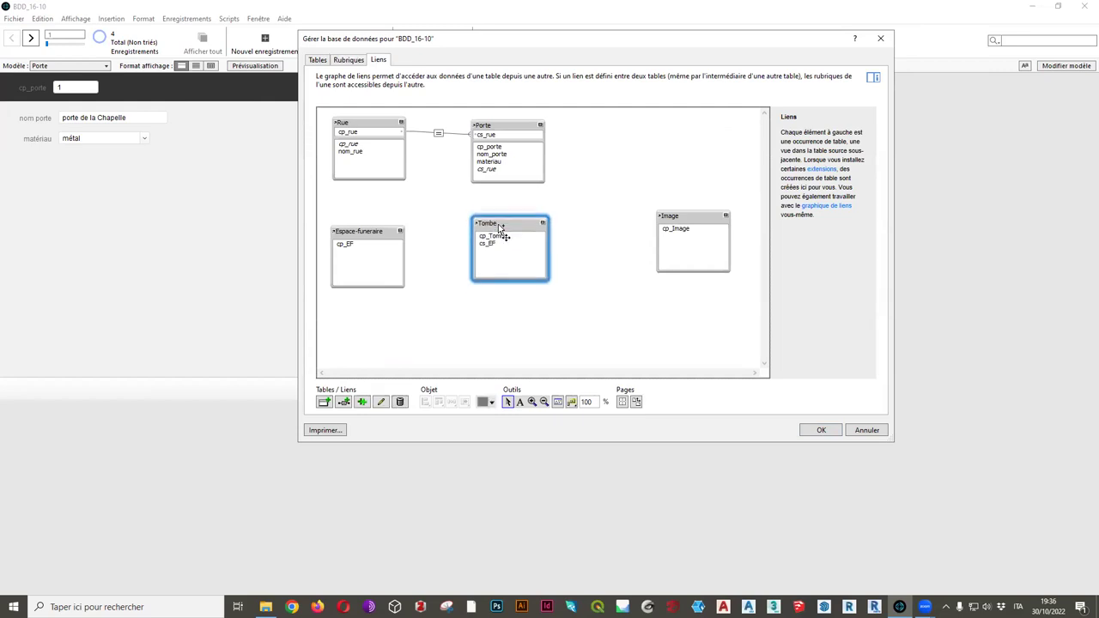
{"action": "left_click_drag", "start_coordinate": [383, 235], "coordinate": [385, 229]}
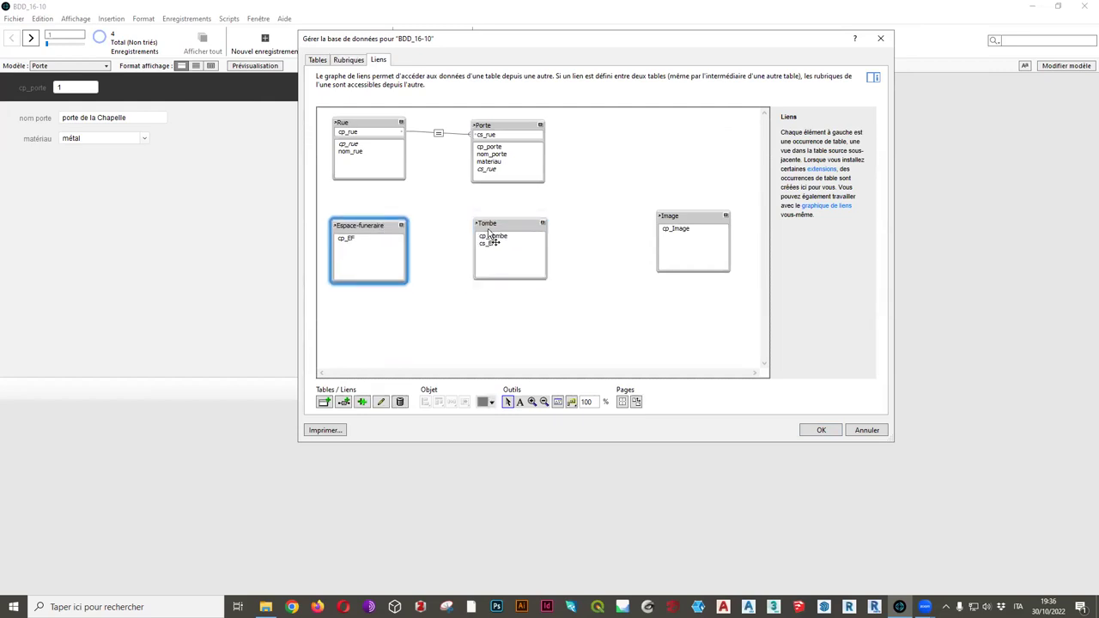
{"action": "left_click_drag", "start_coordinate": [490, 239], "coordinate": [491, 241]}
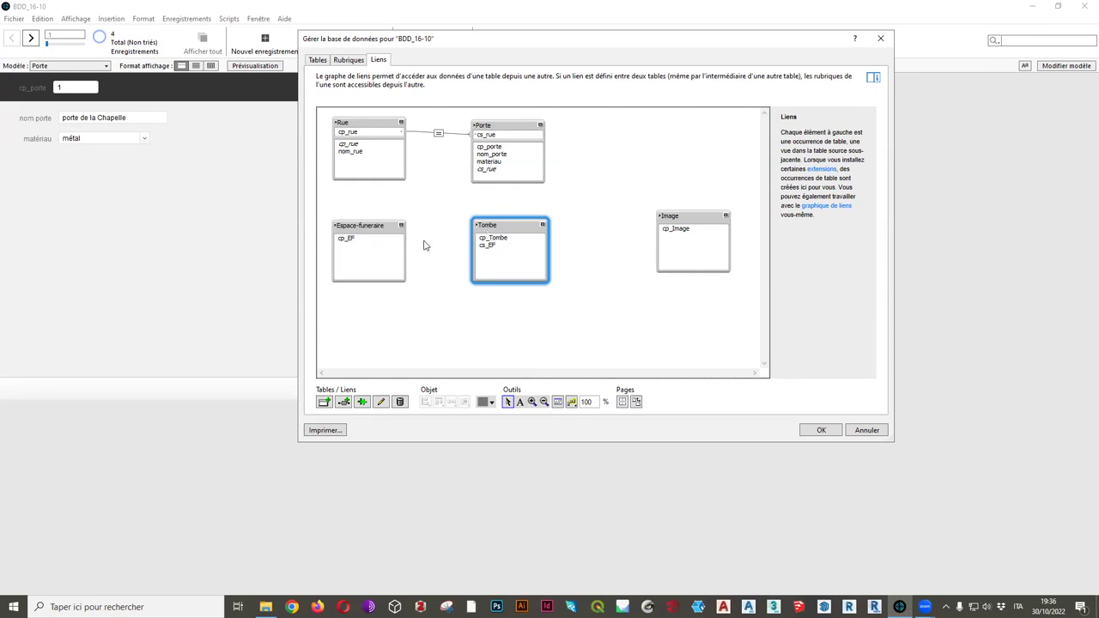
{"action": "left_click_drag", "start_coordinate": [376, 240], "coordinate": [482, 250]}
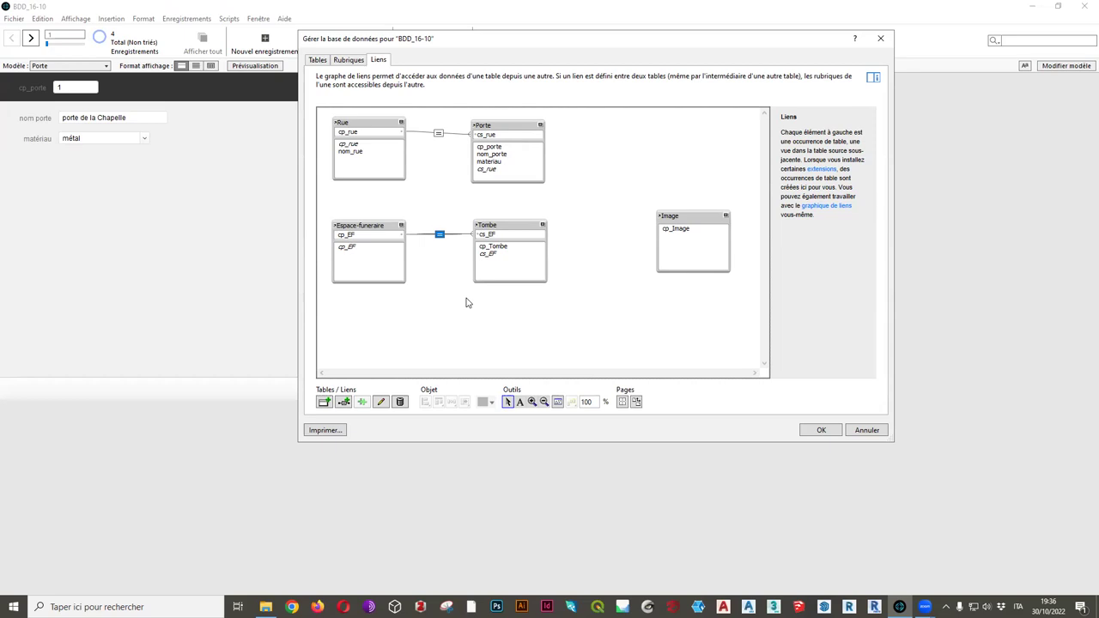
{"action": "left_click", "coordinate": [829, 432]}
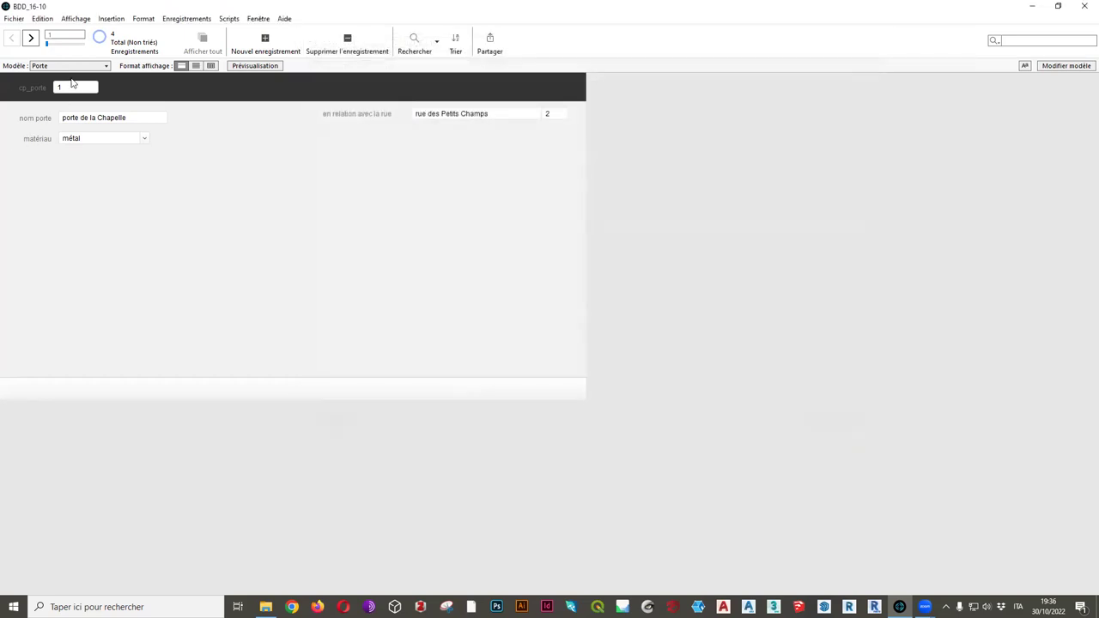
View the layouts of the Tombe and Espace-funeraire tables to check which fields they contain
{"action": "left_click", "coordinate": [75, 67]}
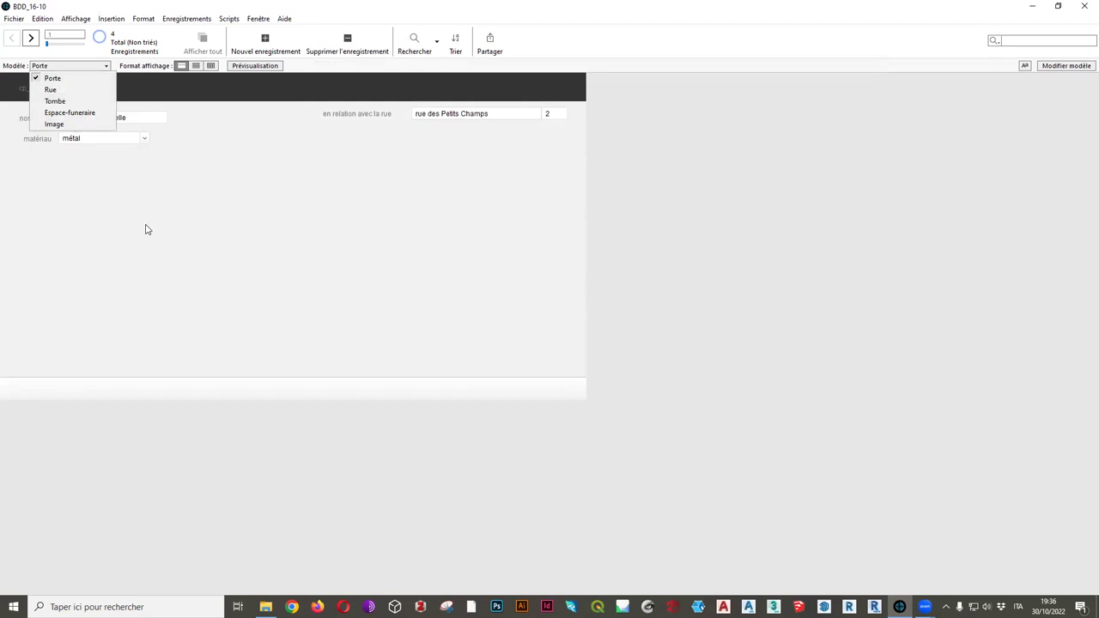
{"action": "left_click", "coordinate": [60, 102]}
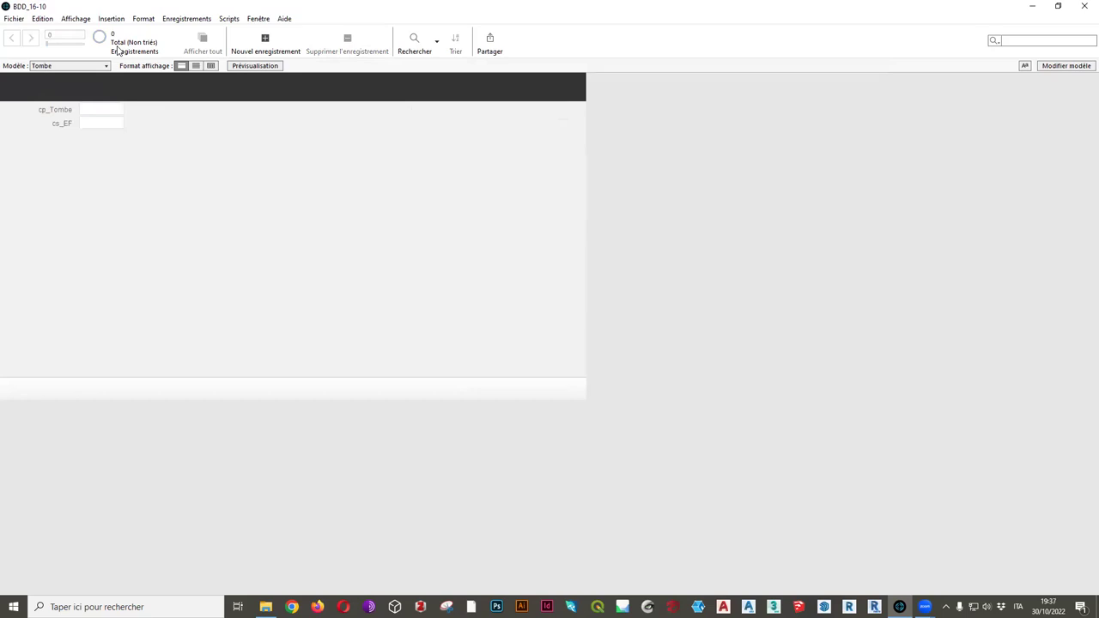
{"action": "left_click", "coordinate": [101, 69]}
{"action": "left_click", "coordinate": [86, 111]}
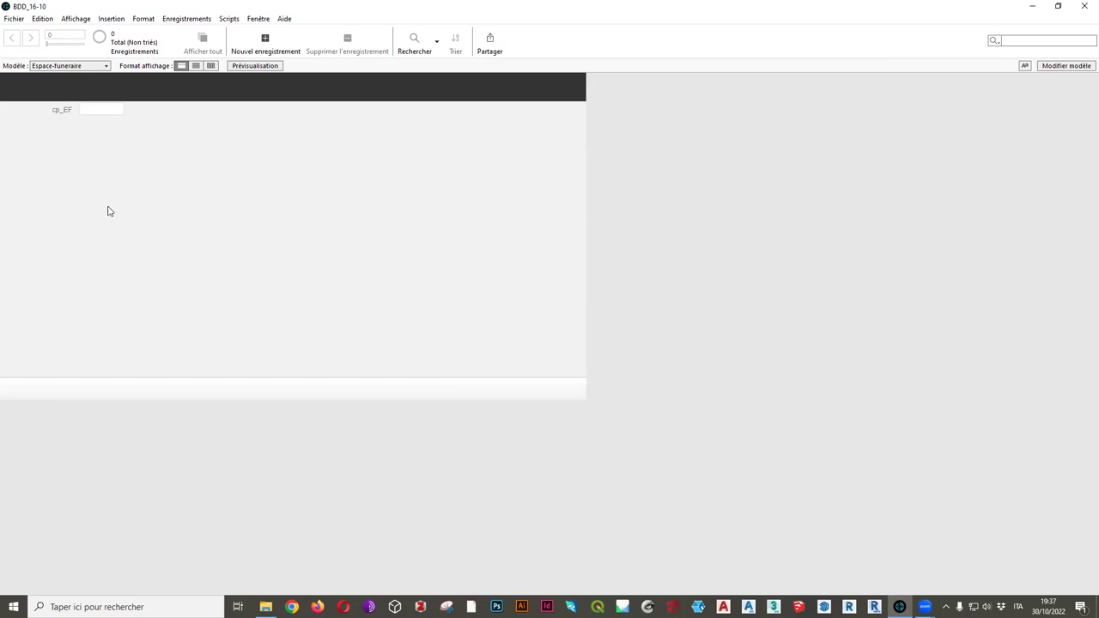
Reopen the database definition and create the text fields nom_EF and presence_cloture in the Espace-funeraire table
{"action": "left_click", "coordinate": [14, 18]}
{"action": "mouse_move", "coordinate": [92, 119]}
{"action": "left_click", "coordinate": [162, 112]}
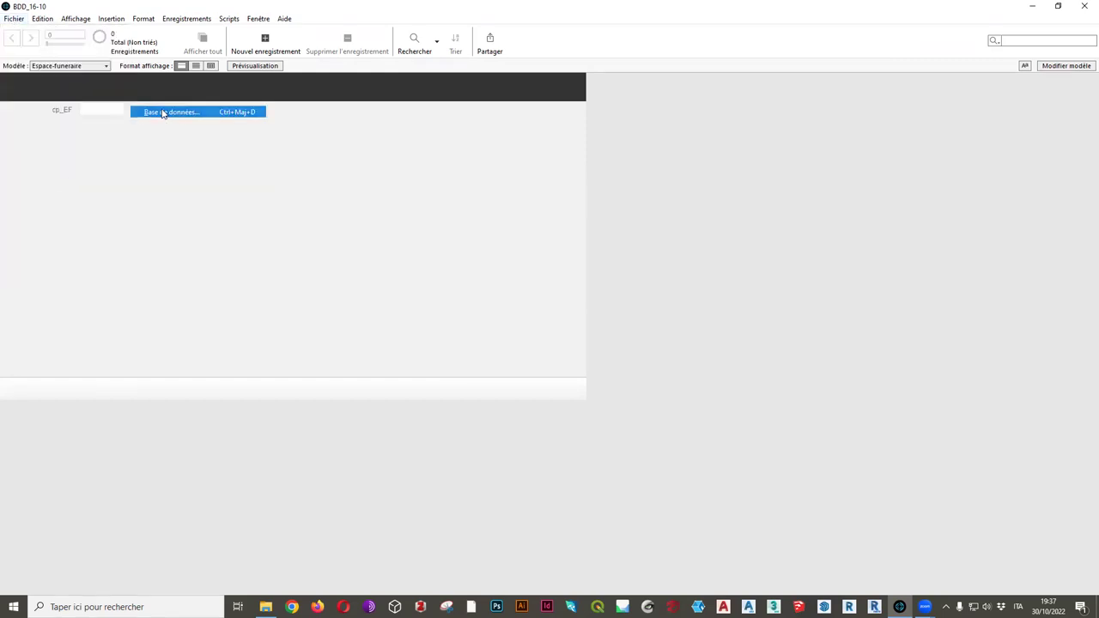
{"action": "left_click", "coordinate": [349, 60]}
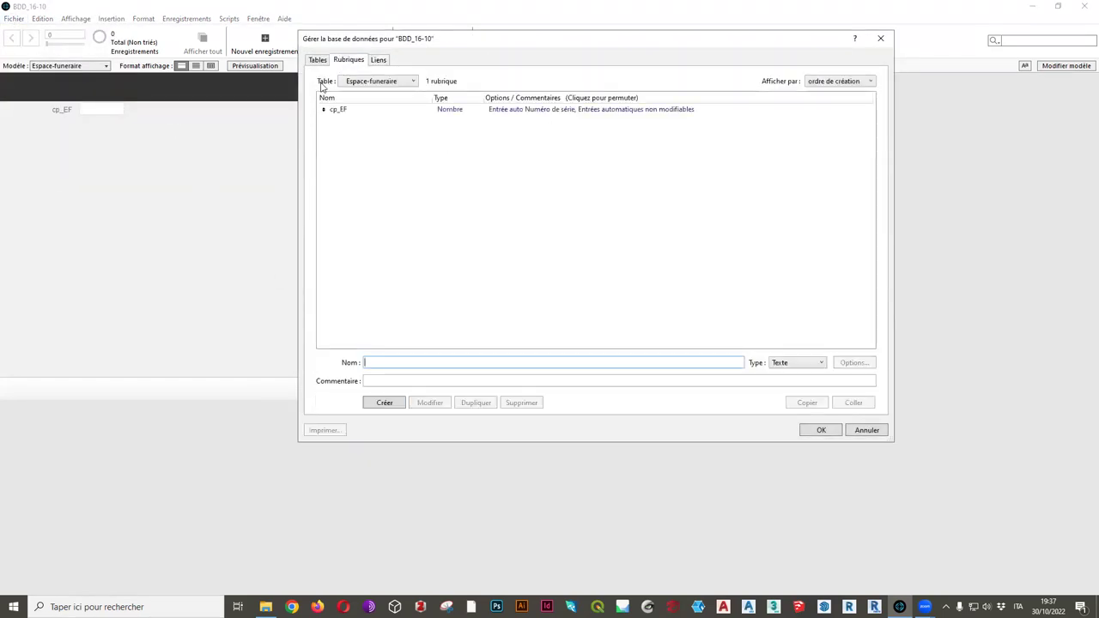
{"action": "left_click", "coordinate": [395, 81]}
{"action": "left_click", "coordinate": [383, 137]}
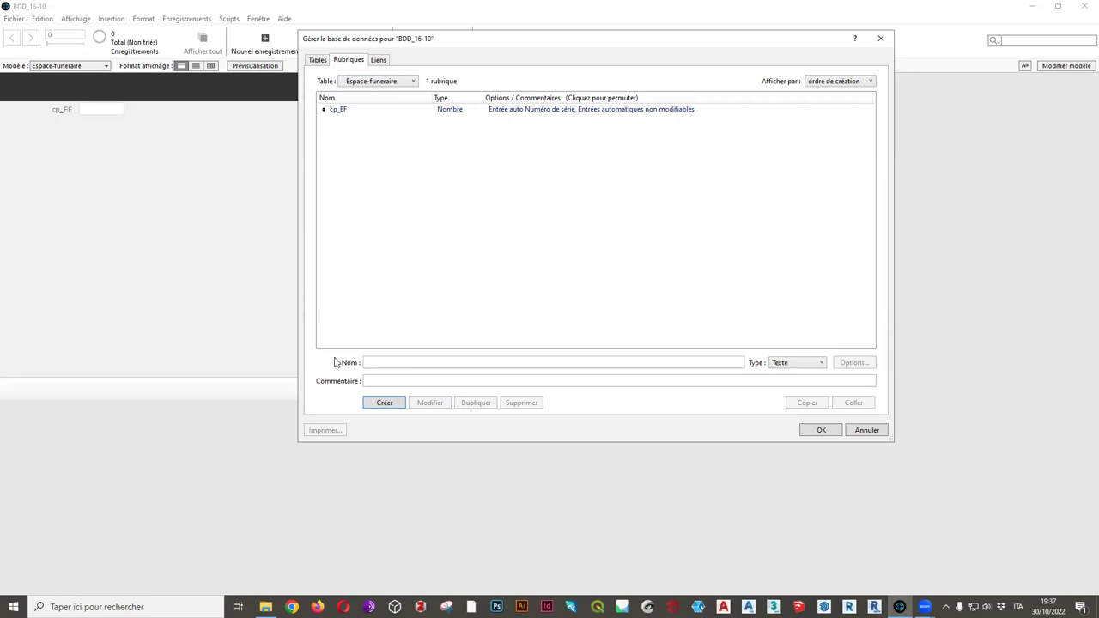
{"action": "left_click", "coordinate": [375, 362]}
{"action": "type", "text": "nom_EF"}
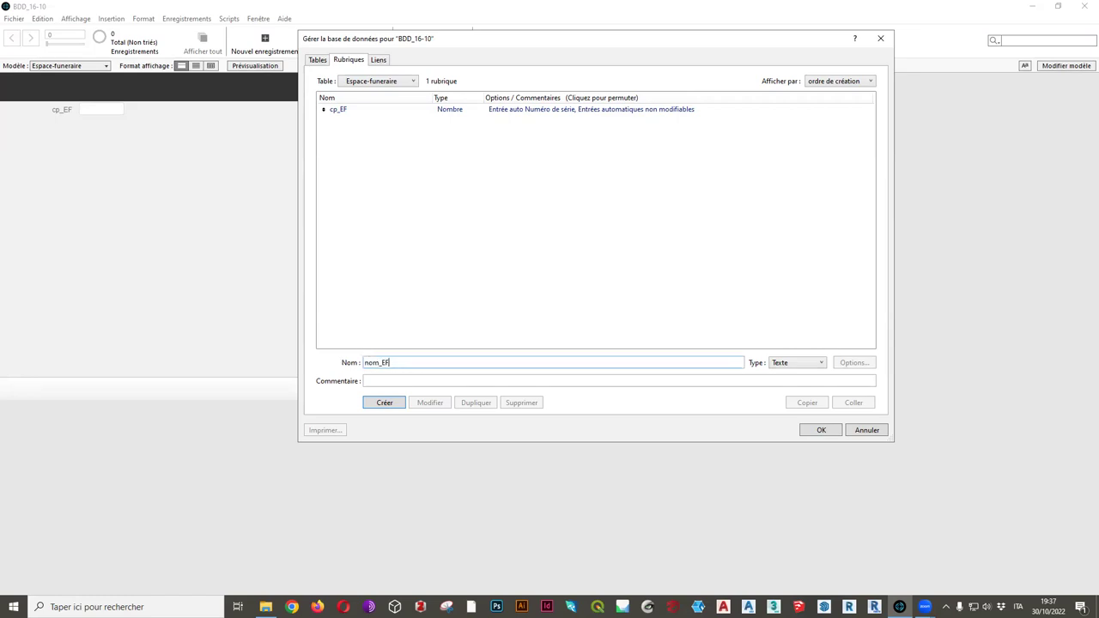
{"action": "left_click", "coordinate": [384, 406]}
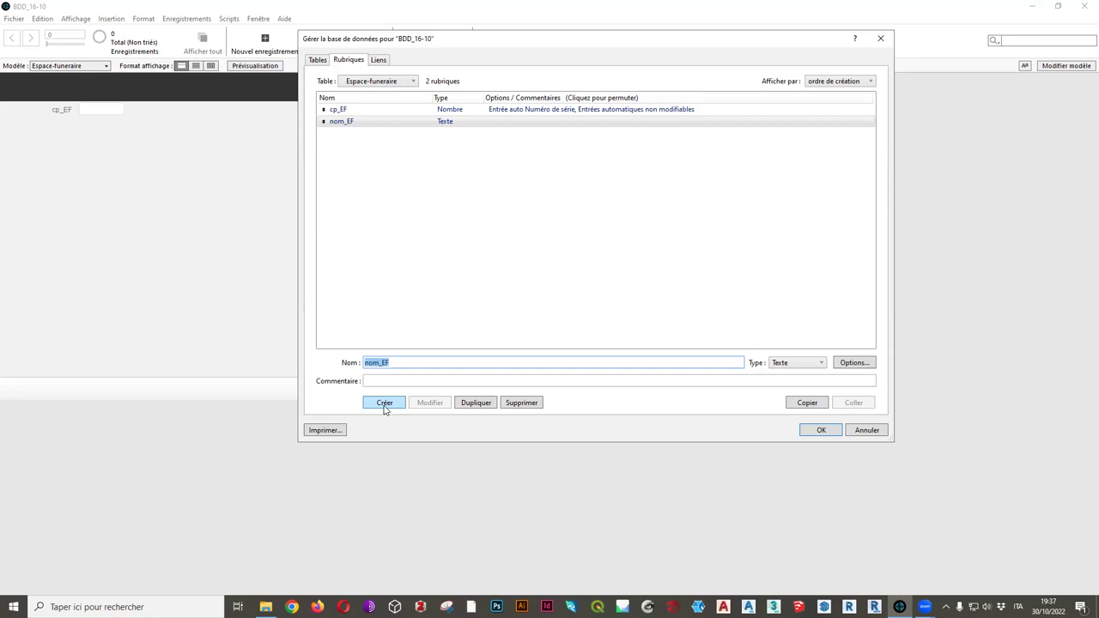
{"action": "type", "text": "presence_cloture"}
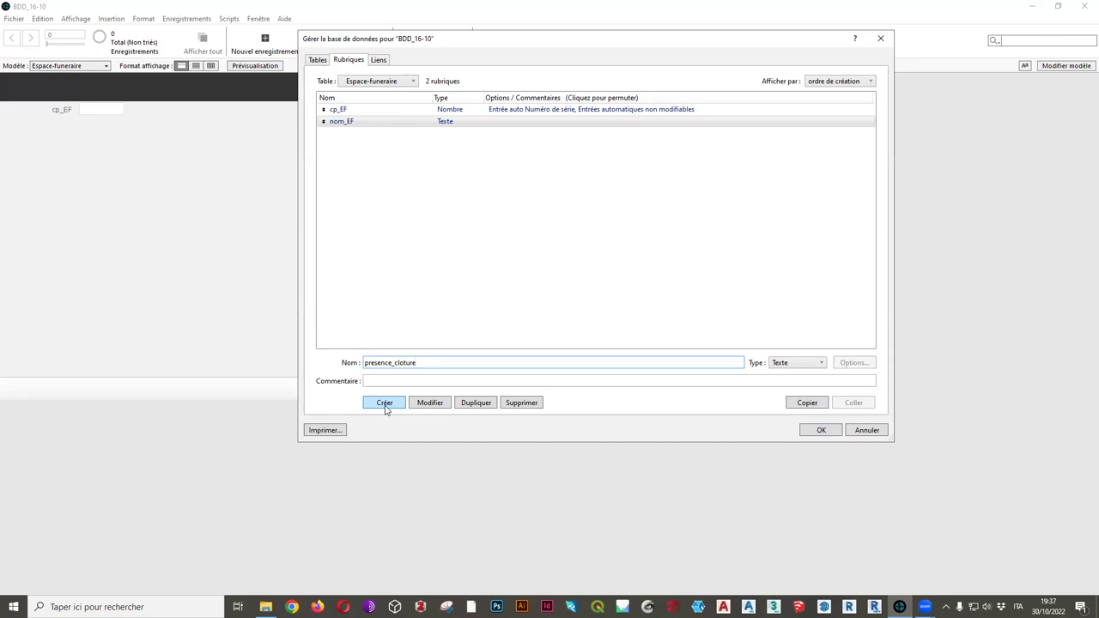
{"action": "left_click", "coordinate": [385, 402]}
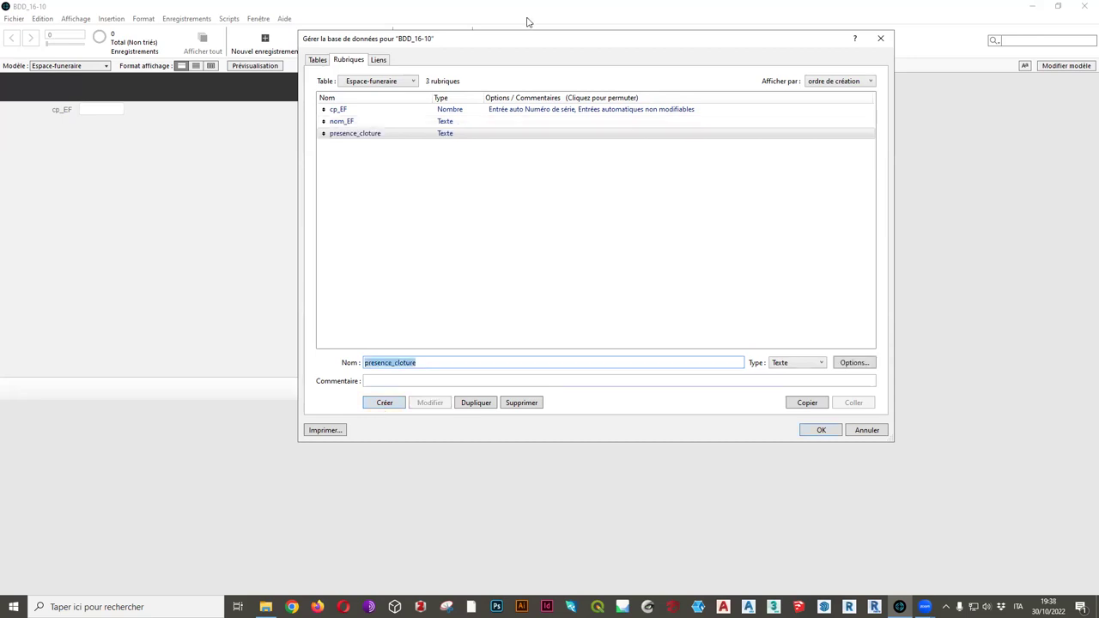
Create a text field named nom_tombe in the Tombe table
{"action": "left_click", "coordinate": [371, 82]}
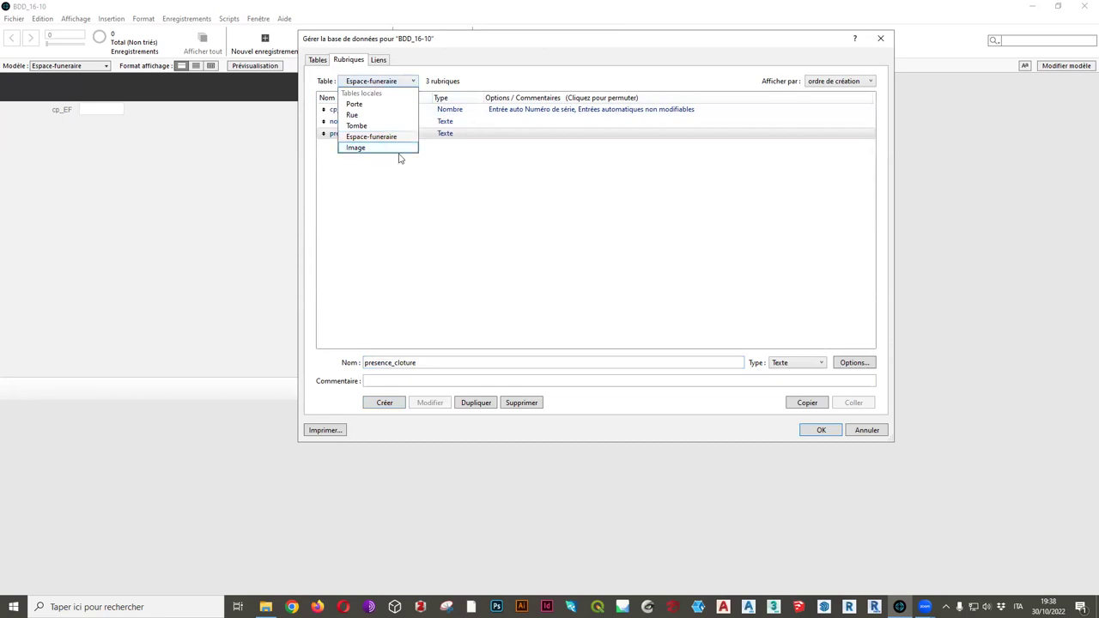
{"action": "left_click", "coordinate": [393, 126]}
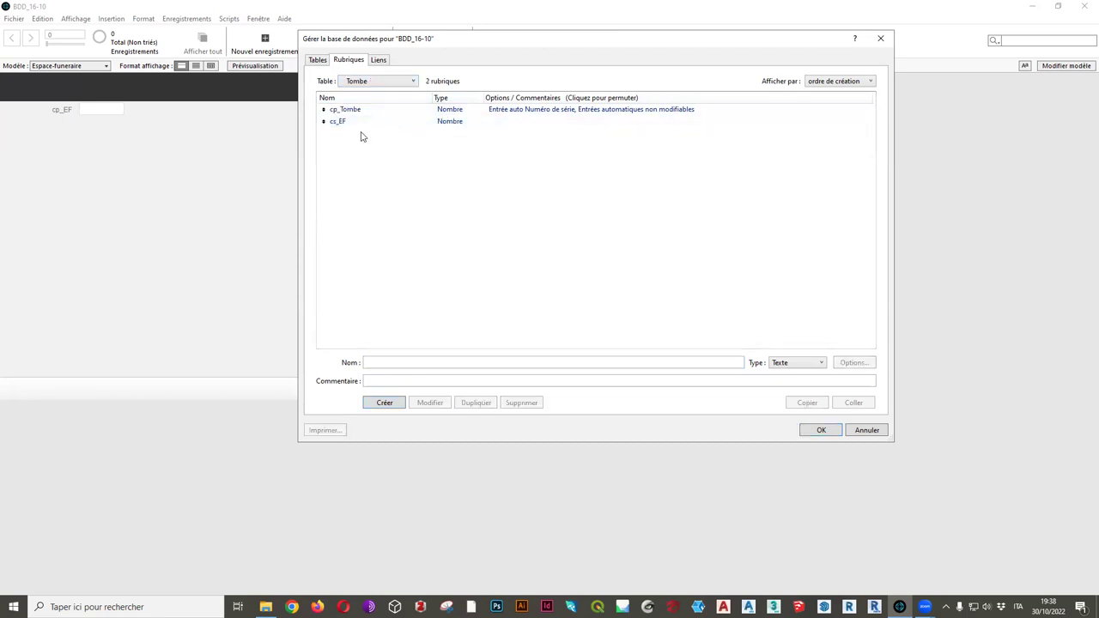
{"action": "left_click", "coordinate": [395, 362]}
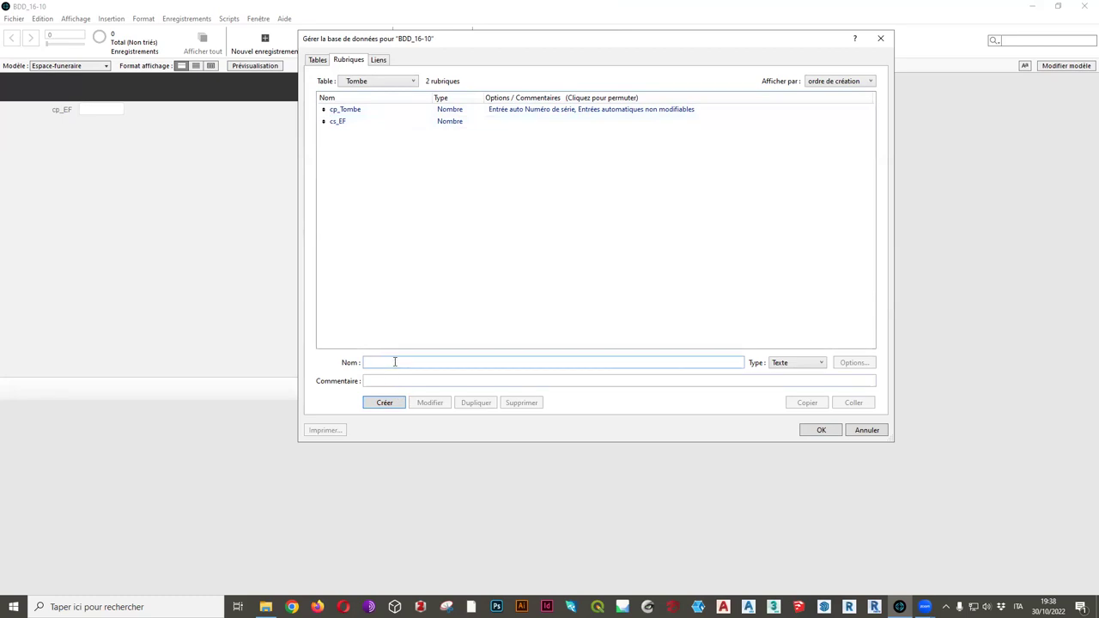
{"action": "type", "text": "nom_tombe"}
{"action": "left_click", "coordinate": [386, 403]}
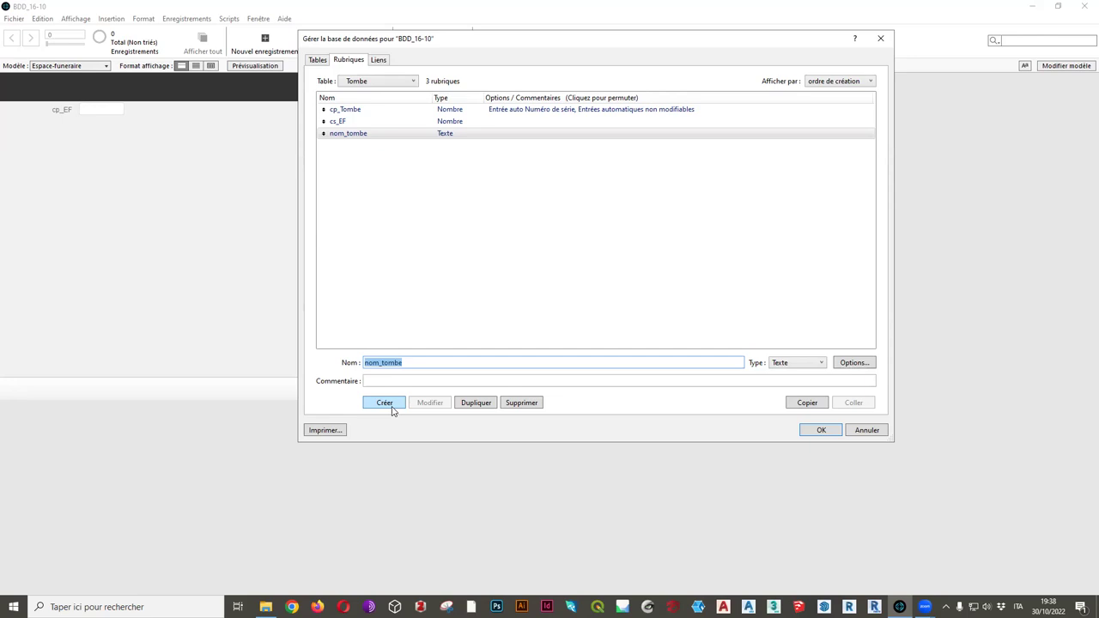
Create the text fields sexe_defunt and orientation_tombe in the Tombe table
{"action": "type", "text": "sexe"}
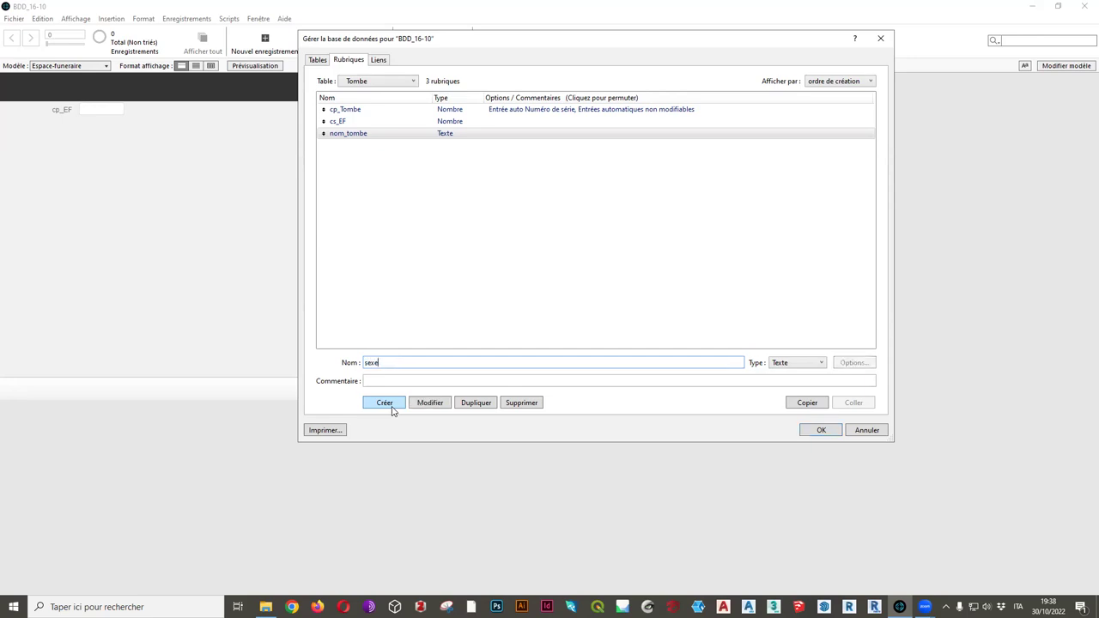
{"action": "type", "text": "_defunt"}
{"action": "left_click", "coordinate": [386, 403]}
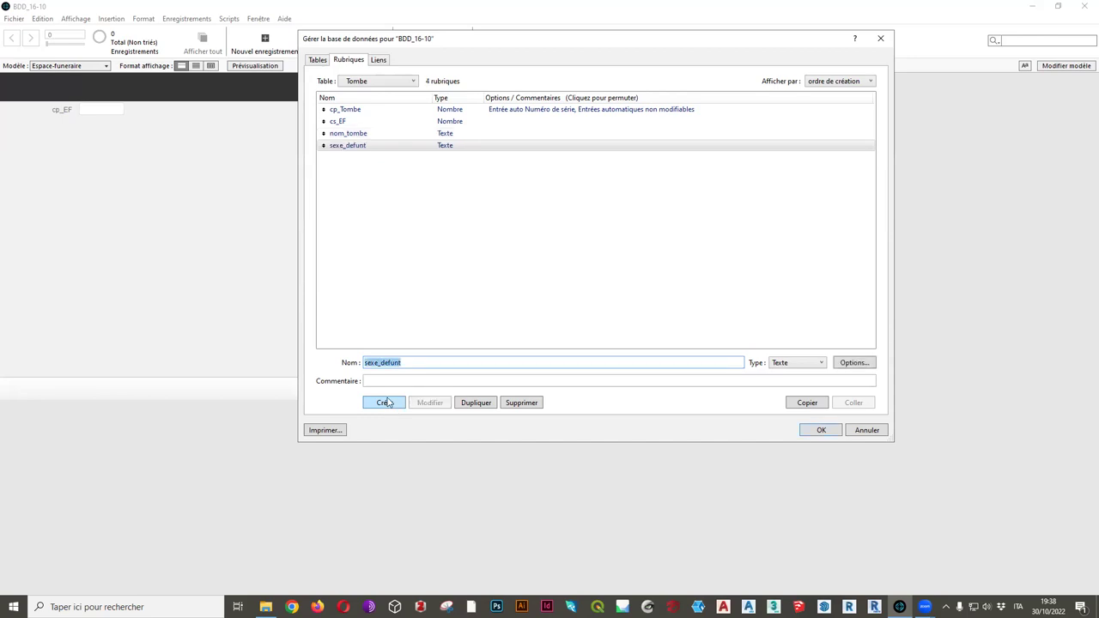
{"action": "type", "text": "or"}
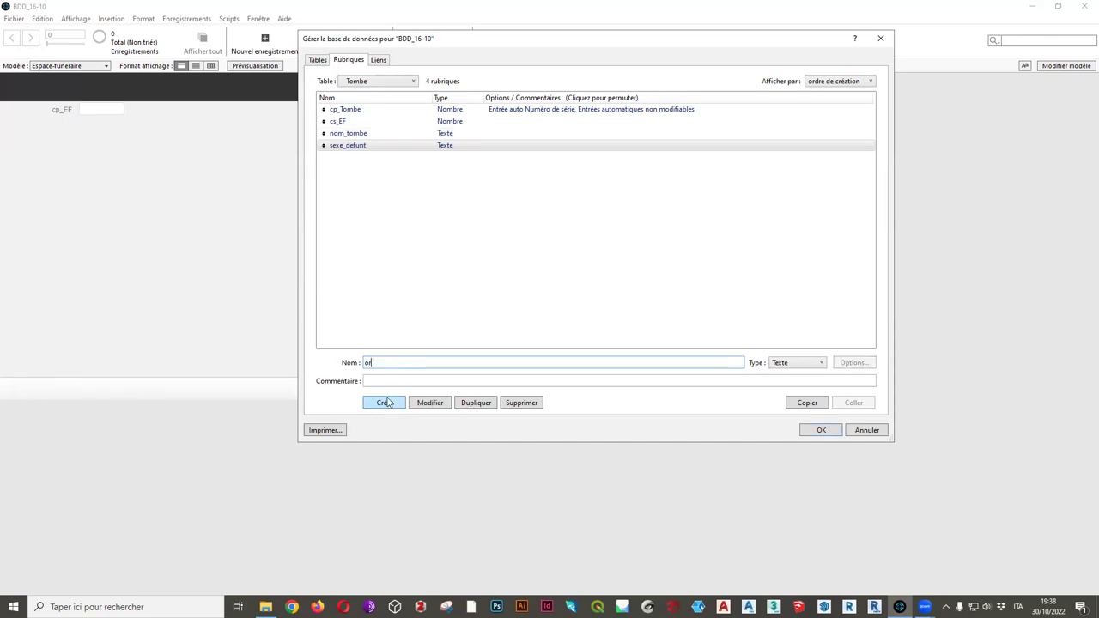
{"action": "type", "text": "ientation_tombe"}
{"action": "left_click", "coordinate": [386, 403]}
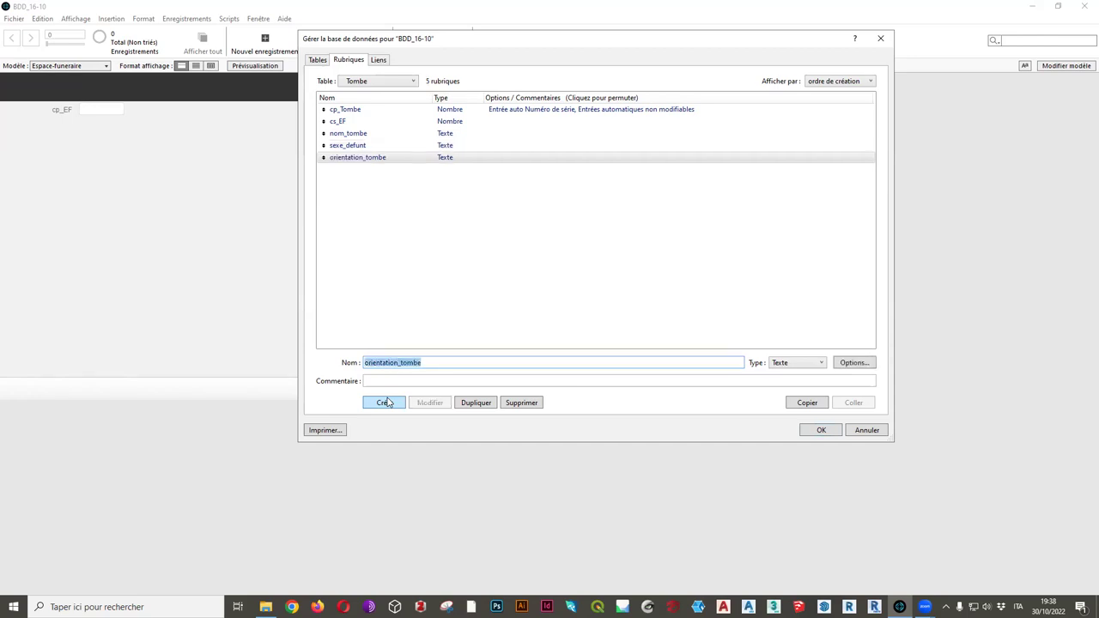
Create the text field type_sepulture in the Tombe table and save the database definition
{"action": "type", "text": "type_"}
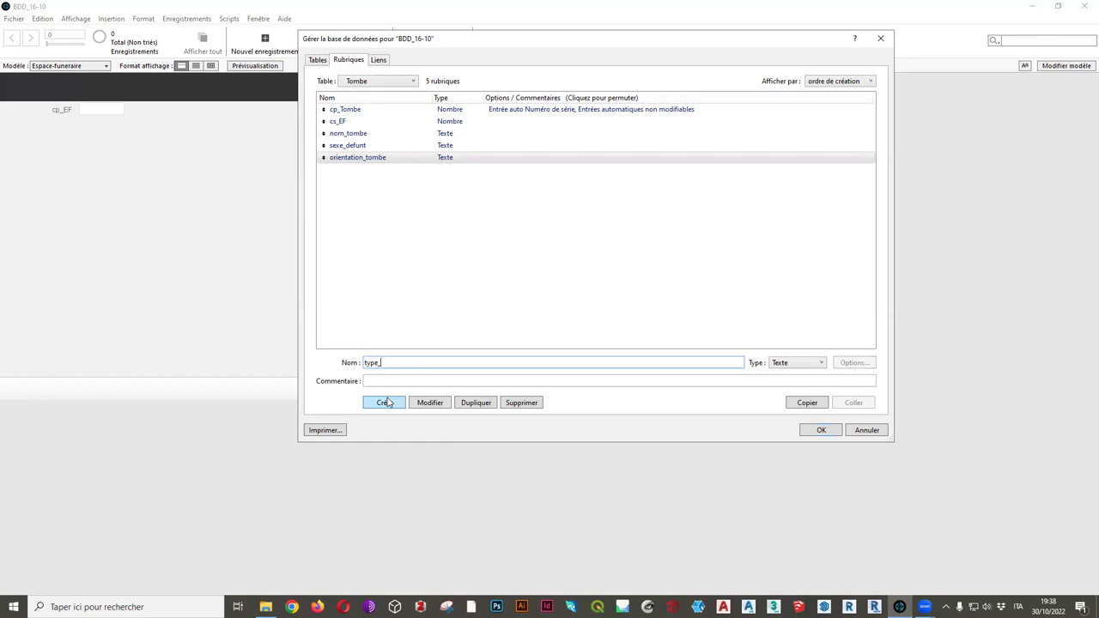
{"action": "type", "text": "sepulc"}
{"action": "type", "text": "ure"}
{"action": "left_click", "coordinate": [385, 404]}
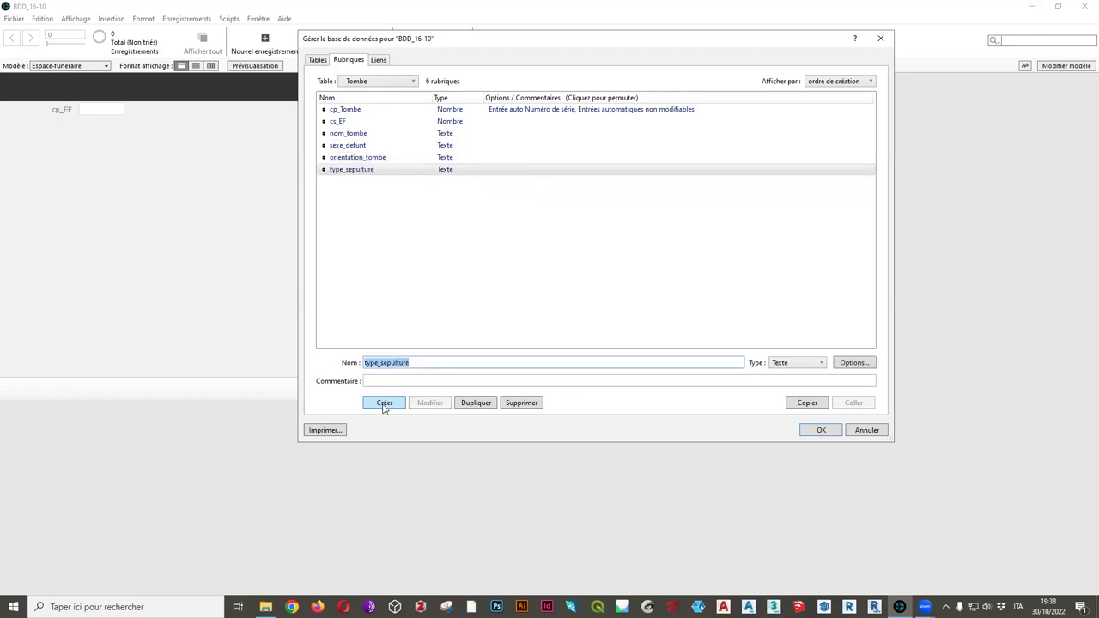
{"action": "left_click", "coordinate": [821, 431]}
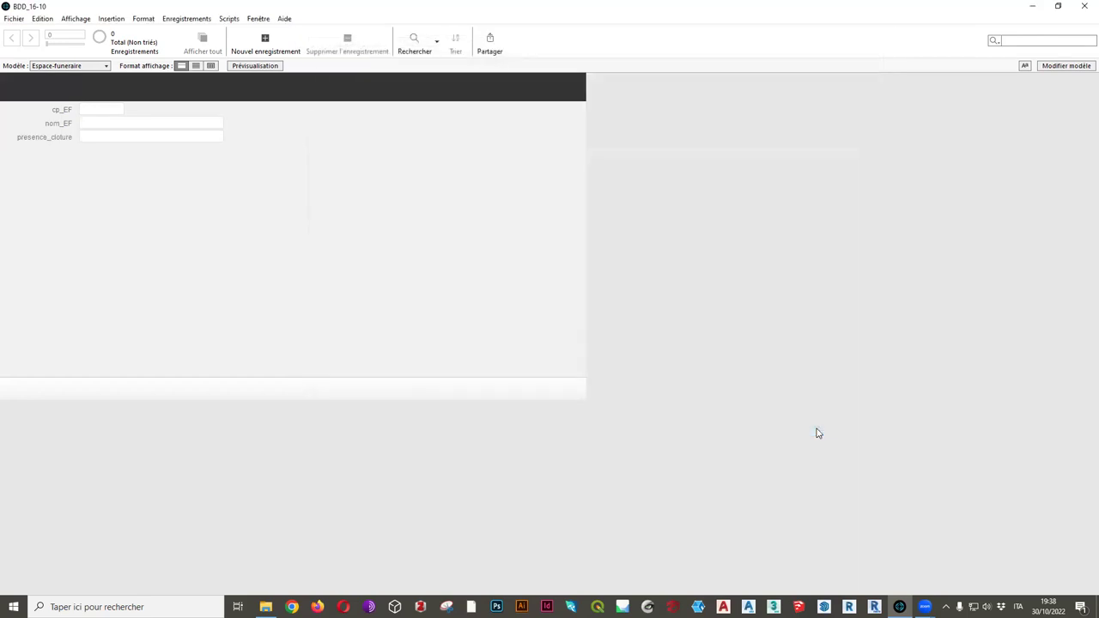
Open the Tombe layout for editing and show the list of the table's fields beside it
{"action": "left_click", "coordinate": [83, 67]}
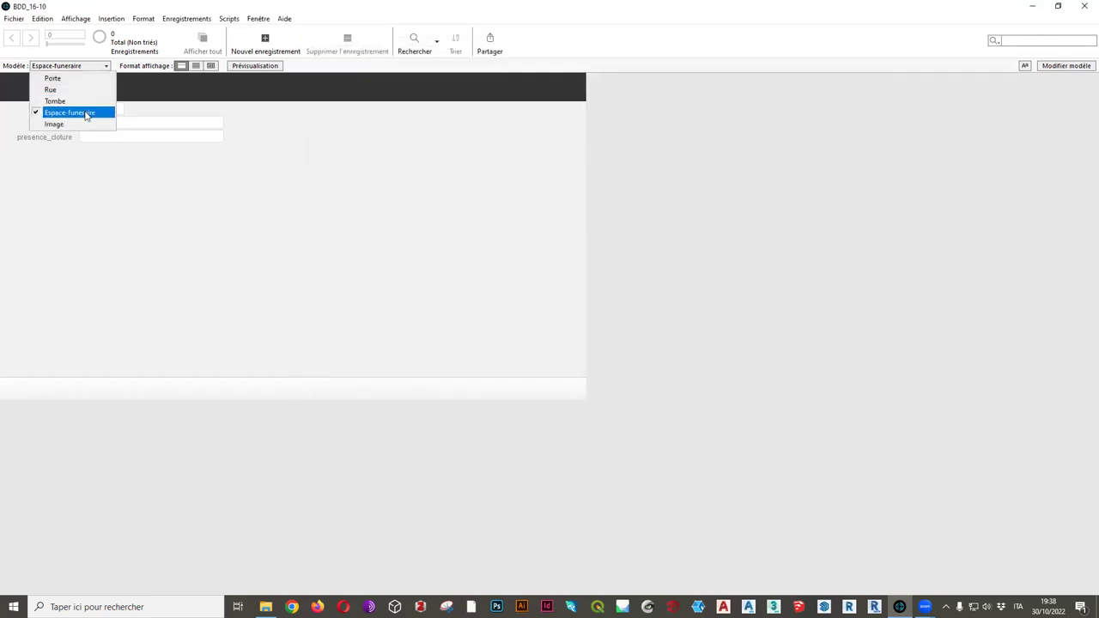
{"action": "left_click", "coordinate": [95, 101]}
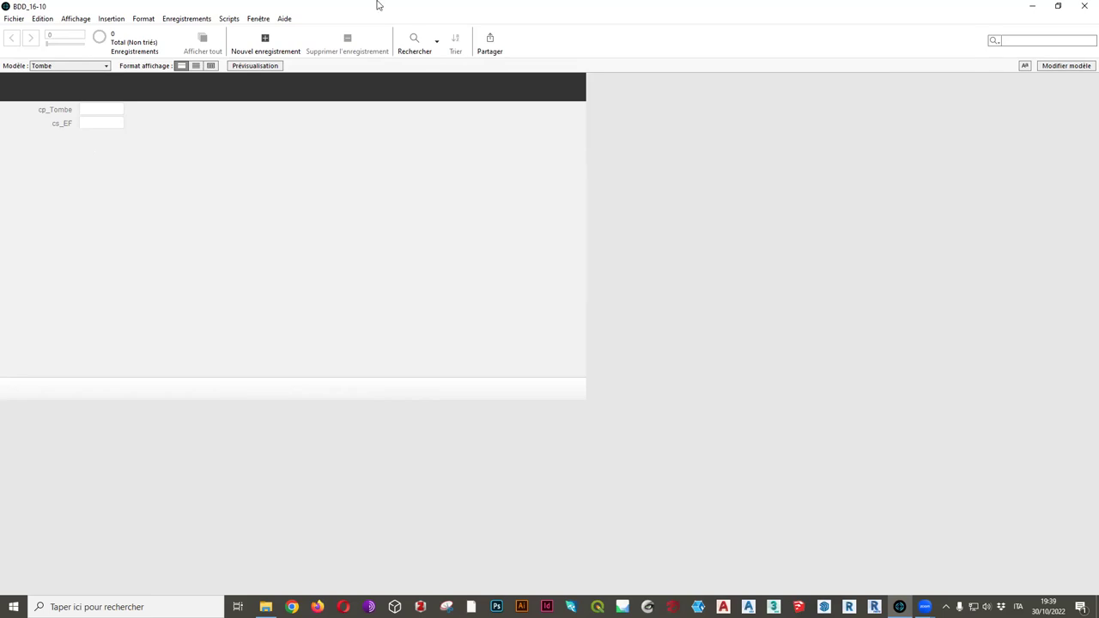
{"action": "left_click", "coordinate": [1069, 69]}
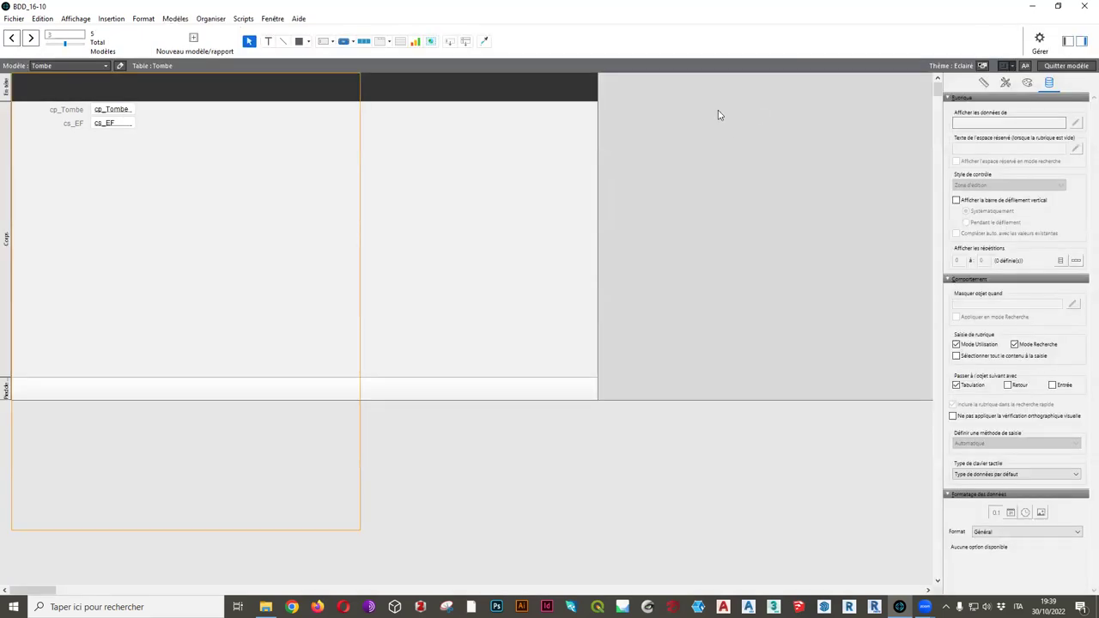
{"action": "left_click", "coordinate": [83, 21]}
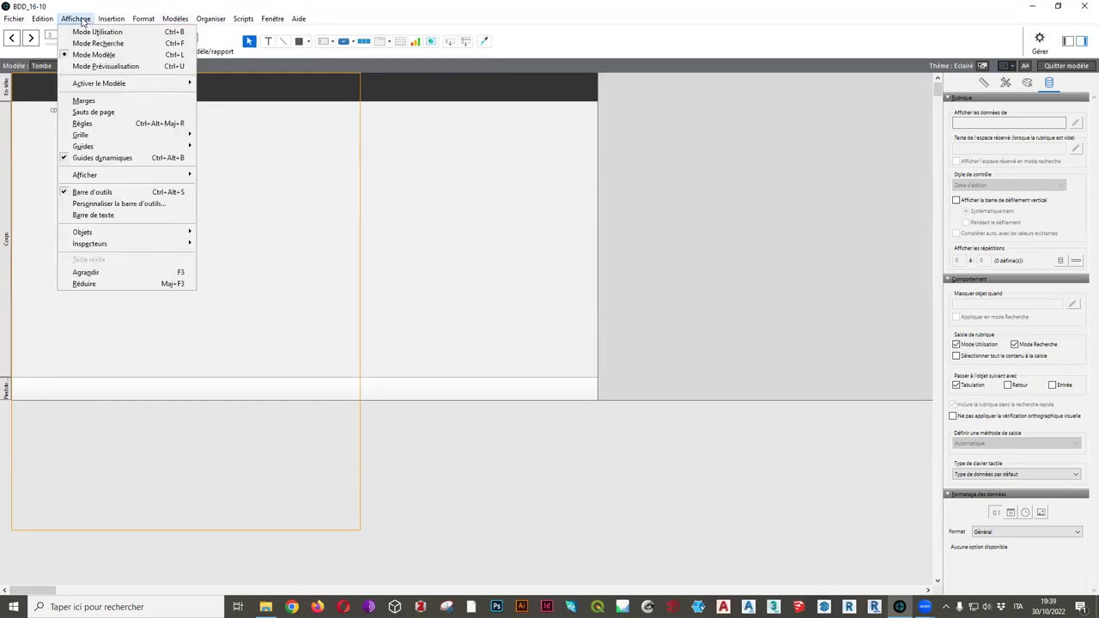
{"action": "mouse_move", "coordinate": [155, 235]}
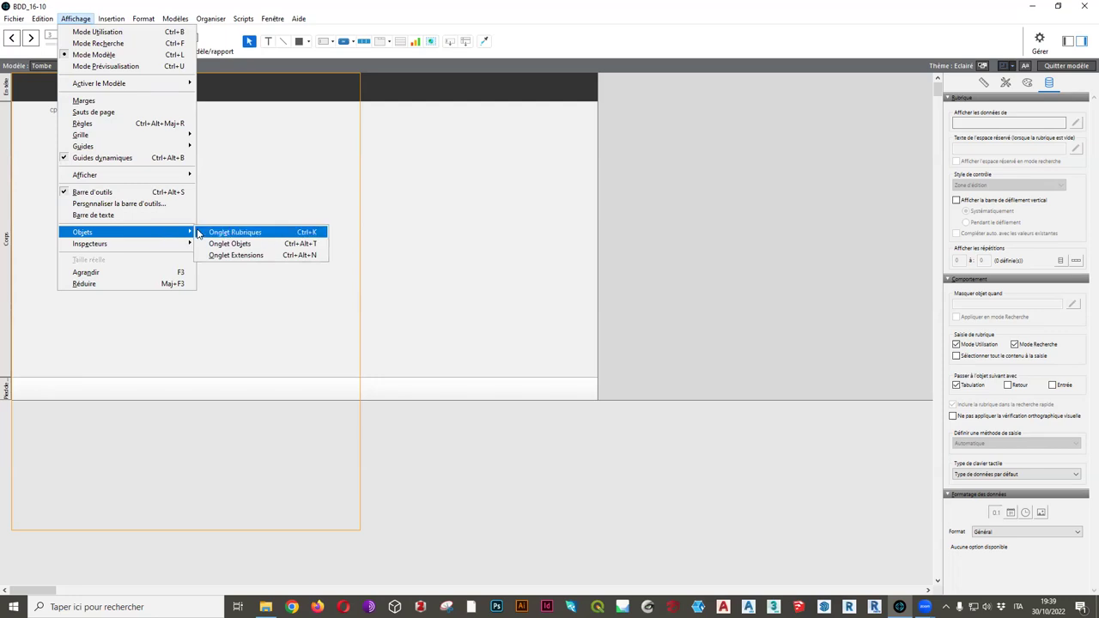
{"action": "left_click", "coordinate": [220, 232]}
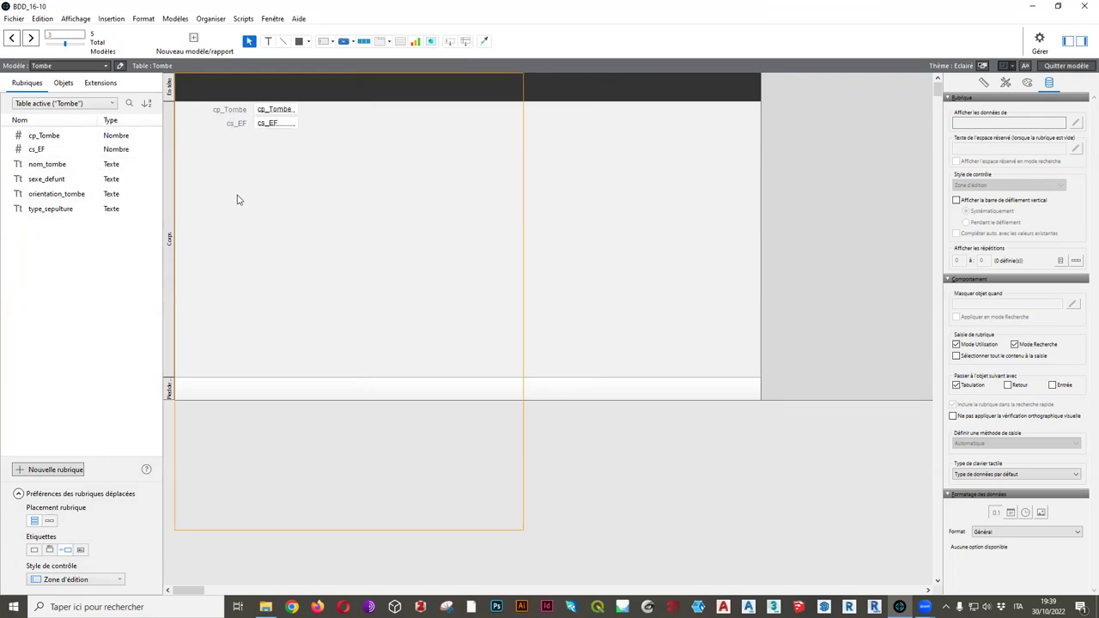
{"action": "left_click", "coordinate": [76, 19]}
{"action": "mouse_move", "coordinate": [129, 249]}
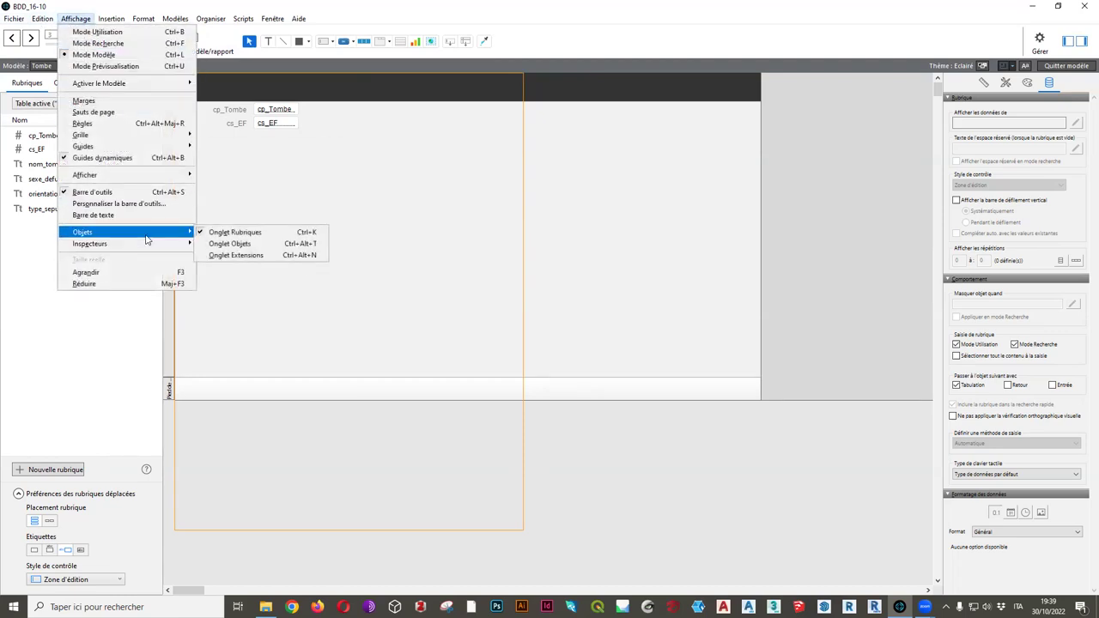
{"action": "left_click", "coordinate": [208, 346]}
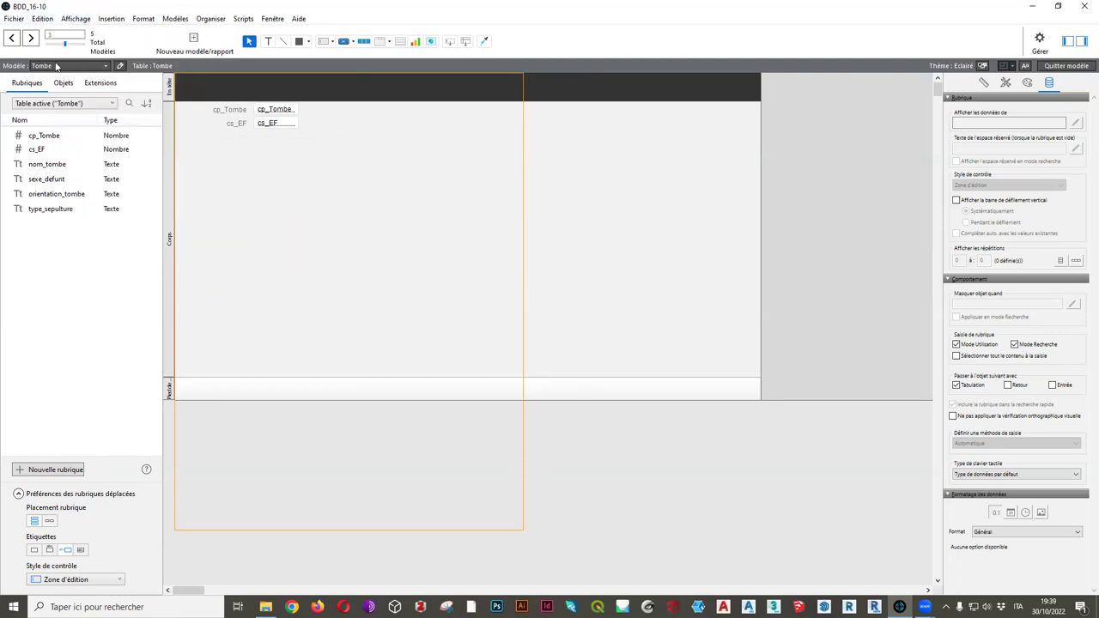
Place the fields nom_tombe, sexe_defunt, orientation_tombe and type_sepulture together in the layout body below cs_EF
{"action": "left_click", "coordinate": [34, 164]}
{"action": "left_click", "coordinate": [46, 210], "text": "shift"}
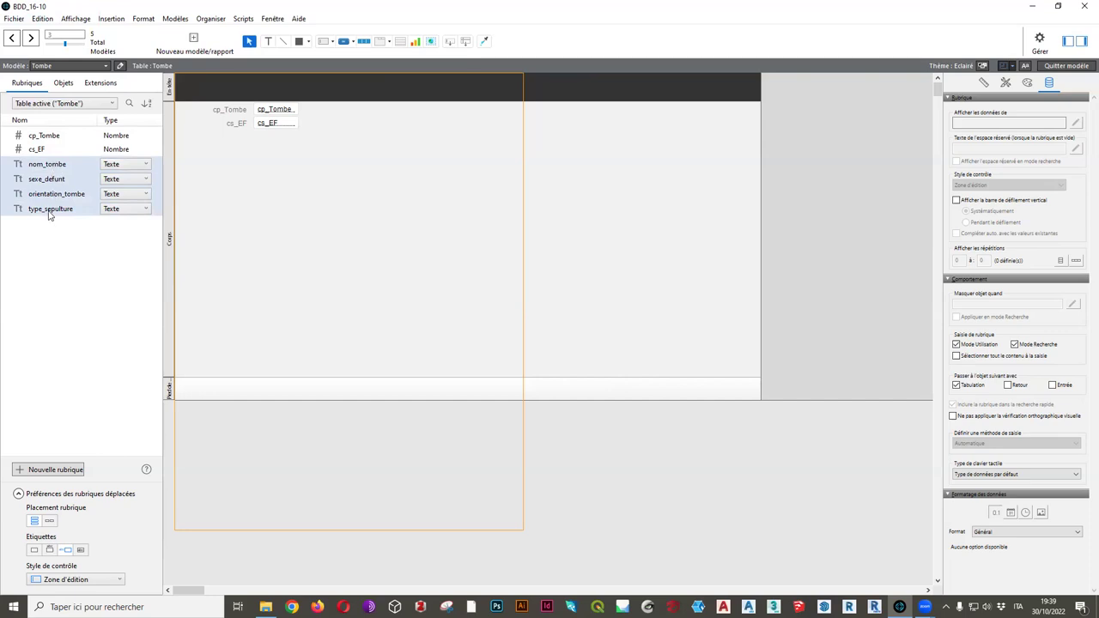
{"action": "left_click_drag", "start_coordinate": [53, 167], "coordinate": [269, 157]}
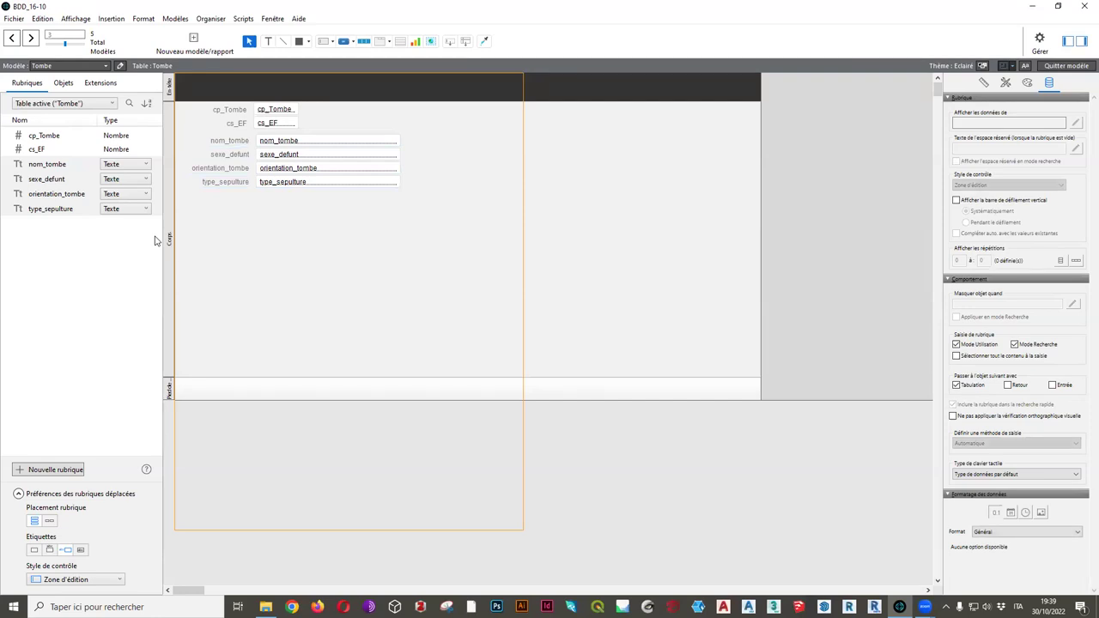
Check the fields on the Espace-funeraire layout, return to the Tombe layout and leave layout editing
{"action": "left_click", "coordinate": [67, 66]}
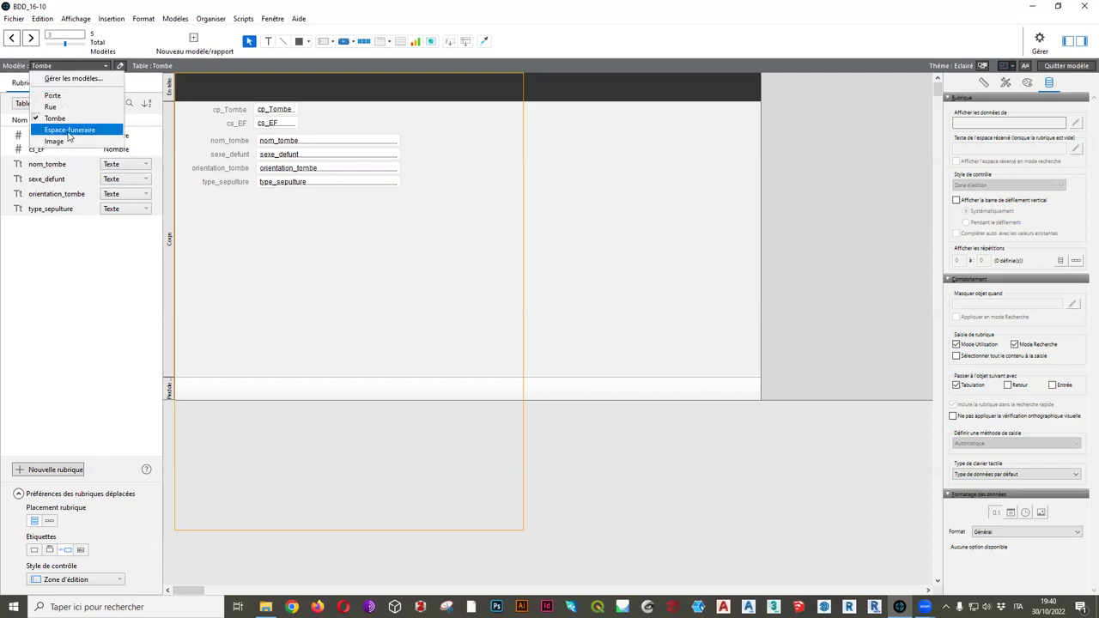
{"action": "left_click", "coordinate": [69, 130]}
{"action": "left_click", "coordinate": [391, 313]}
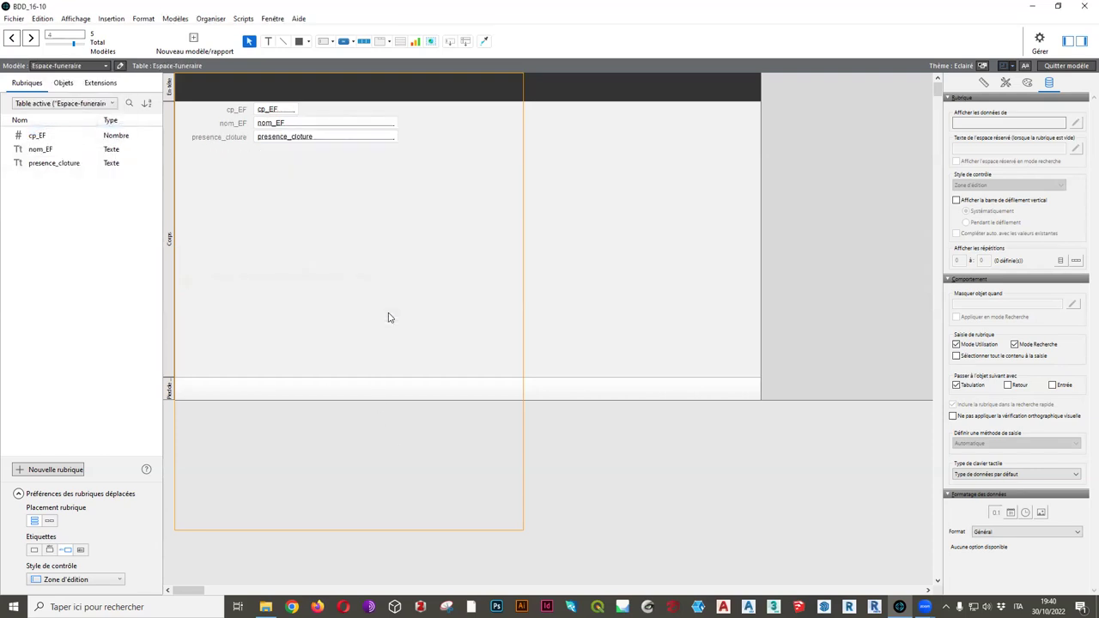
{"action": "left_click", "coordinate": [88, 67]}
{"action": "left_click", "coordinate": [74, 121]}
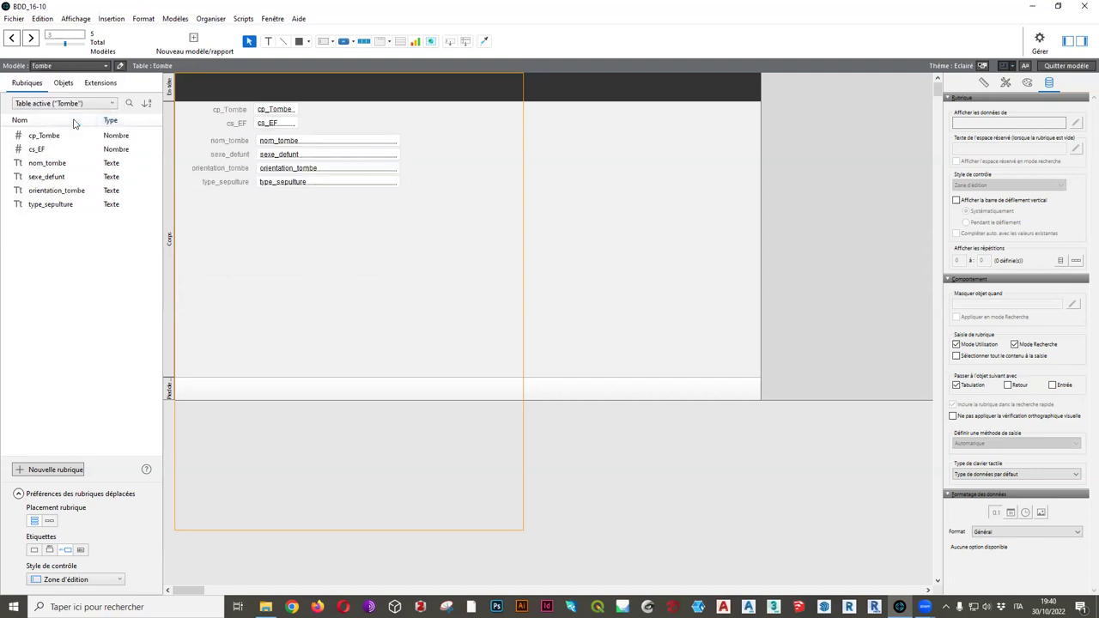
{"action": "left_click", "coordinate": [1068, 66]}
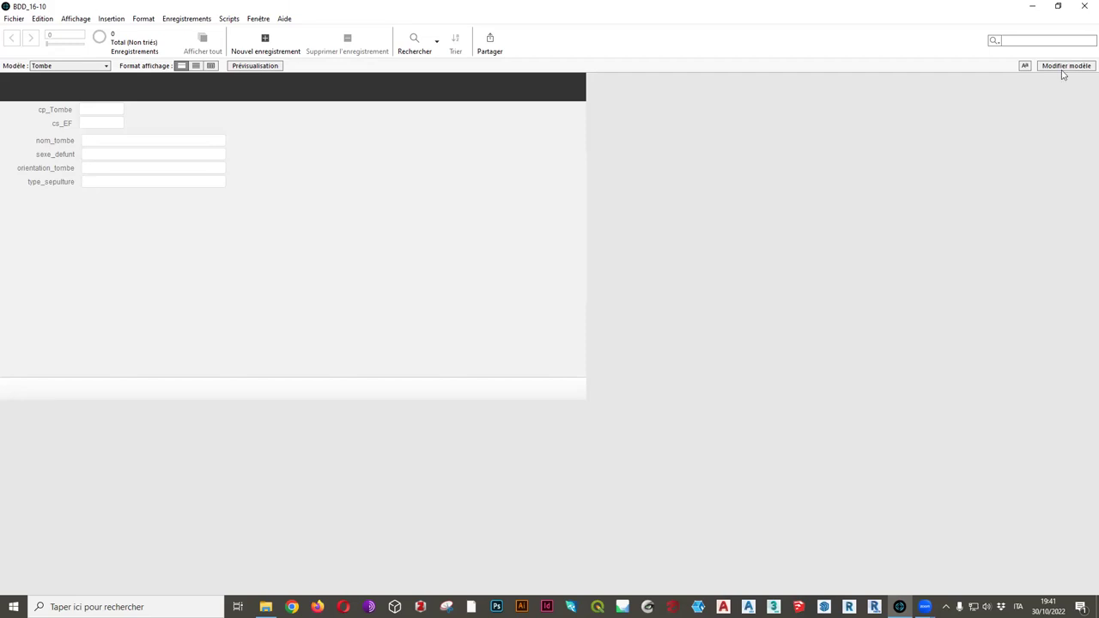
Reopen the Tombe layout for editing and move the cp_Tombe field with its label into the dark header
{"action": "key", "text": "ctrl+l"}
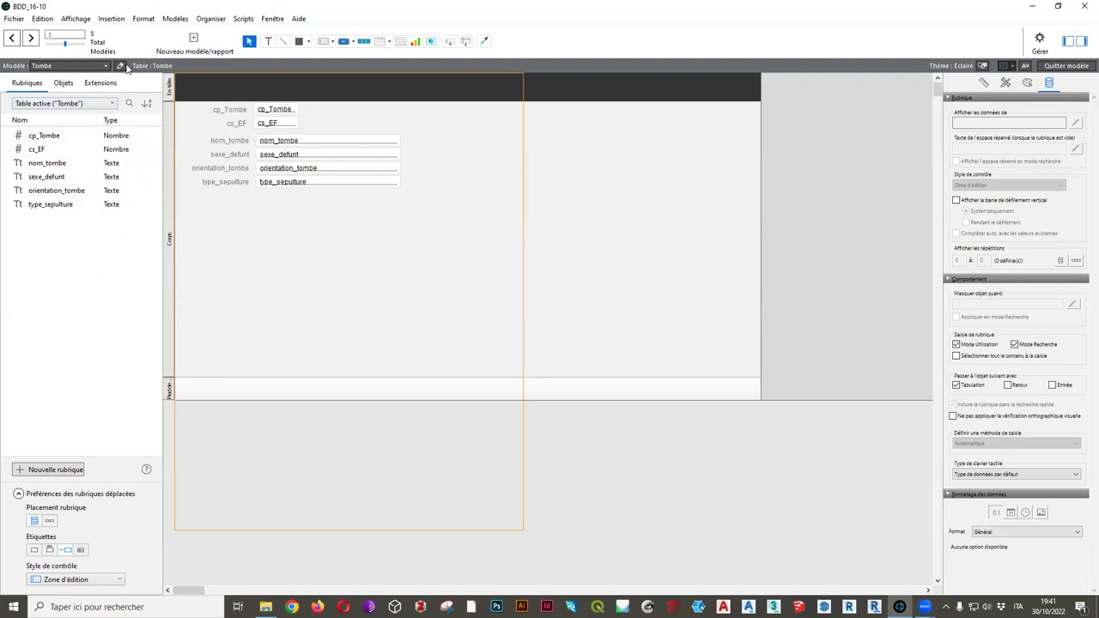
{"action": "left_click", "coordinate": [229, 111]}
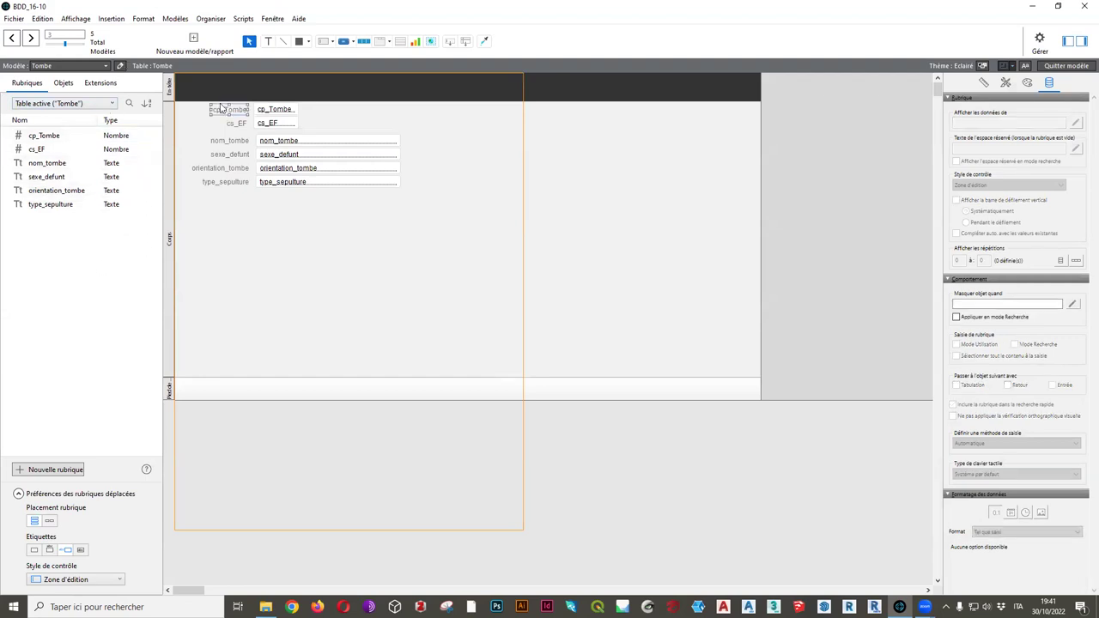
{"action": "left_click", "coordinate": [274, 110], "text": "shift"}
{"action": "left_click_drag", "start_coordinate": [275, 110], "coordinate": [263, 88]}
{"action": "left_click", "coordinate": [331, 257]}
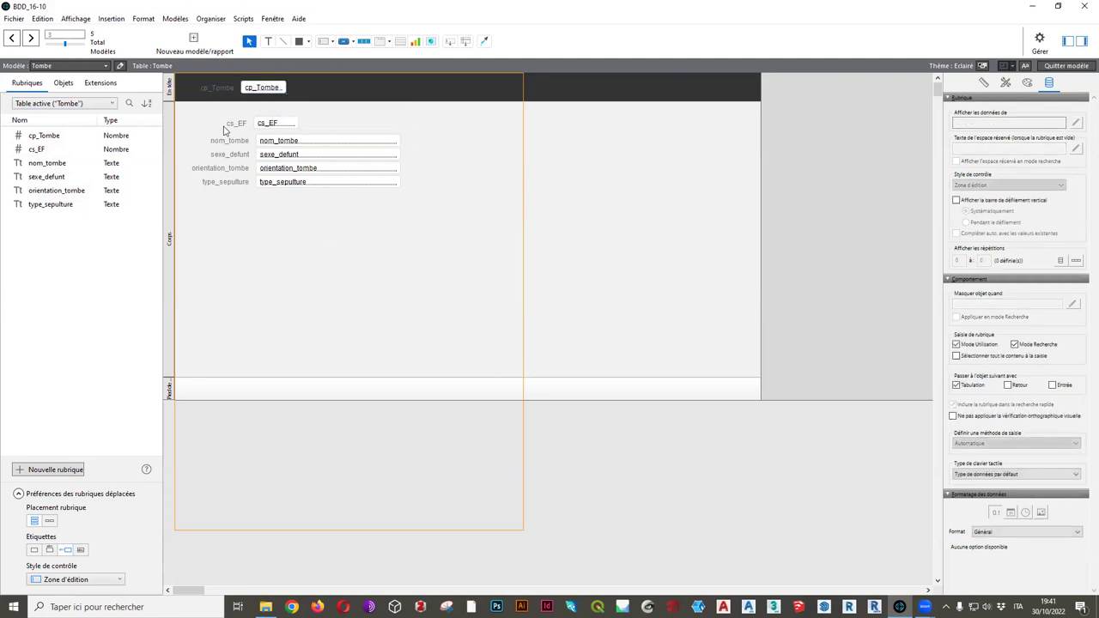
Change the text of the cp_Tombe label in the header to Identifiant
{"action": "double_click", "coordinate": [228, 88]}
{"action": "double_click", "coordinate": [228, 89]}
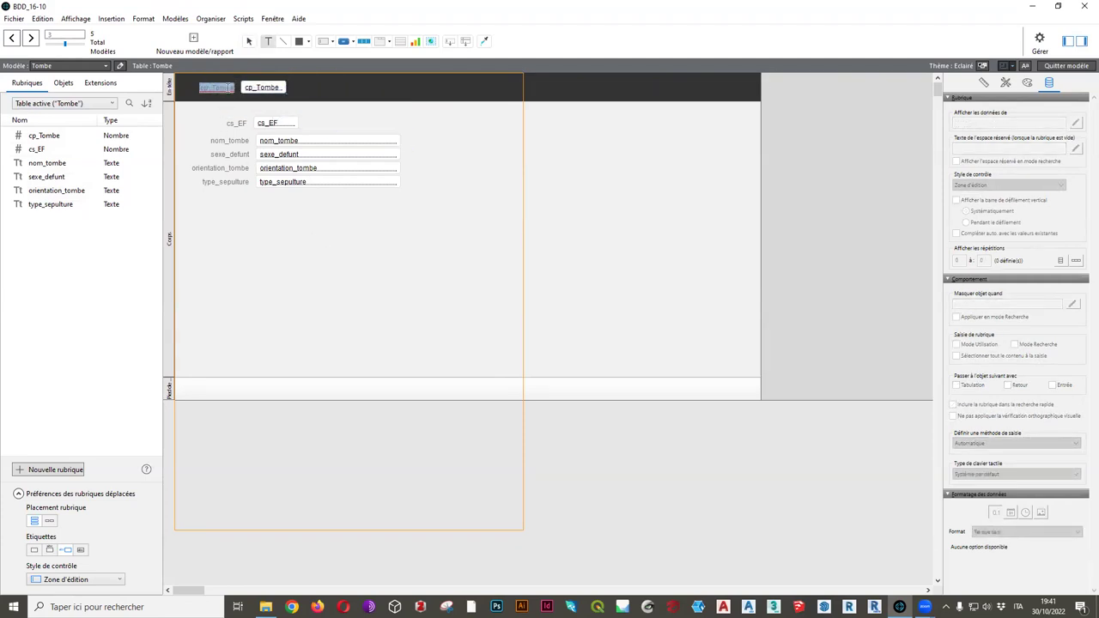
{"action": "type", "text": "Identifiant"}
{"action": "left_click", "coordinate": [219, 190]}
Format the cp_Tombe field's text in the header as red, bold and size 13
{"action": "left_click", "coordinate": [261, 89]}
{"action": "left_click", "coordinate": [1027, 82]}
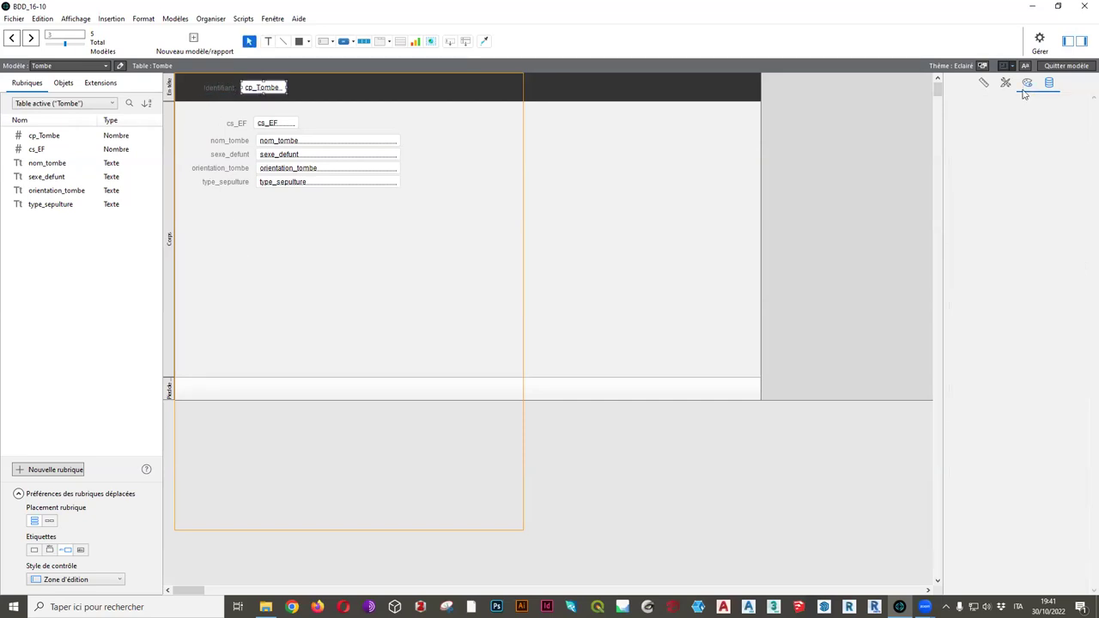
{"action": "left_click", "coordinate": [1073, 499]}
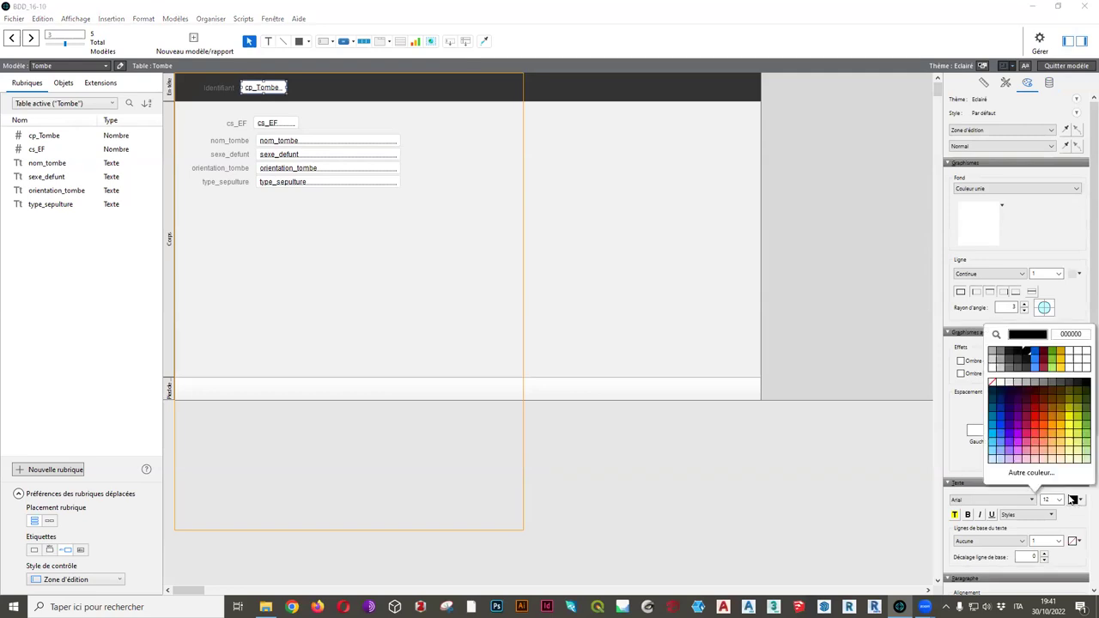
{"action": "left_click", "coordinate": [1026, 435]}
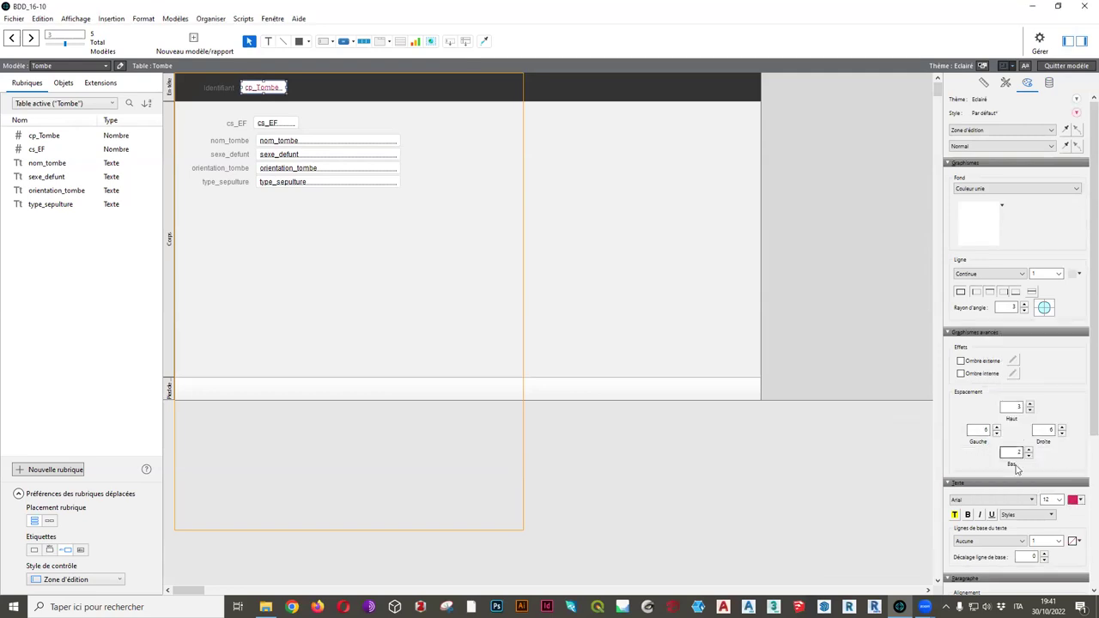
{"action": "left_click", "coordinate": [1079, 501]}
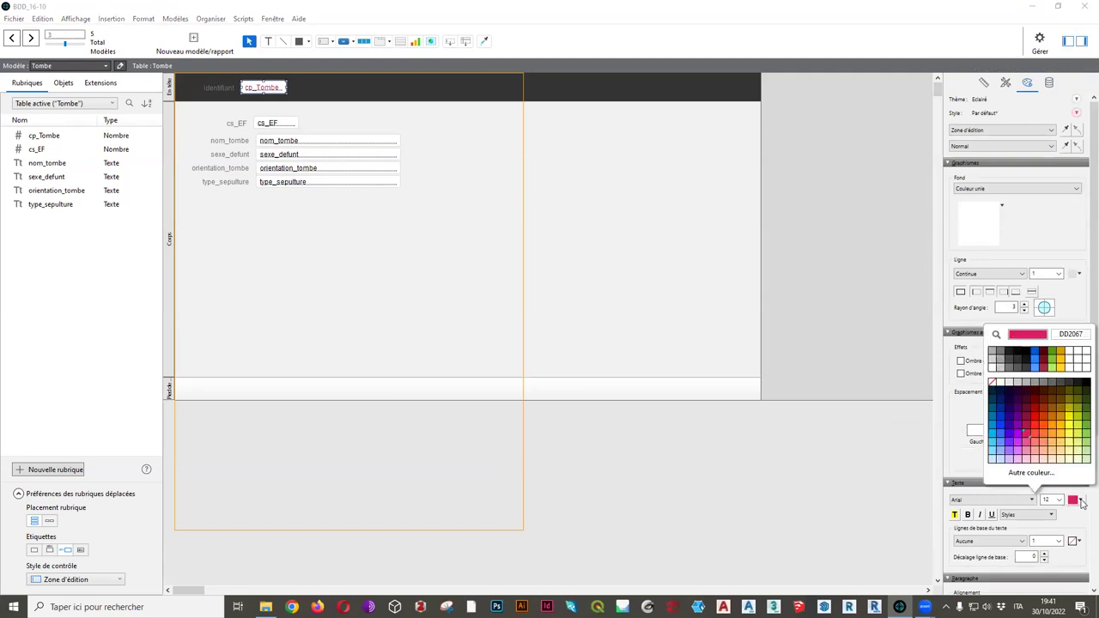
{"action": "left_click", "coordinate": [1036, 417]}
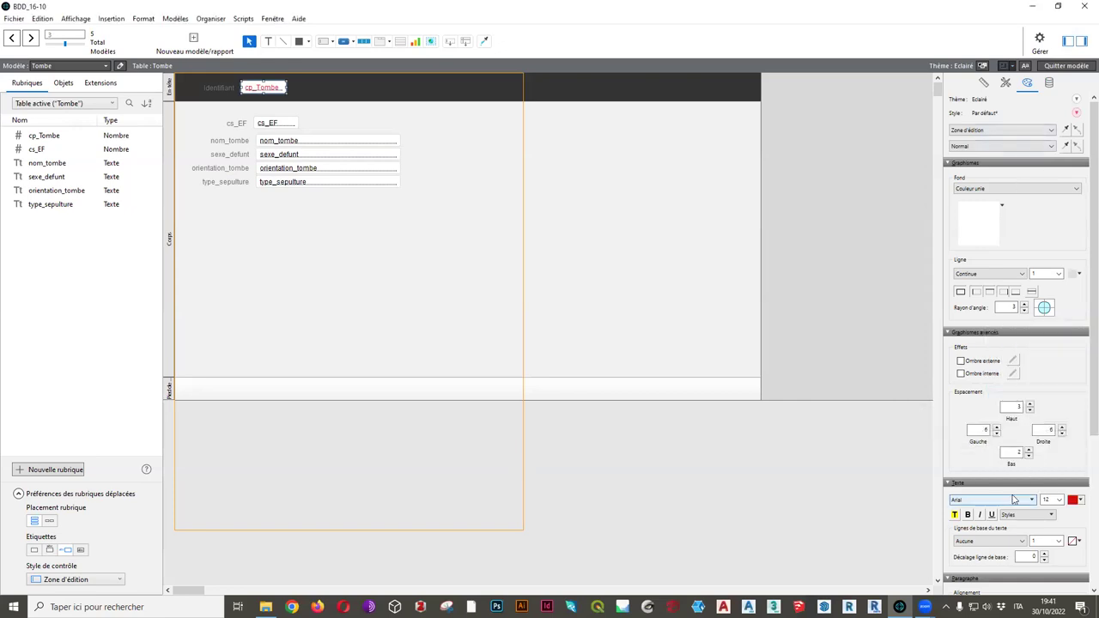
{"action": "left_click", "coordinate": [968, 516]}
{"action": "left_click", "coordinate": [1059, 500]}
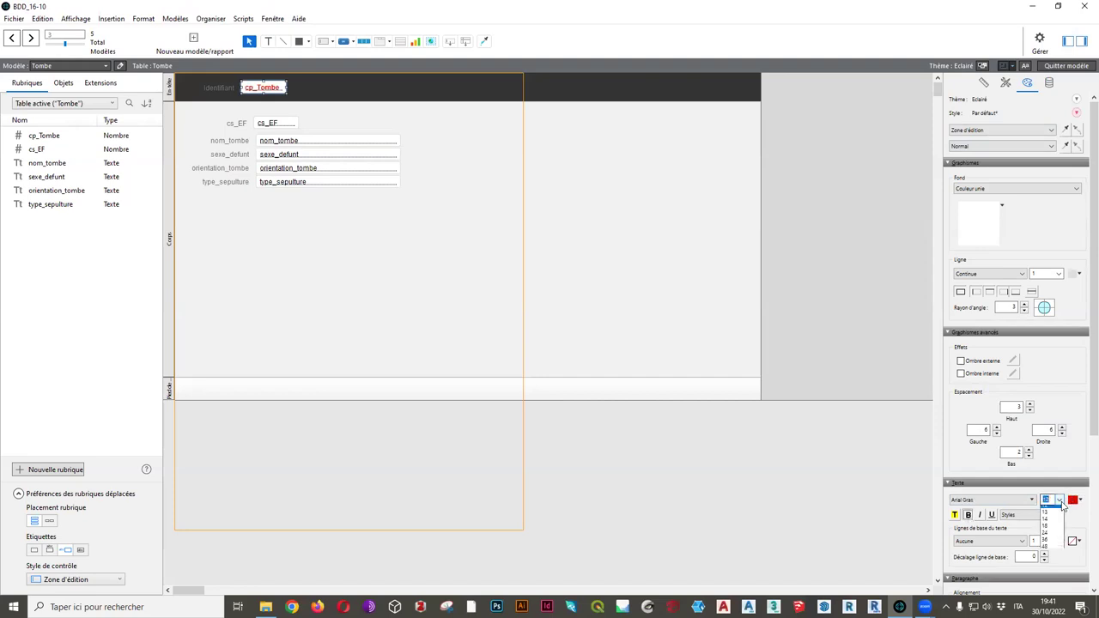
{"action": "left_click", "coordinate": [1048, 550]}
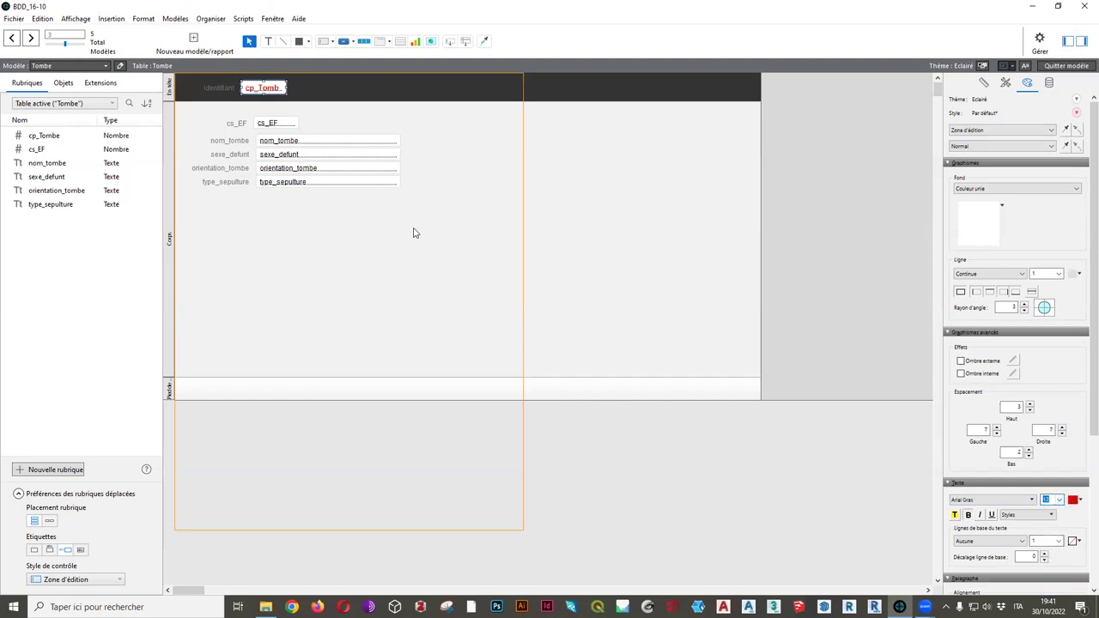
{"action": "left_click", "coordinate": [814, 219]}
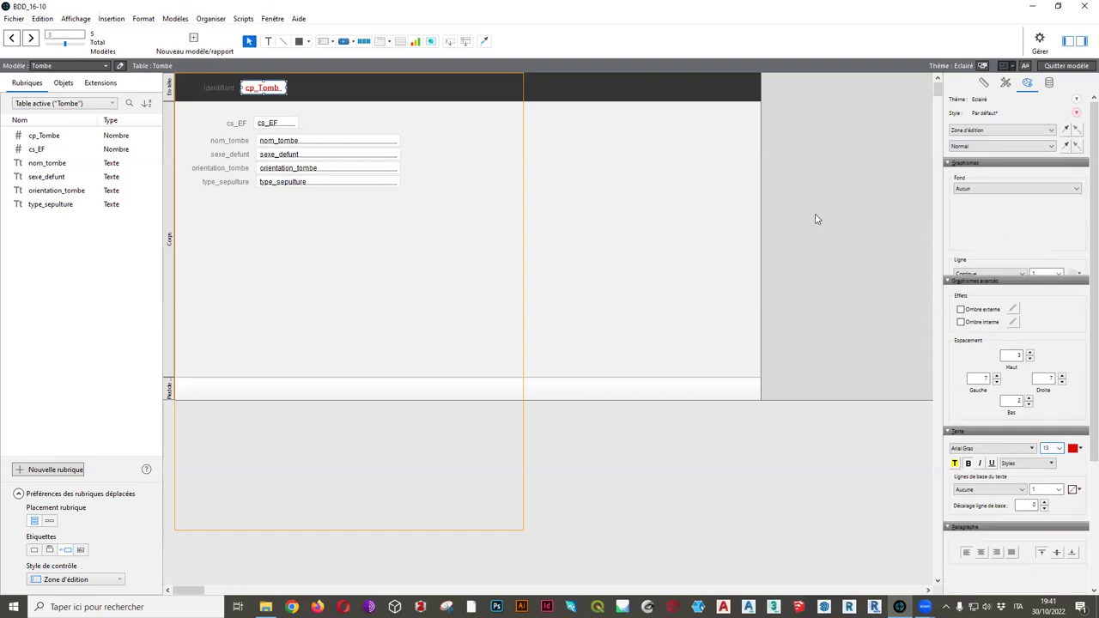
Move the cs_EF field together with its label to the right, beyond the text fields in the layout body
{"action": "left_click", "coordinate": [239, 124]}
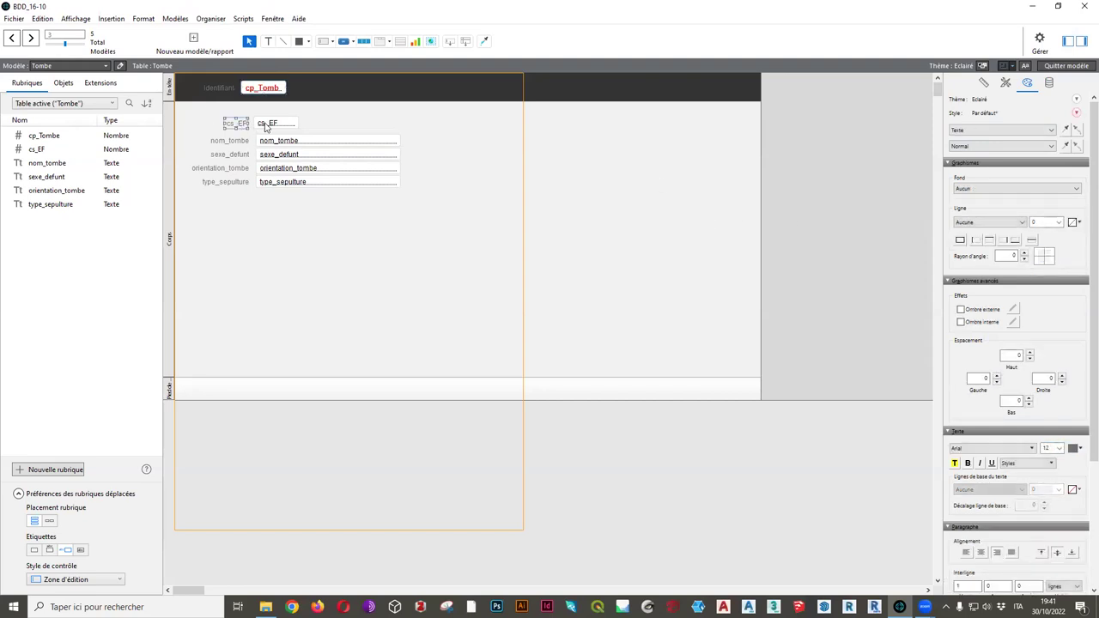
{"action": "left_click", "coordinate": [266, 125], "text": "shift"}
{"action": "left_click_drag", "start_coordinate": [266, 125], "coordinate": [480, 130]}
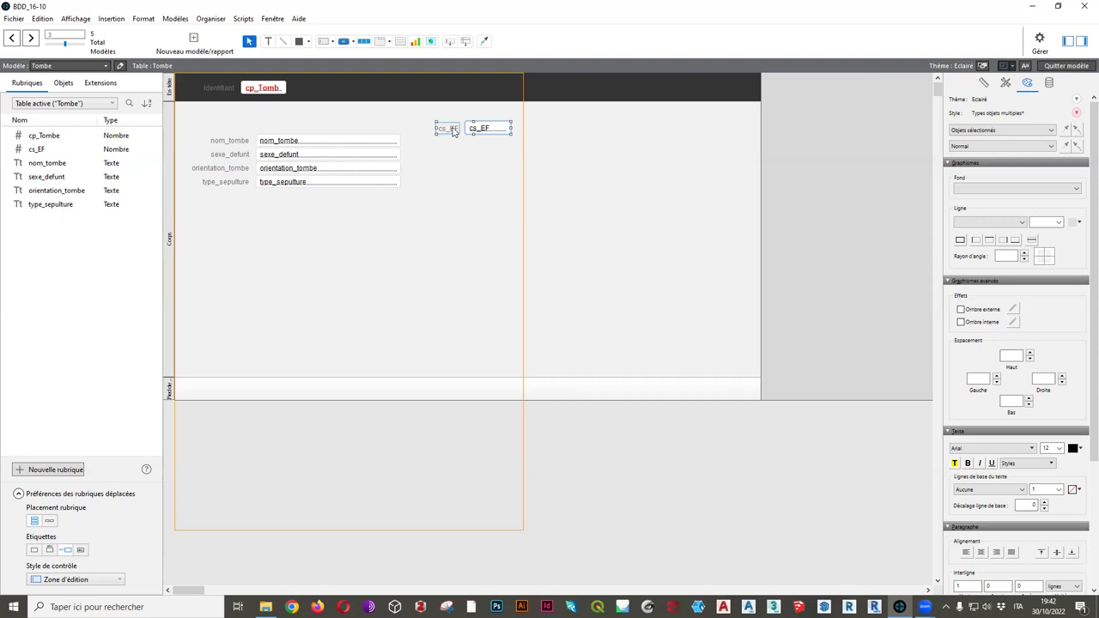
Move the nom_tombe field with its label to the upper part of the layout body and change the label text to nom tombe
{"action": "left_click", "coordinate": [243, 143]}
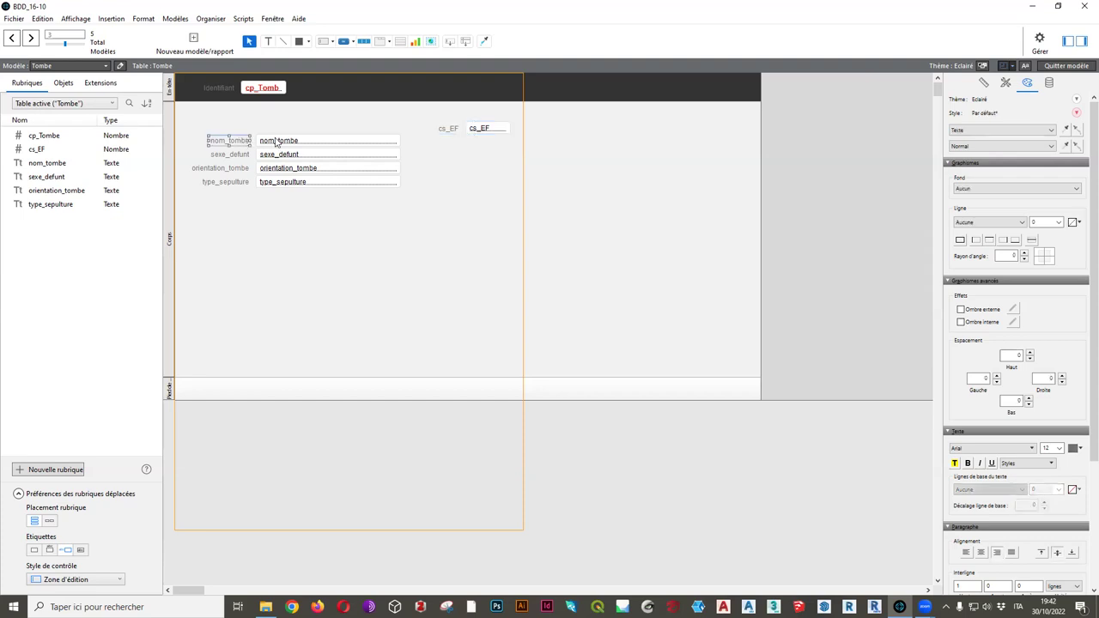
{"action": "left_click", "coordinate": [276, 144], "text": "shift"}
{"action": "left_click_drag", "start_coordinate": [309, 144], "coordinate": [287, 117]}
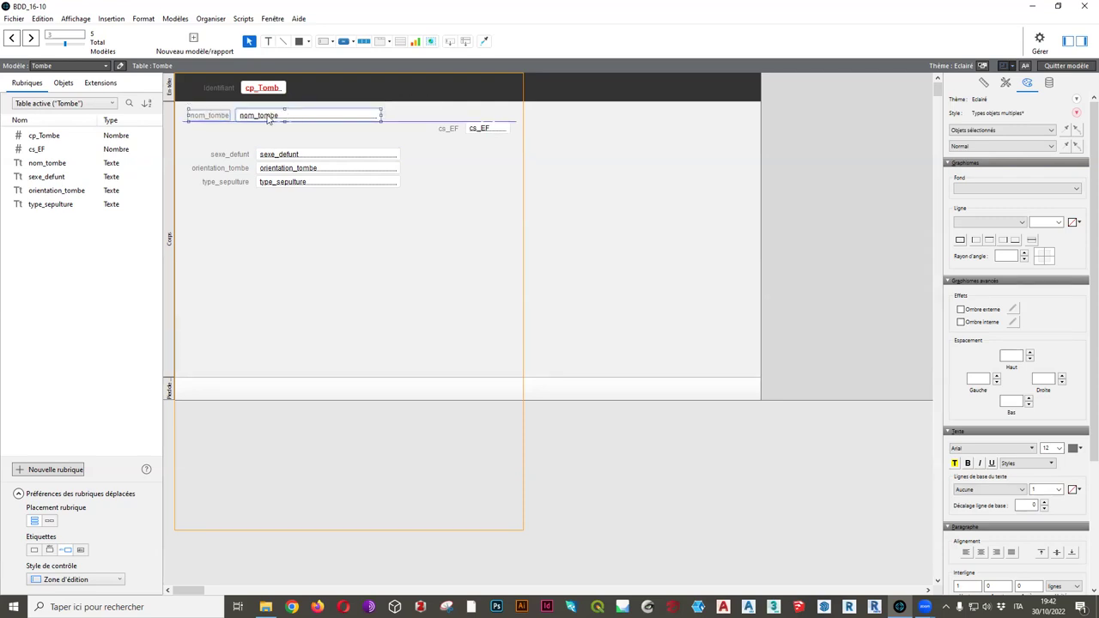
{"action": "key", "text": "t"}
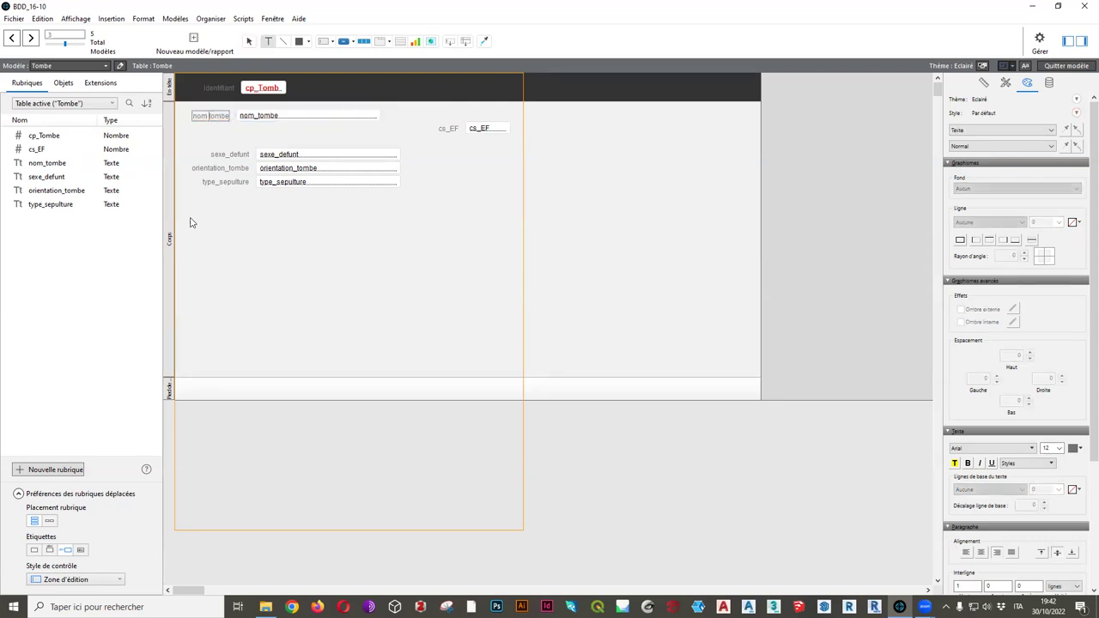
{"action": "key", "text": "Escape"}
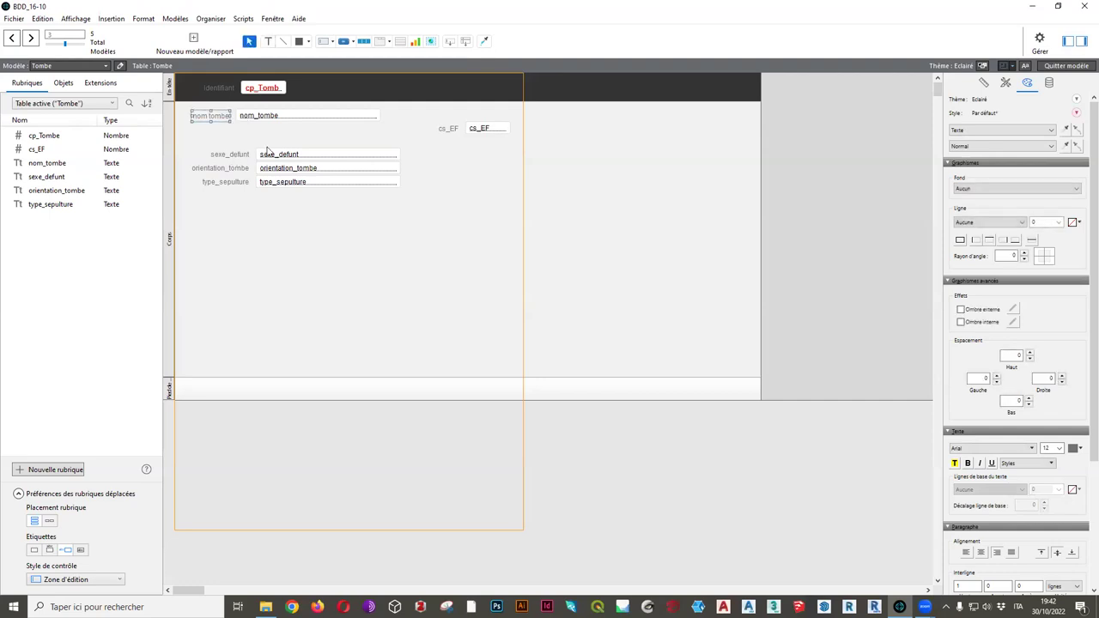
Change two labels to sexe défunt and orientation tombe, and place the sexe_defunt label and field beneath the nom_tombe row
{"action": "left_click_drag", "start_coordinate": [232, 158], "coordinate": [225, 149]}
{"action": "double_click", "coordinate": [212, 146]}
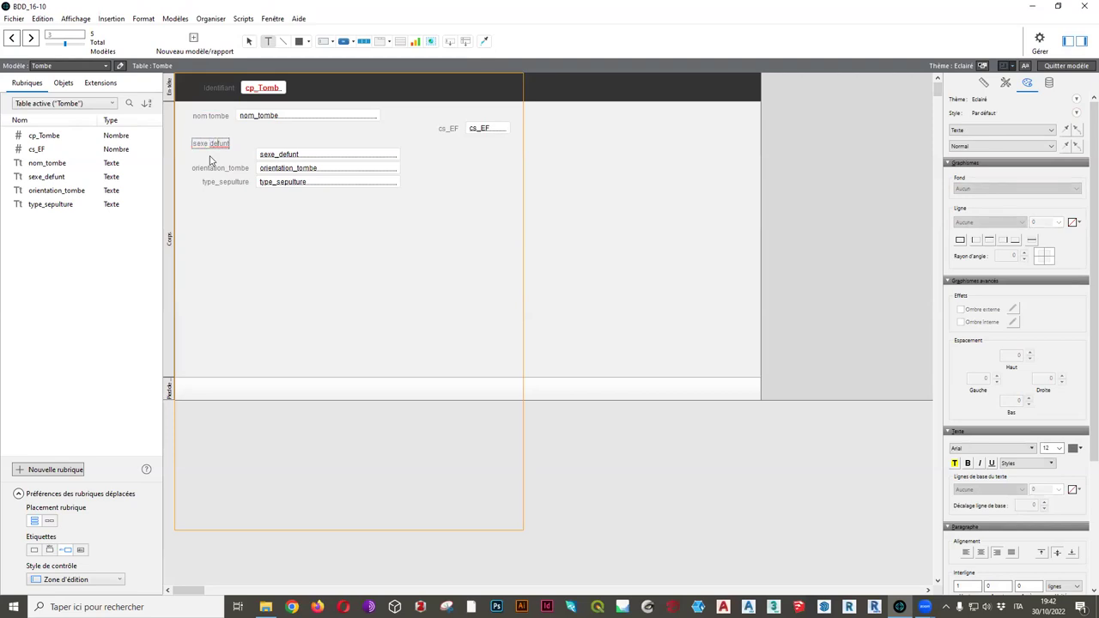
{"action": "left_click", "coordinate": [233, 171]}
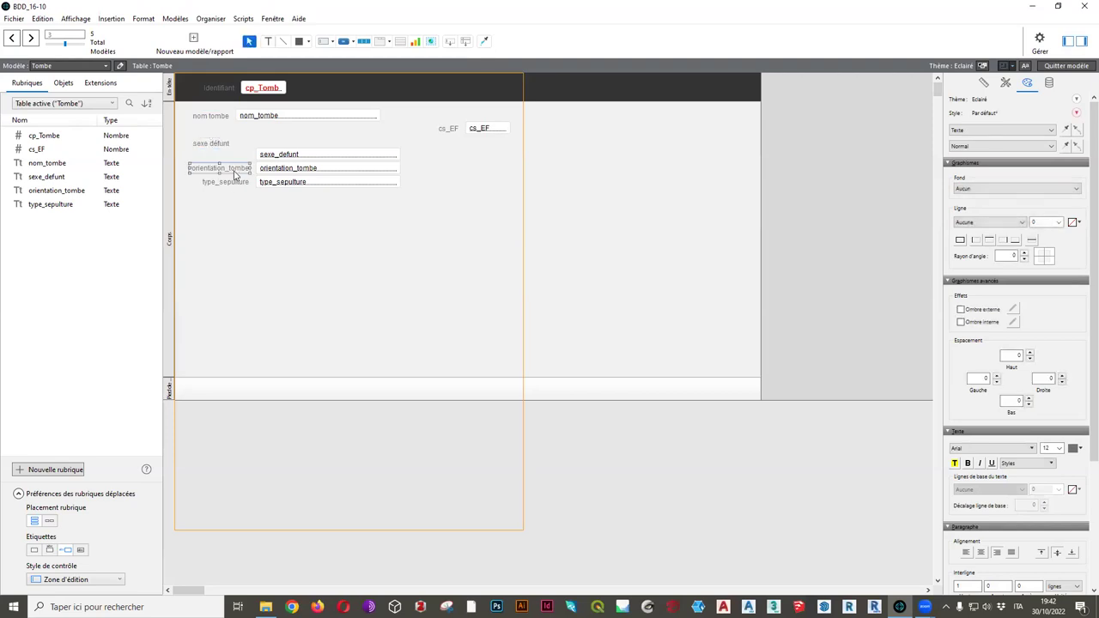
{"action": "double_click", "coordinate": [228, 171]}
{"action": "left_click", "coordinate": [229, 197]}
{"action": "left_click_drag", "start_coordinate": [225, 172], "coordinate": [220, 170]}
{"action": "left_click_drag", "start_coordinate": [284, 155], "coordinate": [258, 144]}
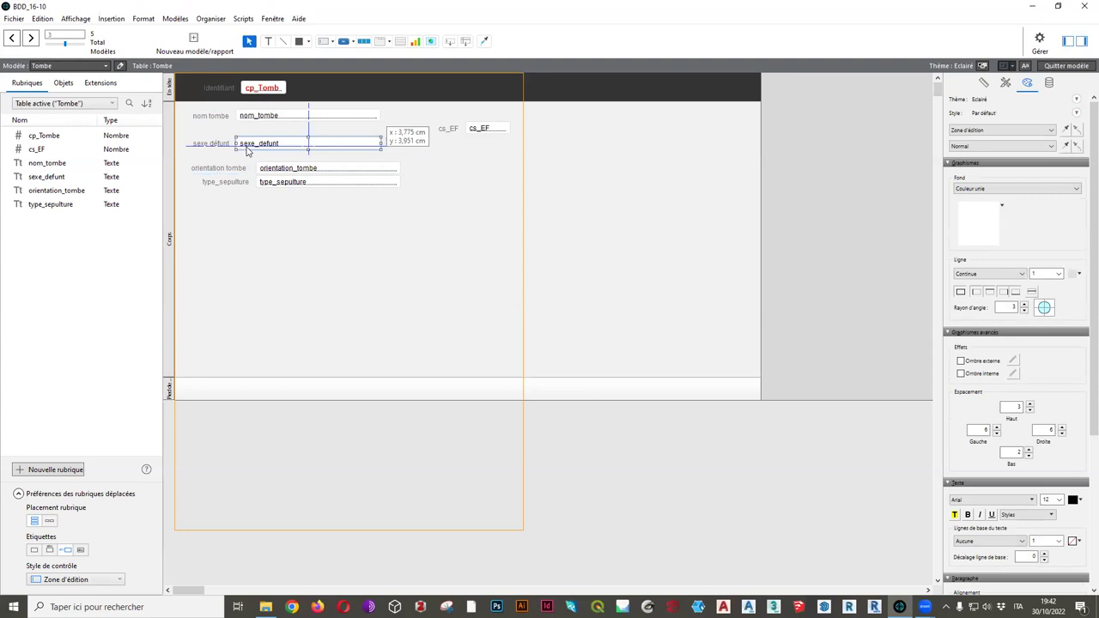
Space out the orientation_tombe and type_sepulture rows below sexe_defunt and change the last label to type sépulture
{"action": "left_click", "coordinate": [245, 170]}
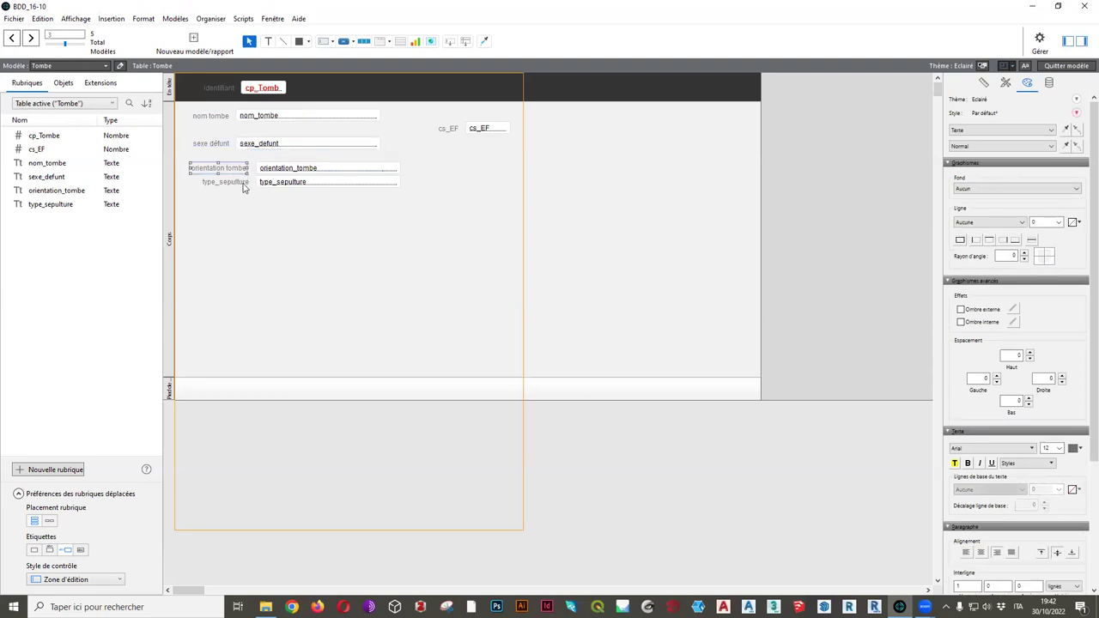
{"action": "left_click", "coordinate": [268, 168], "text": "shift"}
{"action": "left_click_drag", "start_coordinate": [268, 168], "coordinate": [277, 197]}
{"action": "left_click", "coordinate": [239, 183]}
{"action": "left_click", "coordinate": [275, 186], "text": "shift"}
{"action": "left_click", "coordinate": [252, 215]}
{"action": "double_click", "coordinate": [220, 192]}
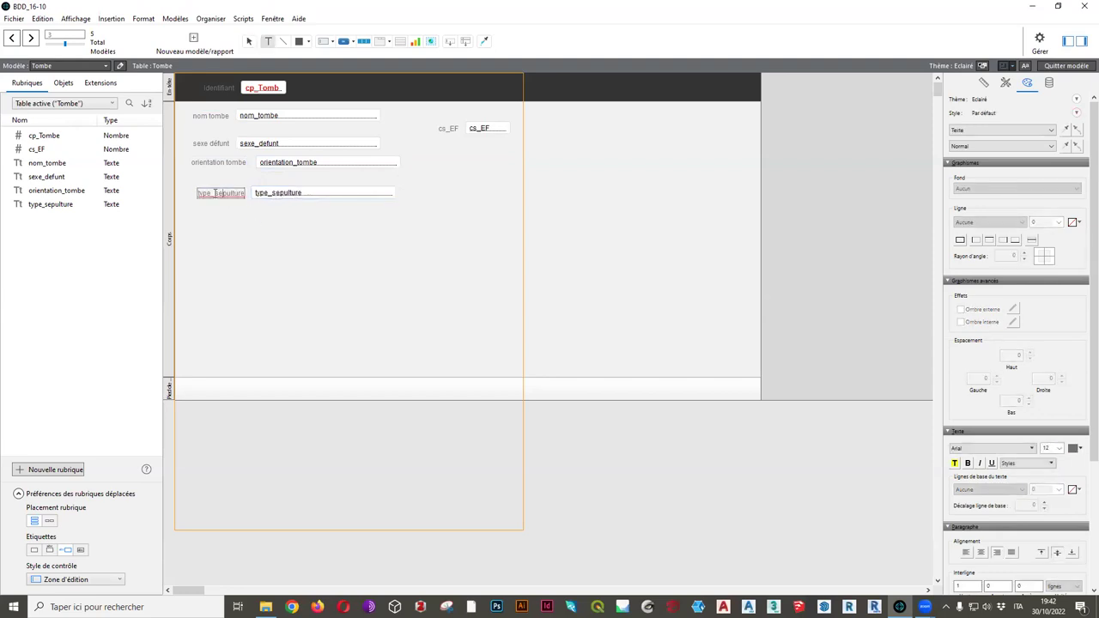
{"action": "key", "text": "BackSpace"}
{"action": "key", "text": "Escape"}
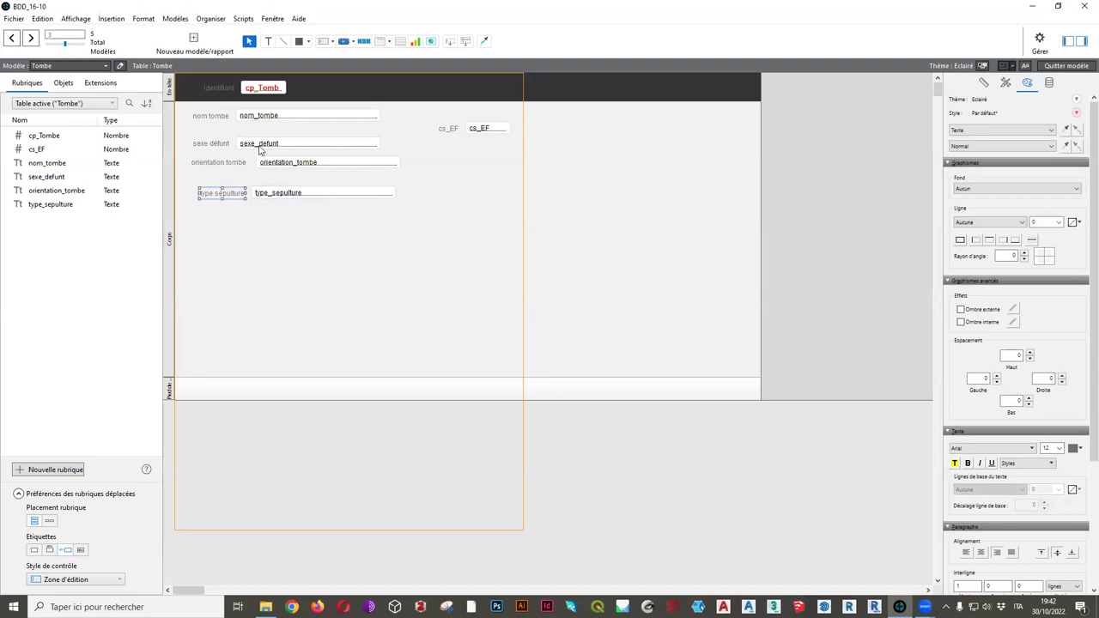
Set the control style of the sexe_defunt field to Jeu de cercles d'option
{"action": "left_click", "coordinate": [256, 145]}
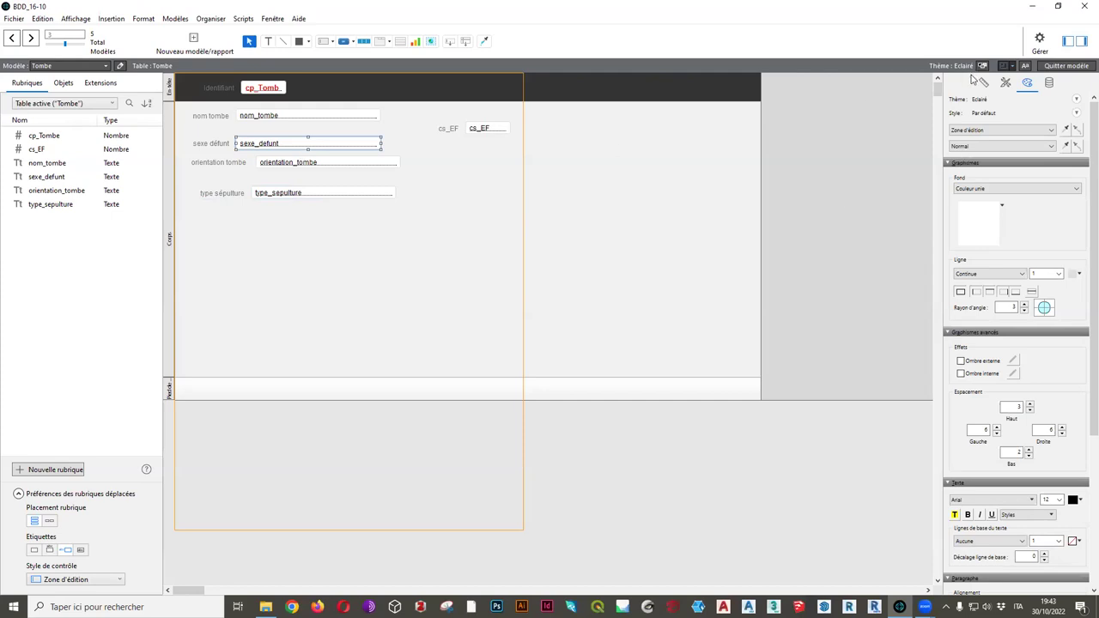
{"action": "left_click", "coordinate": [1049, 83]}
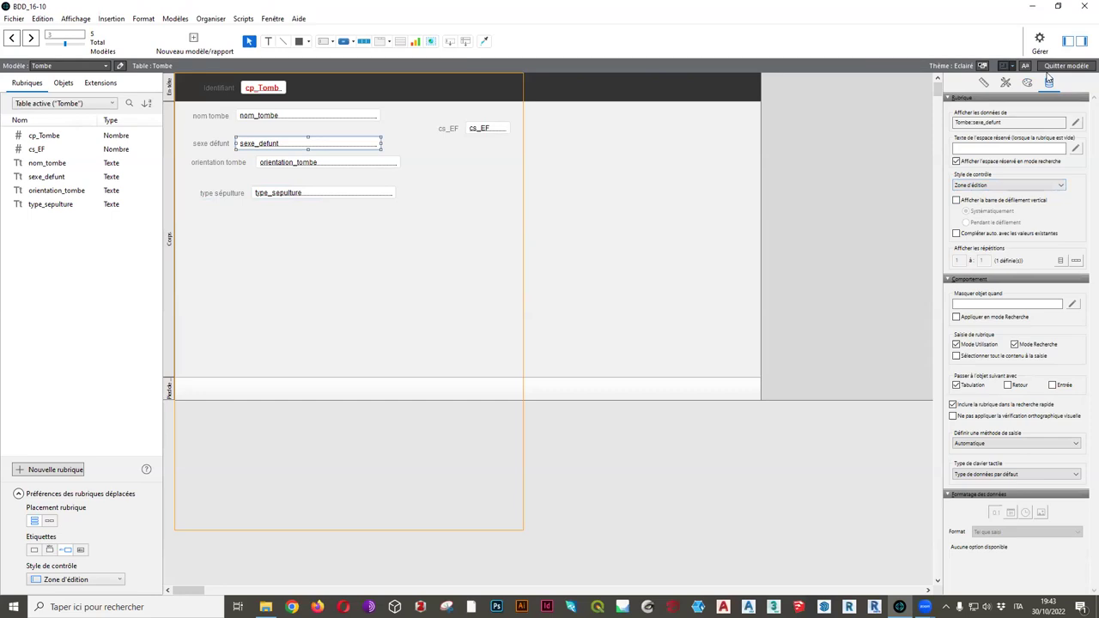
{"action": "left_click", "coordinate": [1054, 186]}
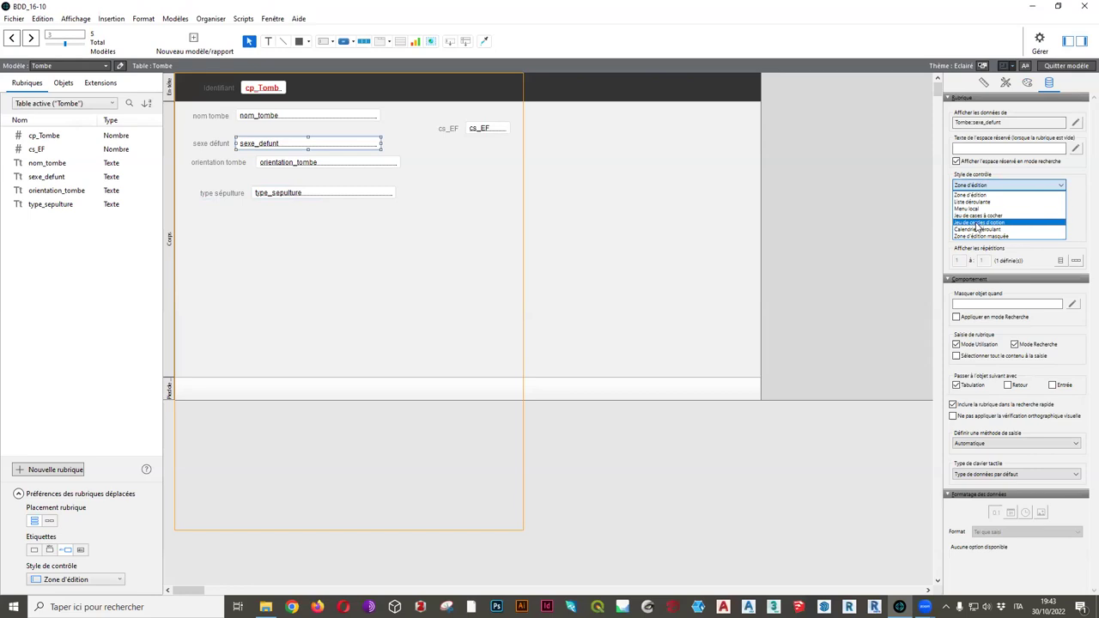
{"action": "left_click", "coordinate": [978, 223]}
Create a custom value list named sexe défunt with homme, femme and ind., and apply it to the sexe_defunt field
{"action": "left_click", "coordinate": [1075, 203]}
{"action": "left_click", "coordinate": [395, 506]}
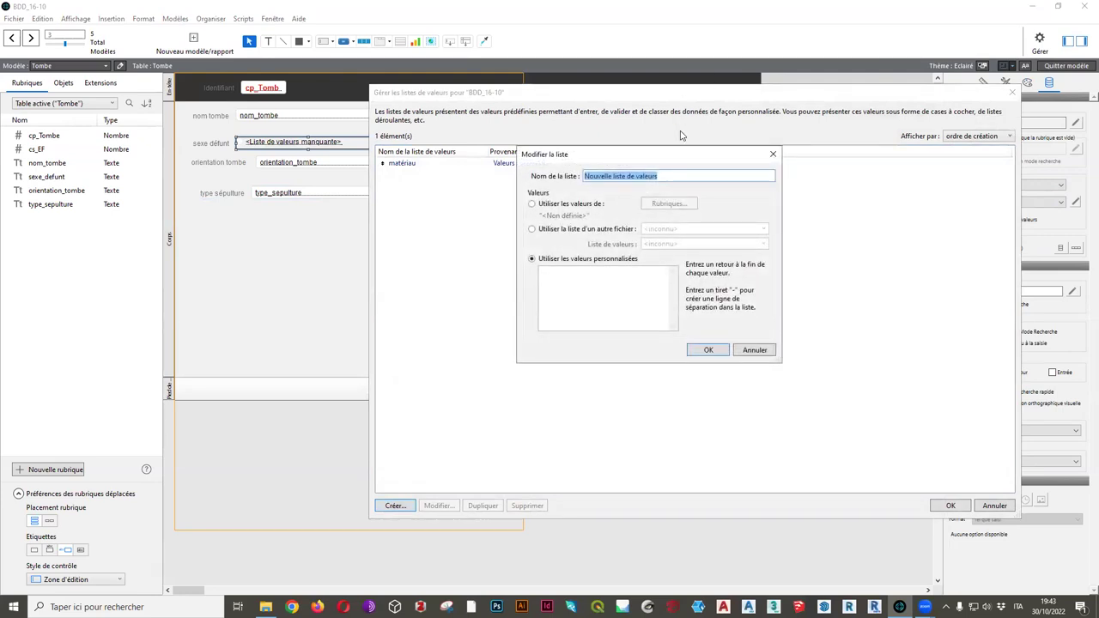
{"action": "type", "text": "sexe défunt"}
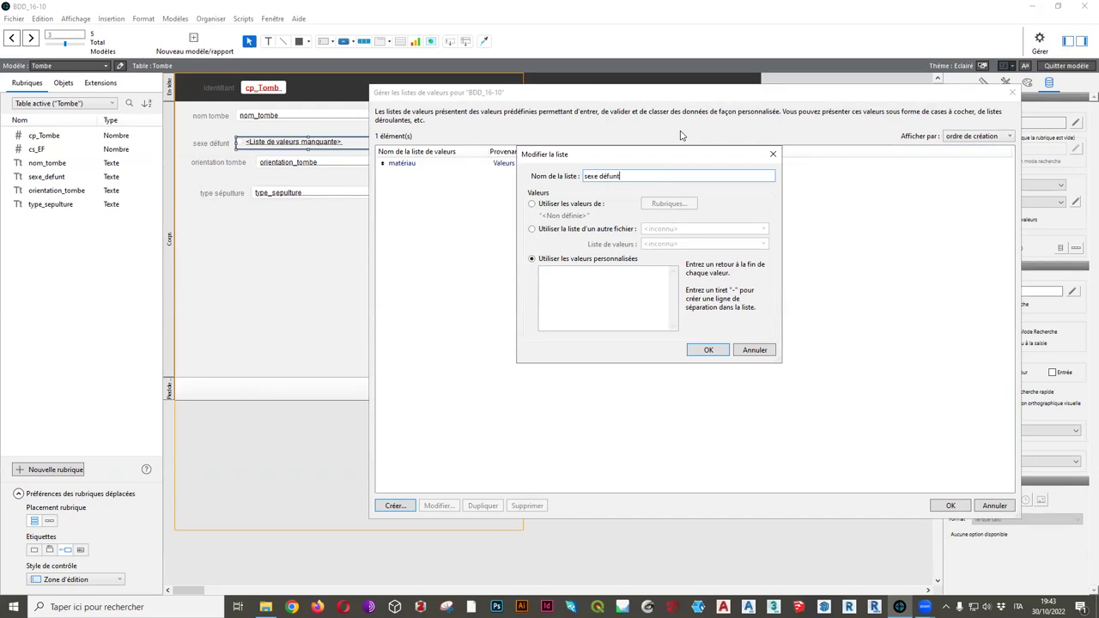
{"action": "left_click", "coordinate": [588, 295]}
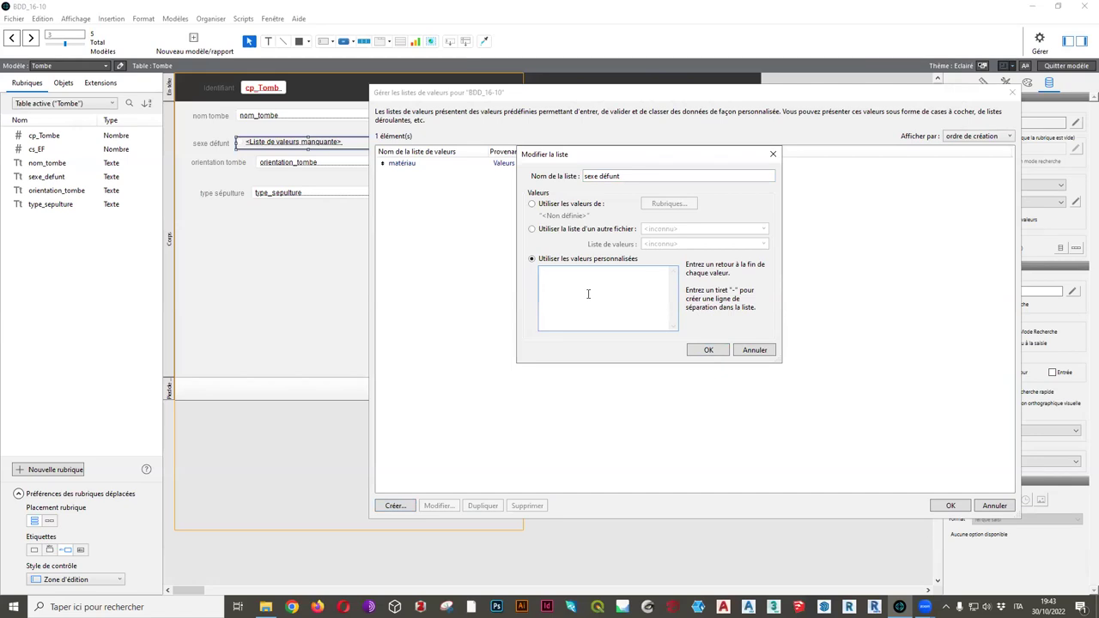
{"action": "type", "text": "homme"}
{"action": "key", "text": "Return"}
{"action": "type", "text": "femme "}
{"action": "type", "text": "ind."}
{"action": "left_click", "coordinate": [709, 351]}
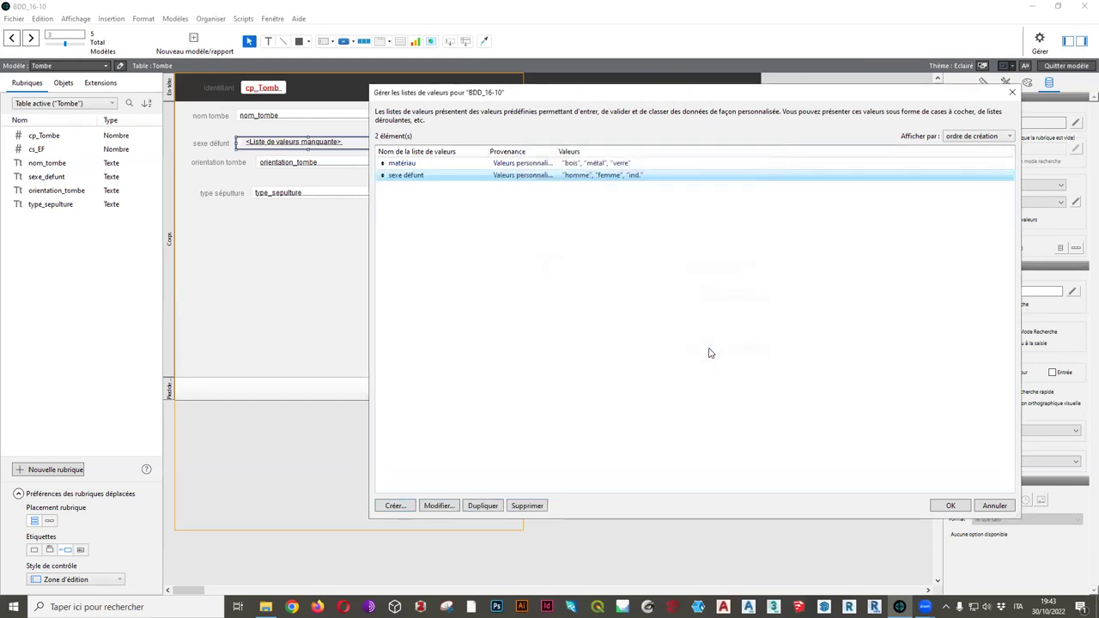
{"action": "left_click", "coordinate": [949, 506]}
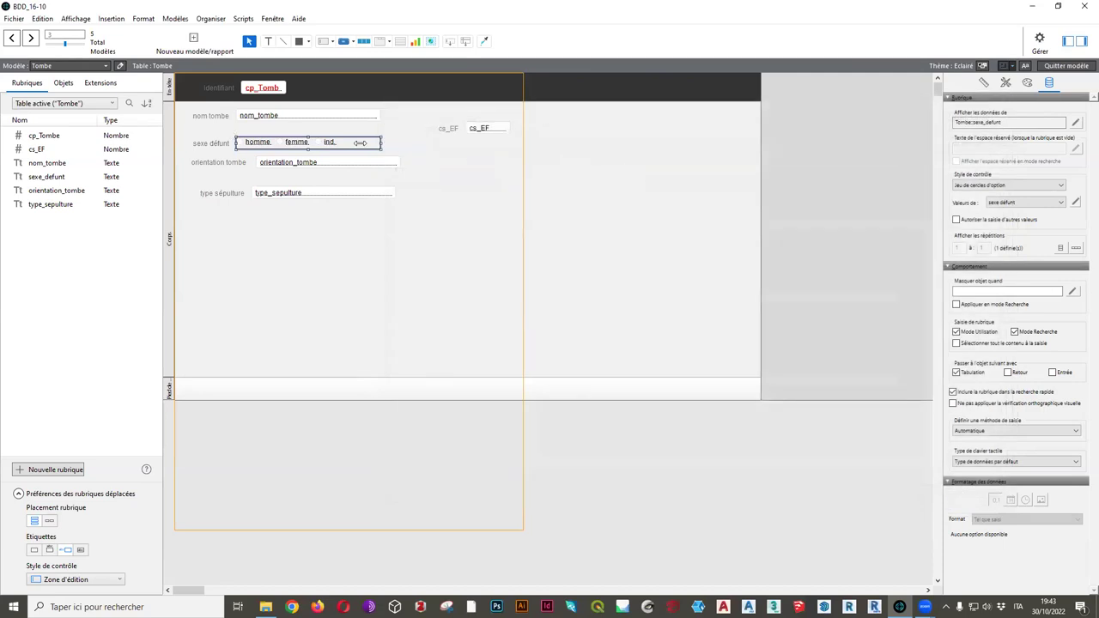
Shift the orientation_tombe label and field slightly left and down, and line up the left edges of the sexe_defunt and nom_tombe fields with it
{"action": "left_click", "coordinate": [273, 167]}
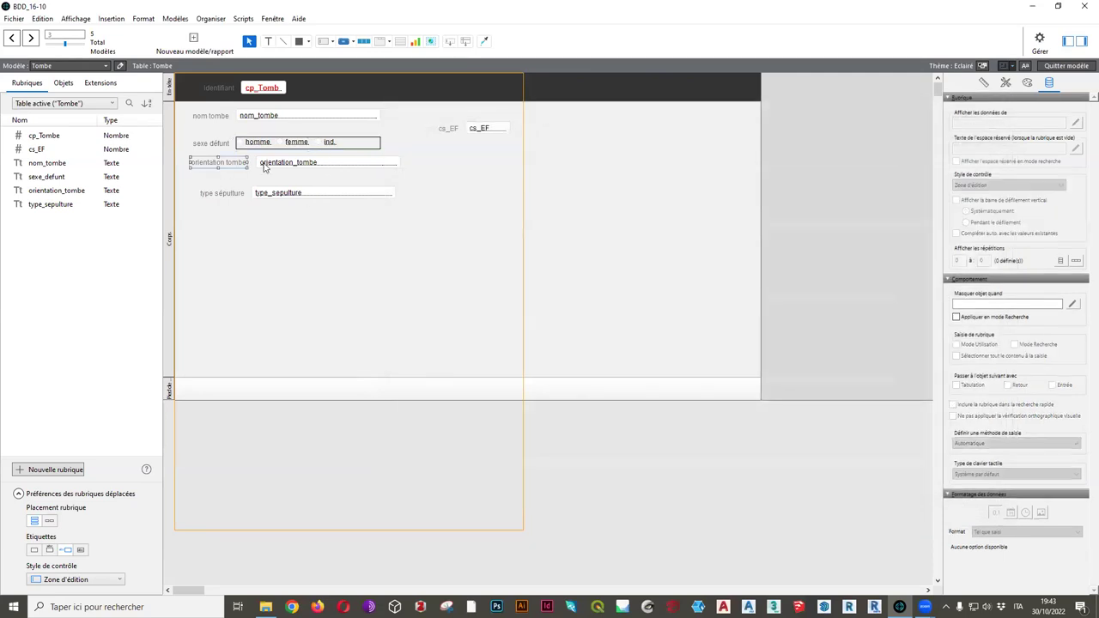
{"action": "left_click_drag", "start_coordinate": [275, 168], "coordinate": [265, 173]}
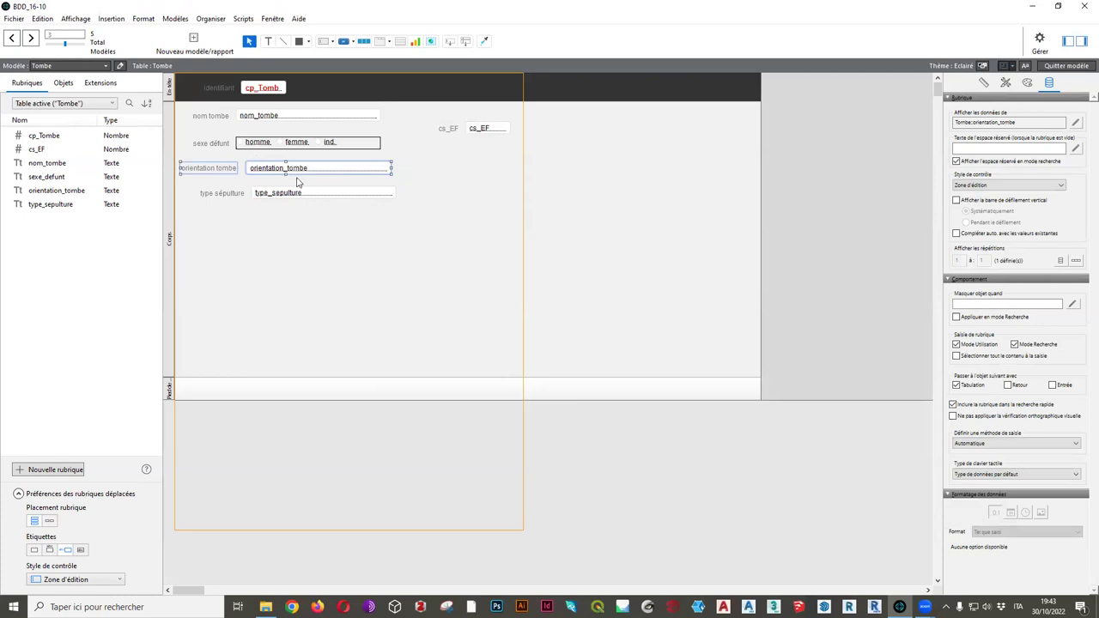
{"action": "left_click", "coordinate": [239, 143]}
{"action": "left_click_drag", "start_coordinate": [237, 142], "coordinate": [245, 115]}
{"action": "left_click", "coordinate": [242, 117]}
{"action": "left_click", "coordinate": [251, 233]}
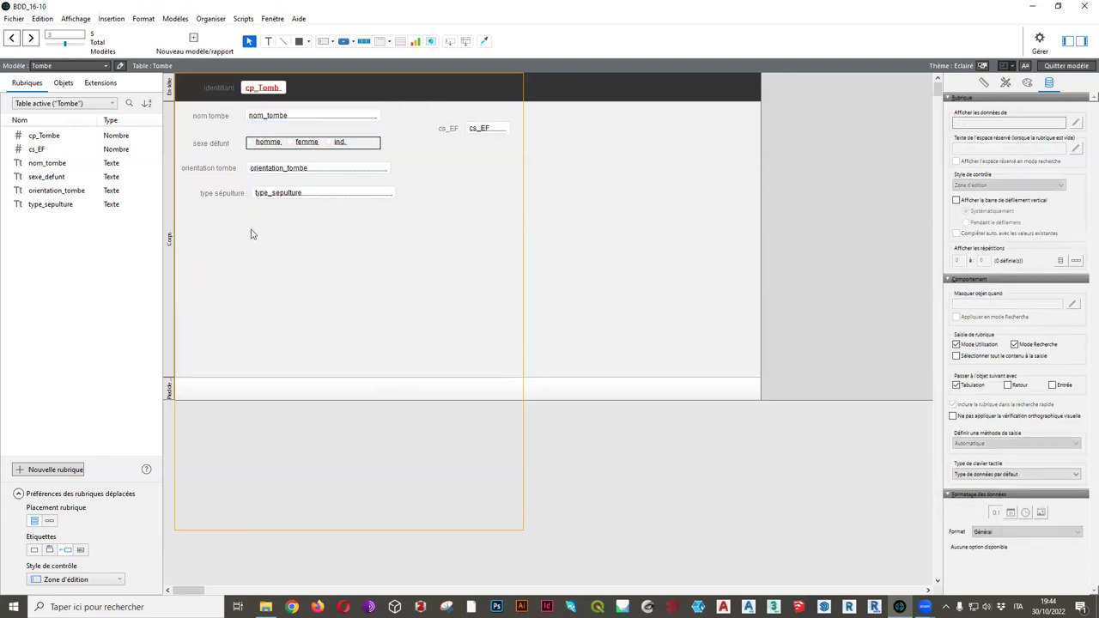
Set the control style of the orientation_tombe field to Jeu de cases à cocher
{"action": "left_click", "coordinate": [300, 174]}
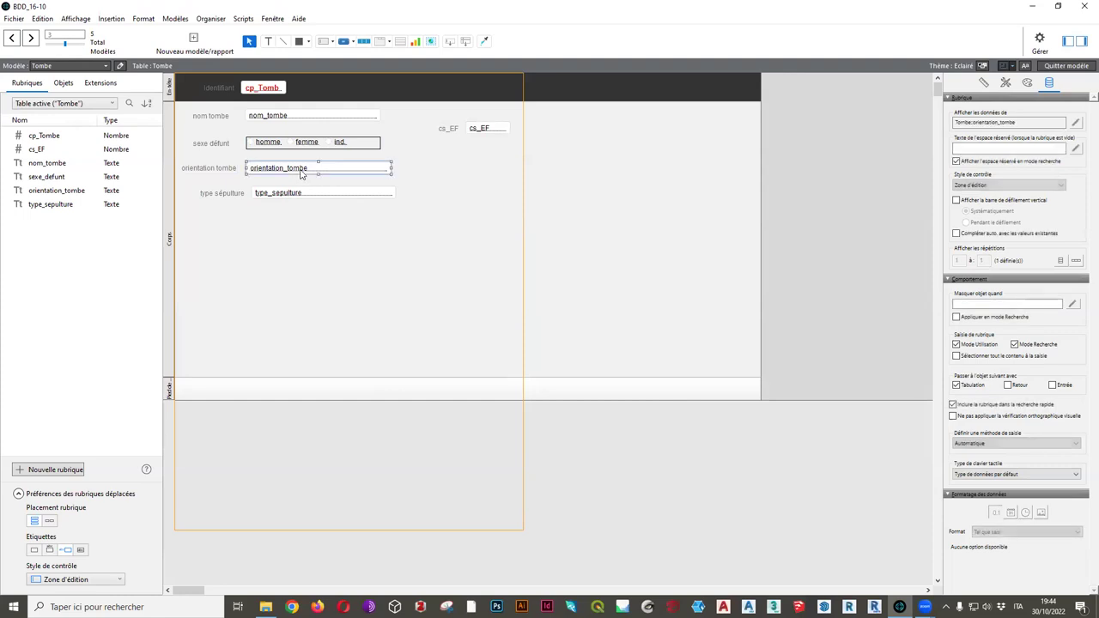
{"action": "left_click", "coordinate": [1039, 187]}
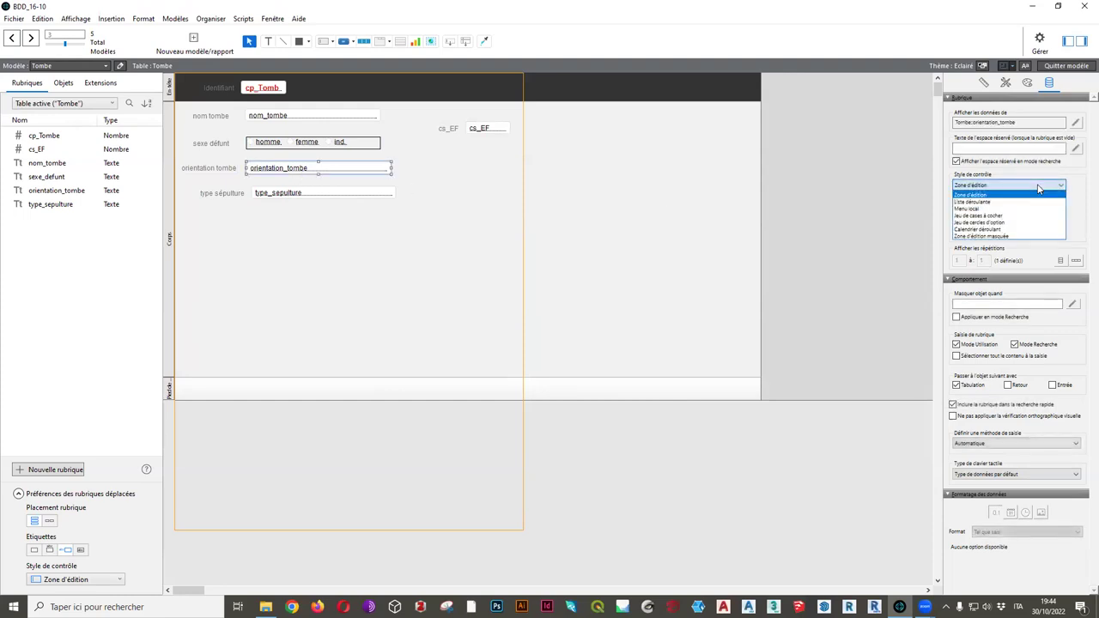
{"action": "left_click", "coordinate": [1015, 222]}
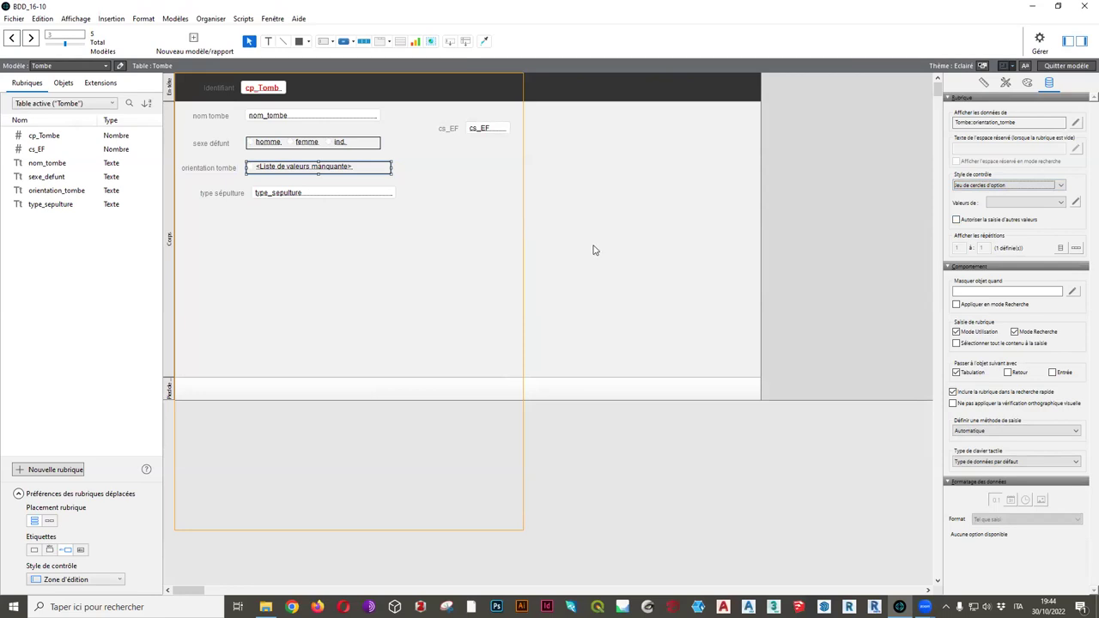
{"action": "left_click", "coordinate": [1061, 184]}
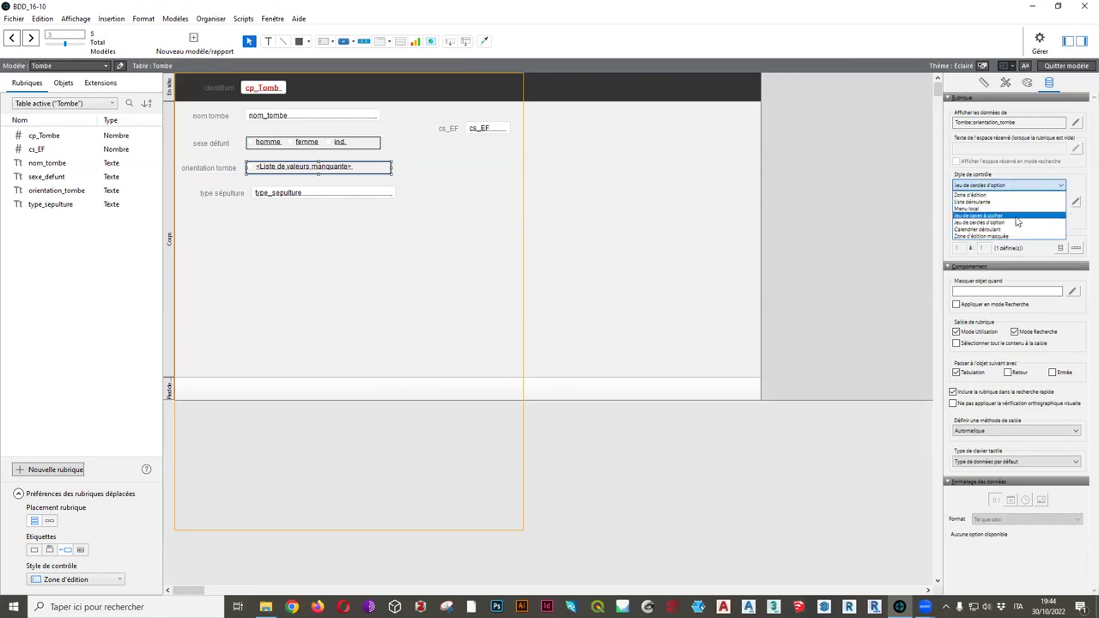
{"action": "left_click", "coordinate": [1009, 223]}
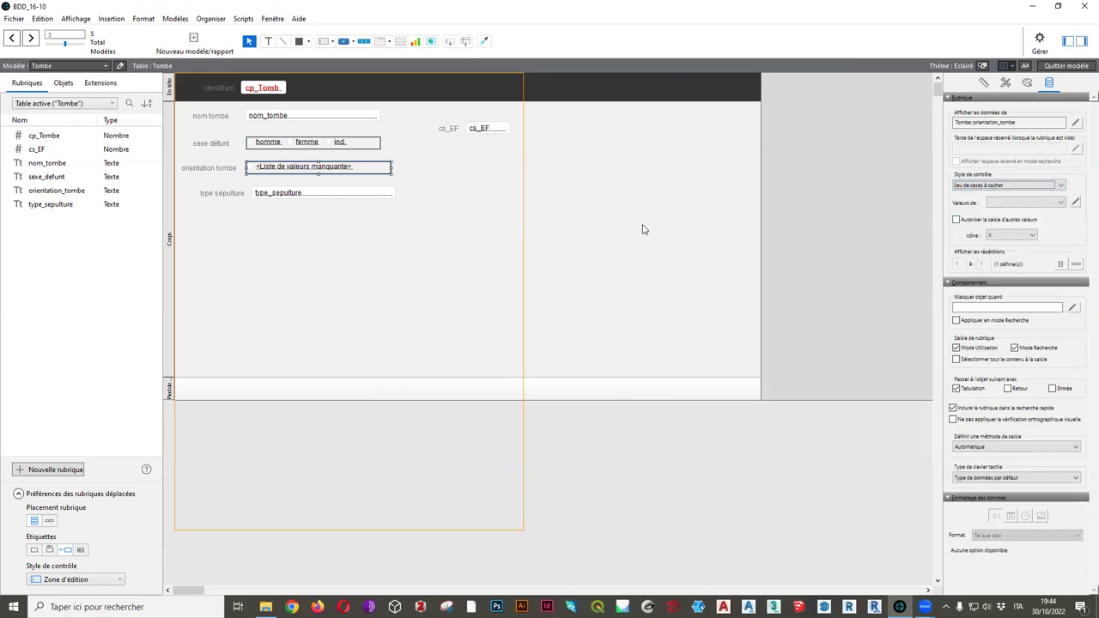
Create the value list orientation tombe with NS, EO, NO-SE, NE-SO and ind., apply it to the orientation_tombe field and widen that field
{"action": "left_click", "coordinate": [1076, 201]}
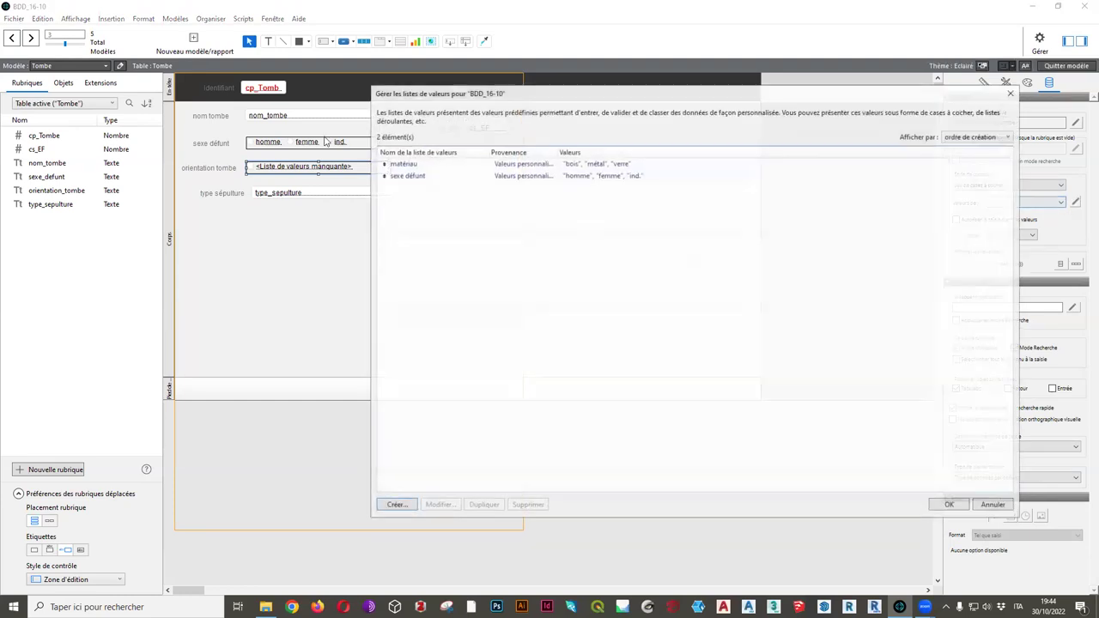
{"action": "left_click", "coordinate": [395, 505]}
{"action": "type", "text": "orientation tombe"}
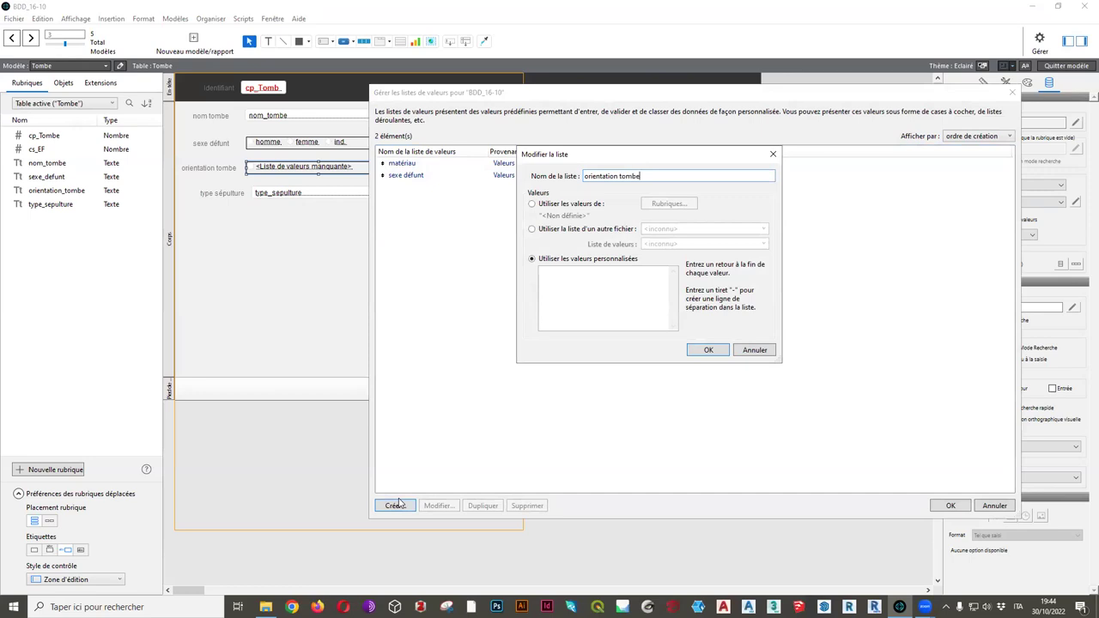
{"action": "left_click", "coordinate": [602, 290]}
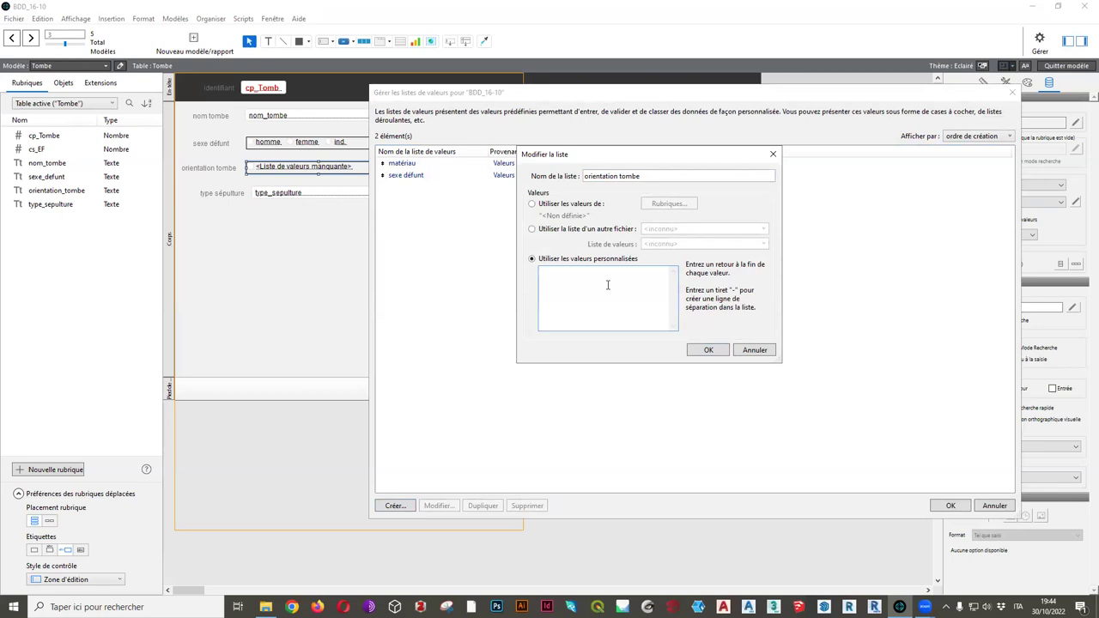
{"action": "type", "text": "NS"}
{"action": "type", "text": "-"}
{"action": "type", "text": "EO "}
{"action": "type", "text": "NO-SE"}
{"action": "key", "text": "Return"}
{"action": "type", "text": "NE-"}
{"action": "type", "text": "SO"}
{"action": "type", "text": "ind."}
{"action": "left_click", "coordinate": [709, 351]}
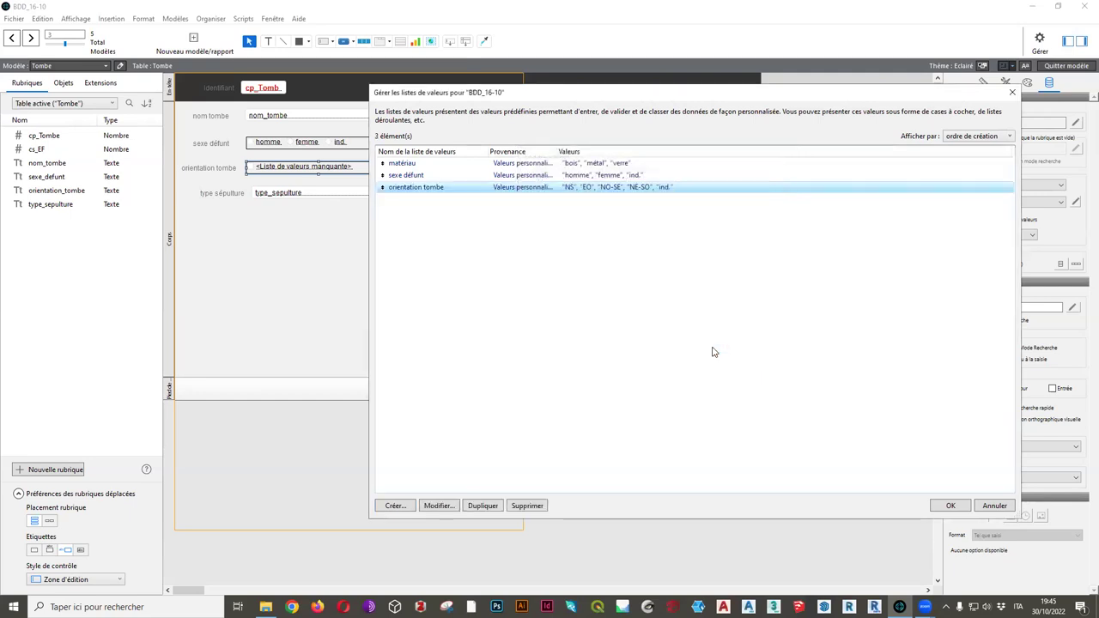
{"action": "left_click", "coordinate": [948, 506]}
{"action": "left_click_drag", "start_coordinate": [392, 166], "coordinate": [400, 168]}
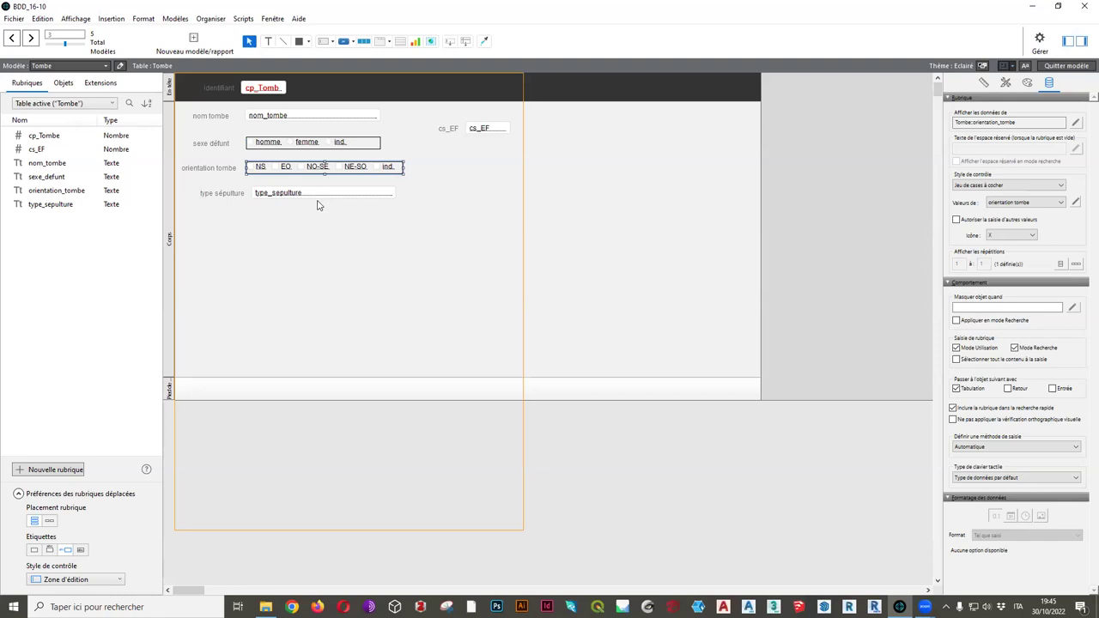
Set the control style of the type_sepulture field to Liste déroulante
{"action": "left_click", "coordinate": [274, 194]}
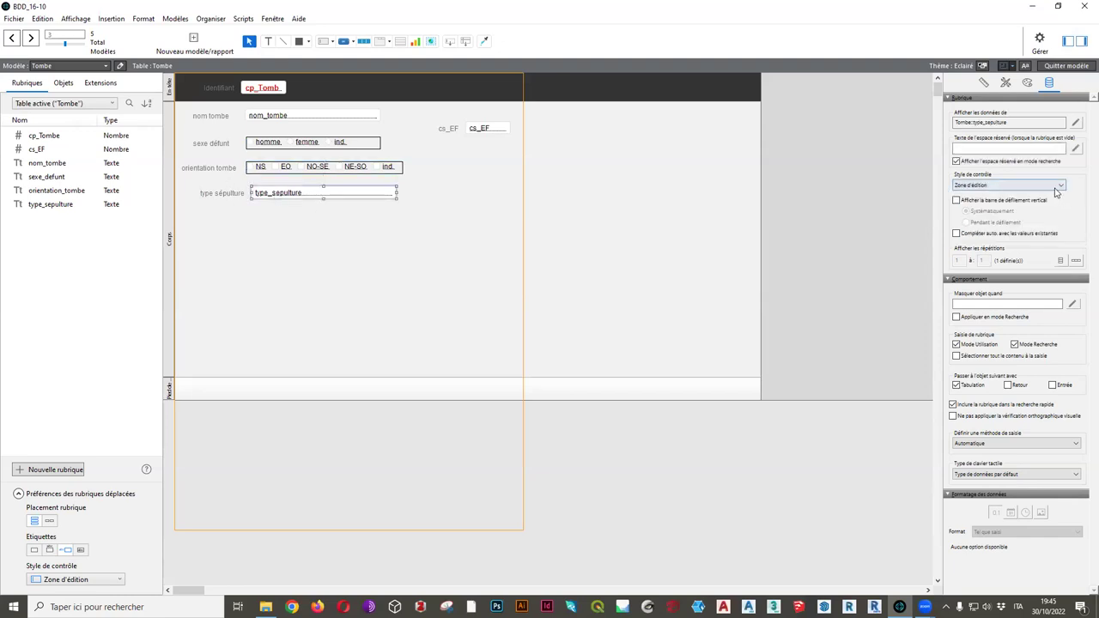
{"action": "left_click", "coordinate": [1009, 185]}
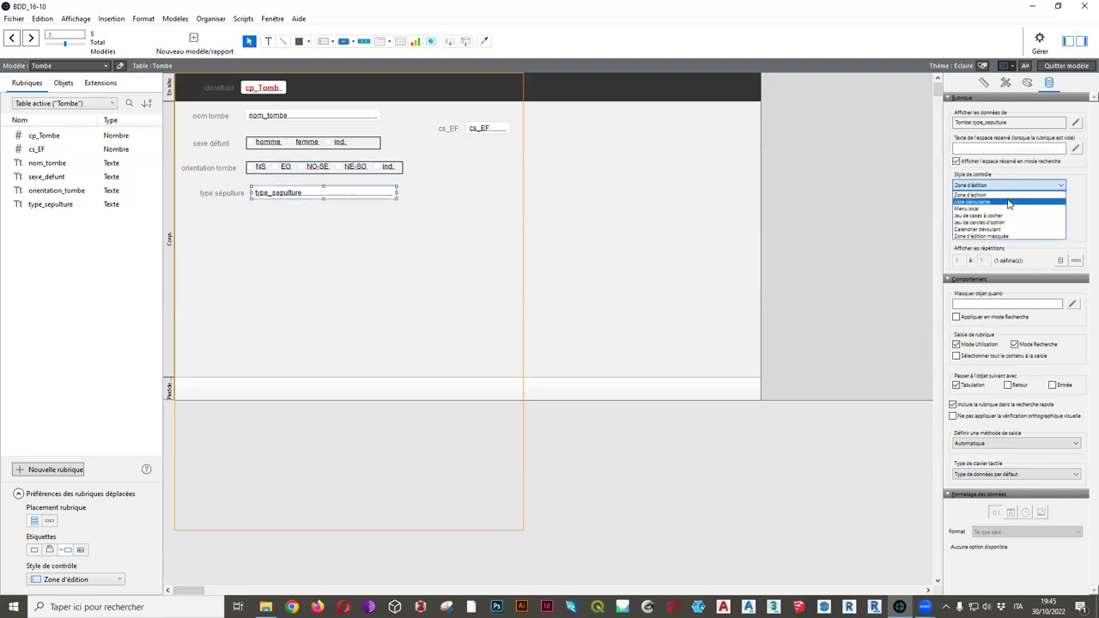
{"action": "left_click", "coordinate": [1009, 202]}
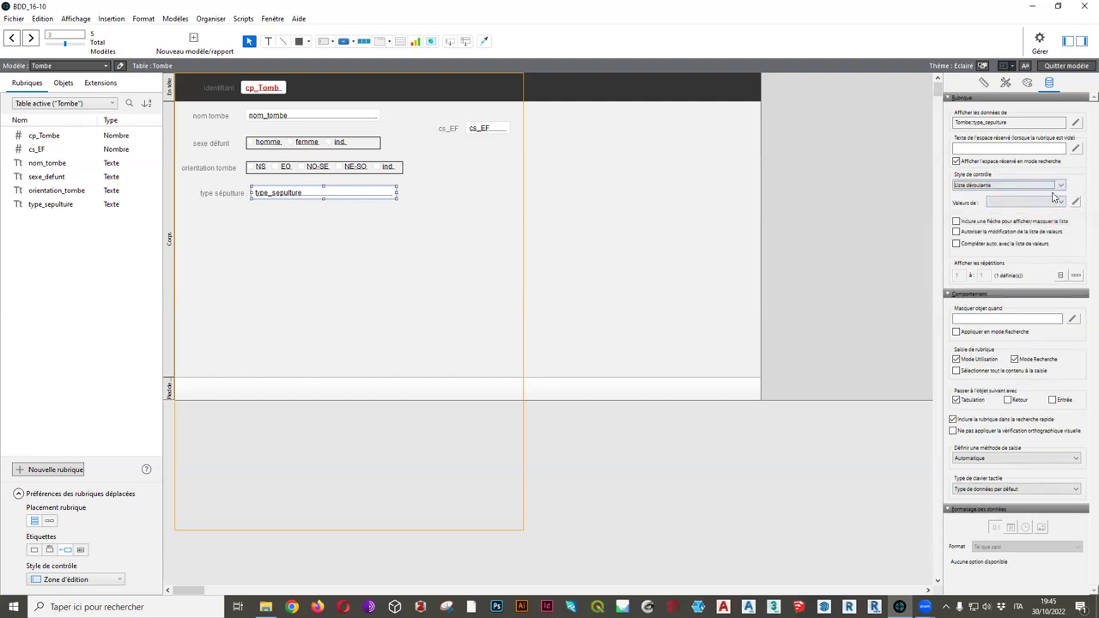
Create the custom value list type sépulture with individuelle, collective, autre and ind., and apply it to the type_sepulture field
{"action": "left_click", "coordinate": [1075, 201]}
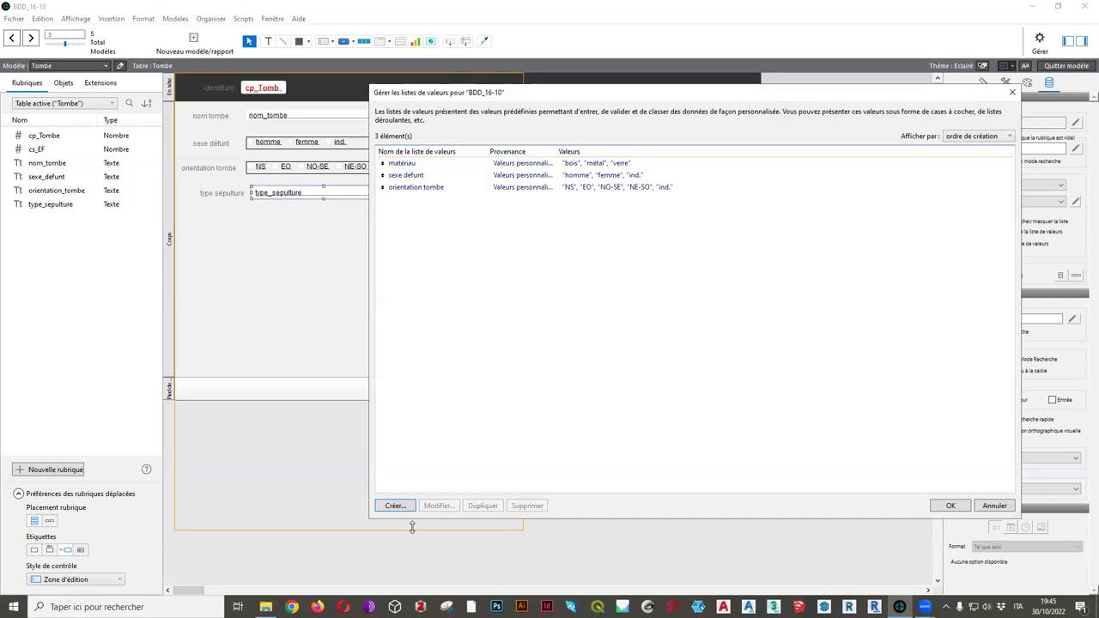
{"action": "left_click", "coordinate": [394, 504]}
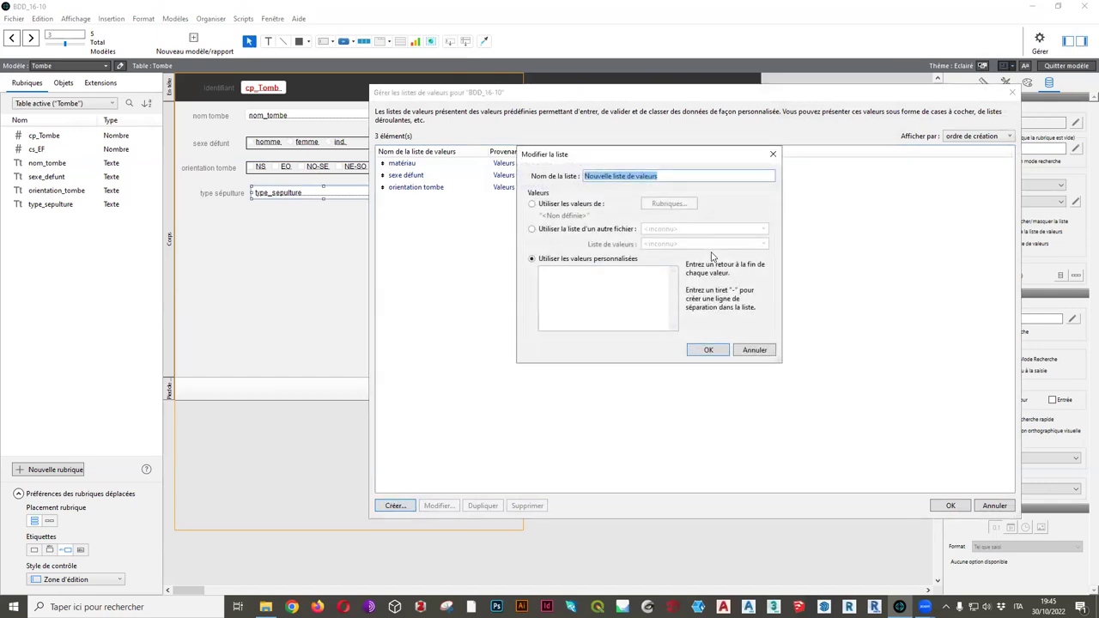
{"action": "type", "text": "type s°é"}
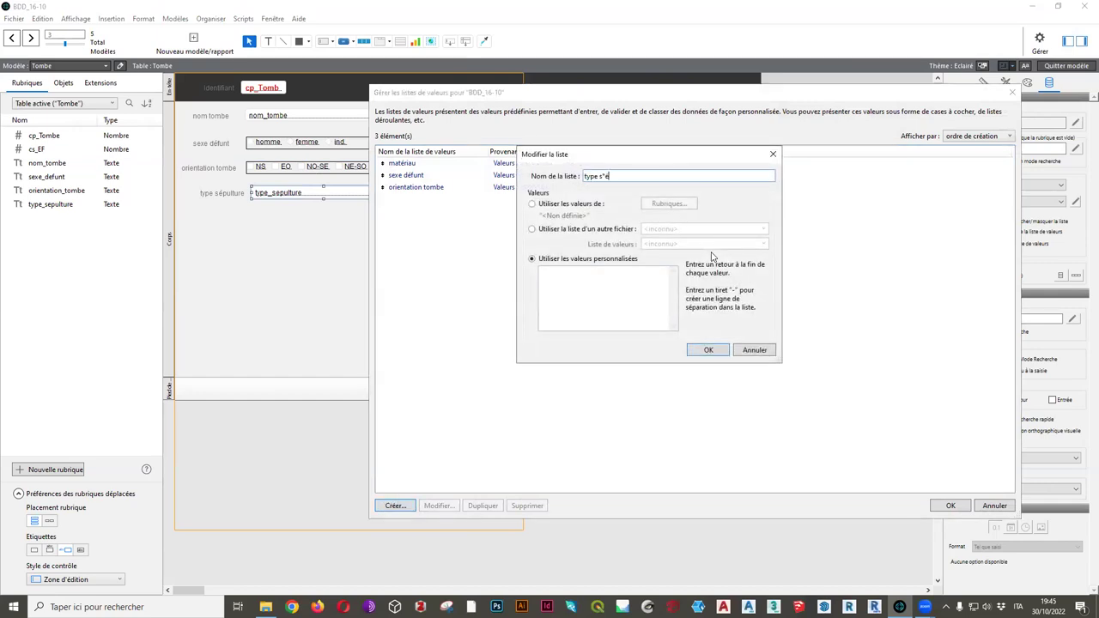
{"action": "type", "text": "pulture"}
{"action": "left_click", "coordinate": [589, 296]}
{"action": "type", "text": "individuelle"}
{"action": "key", "text": "Return"}
{"action": "type", "text": "collective"}
{"action": "key", "text": "Return"}
{"action": "key", "text": "Return"}
{"action": "type", "text": "ind."}
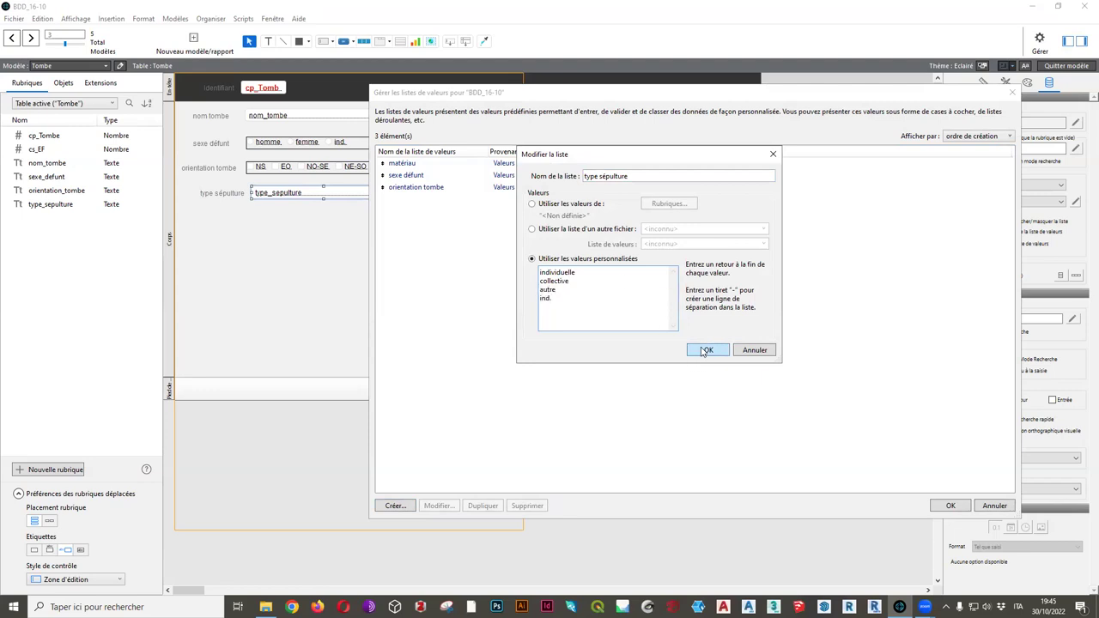
{"action": "left_click", "coordinate": [705, 351]}
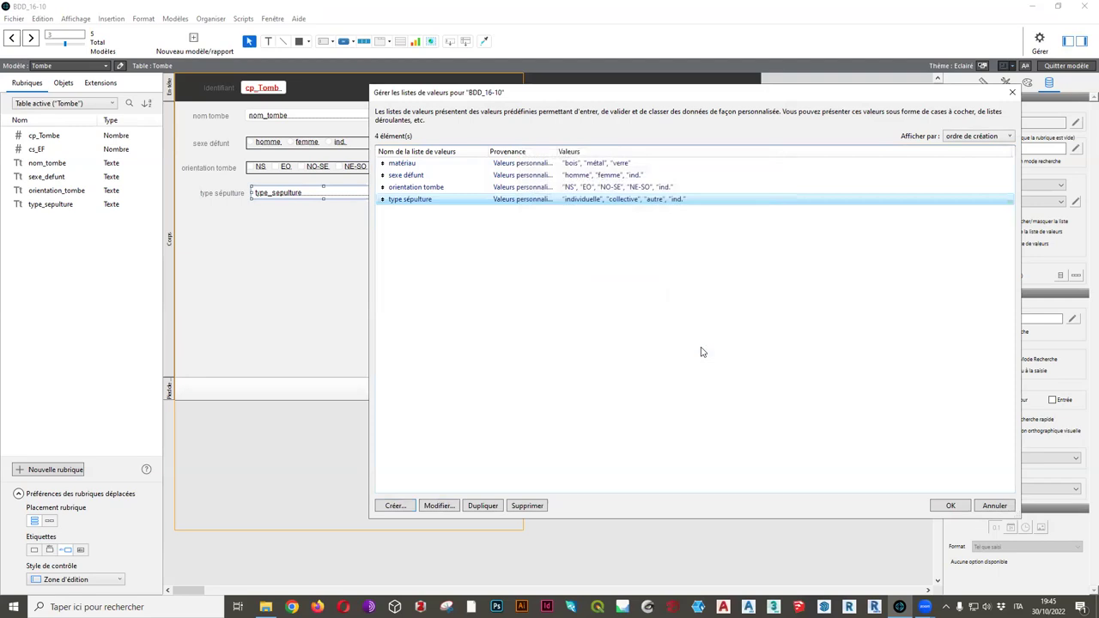
{"action": "left_click", "coordinate": [955, 506]}
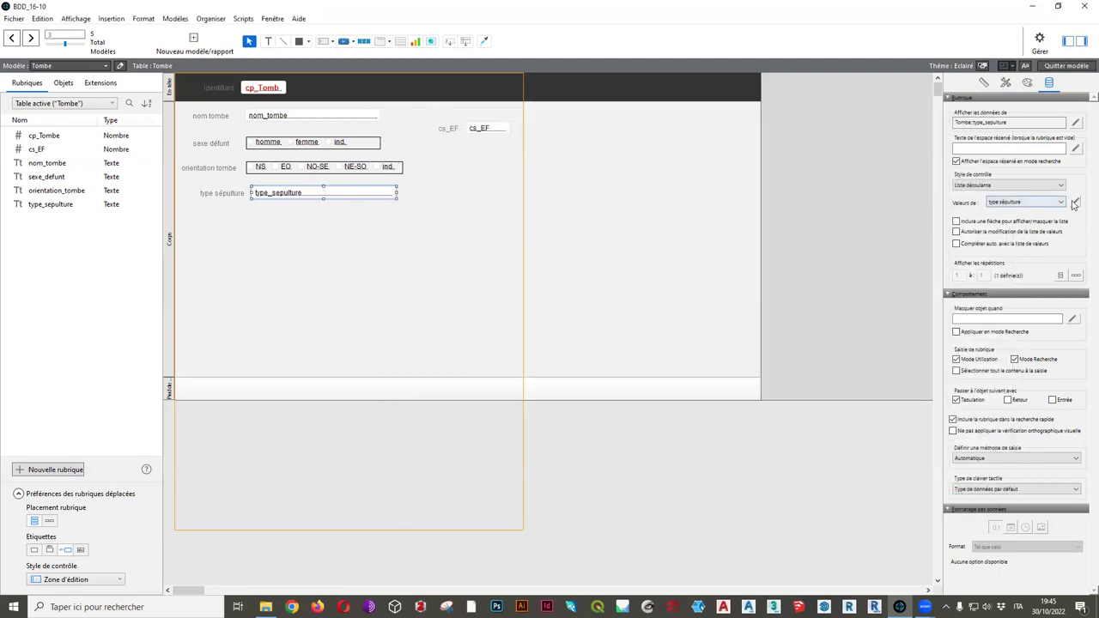
Edit the type sépulture value list to add a separator line (-) between each of its four values
{"action": "left_click", "coordinate": [1075, 201]}
{"action": "double_click", "coordinate": [600, 206]}
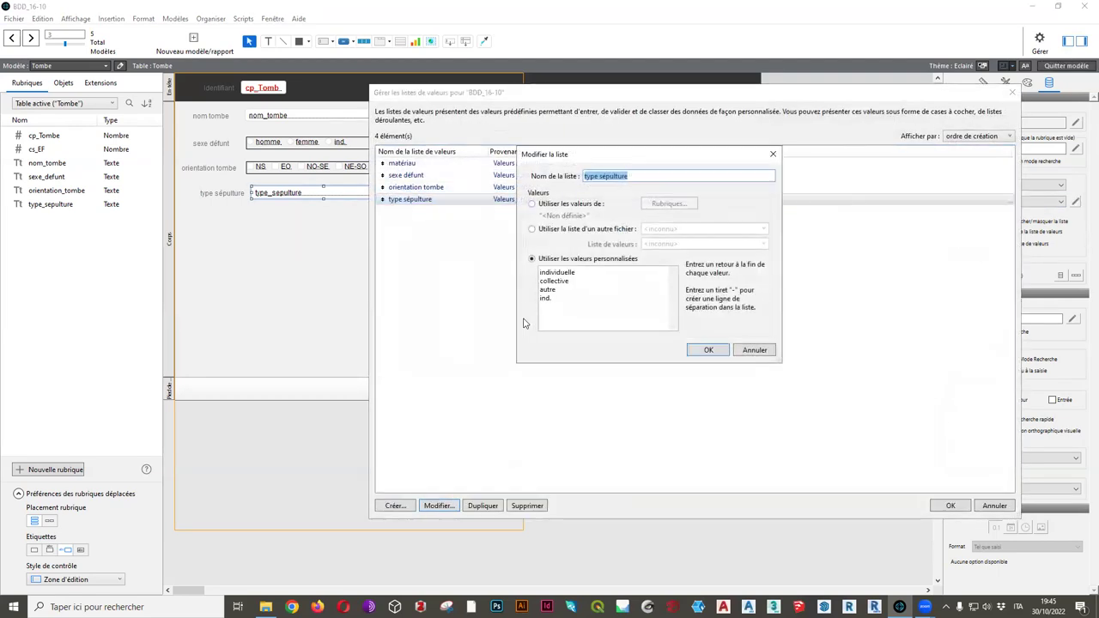
{"action": "left_click", "coordinate": [592, 278]}
{"action": "key", "text": "Return"}
{"action": "type", "text": "-"}
{"action": "left_click", "coordinate": [574, 290]}
{"action": "key", "text": "Return"}
{"action": "type", "text": "-"}
{"action": "key", "text": "Return"}
{"action": "type", "text": "-"}
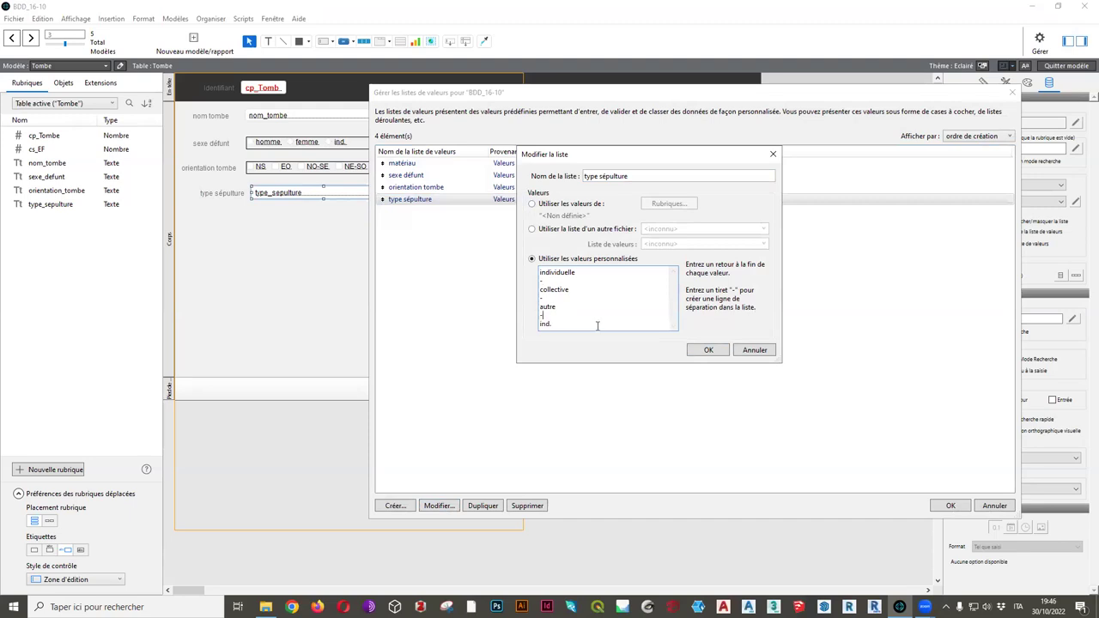
{"action": "left_click", "coordinate": [705, 351]}
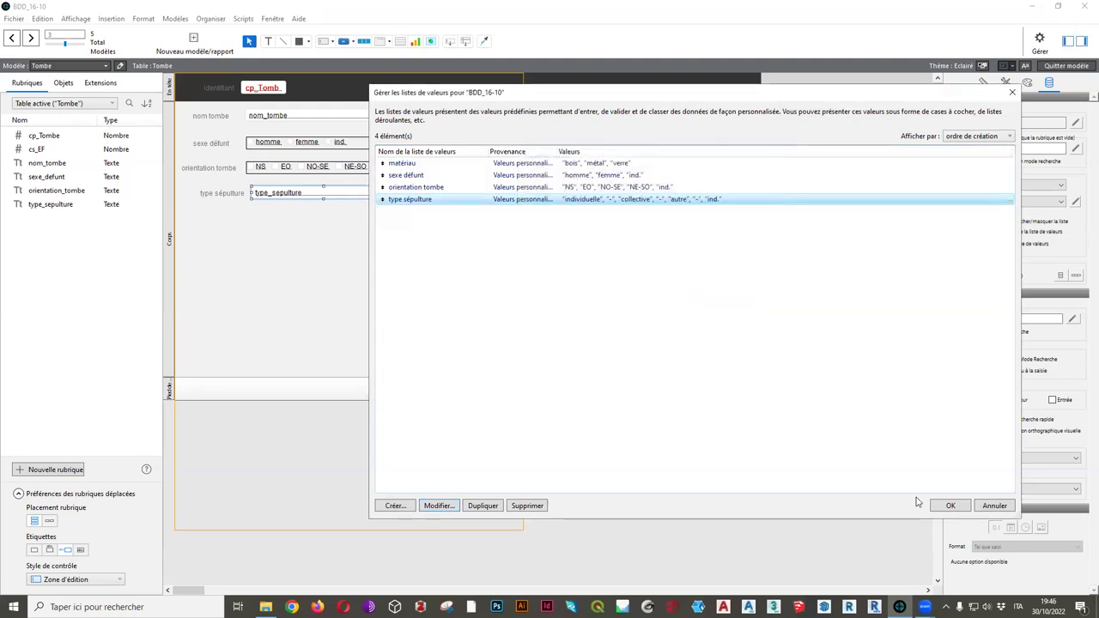
{"action": "left_click", "coordinate": [949, 505]}
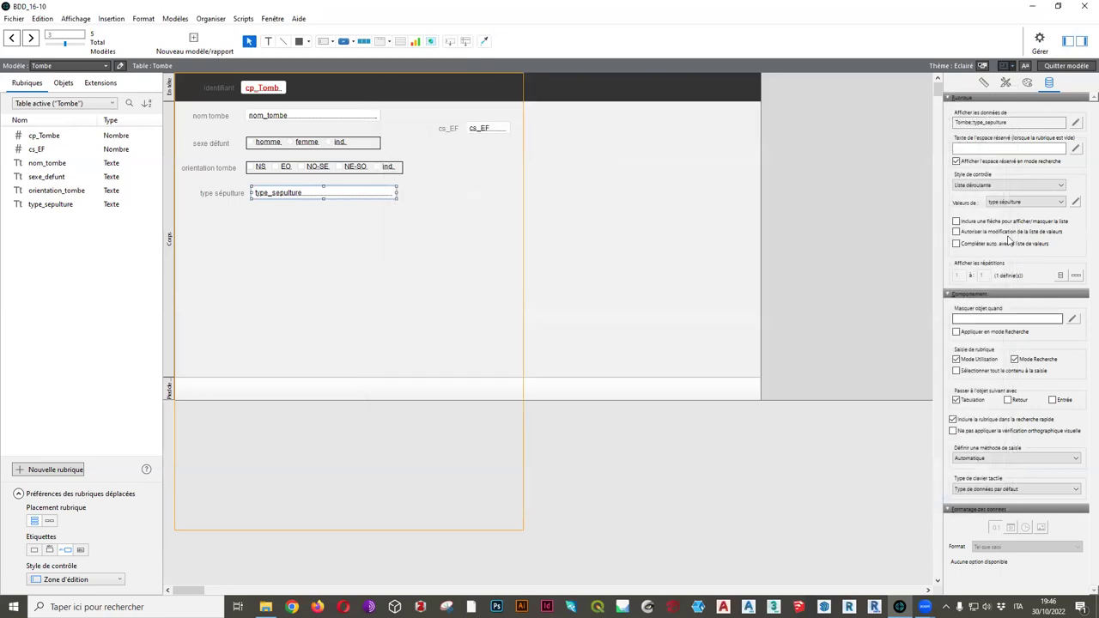
Give the type_sepulture field an arrow for showing and hiding its list, and exit layout mode
{"action": "left_click", "coordinate": [957, 221]}
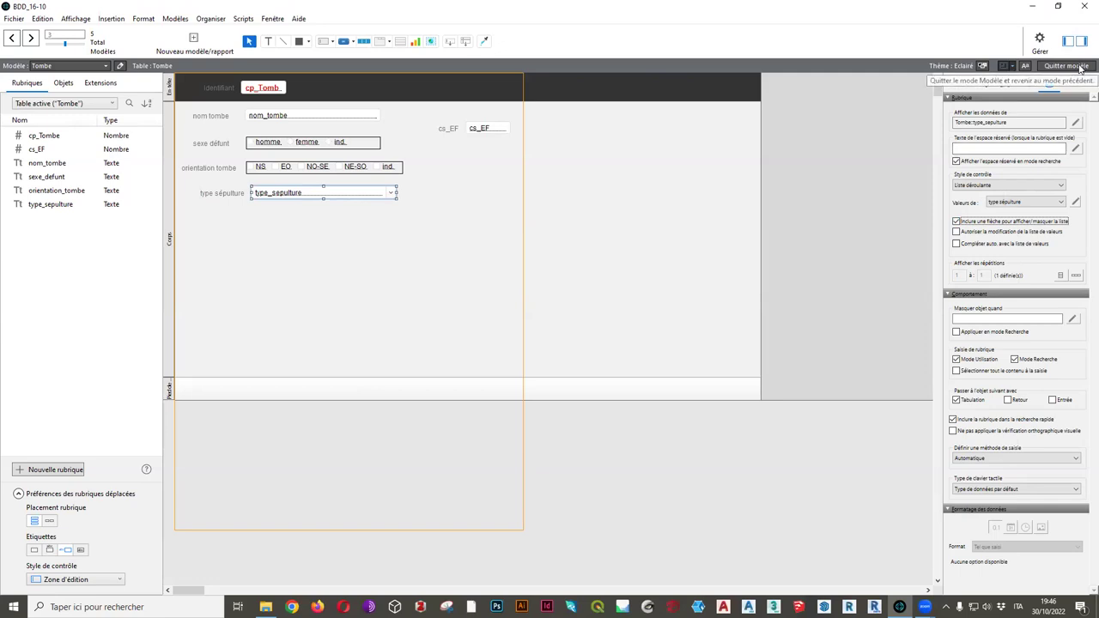
{"action": "left_click", "coordinate": [1080, 68]}
{"action": "left_click", "coordinate": [382, 310]}
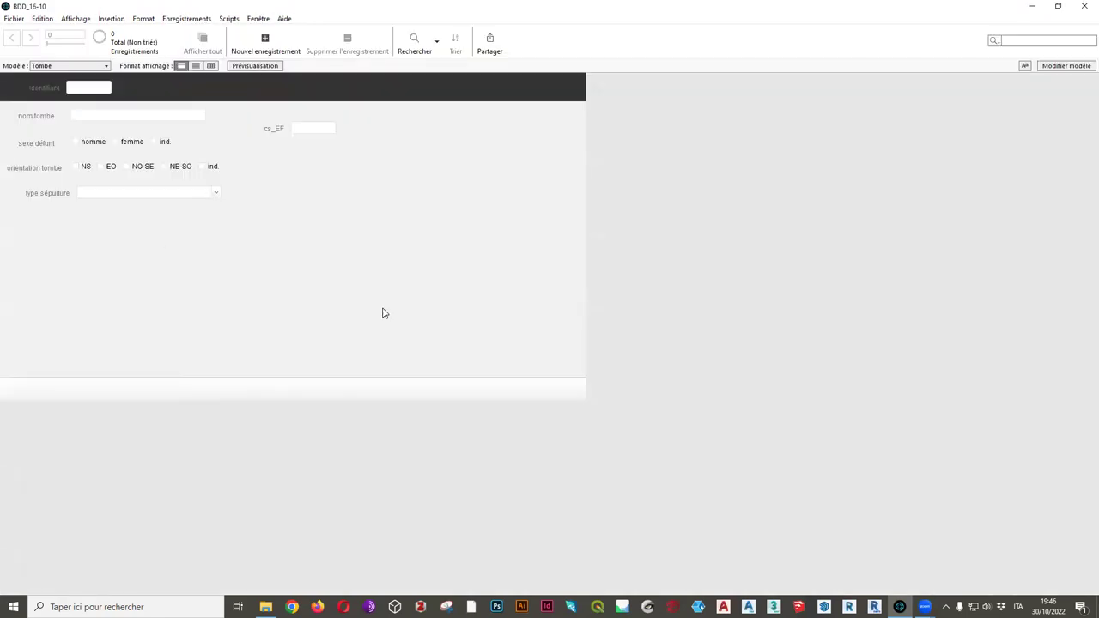
{"action": "left_click", "coordinate": [217, 196]}
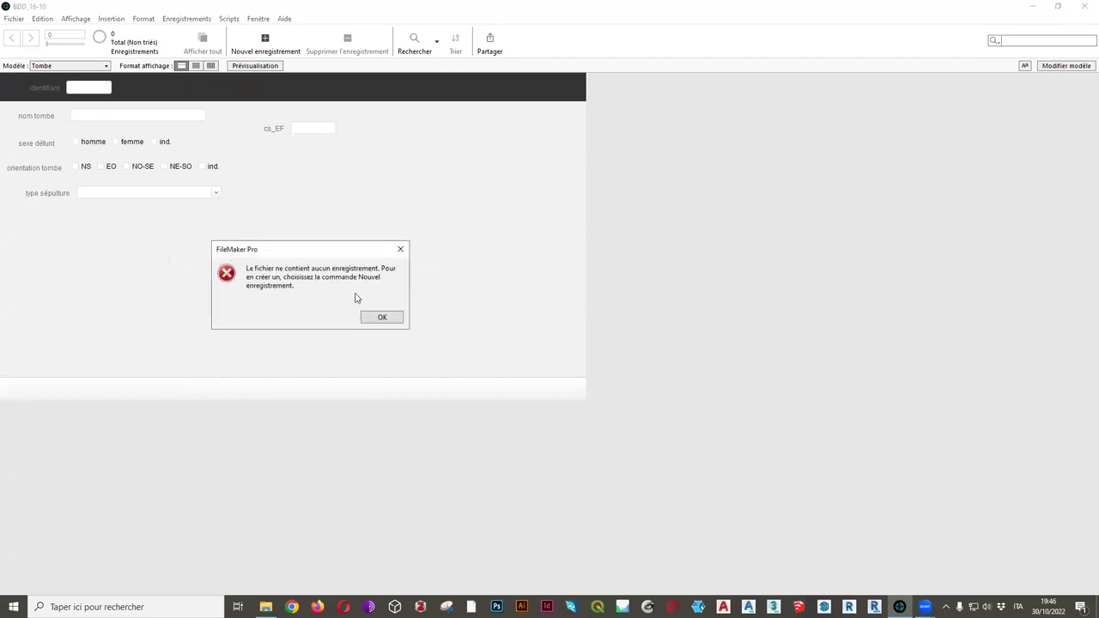
{"action": "left_click", "coordinate": [378, 318]}
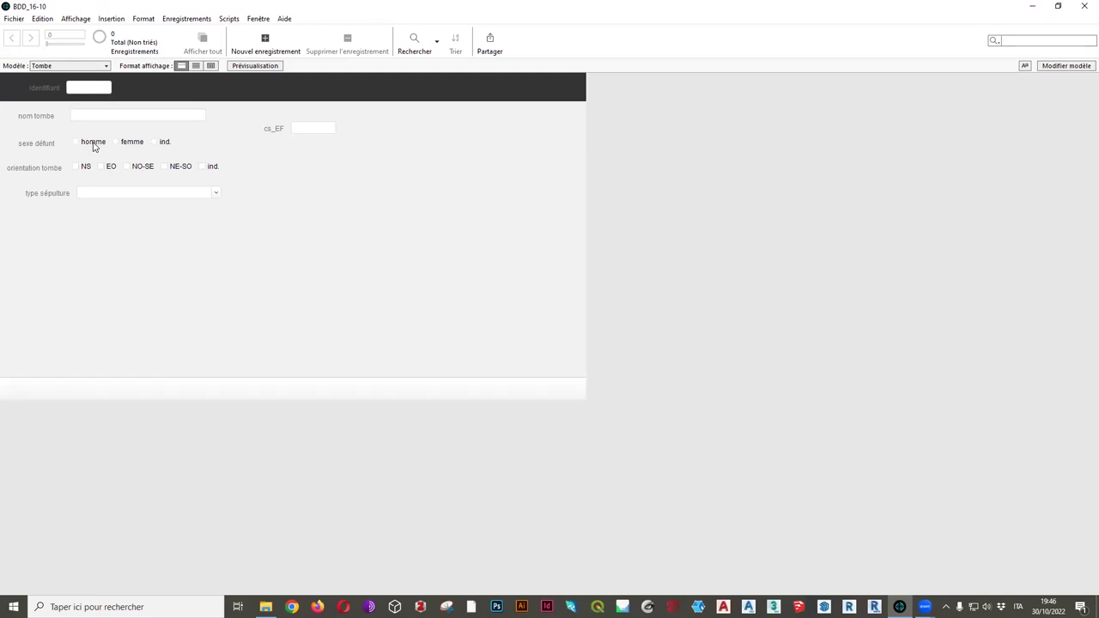
Create a new Tombe record and enter T23 as its nom tombe
{"action": "left_click", "coordinate": [265, 45]}
{"action": "left_click", "coordinate": [81, 118]}
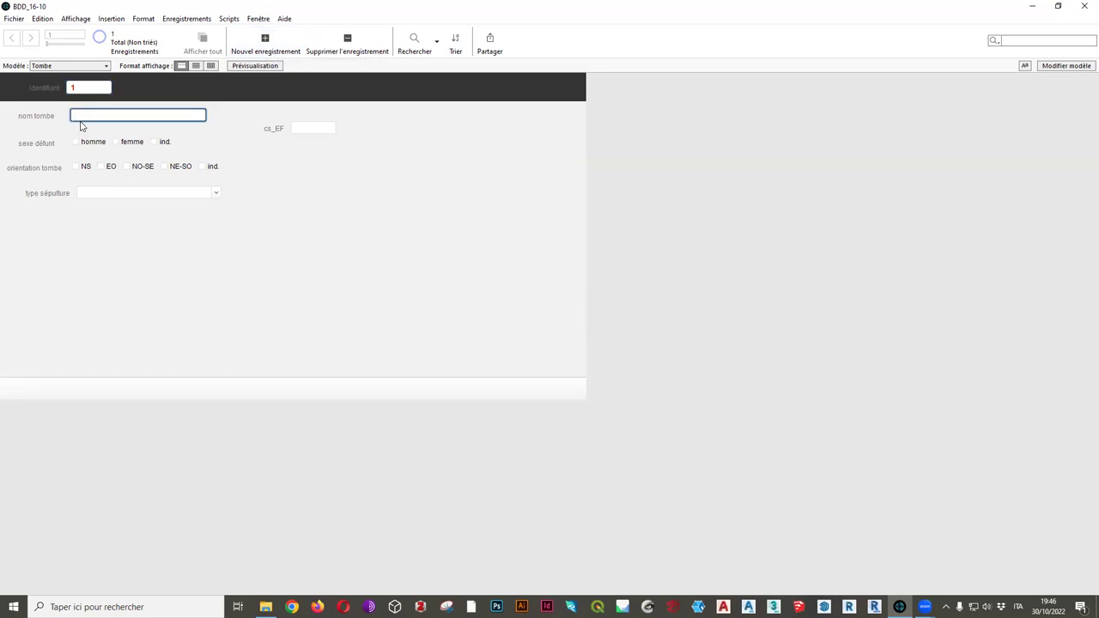
{"action": "type", "text": "T"}
{"action": "type", "text": "23"}
Fill in record T23 with sexe défunt homme, orientation tombe NS and NO-SE, and type sépulture individuelle
{"action": "left_click", "coordinate": [75, 142]}
{"action": "left_click", "coordinate": [126, 168]}
{"action": "left_click", "coordinate": [102, 169]}
{"action": "left_click", "coordinate": [103, 169]}
{"action": "left_click", "coordinate": [115, 143]}
{"action": "left_click", "coordinate": [81, 142]}
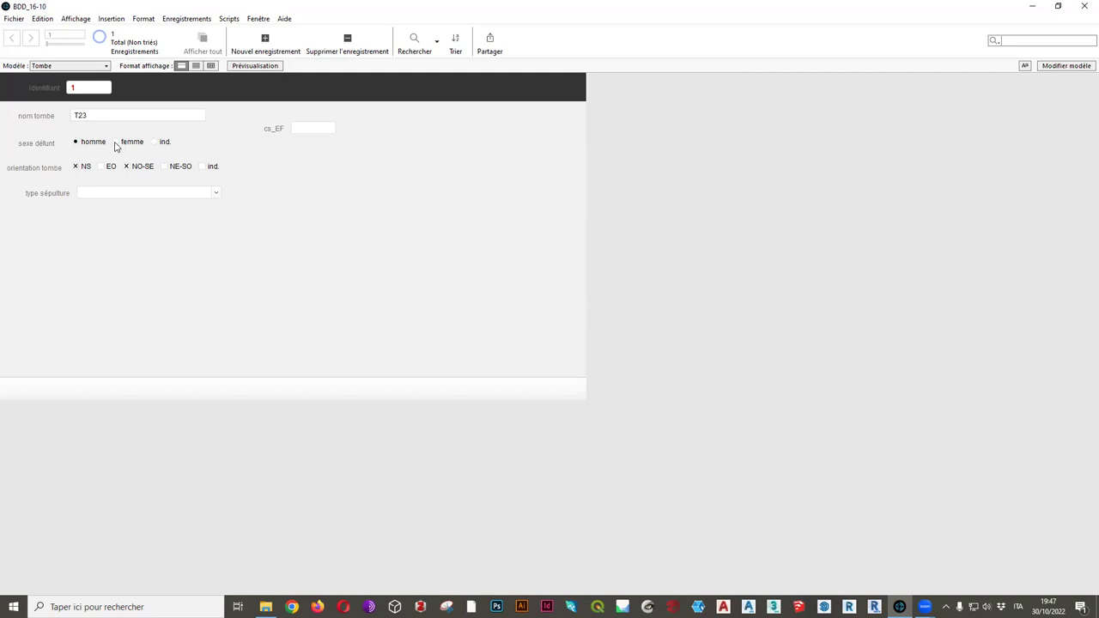
{"action": "left_click", "coordinate": [216, 195]}
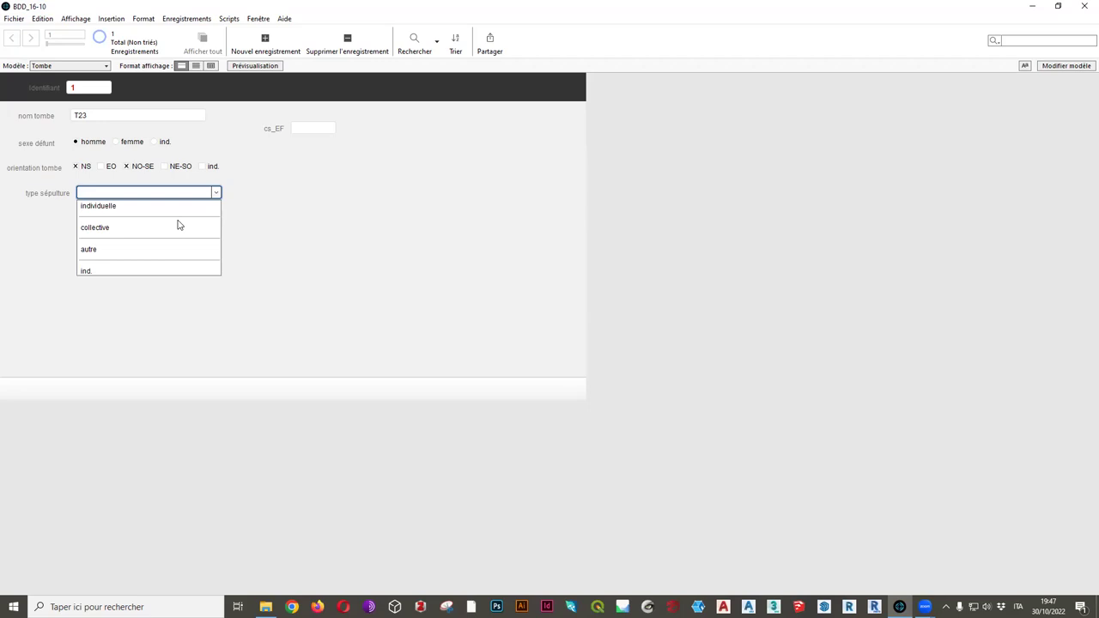
{"action": "left_click", "coordinate": [121, 208]}
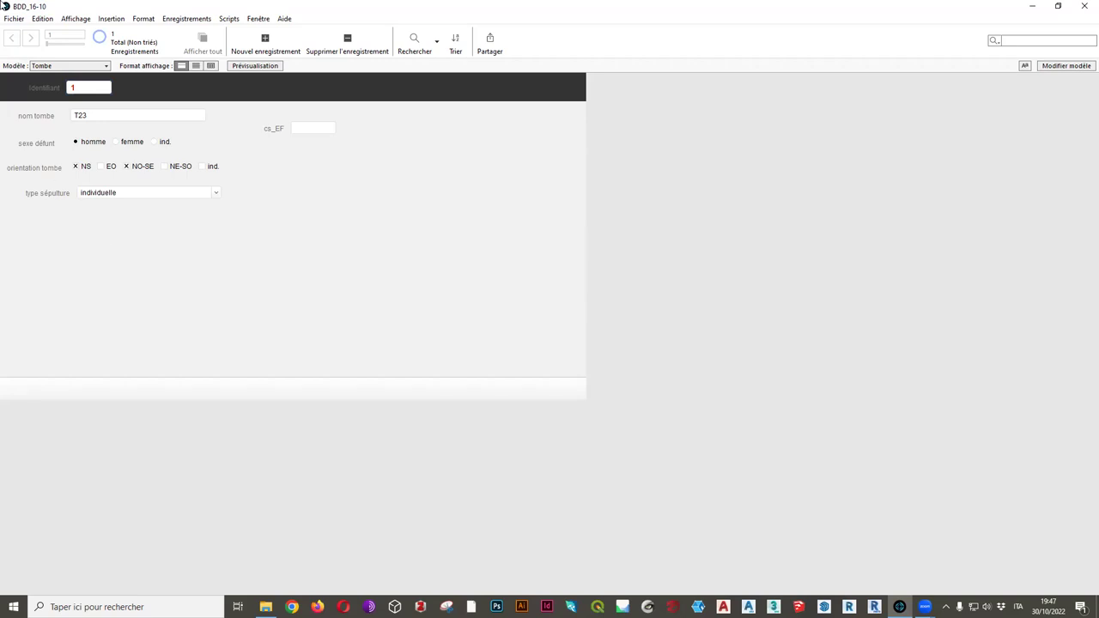
Add a second Tombe record, look back at the first record and return to the new one
{"action": "left_click", "coordinate": [265, 40]}
{"action": "left_click", "coordinate": [129, 115]}
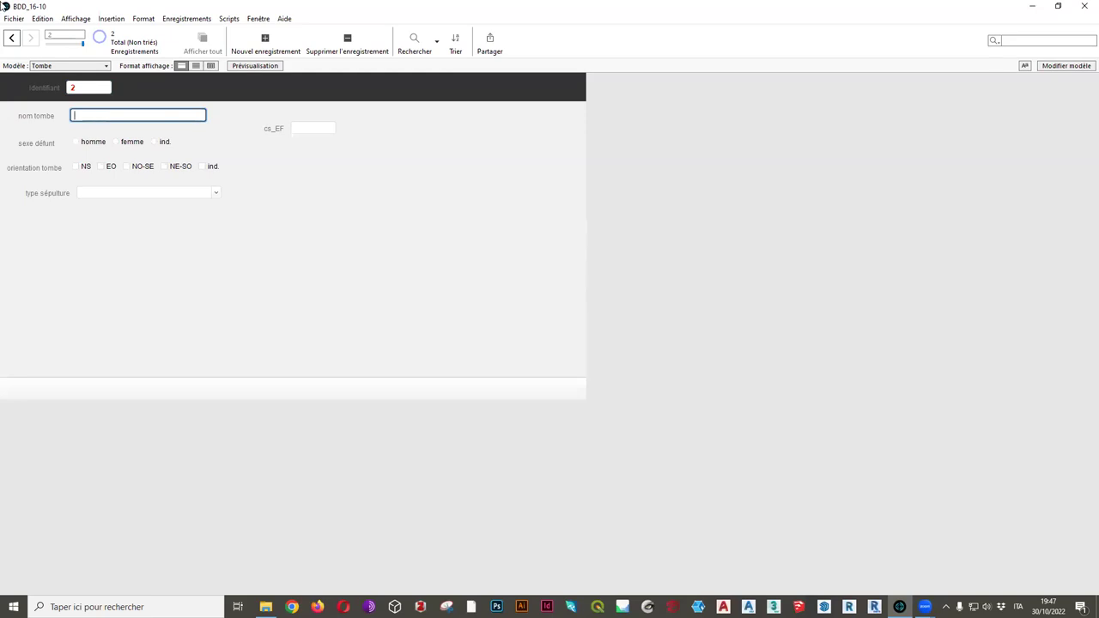
{"action": "left_click", "coordinate": [11, 37]}
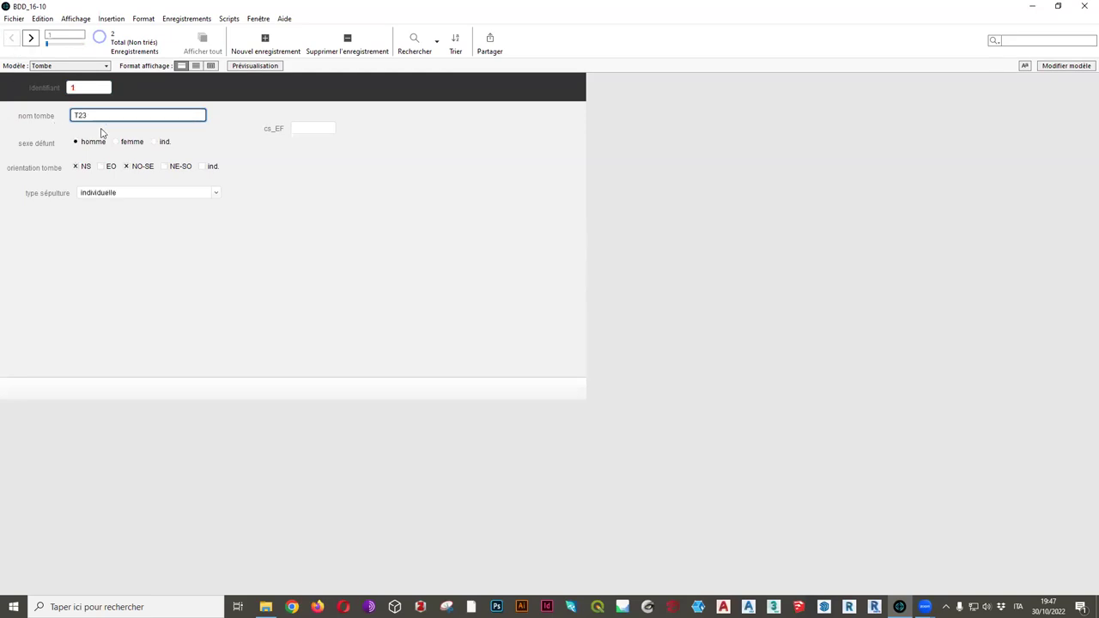
{"action": "left_click", "coordinate": [30, 37]}
In the database field definitions, require a unique value (Valeur unique) in the validation options of nom_tombe
{"action": "left_click", "coordinate": [14, 18]}
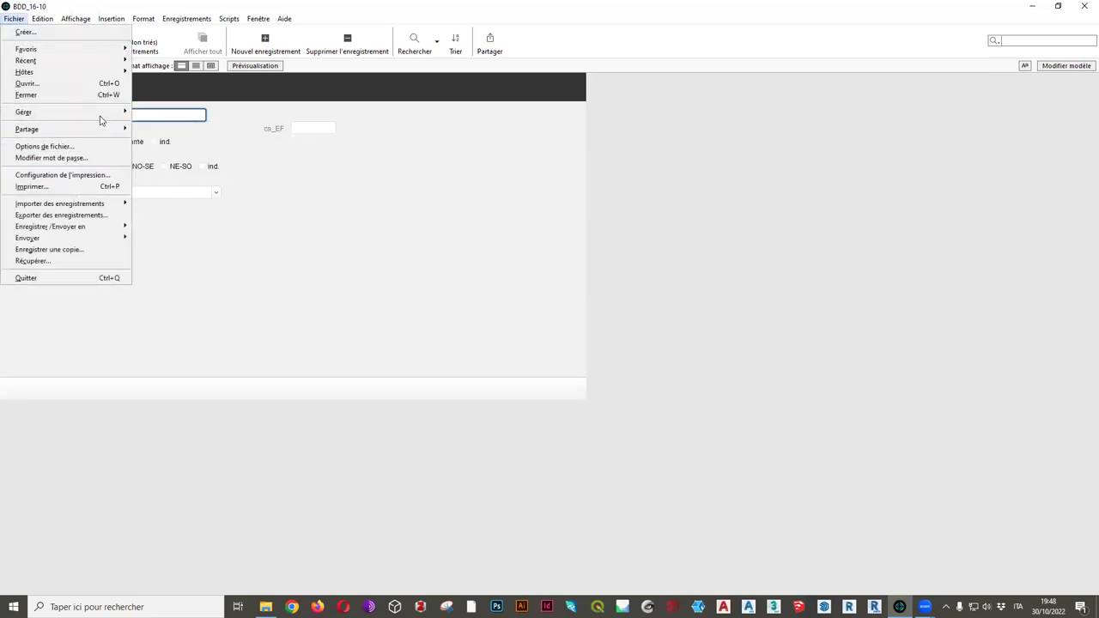
{"action": "left_click", "coordinate": [427, 218]}
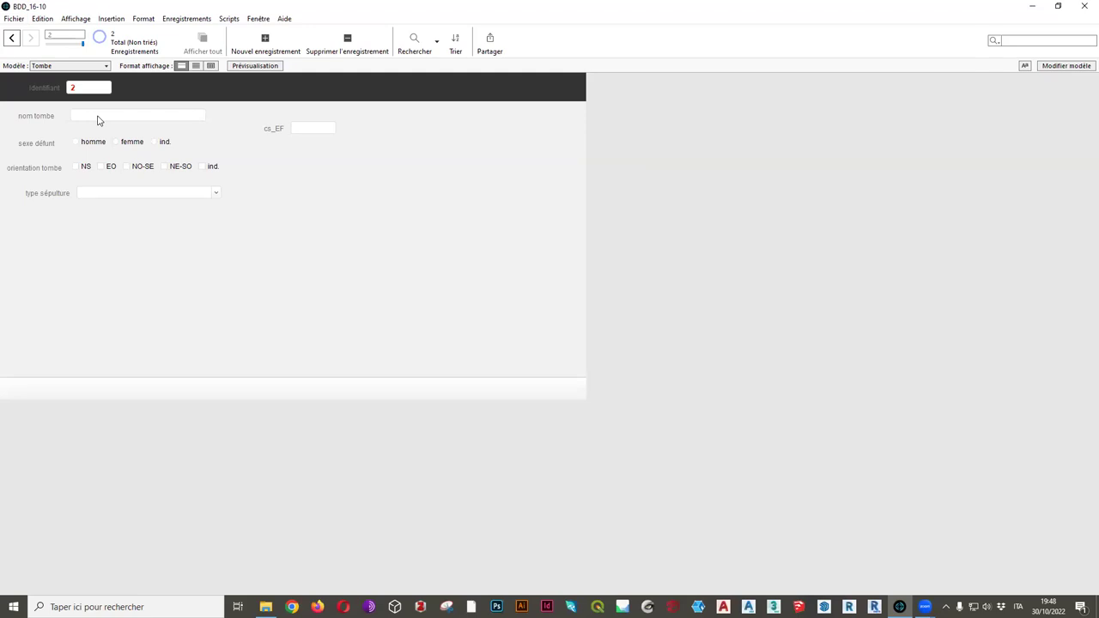
{"action": "left_click", "coordinate": [14, 18]}
{"action": "mouse_move", "coordinate": [84, 114]}
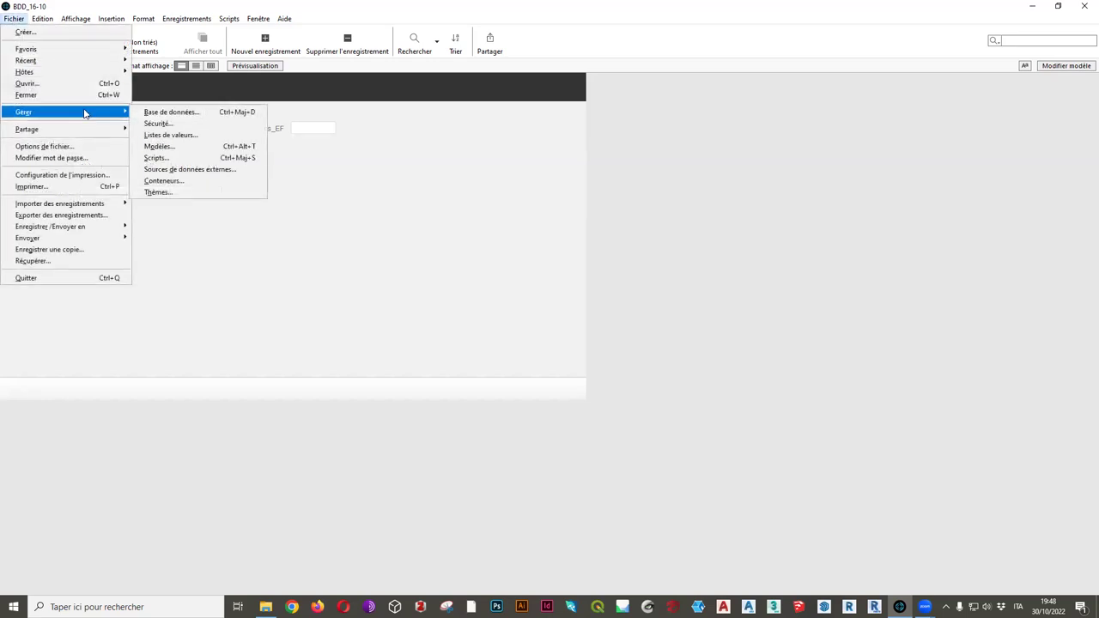
{"action": "left_click", "coordinate": [156, 112]}
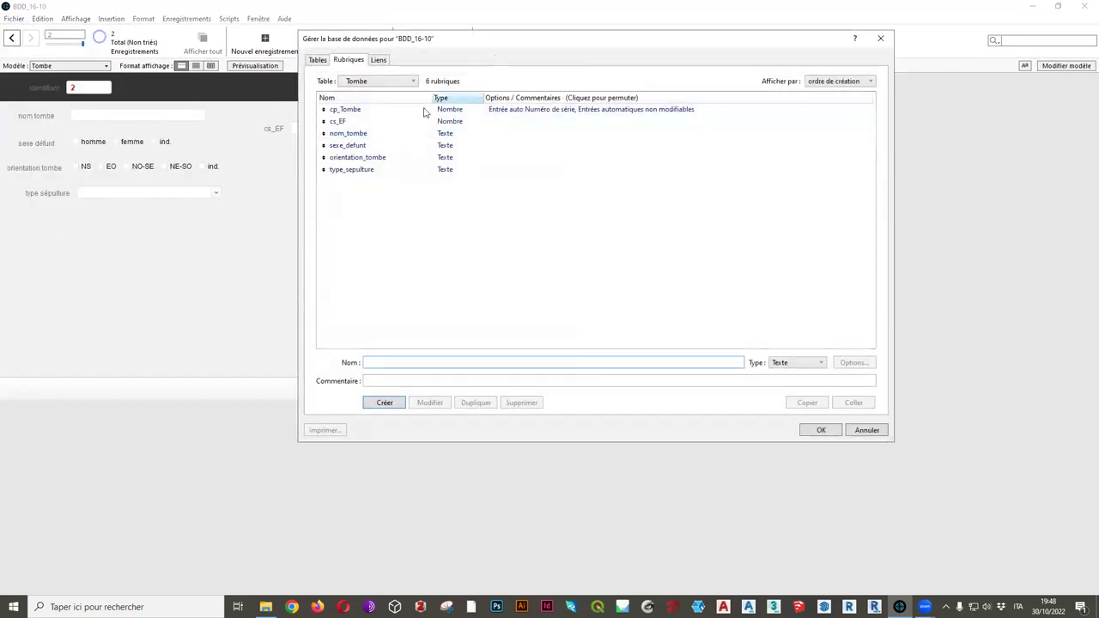
{"action": "left_click", "coordinate": [361, 133]}
{"action": "left_click", "coordinate": [869, 363]}
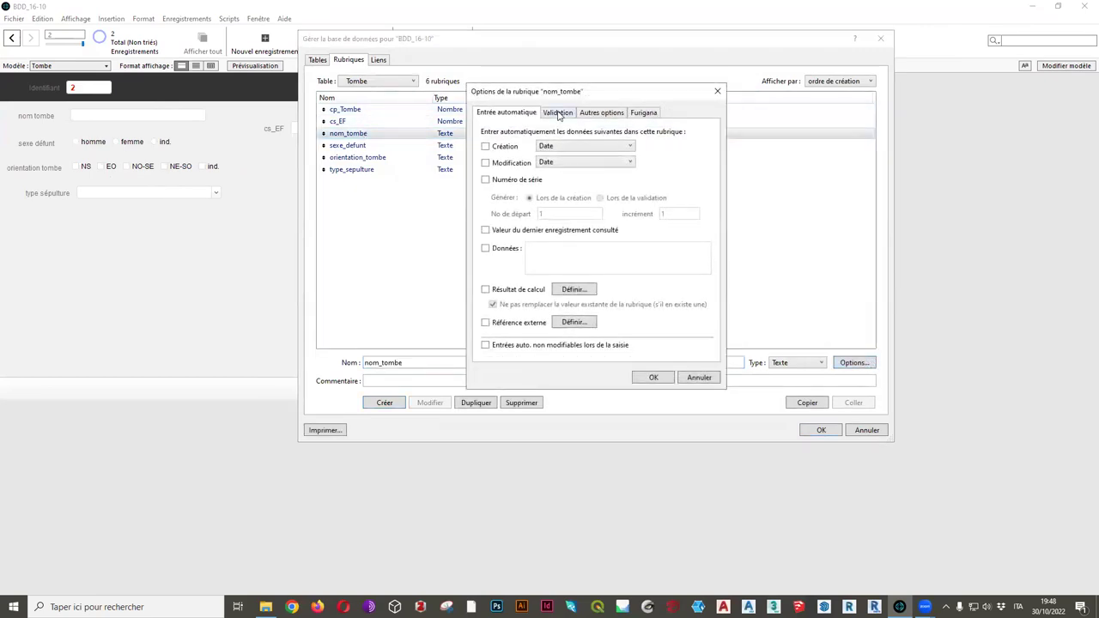
{"action": "left_click", "coordinate": [559, 114]}
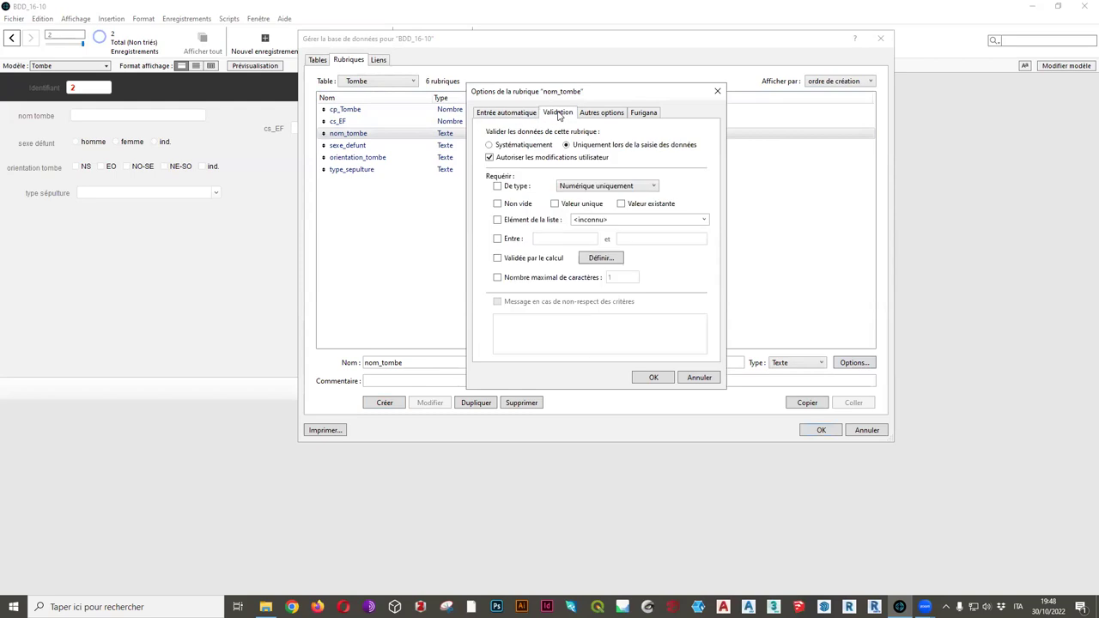
{"action": "left_click", "coordinate": [554, 204]}
Add the custom validation message "attention, ce nom existe déjà !" to nom_tombe and save the database changes
{"action": "left_click", "coordinate": [498, 301]}
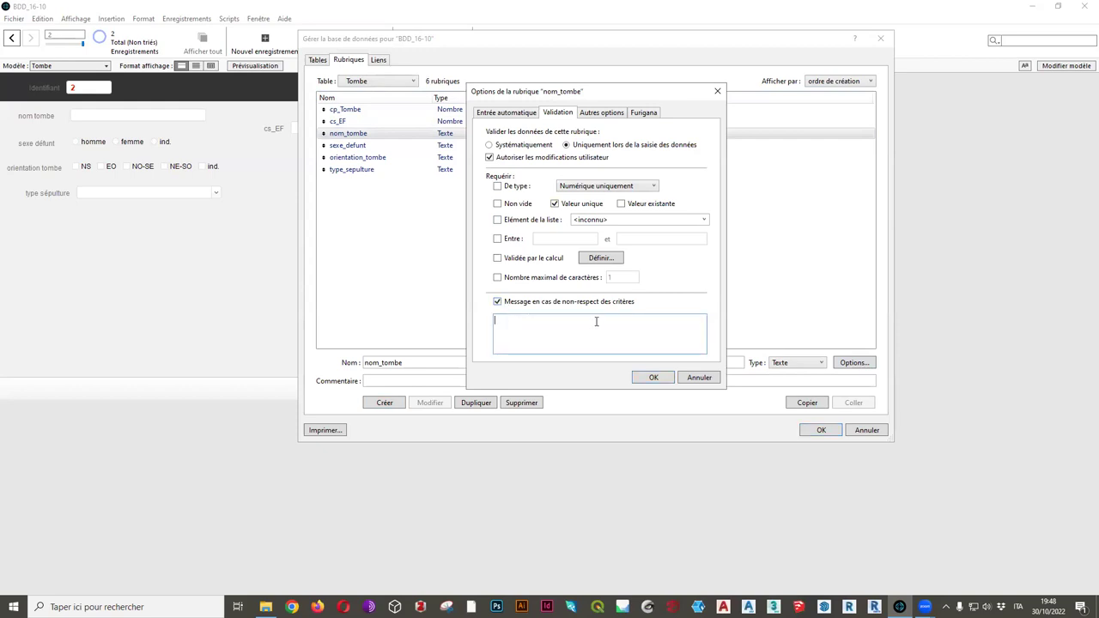
{"action": "type", "text": "attention, cet"}
{"action": "key", "text": "BackSpace"}
{"action": "type", "text": "nom existe déjà !"}
{"action": "left_click", "coordinate": [652, 378]}
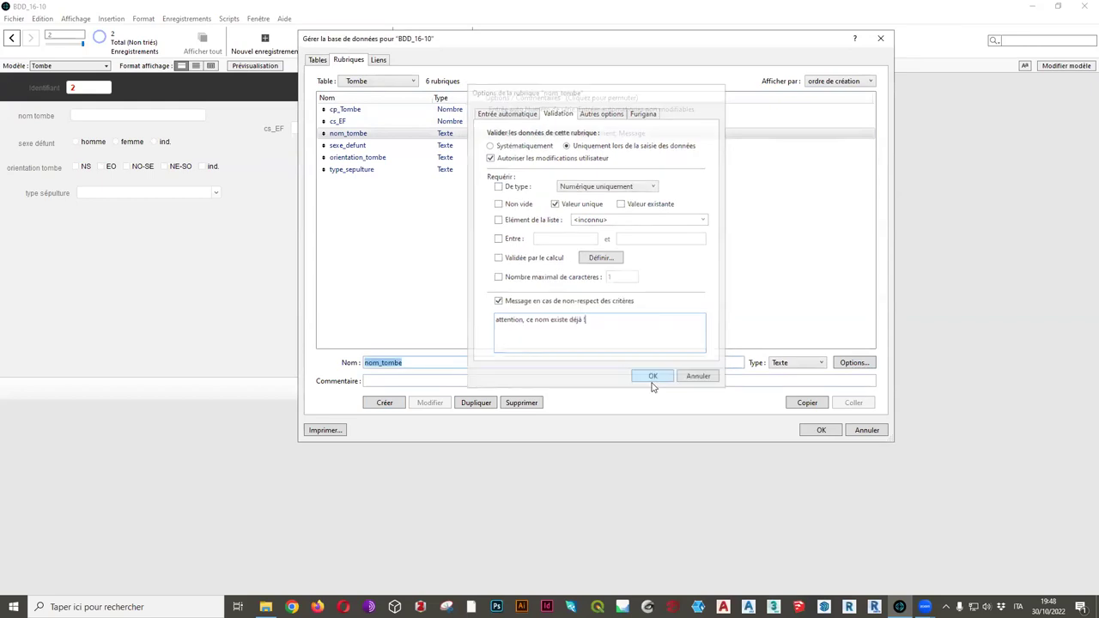
{"action": "left_click", "coordinate": [817, 430]}
Test the uniqueness rule by entering T23 as the second record's nom tombe and leaving the field
{"action": "left_click", "coordinate": [107, 116]}
{"action": "type", "text": "T23"}
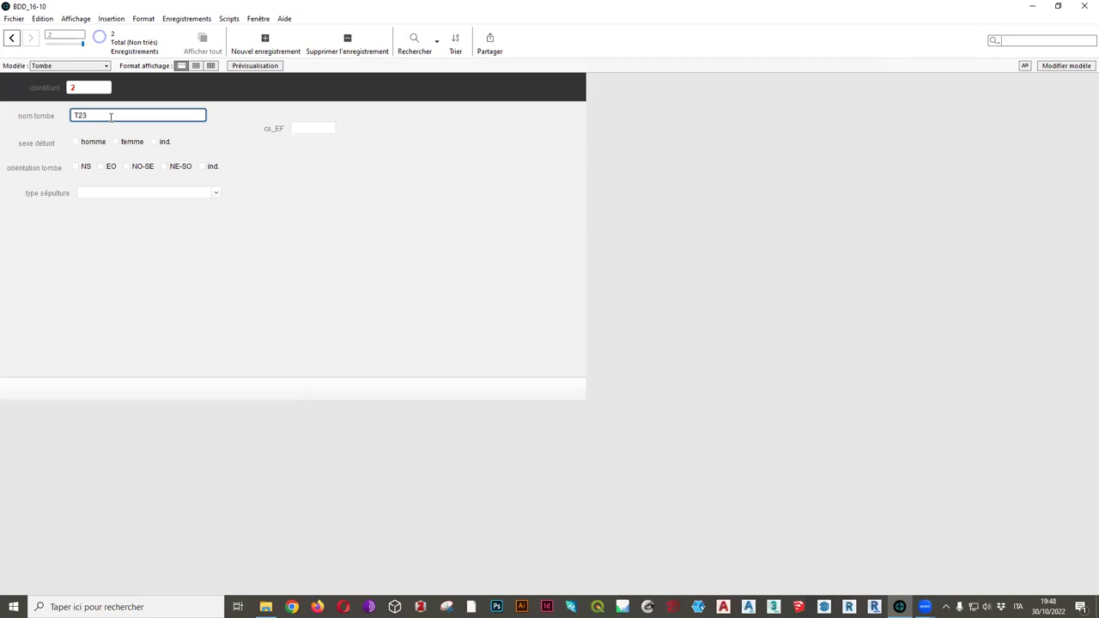
{"action": "left_click", "coordinate": [158, 196]}
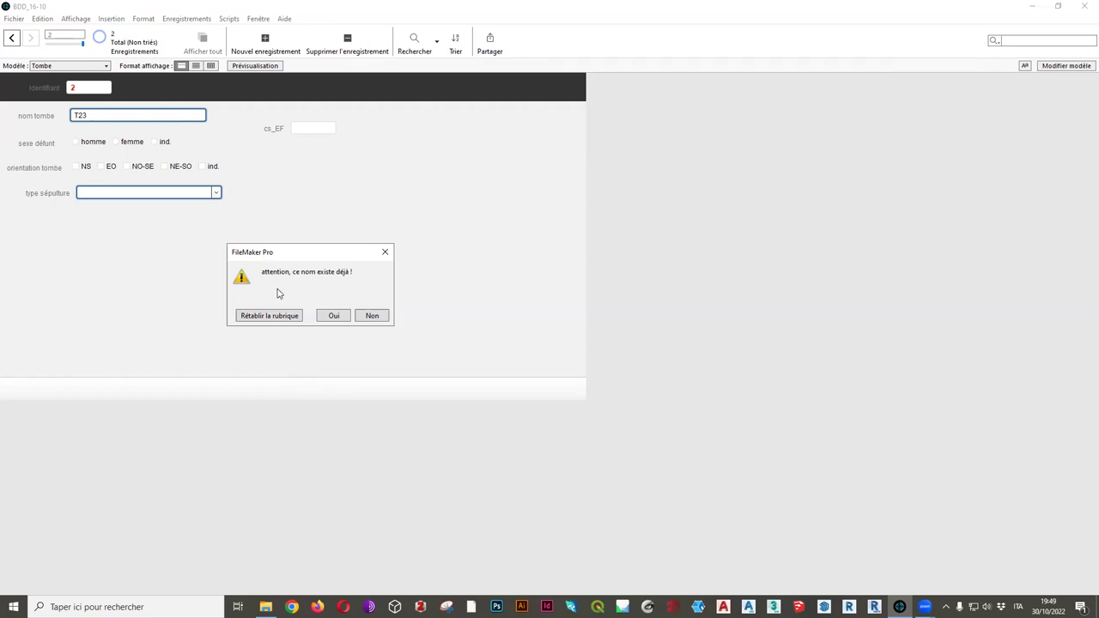
{"action": "left_click", "coordinate": [333, 316]}
Fill in the second Tombe record with nom tombe T78, sexe homme, orientation NE-SO and type sépulture autre
{"action": "left_click", "coordinate": [93, 117]}
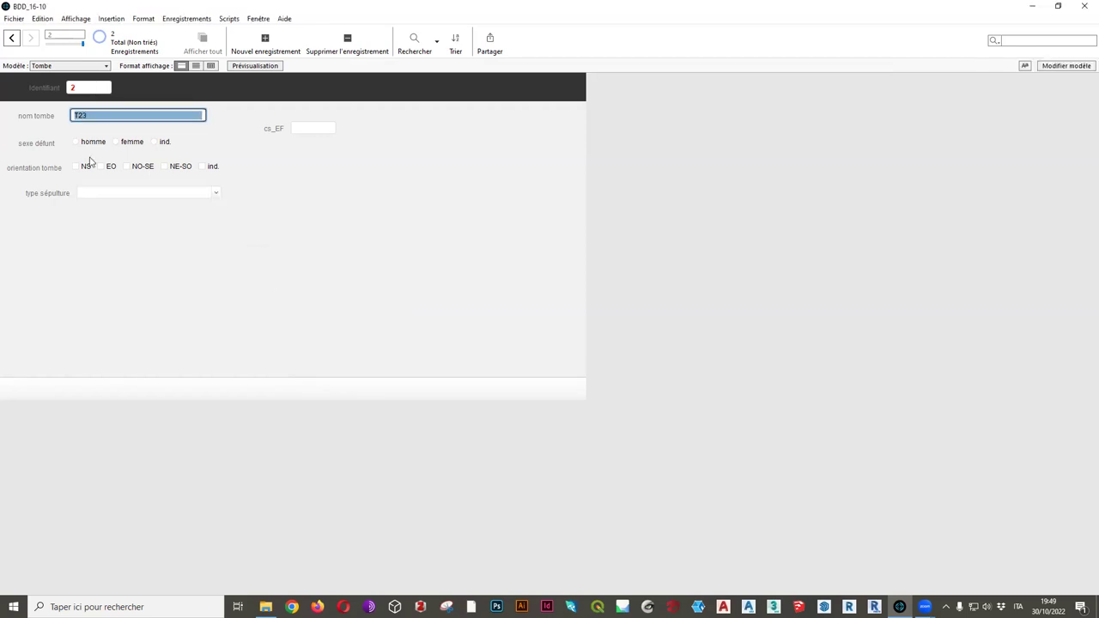
{"action": "type", "text": "T"}
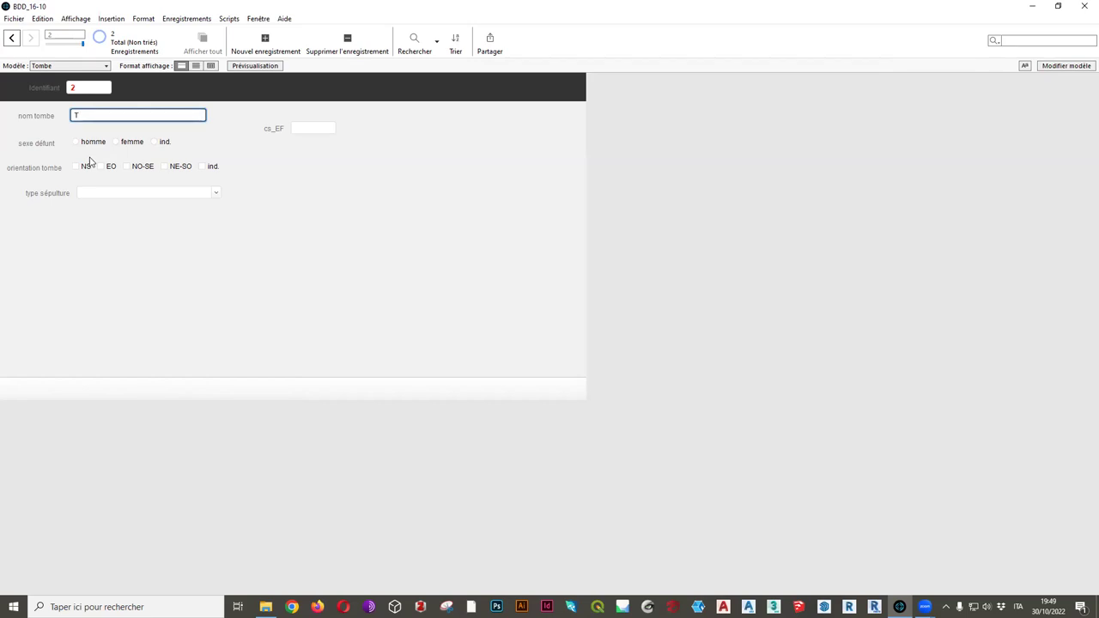
{"action": "type", "text": "78"}
{"action": "left_click", "coordinate": [83, 144]}
{"action": "left_click", "coordinate": [166, 169]}
{"action": "left_click", "coordinate": [148, 197]}
{"action": "left_click", "coordinate": [221, 193]}
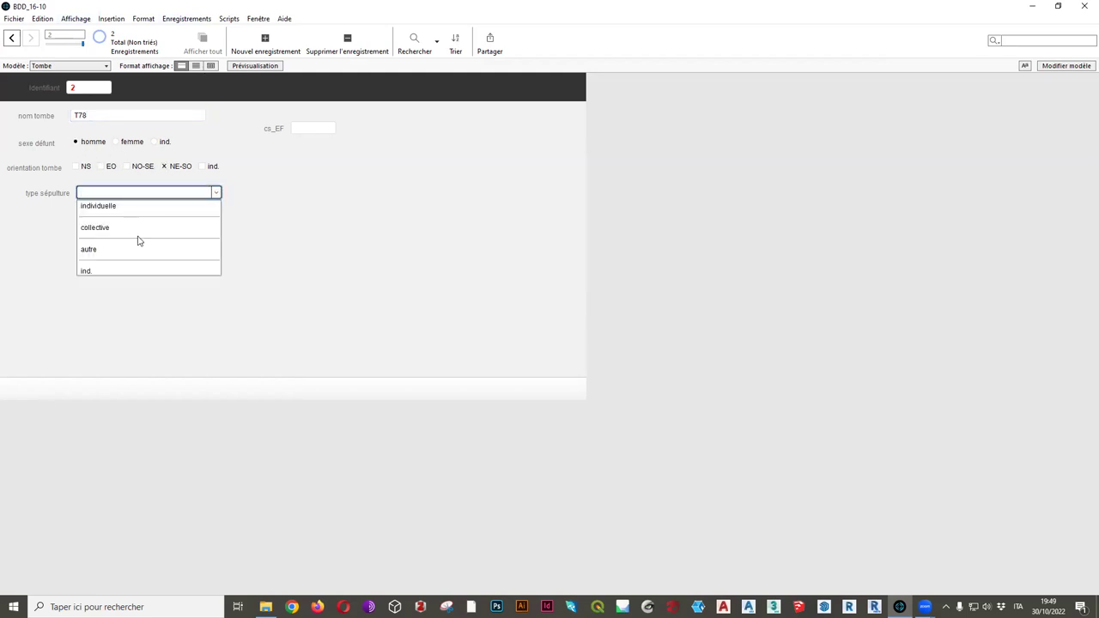
{"action": "left_click", "coordinate": [98, 250]}
Add a third Tombe record with nom tombe T90, sexe femme, orientation NS and type sépulture individuelle
{"action": "left_click", "coordinate": [265, 43]}
{"action": "left_click", "coordinate": [80, 116]}
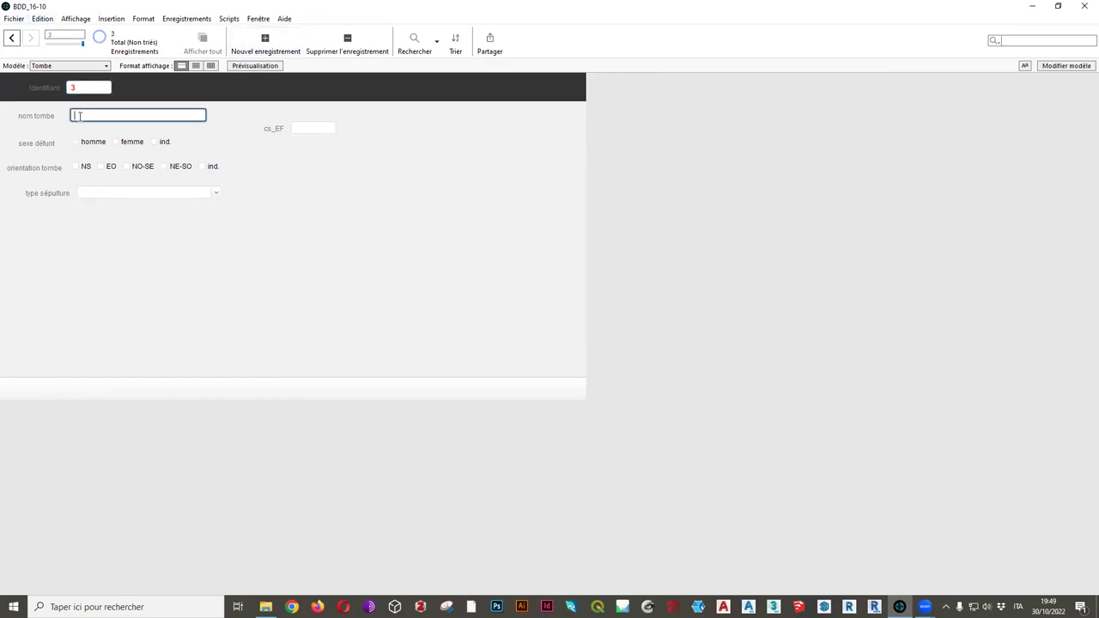
{"action": "type", "text": "T10"}
{"action": "left_click", "coordinate": [76, 142]}
{"action": "left_click", "coordinate": [119, 144]}
{"action": "left_click", "coordinate": [76, 166]}
{"action": "left_click", "coordinate": [171, 197]}
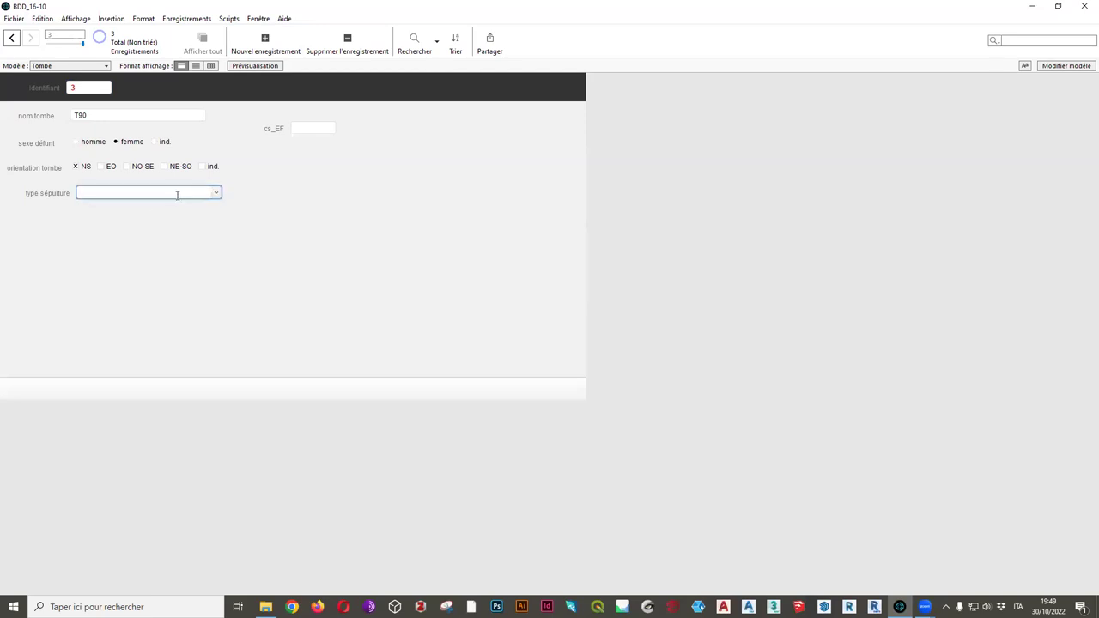
{"action": "left_click", "coordinate": [215, 192]}
{"action": "left_click", "coordinate": [171, 214]}
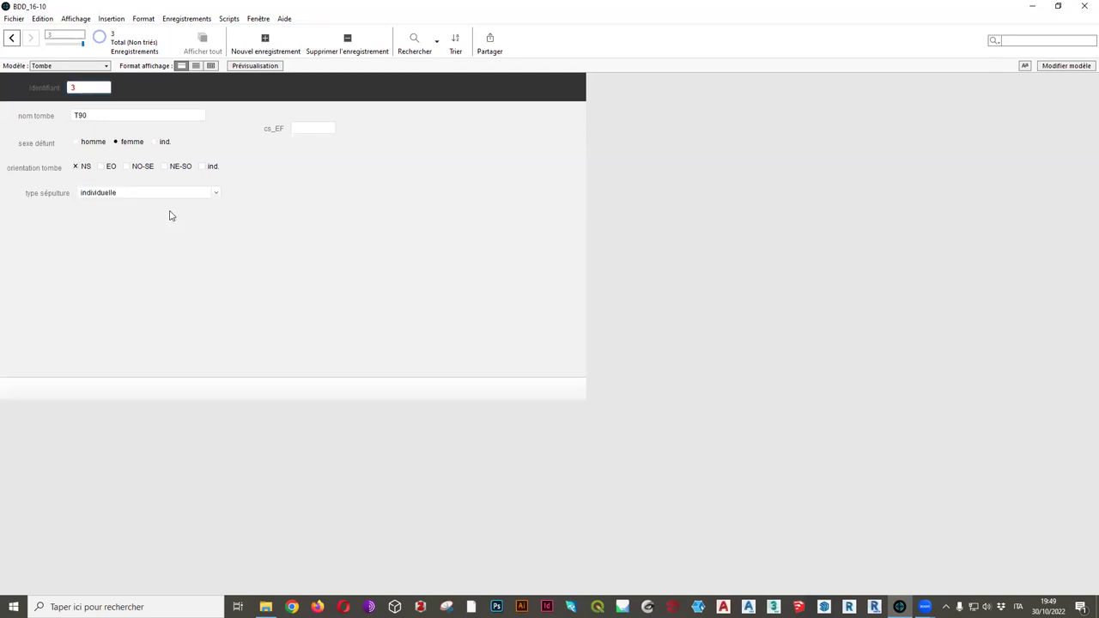
Add a fourth Tombe record named T 93 with sexe ind., orientations NS and NE-SO, and type sépulture ind
{"action": "left_click", "coordinate": [265, 45]}
{"action": "left_click", "coordinate": [95, 118]}
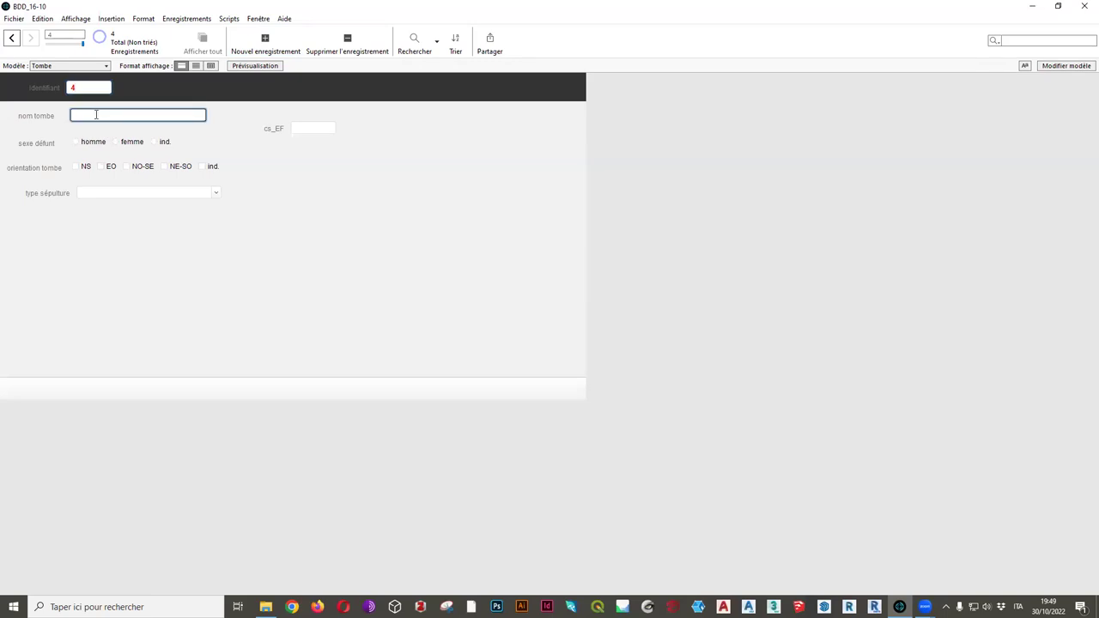
{"action": "type", "text": "T 93"}
{"action": "left_click", "coordinate": [156, 143]}
{"action": "left_click", "coordinate": [77, 169]}
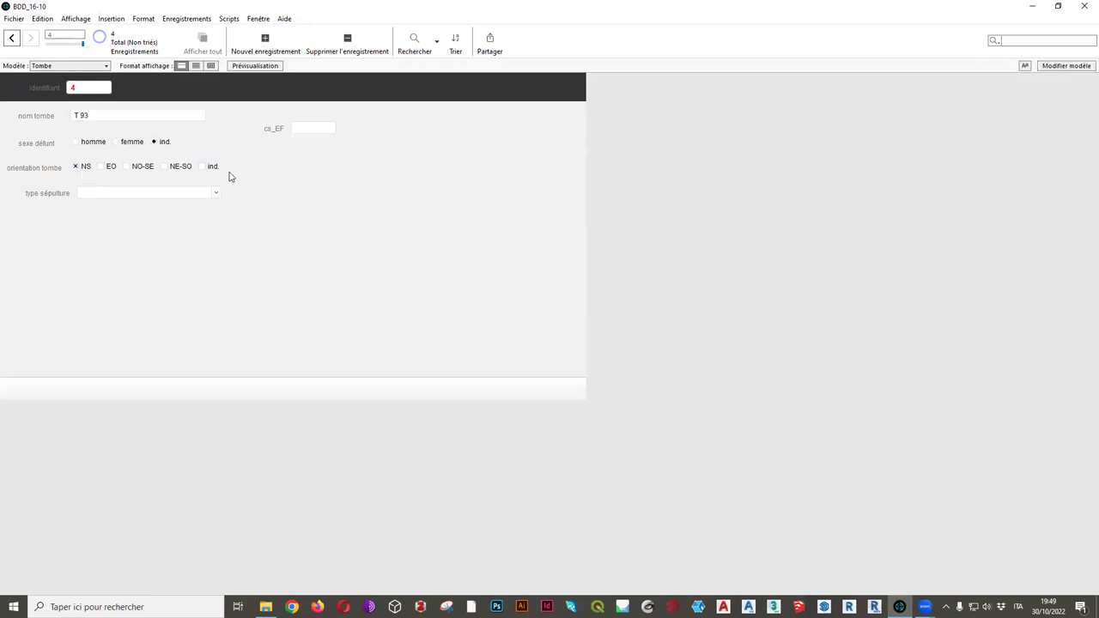
{"action": "left_click", "coordinate": [151, 195]}
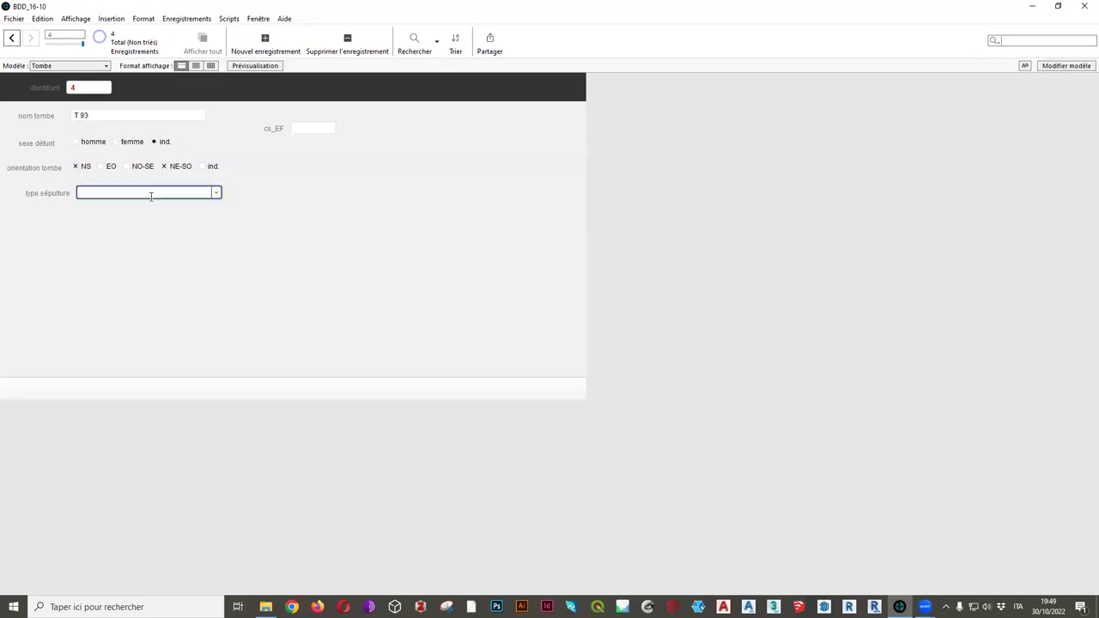
{"action": "left_click", "coordinate": [216, 200]}
{"action": "left_click", "coordinate": [93, 271]}
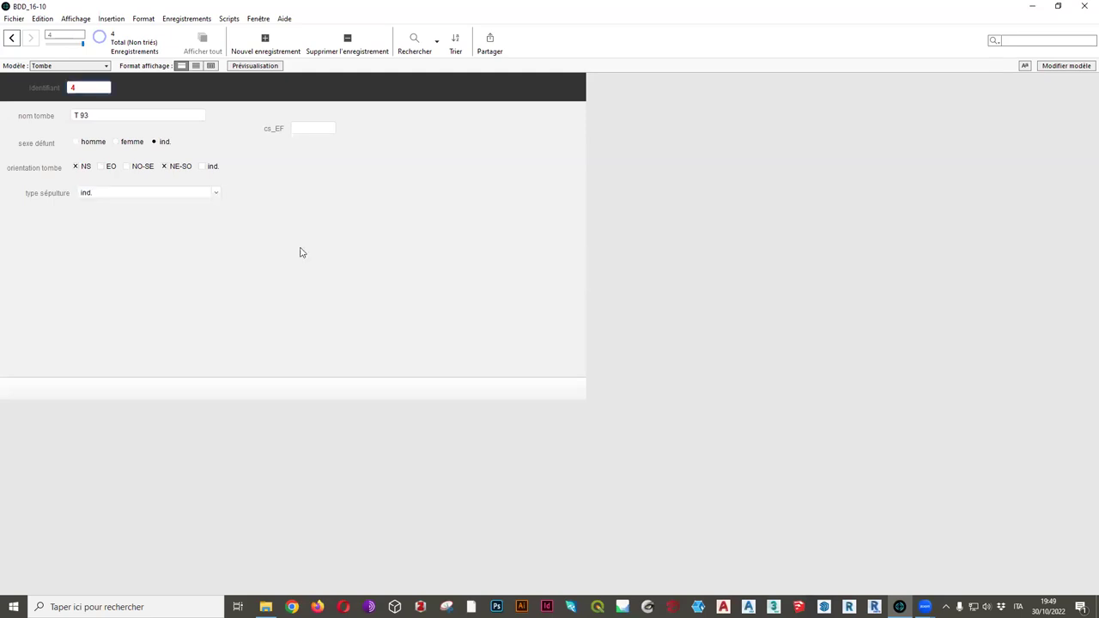
Add a fifth Tombe record named T33 with sexe femme, orientation EO and type sépulture collective
{"action": "left_click", "coordinate": [266, 43]}
{"action": "left_click", "coordinate": [80, 115]}
{"action": "type", "text": "T"}
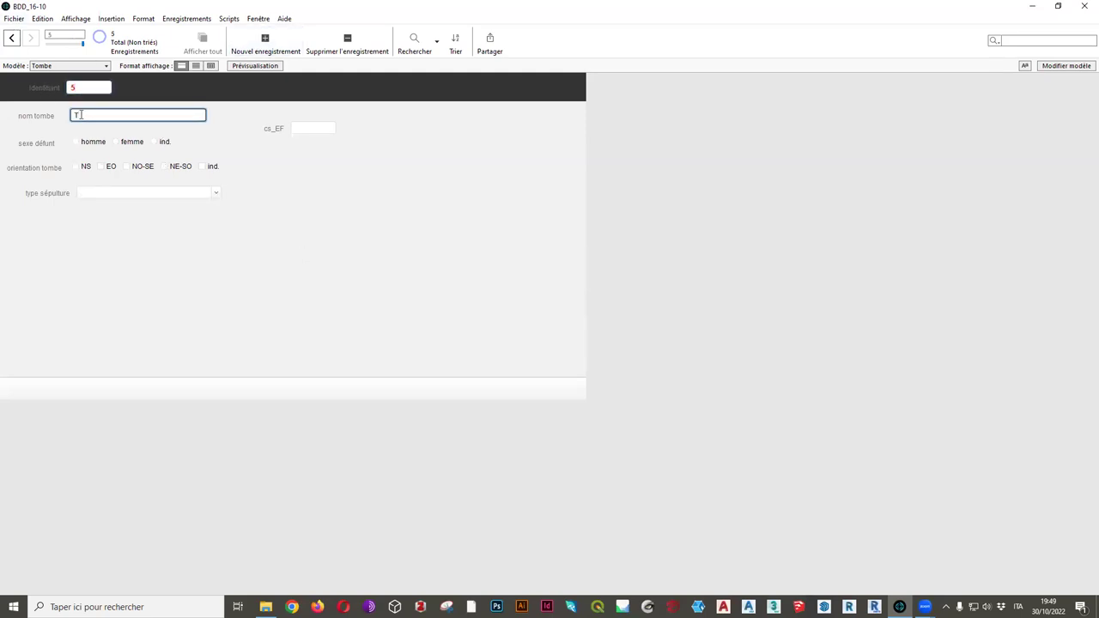
{"action": "type", "text": "33"}
{"action": "left_click", "coordinate": [76, 141]}
{"action": "left_click", "coordinate": [75, 165]}
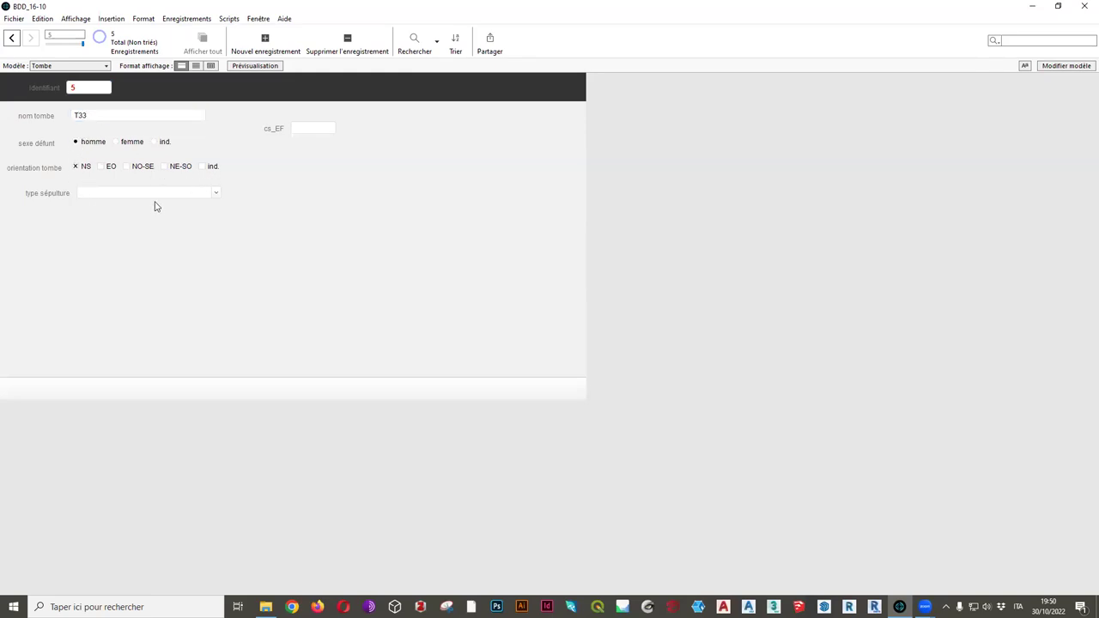
{"action": "left_click", "coordinate": [76, 166]}
{"action": "left_click", "coordinate": [109, 167]}
{"action": "left_click", "coordinate": [210, 193]}
{"action": "left_click", "coordinate": [115, 142]}
{"action": "left_click", "coordinate": [216, 192]}
{"action": "left_click", "coordinate": [112, 225]}
Add a sixth Tombe record named T54 with sexe femme, orientation NE-SO and type sépulture collective
{"action": "left_click", "coordinate": [265, 45]}
{"action": "left_click", "coordinate": [107, 116]}
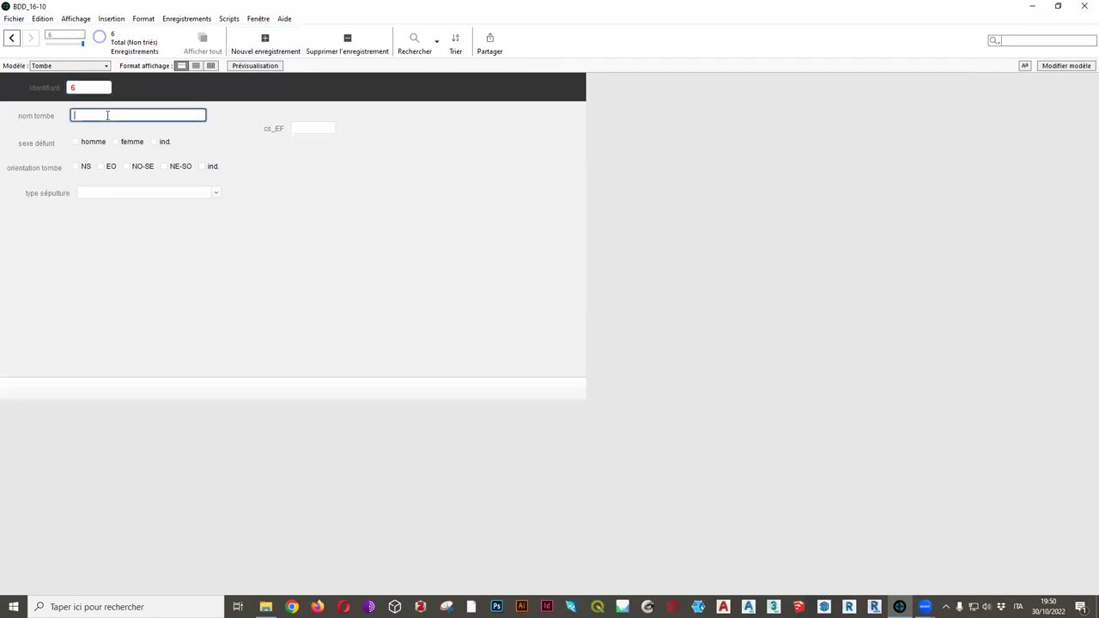
{"action": "type", "text": "T54"}
{"action": "left_click", "coordinate": [133, 143]}
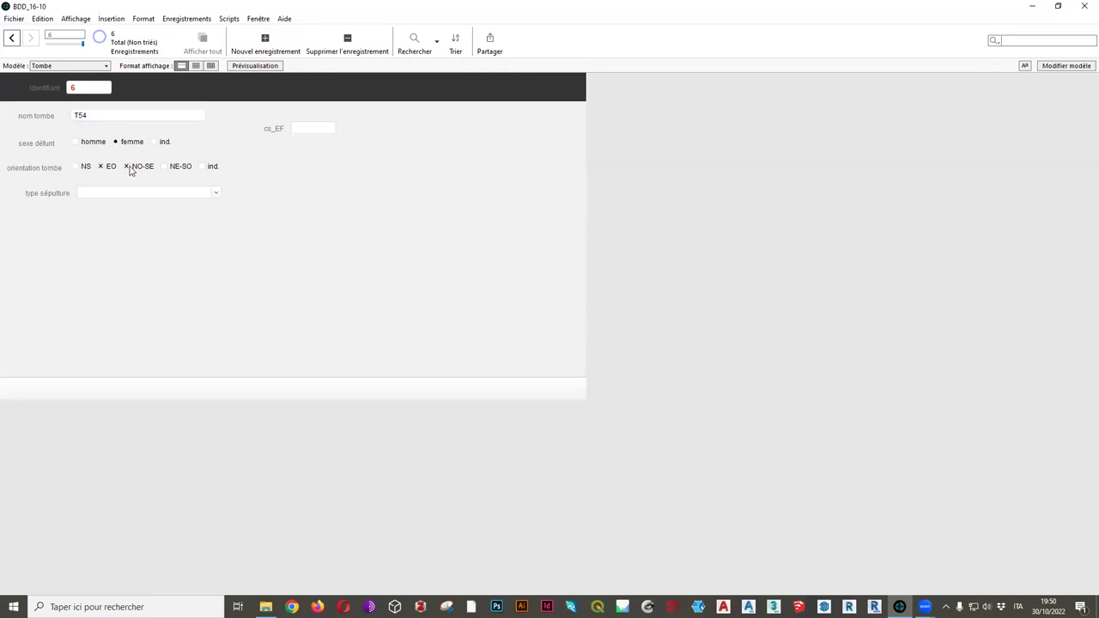
{"action": "left_click", "coordinate": [131, 168]}
{"action": "left_click", "coordinate": [163, 167]}
{"action": "left_click", "coordinate": [166, 194]}
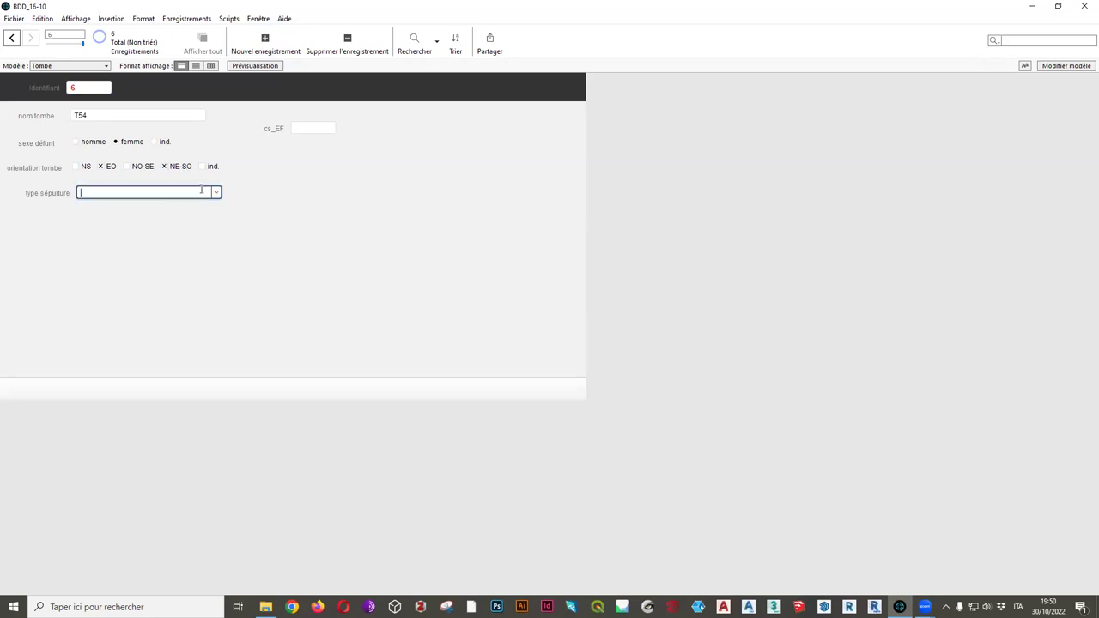
{"action": "left_click", "coordinate": [101, 166]}
{"action": "left_click", "coordinate": [216, 192]}
{"action": "left_click", "coordinate": [146, 232]}
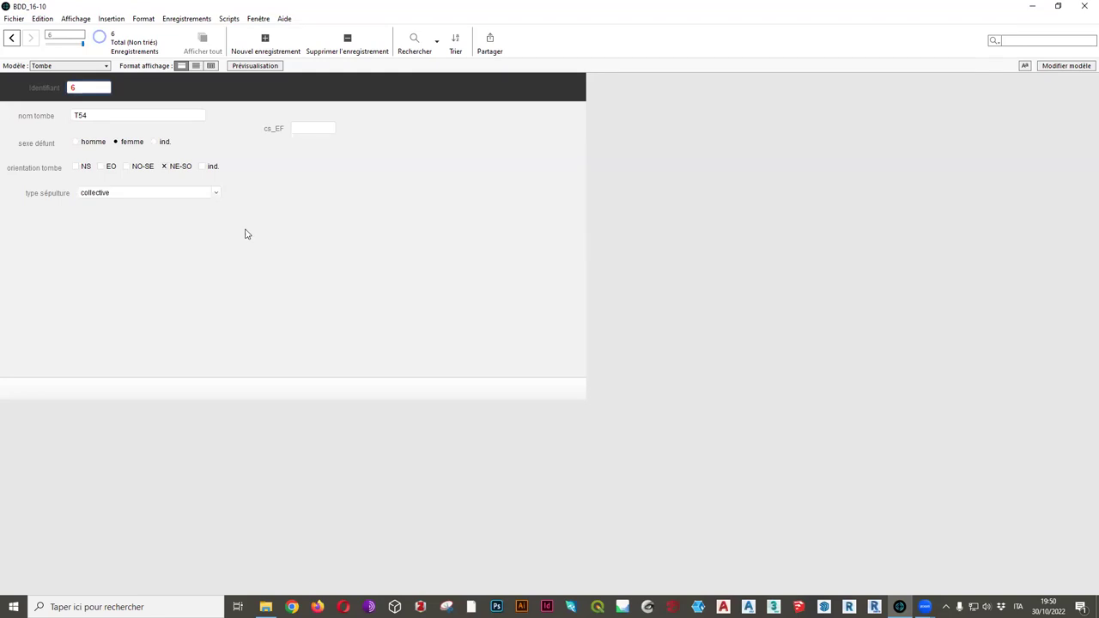
Add a seventh Tombe record named T52 with sexe ind., orientation NO-SE and type sépulture individuelle
{"action": "left_click", "coordinate": [264, 43]}
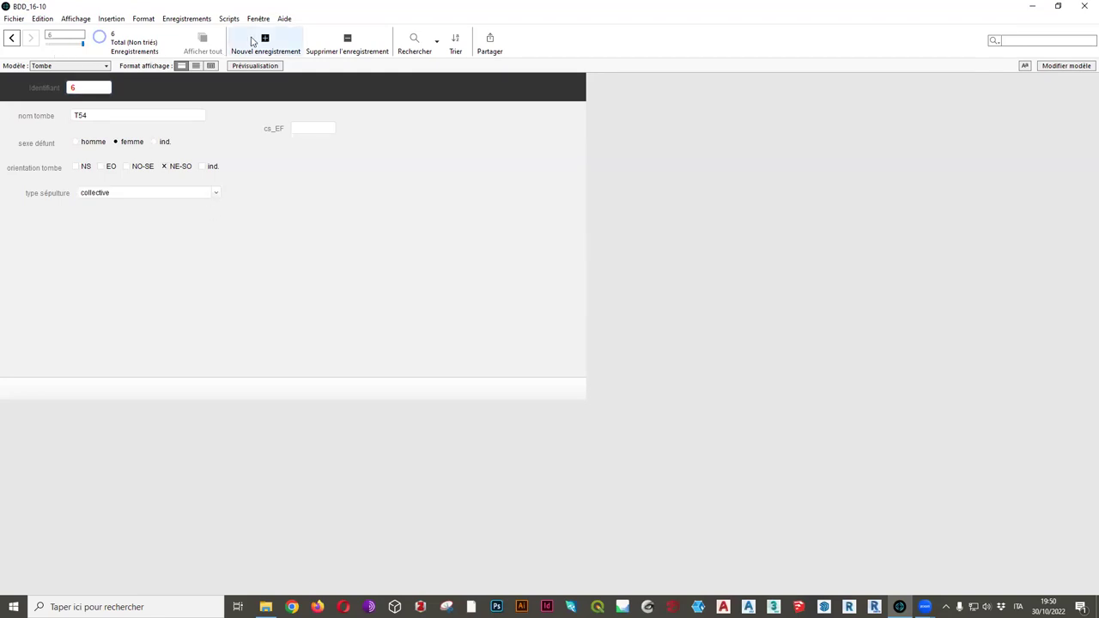
{"action": "left_click", "coordinate": [115, 120]}
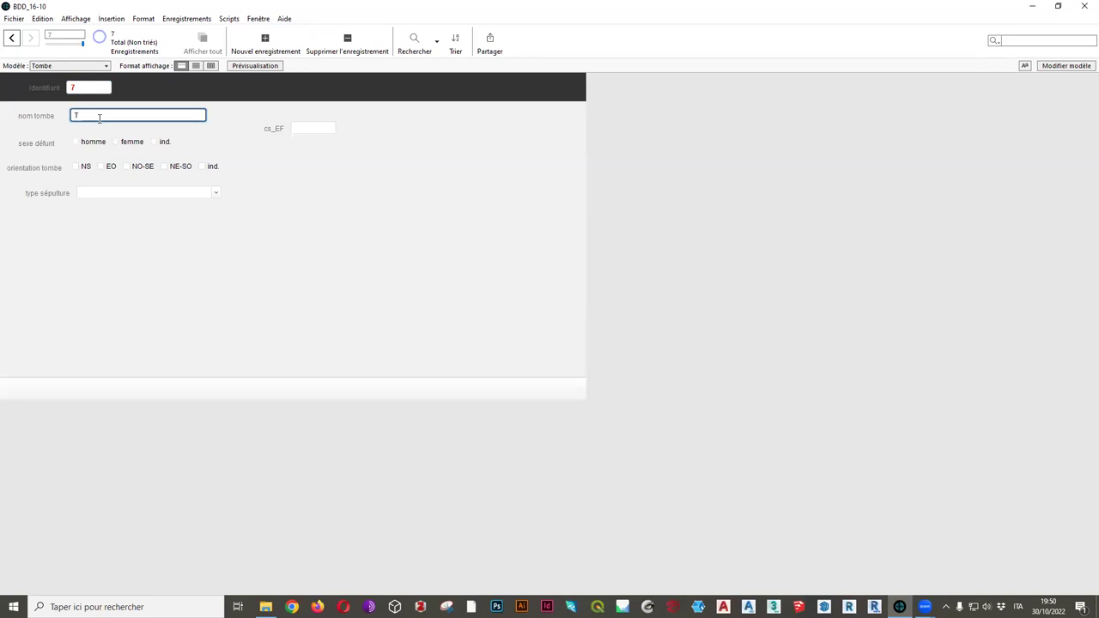
{"action": "key", "text": "BackSpace"}
{"action": "left_click", "coordinate": [152, 142]}
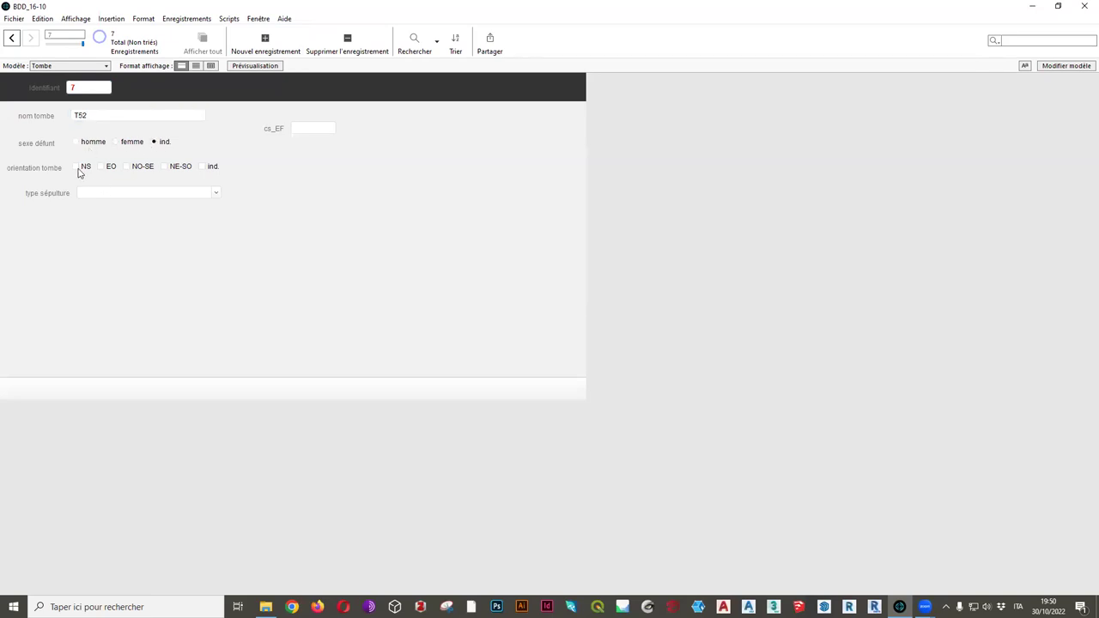
{"action": "left_click", "coordinate": [127, 170]}
{"action": "left_click", "coordinate": [120, 194]}
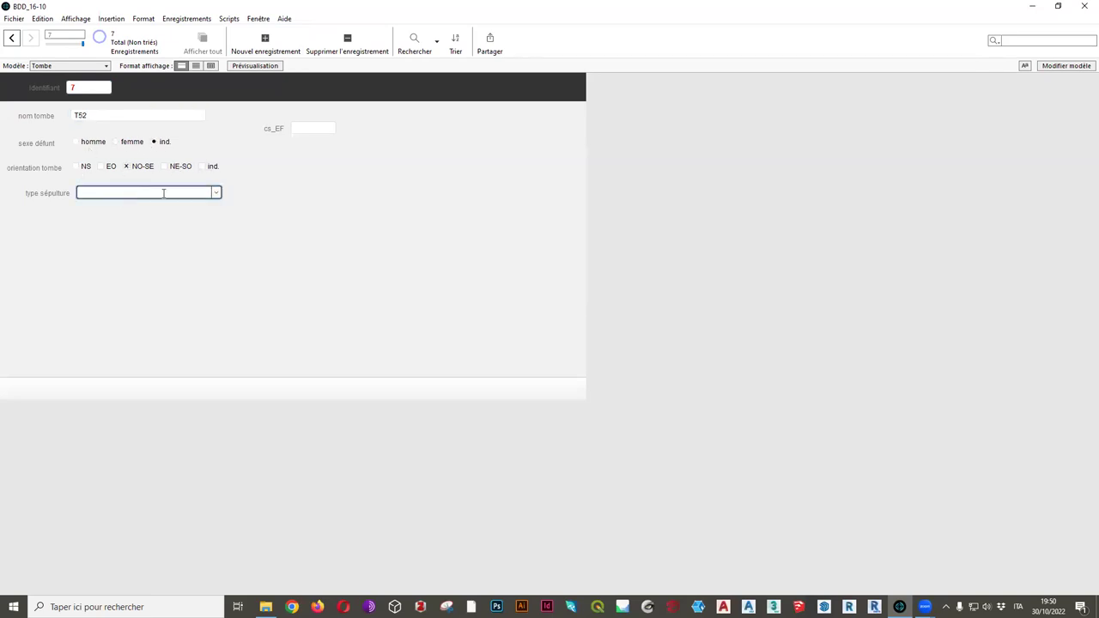
{"action": "left_click", "coordinate": [216, 193]}
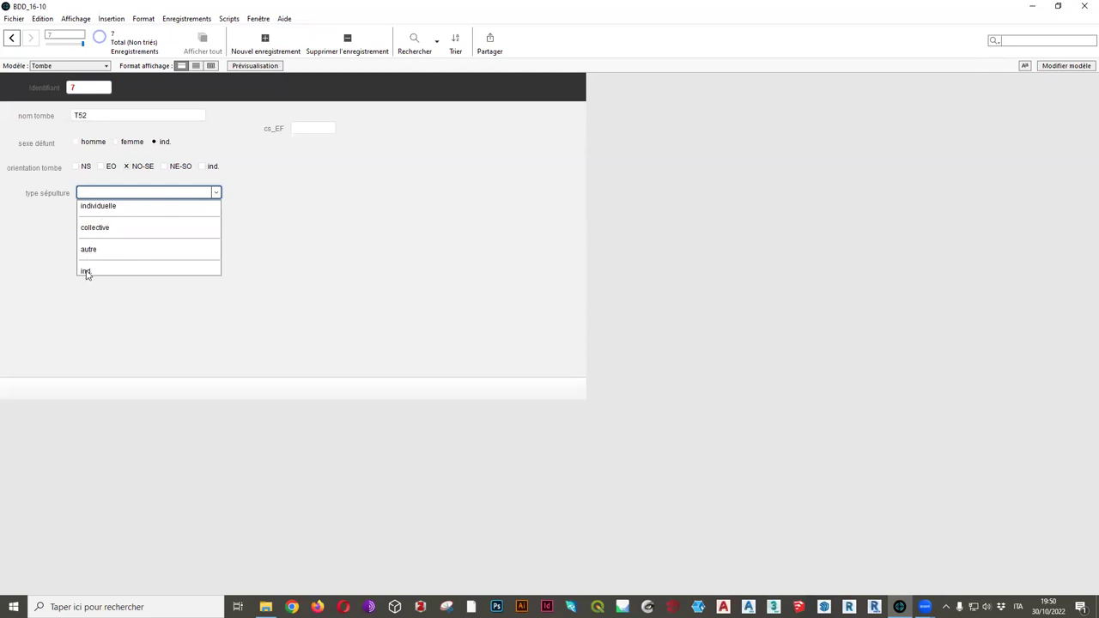
{"action": "left_click", "coordinate": [104, 211]}
Review the Tombe records by paging back to the first one and forward again to the last one
{"action": "left_click", "coordinate": [13, 40]}
{"action": "left_click", "coordinate": [13, 40]}
{"action": "left_click", "coordinate": [13, 39]}
{"action": "left_click", "coordinate": [13, 40]}
{"action": "left_click", "coordinate": [13, 39]}
{"action": "left_click", "coordinate": [13, 39]}
{"action": "left_click", "coordinate": [30, 40]}
{"action": "left_click", "coordinate": [30, 40]}
{"action": "left_click", "coordinate": [30, 39]}
{"action": "left_click", "coordinate": [30, 40]}
{"action": "left_click", "coordinate": [30, 40]}
{"action": "left_click", "coordinate": [30, 40]}
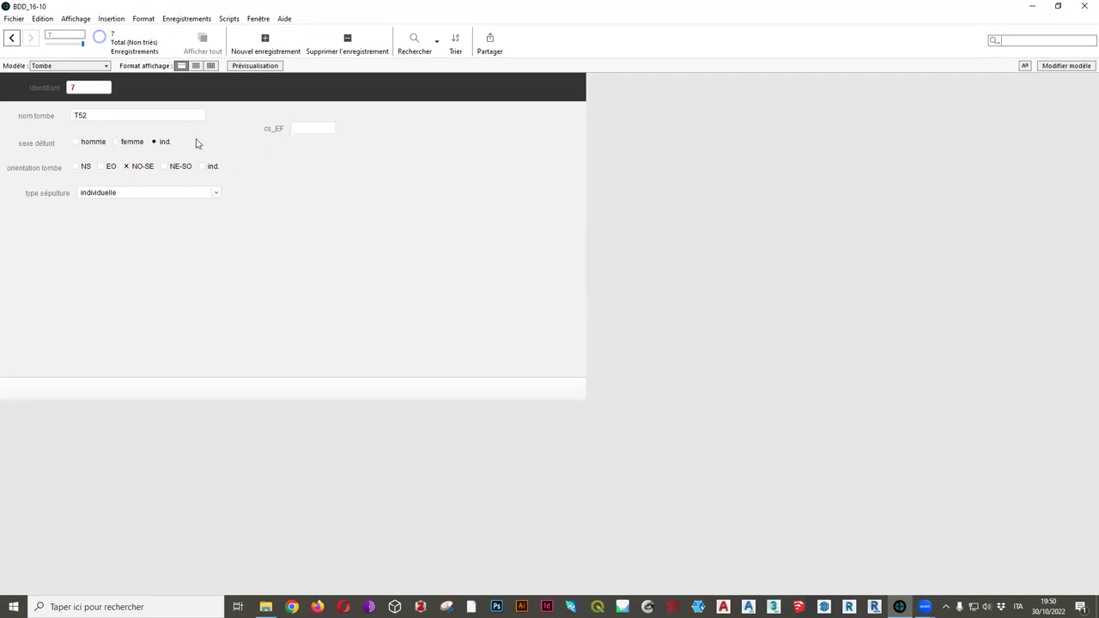
Open the Espace-funeraire layout for editing and move the cp_EF field with its label into the header
{"action": "left_click", "coordinate": [54, 67]}
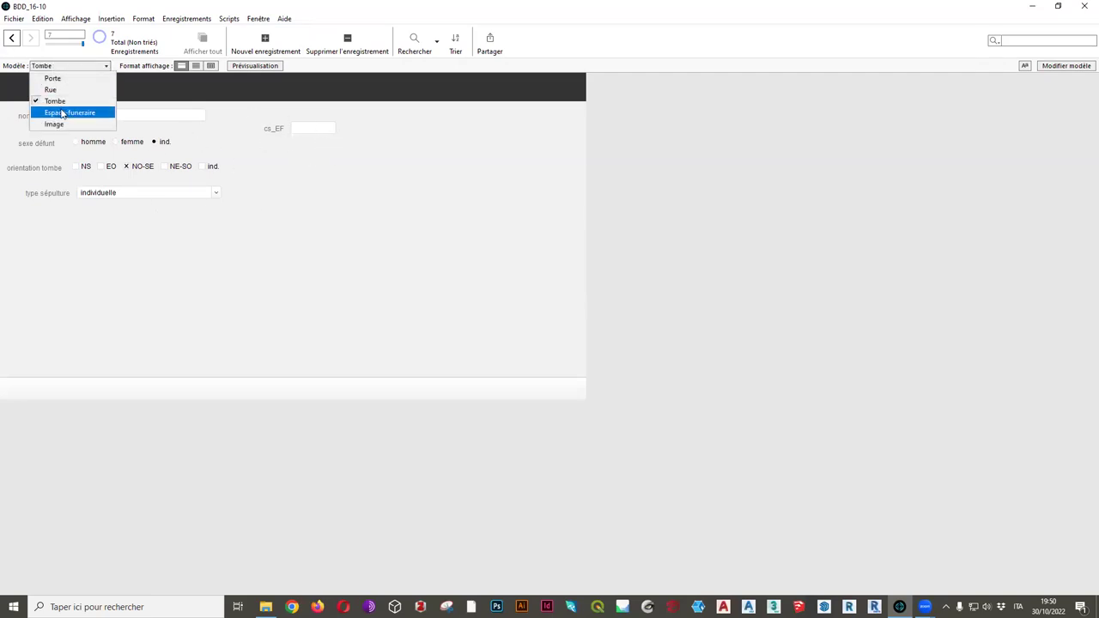
{"action": "left_click", "coordinate": [62, 115]}
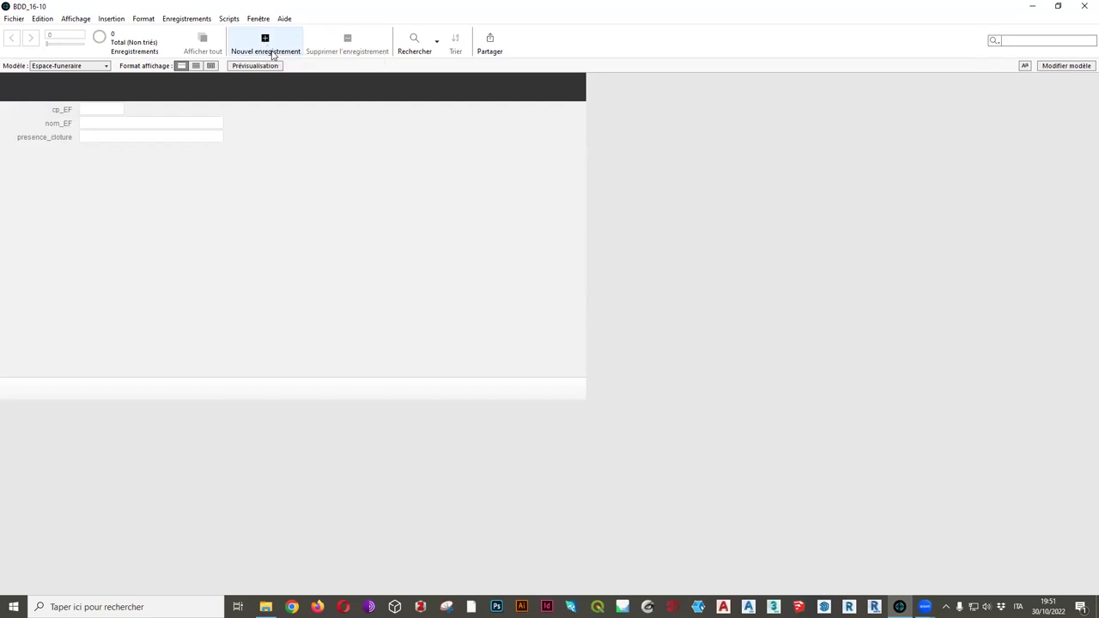
{"action": "left_click", "coordinate": [1067, 66]}
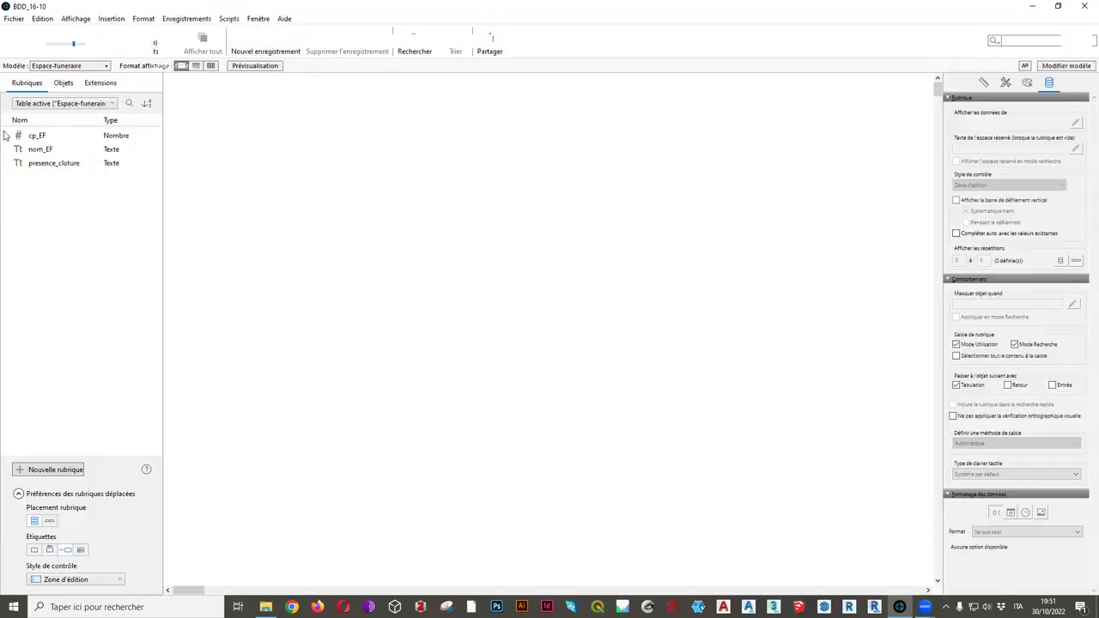
{"action": "left_click_drag", "start_coordinate": [243, 113], "coordinate": [257, 88]}
Rename the cp_EF label in the header to Identifiant and place the field right beside it
{"action": "double_click", "coordinate": [237, 89]}
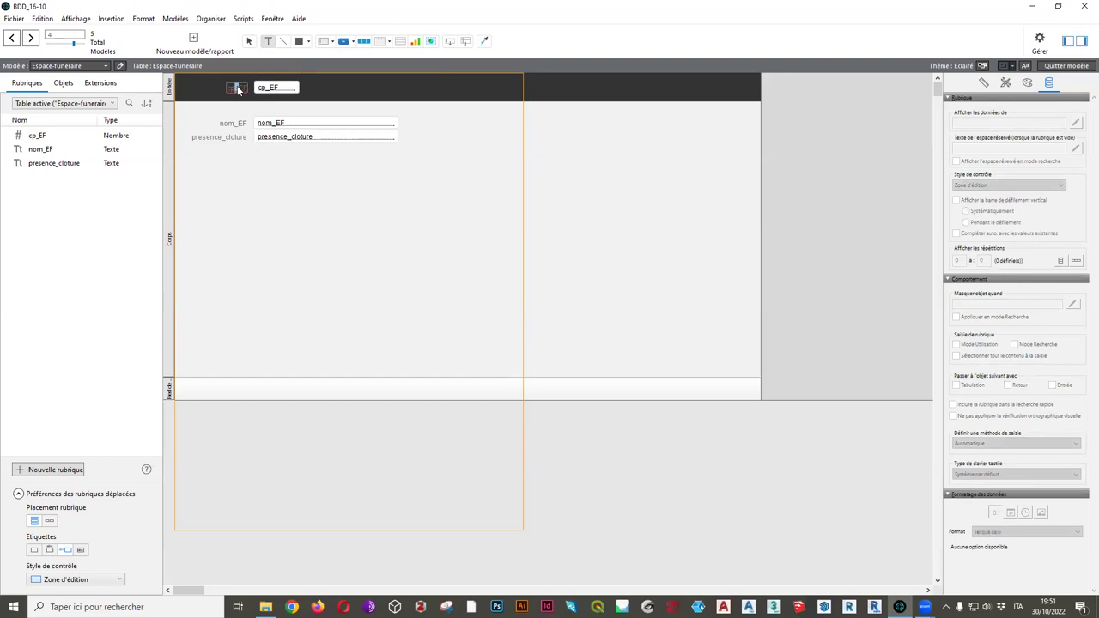
{"action": "double_click", "coordinate": [238, 89]}
{"action": "key", "text": "BackSpace"}
{"action": "type", "text": "Identifiant"}
{"action": "left_click", "coordinate": [247, 182]}
{"action": "left_click", "coordinate": [268, 89]}
{"action": "left_click_drag", "start_coordinate": [267, 92], "coordinate": [260, 91]}
{"action": "left_click", "coordinate": [255, 66]}
Format the cp_EF field's text in the header as red and bold, and change its font size
{"action": "left_click", "coordinate": [255, 89]}
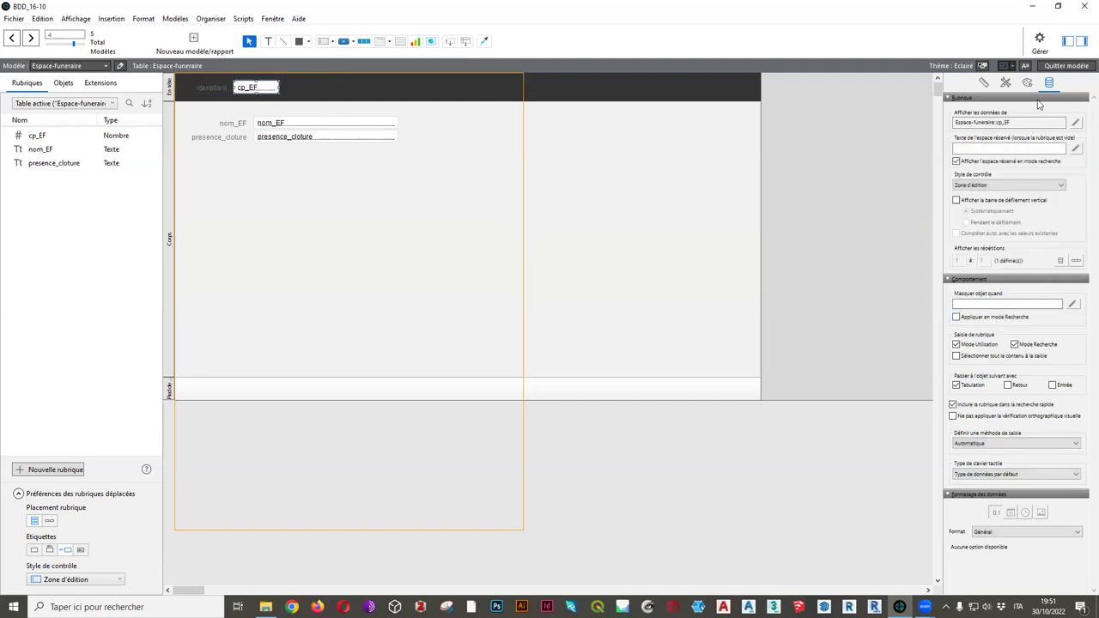
{"action": "left_click", "coordinate": [1027, 82]}
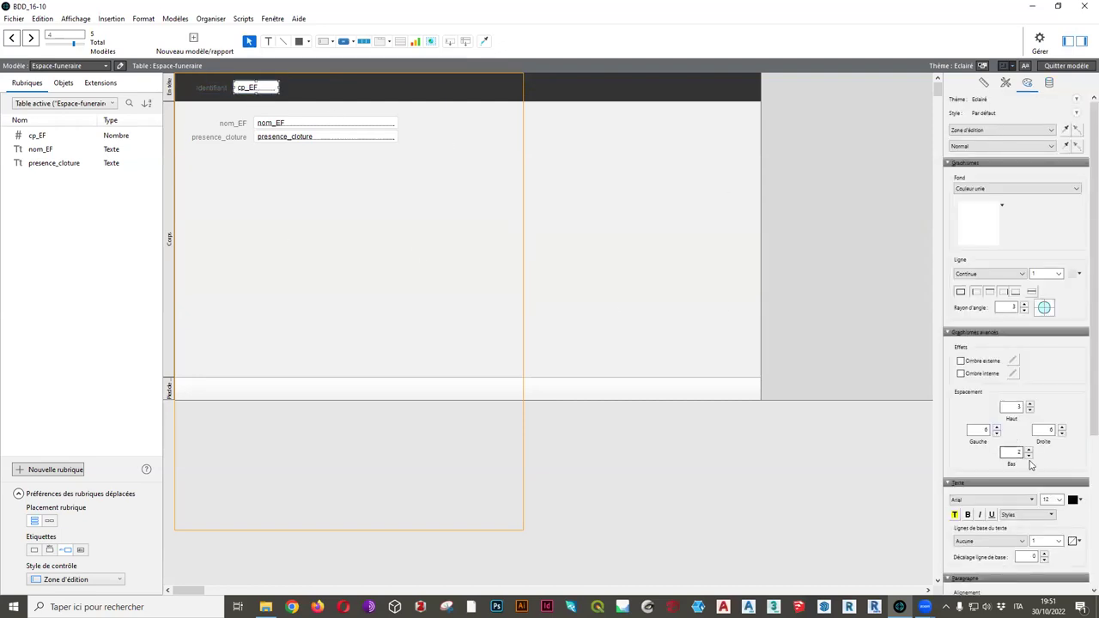
{"action": "left_click", "coordinate": [1072, 499]}
{"action": "left_click", "coordinate": [1036, 416]}
{"action": "left_click", "coordinate": [967, 514]}
{"action": "left_click", "coordinate": [1060, 499]}
{"action": "left_click", "coordinate": [1052, 546]}
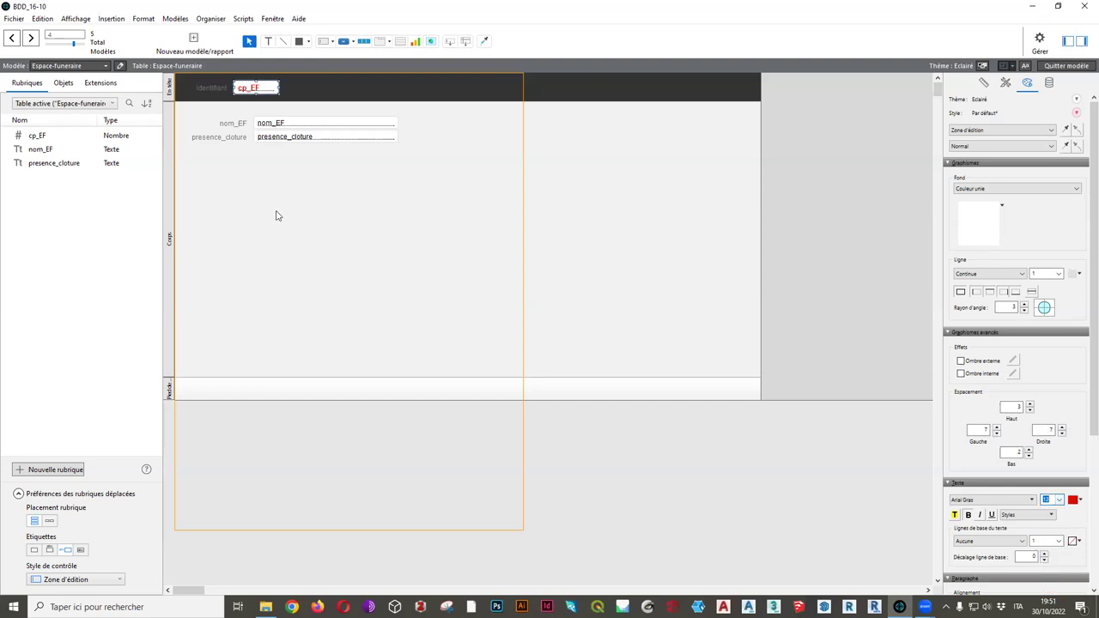
{"action": "left_click", "coordinate": [275, 213]}
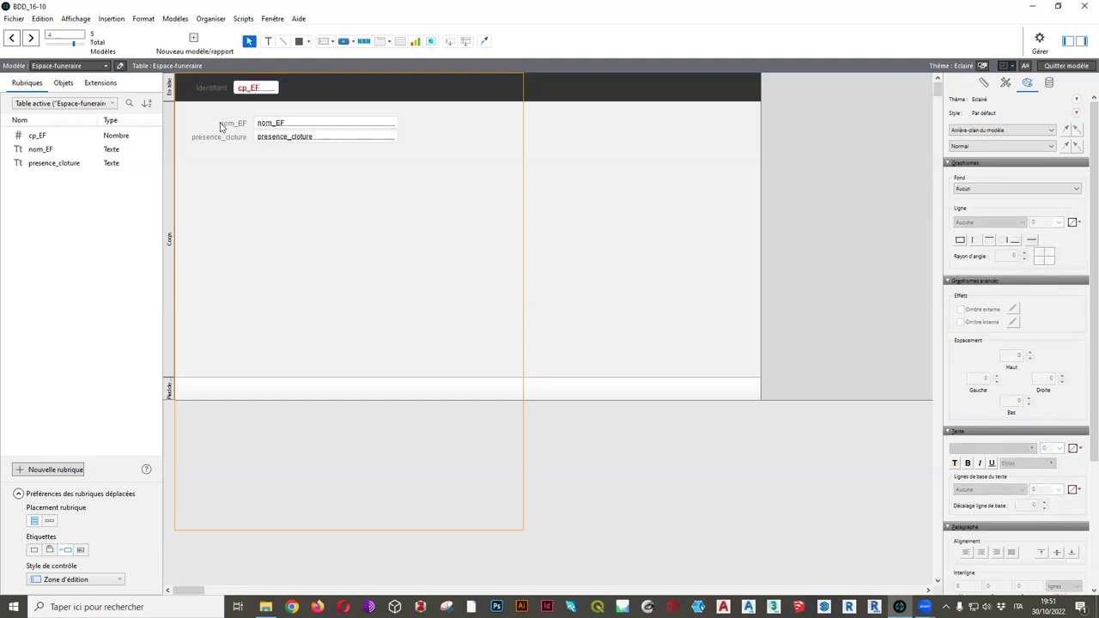
Move the nom_EF field together with its label up to just below the header
{"action": "left_click", "coordinate": [222, 126]}
{"action": "left_click", "coordinate": [271, 126], "text": "shift"}
{"action": "left_click_drag", "start_coordinate": [272, 125], "coordinate": [210, 113]}
Change the nom_EF label's text to "nom espace funéraire" and adjust its position beside the field
{"action": "left_click", "coordinate": [232, 112]}
{"action": "double_click", "coordinate": [213, 112]}
{"action": "key", "text": "BackSpace"}
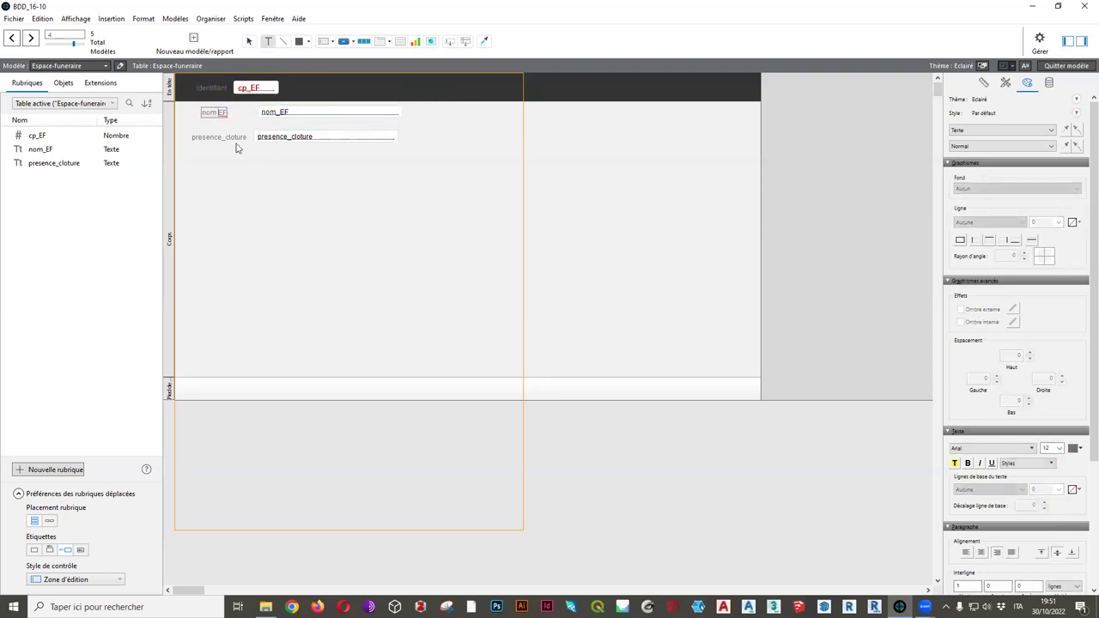
{"action": "type", "text": "espace fune"}
{"action": "type", "text": "raire"}
{"action": "key", "text": "Delete"}
{"action": "key", "text": "Escape"}
{"action": "left_click", "coordinate": [233, 115]}
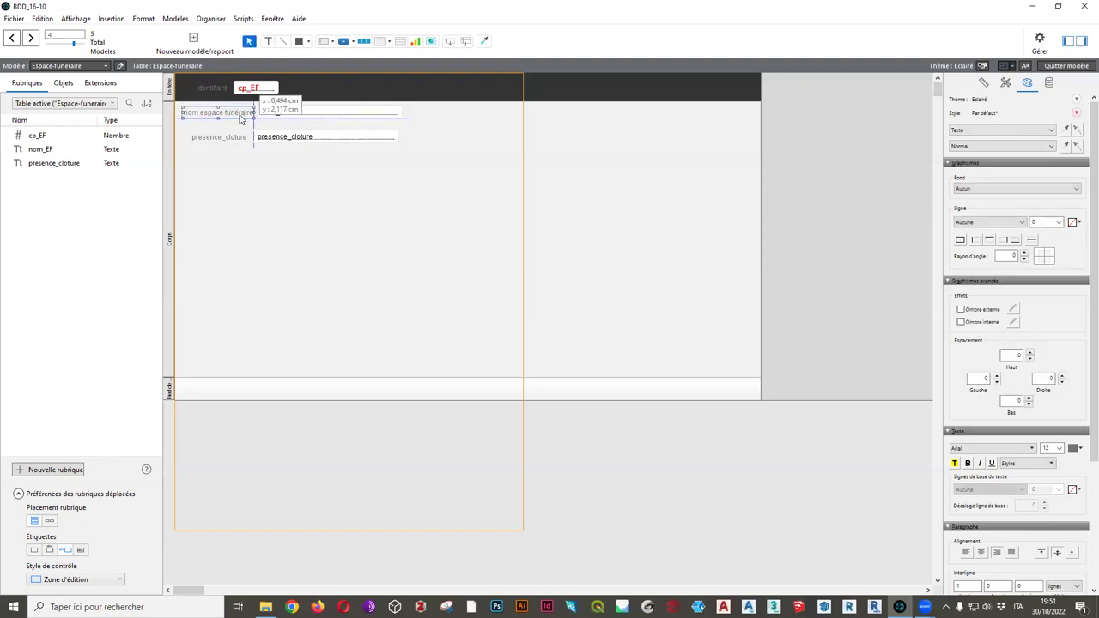
Correct the presence_cloture label's text to "présence clôture", using the spelling suggestion for the second word
{"action": "left_click", "coordinate": [228, 142]}
{"action": "left_click", "coordinate": [229, 141]}
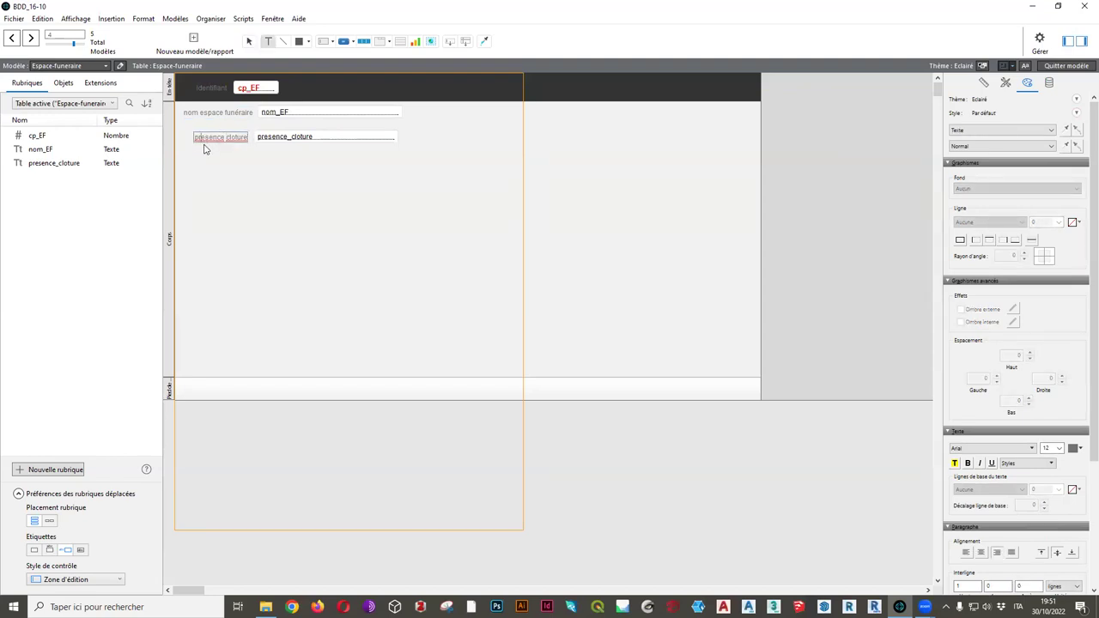
{"action": "type", "text": "ré"}
{"action": "right_click", "coordinate": [234, 142]}
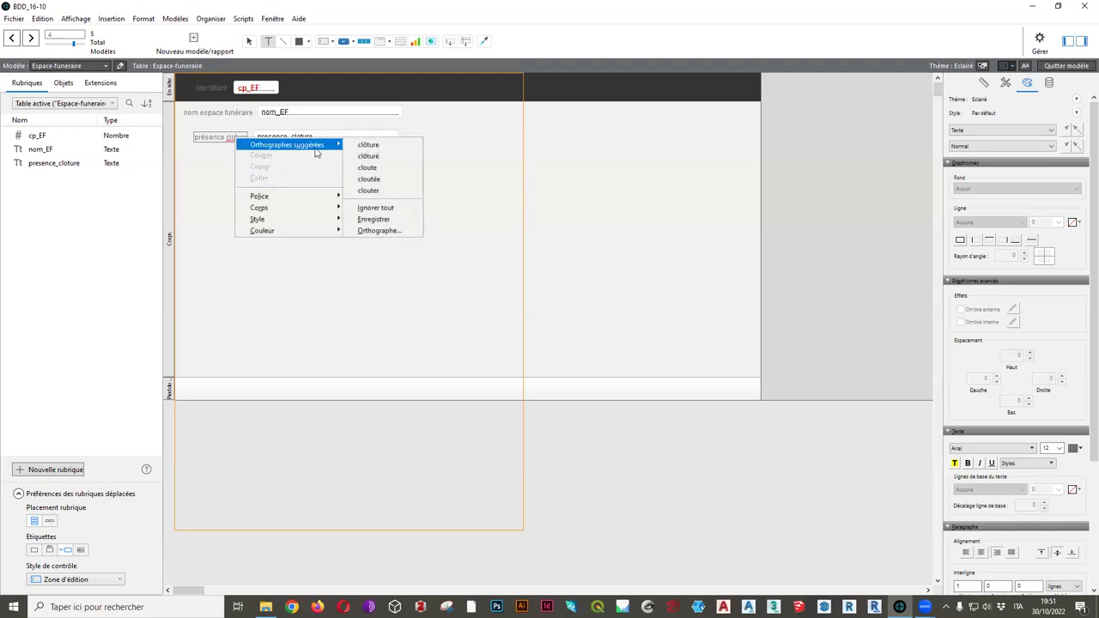
{"action": "left_click", "coordinate": [360, 146]}
{"action": "key", "text": "Escape"}
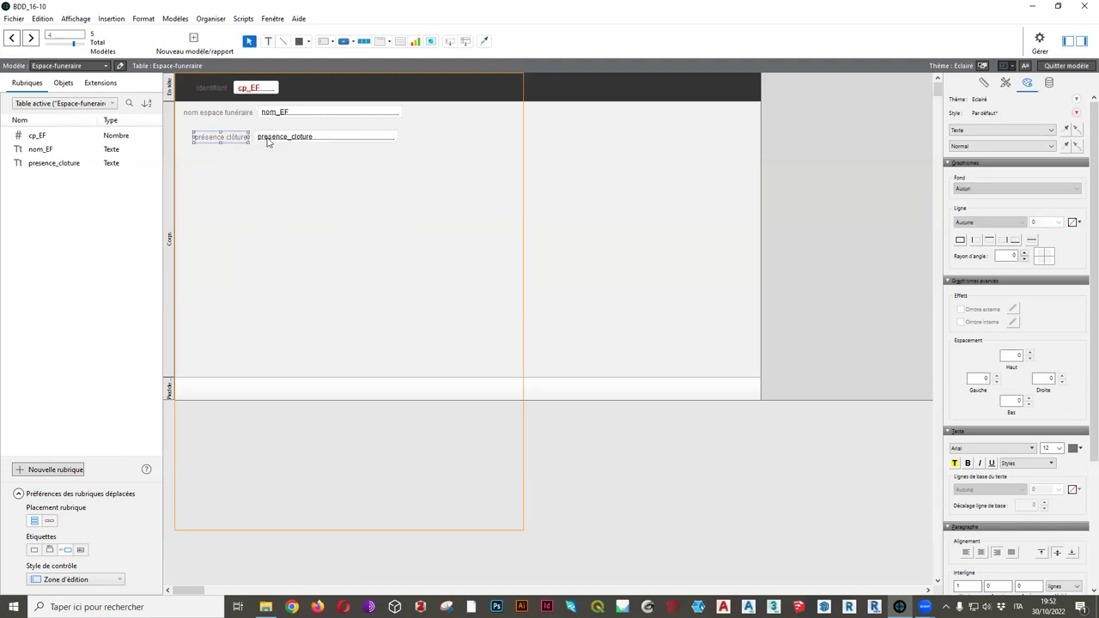
Align the presence_cloture field and its label with the nom_EF field and label above
{"action": "left_click", "coordinate": [281, 140]}
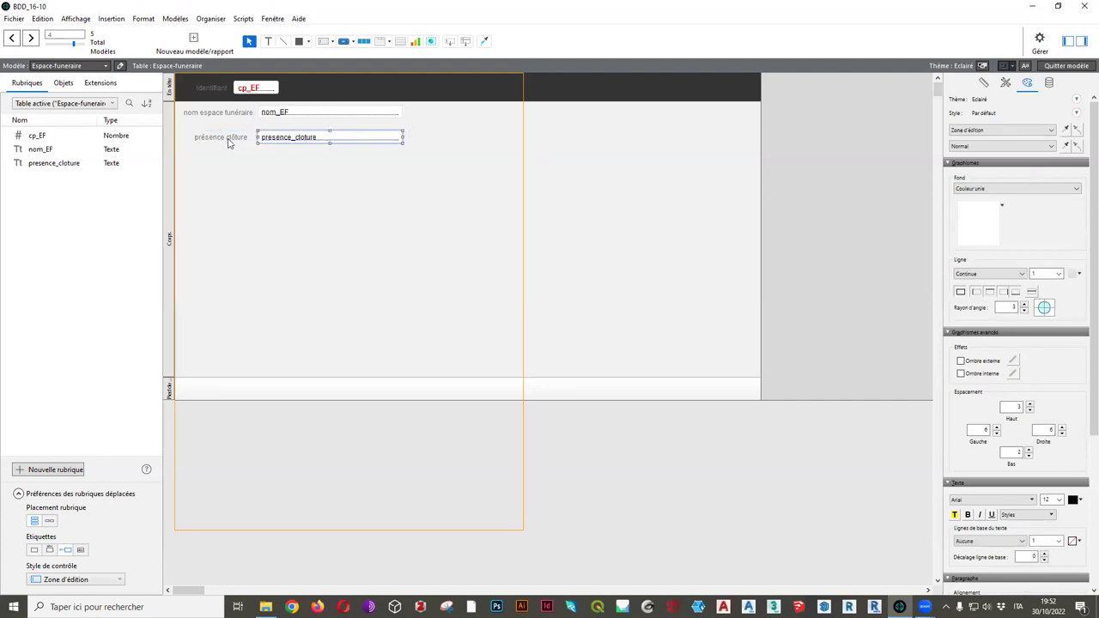
{"action": "left_click", "coordinate": [237, 140]}
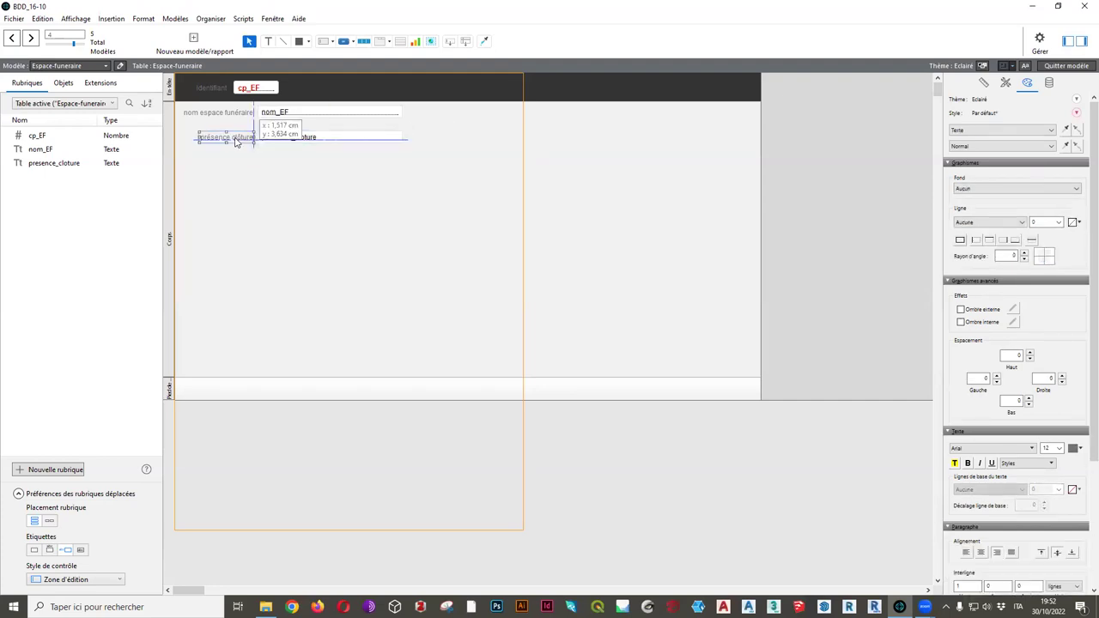
Set the presence_cloture field's control style to "Jeu de cercles d'option"
{"action": "left_click", "coordinate": [338, 134]}
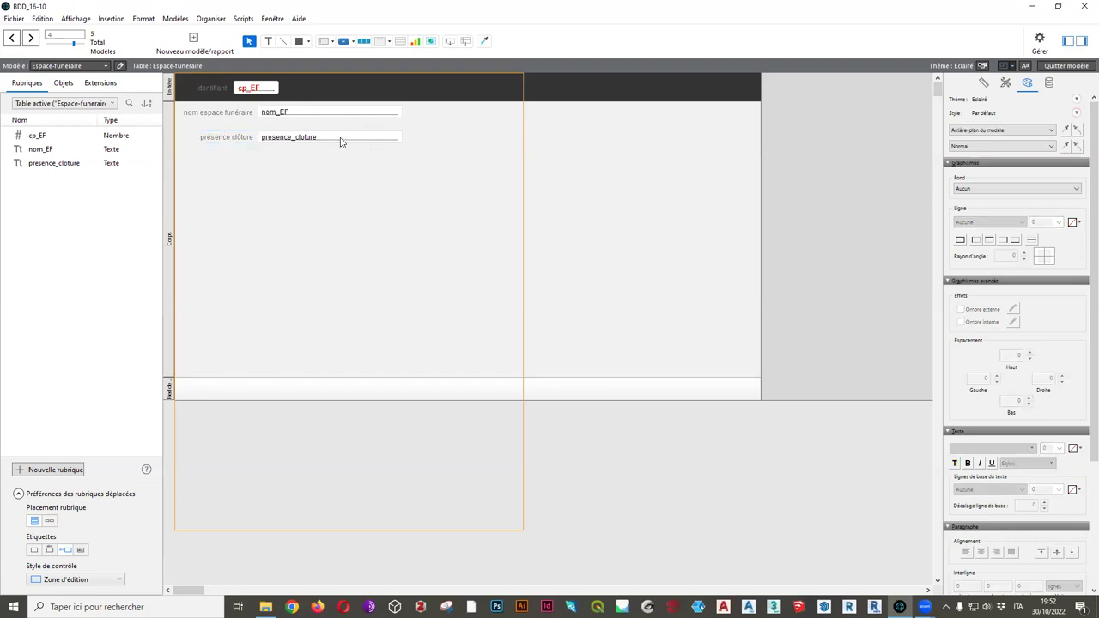
{"action": "left_click", "coordinate": [1049, 83]}
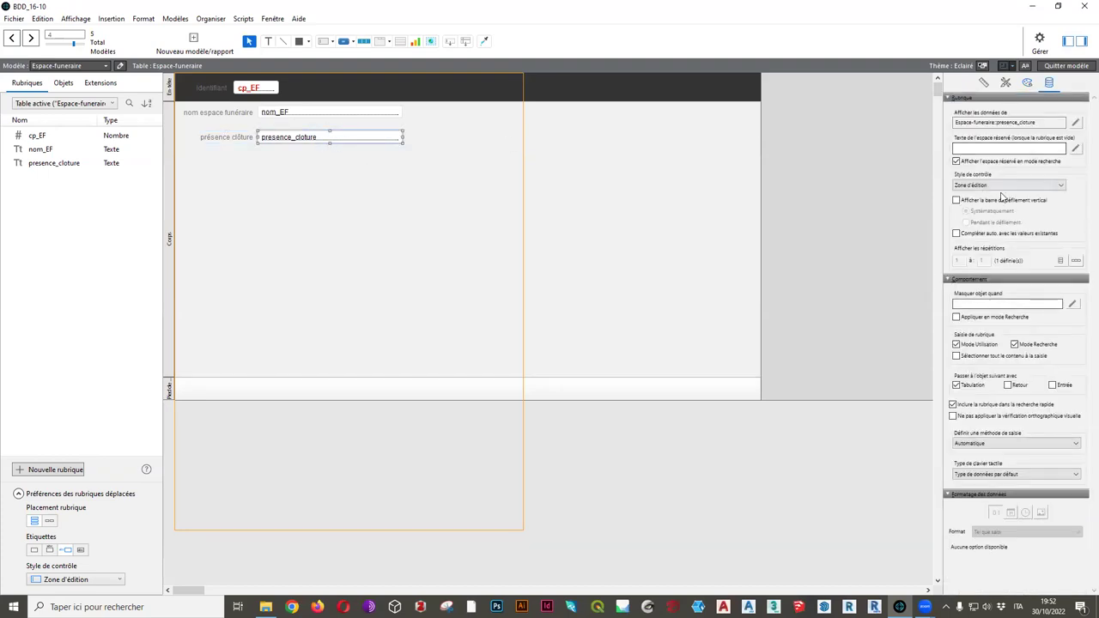
{"action": "left_click", "coordinate": [1009, 185]}
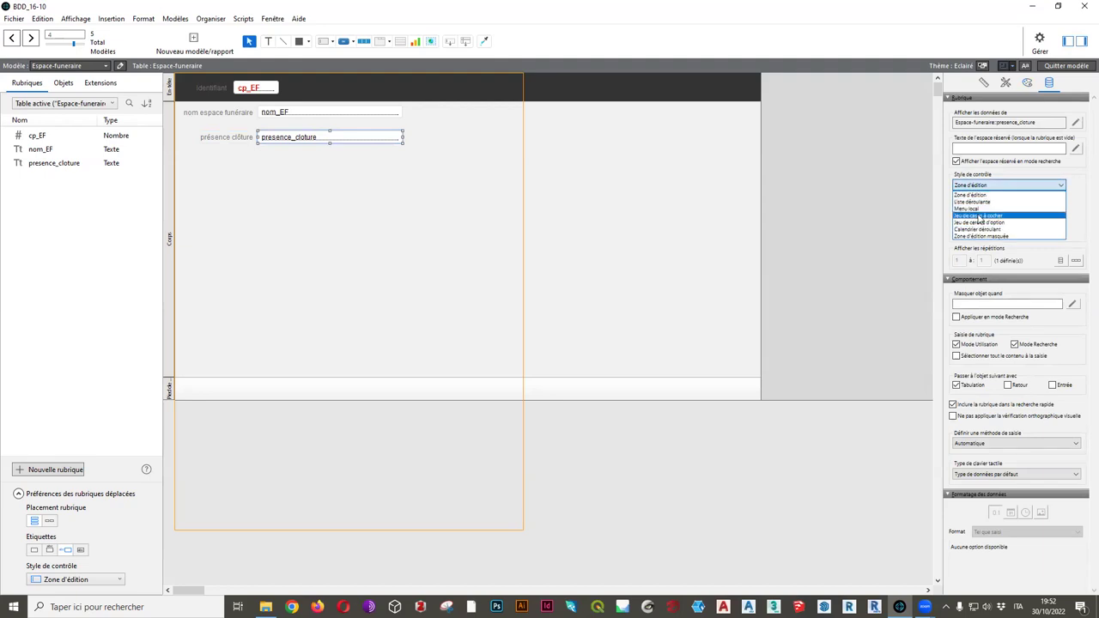
{"action": "left_click", "coordinate": [995, 223]}
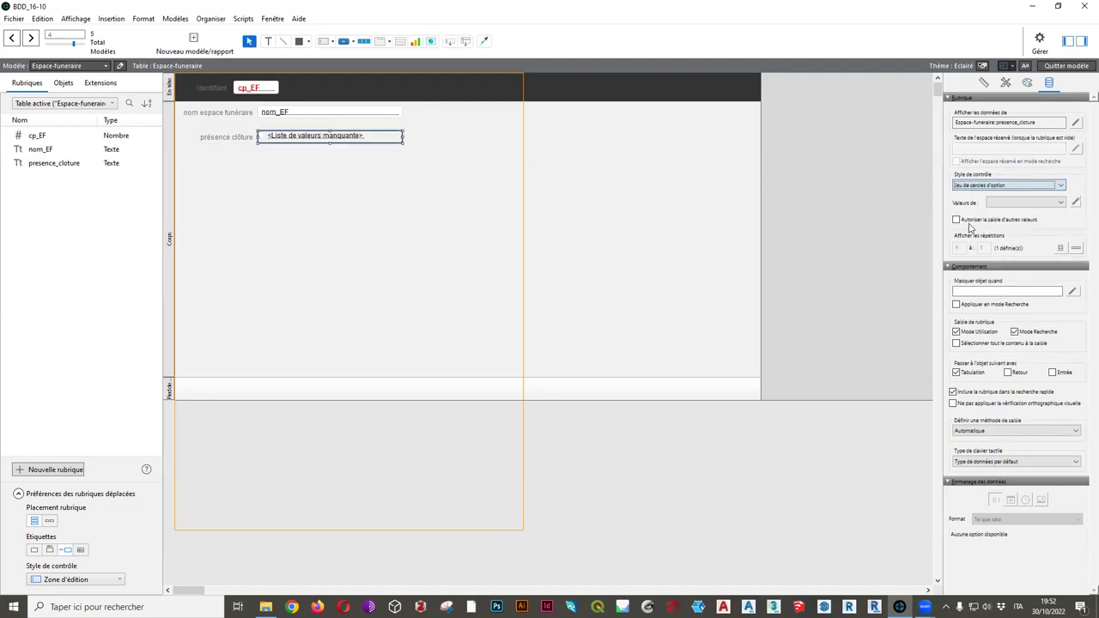
Create a custom value list named "pertinence" with the values oui and non, and use it for the presence_cloture field
{"action": "left_click", "coordinate": [1075, 202]}
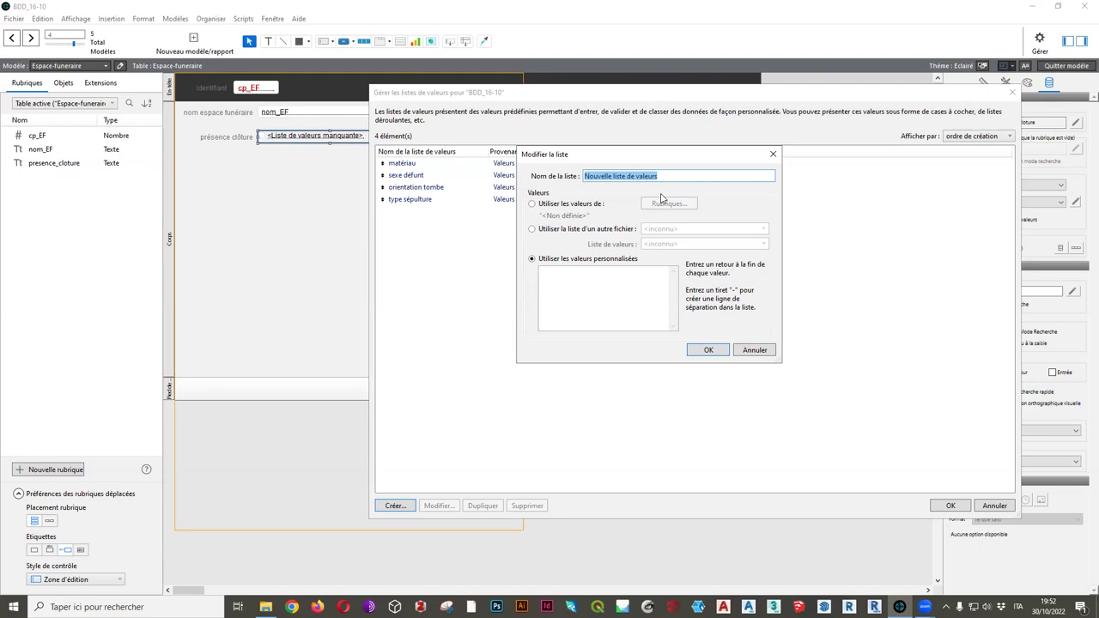
{"action": "type", "text": "pertience"}
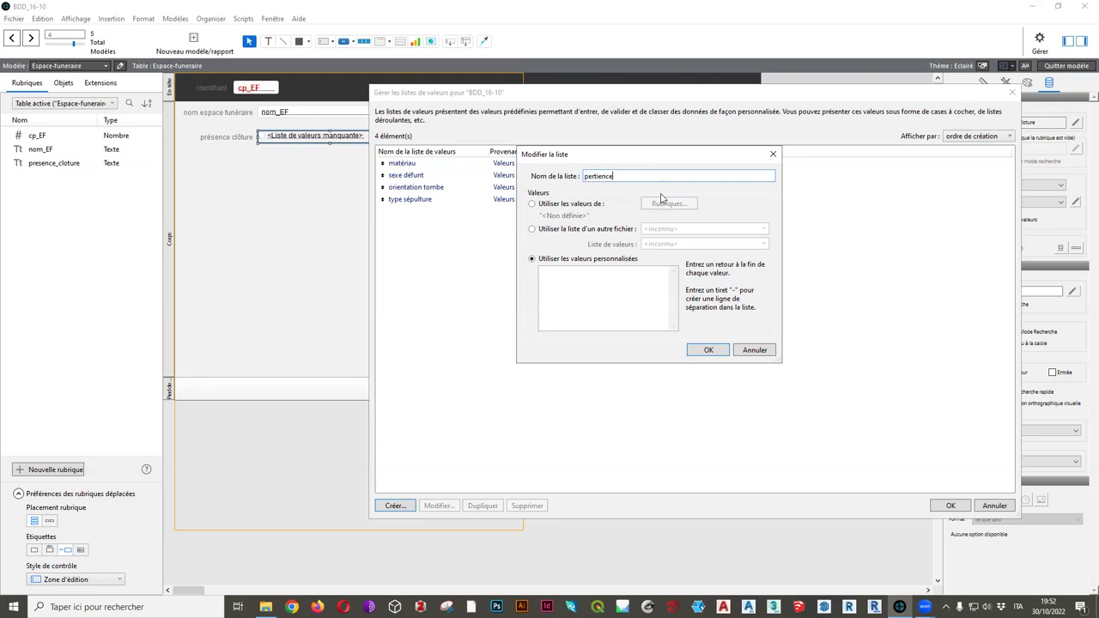
{"action": "type", "text": "ence"}
{"action": "type", "text": "non"}
{"action": "left_click", "coordinate": [704, 350]}
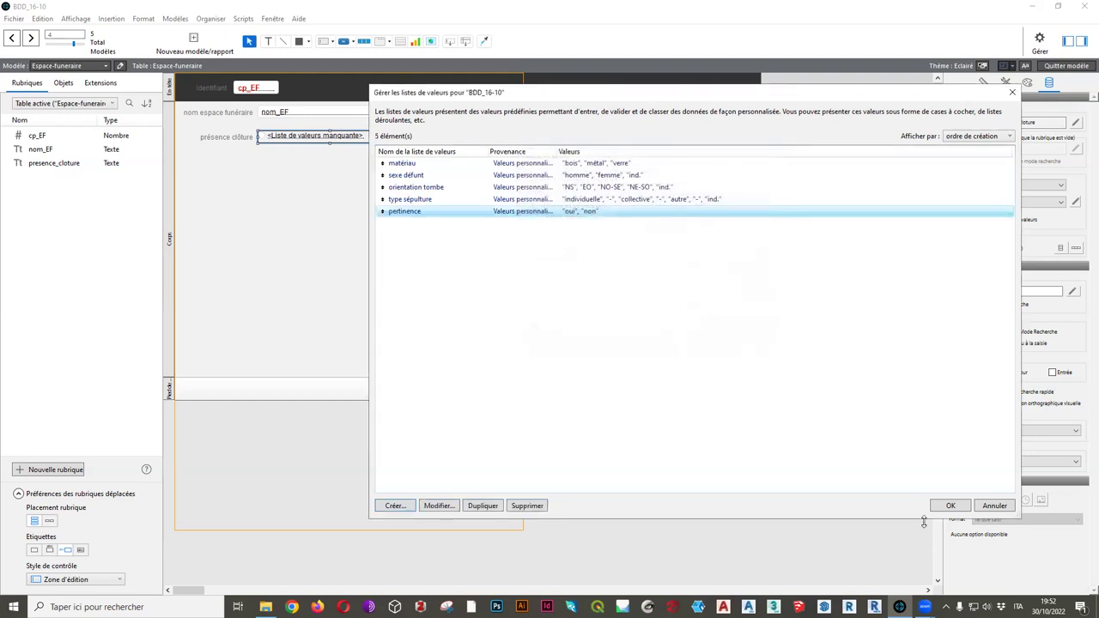
{"action": "left_click", "coordinate": [949, 507]}
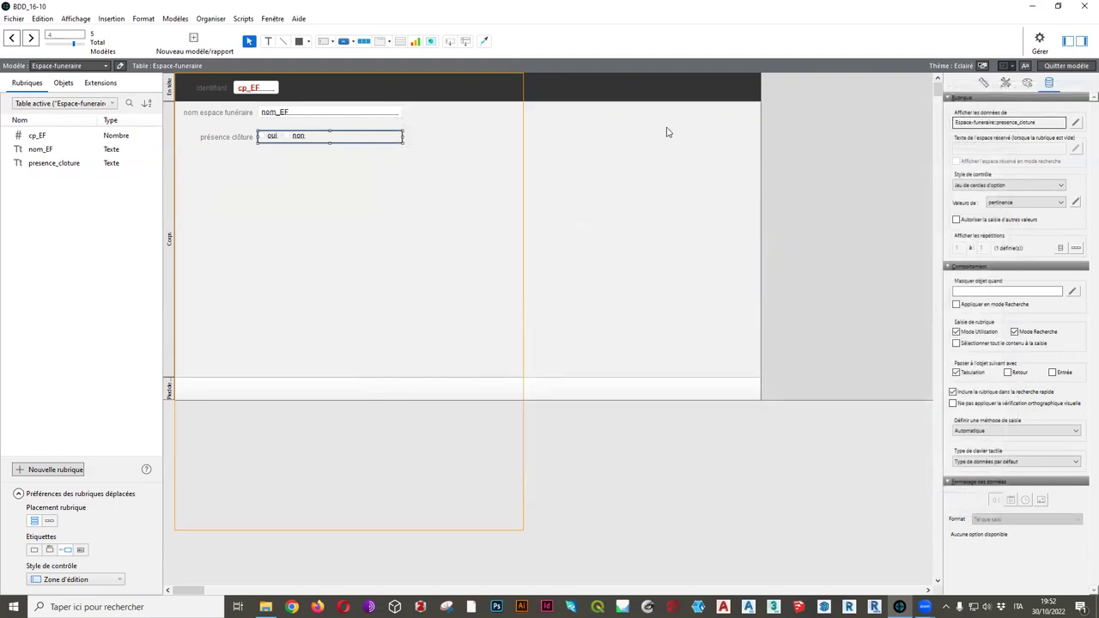
Add "ind." as a third value to the pertinence value list of the presence_cloture field
{"action": "double_click", "coordinate": [357, 140]}
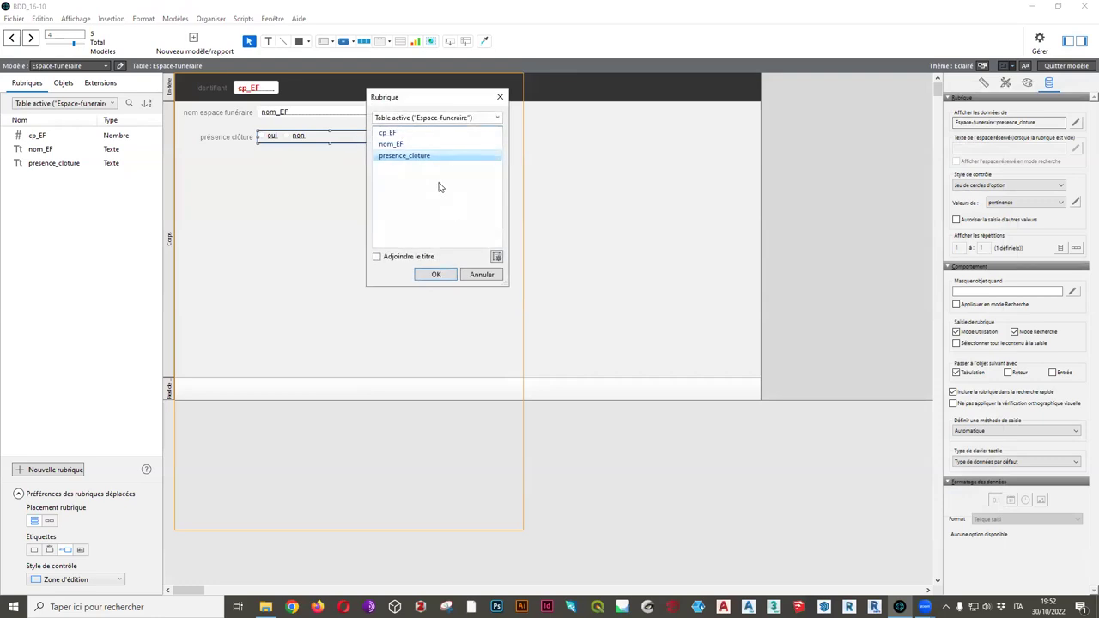
{"action": "left_click", "coordinate": [499, 96]}
{"action": "left_click", "coordinate": [1075, 202]}
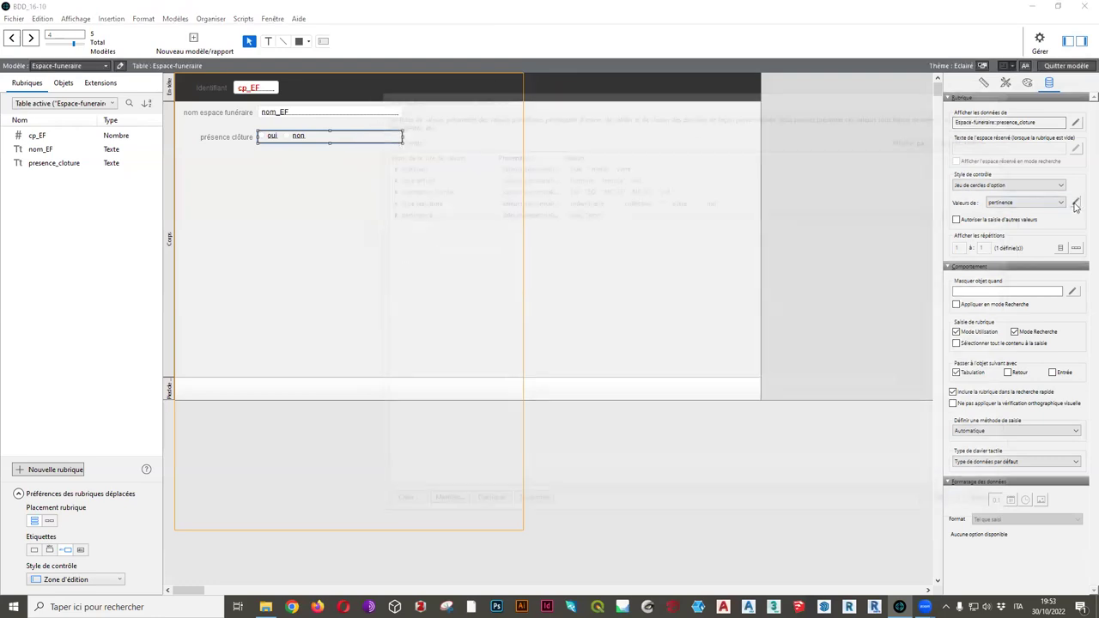
{"action": "double_click", "coordinate": [557, 212]}
{"action": "left_click", "coordinate": [575, 293]}
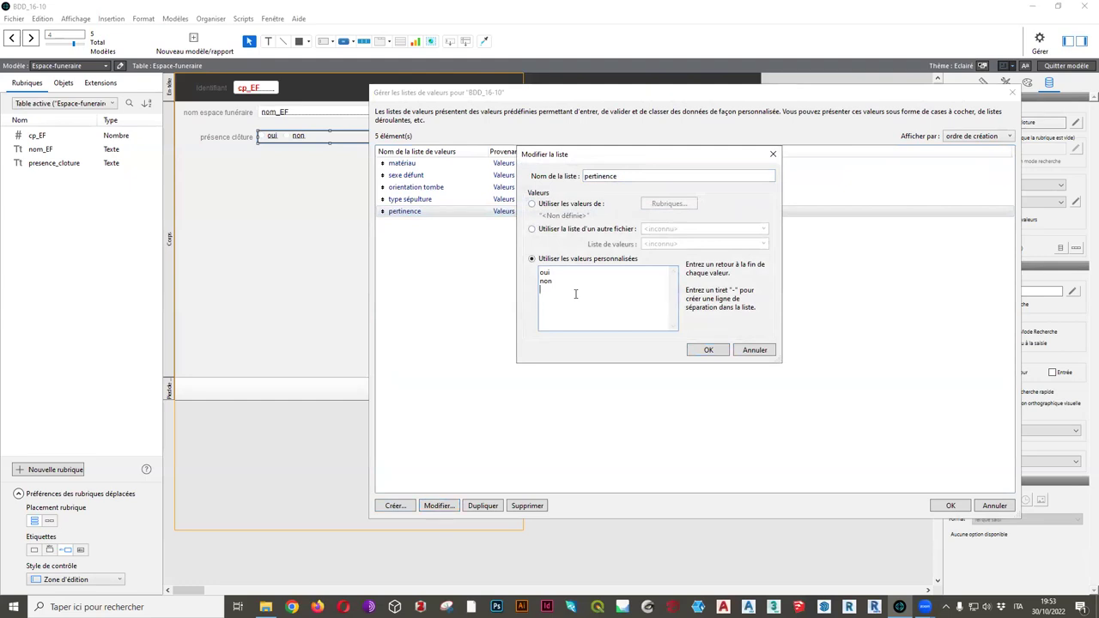
{"action": "key", "text": "Return"}
{"action": "type", "text": "ind."}
{"action": "left_click", "coordinate": [707, 351]}
{"action": "left_click", "coordinate": [947, 507]}
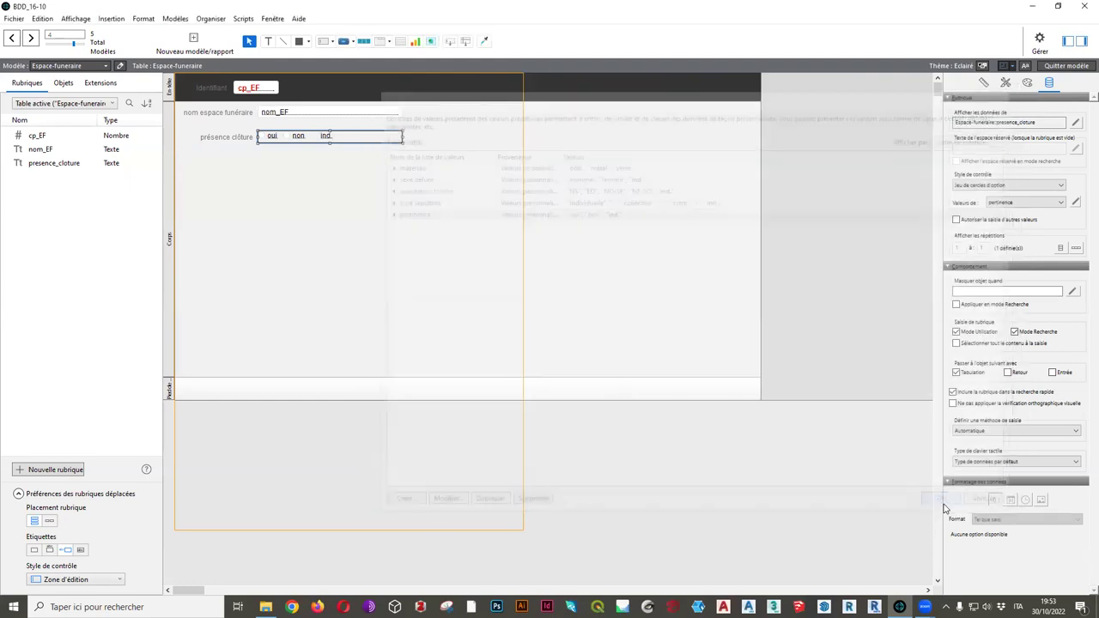
Exit layout editing, saving the changes, and create an Espace-funeraire record with the nom espace funéraire "Montparnasse"
{"action": "left_click", "coordinate": [1064, 69]}
{"action": "left_click", "coordinate": [387, 317]}
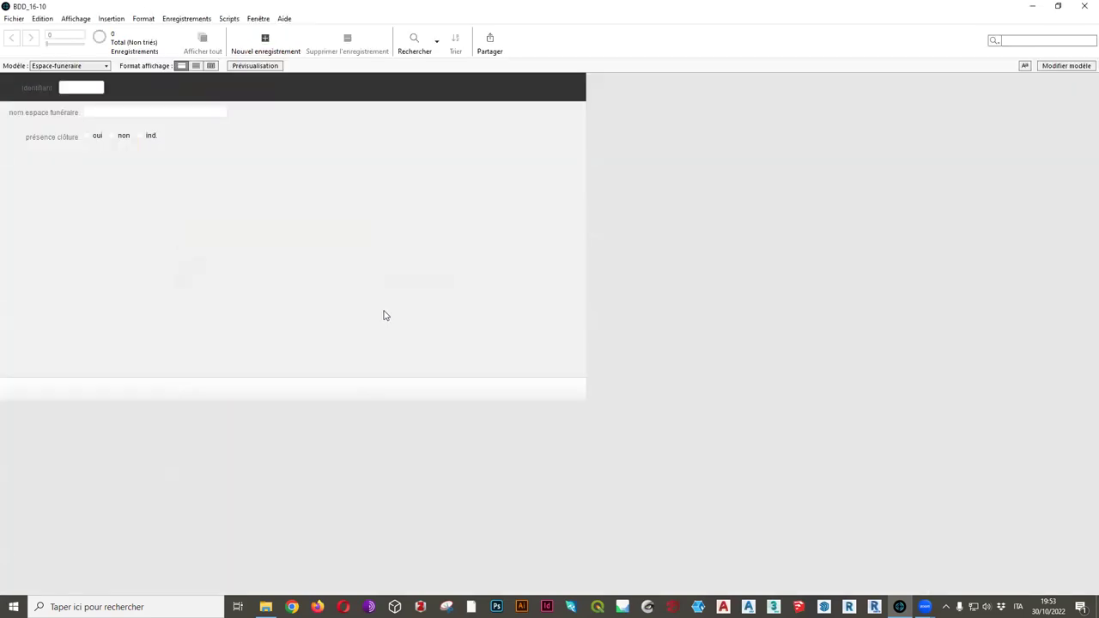
{"action": "left_click", "coordinate": [280, 41]}
{"action": "left_click", "coordinate": [110, 111]}
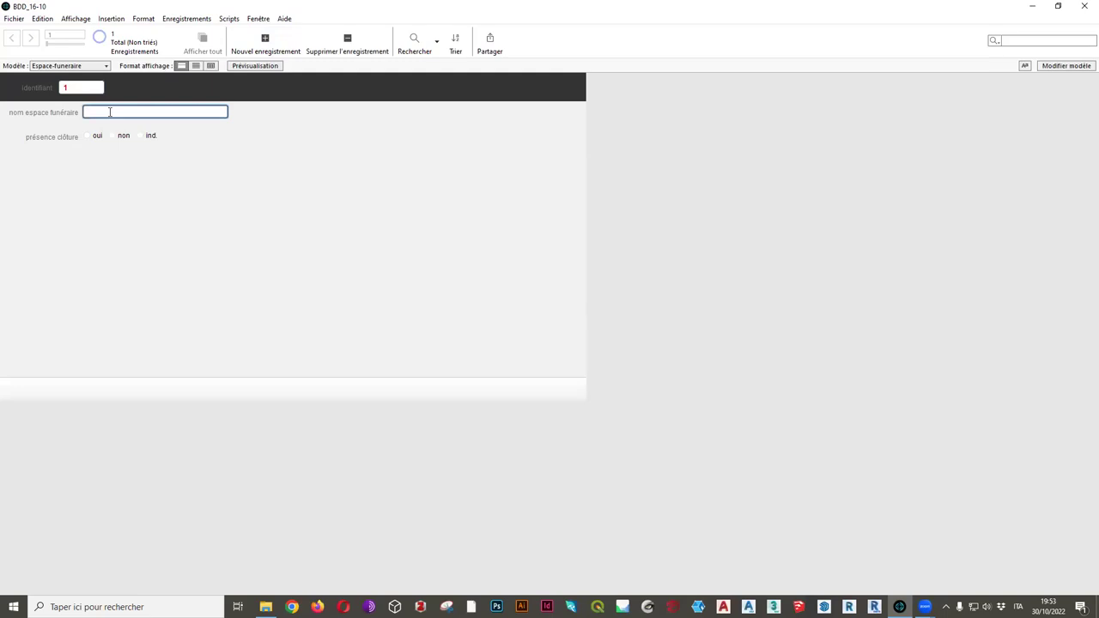
{"action": "type", "text": "Montparanasse"}
Create a second Espace-funeraire record with the nom espace funéraire "Montmartre"
{"action": "left_click", "coordinate": [266, 43]}
{"action": "left_click", "coordinate": [144, 112]}
{"action": "type", "text": "MontM"}
{"action": "key", "text": "BackSpace"}
{"action": "type", "text": "martre"}
Create a third Espace-funeraire record with the nom espace funéraire "Père Lachaise" and check the name's spelling
{"action": "left_click", "coordinate": [266, 43]}
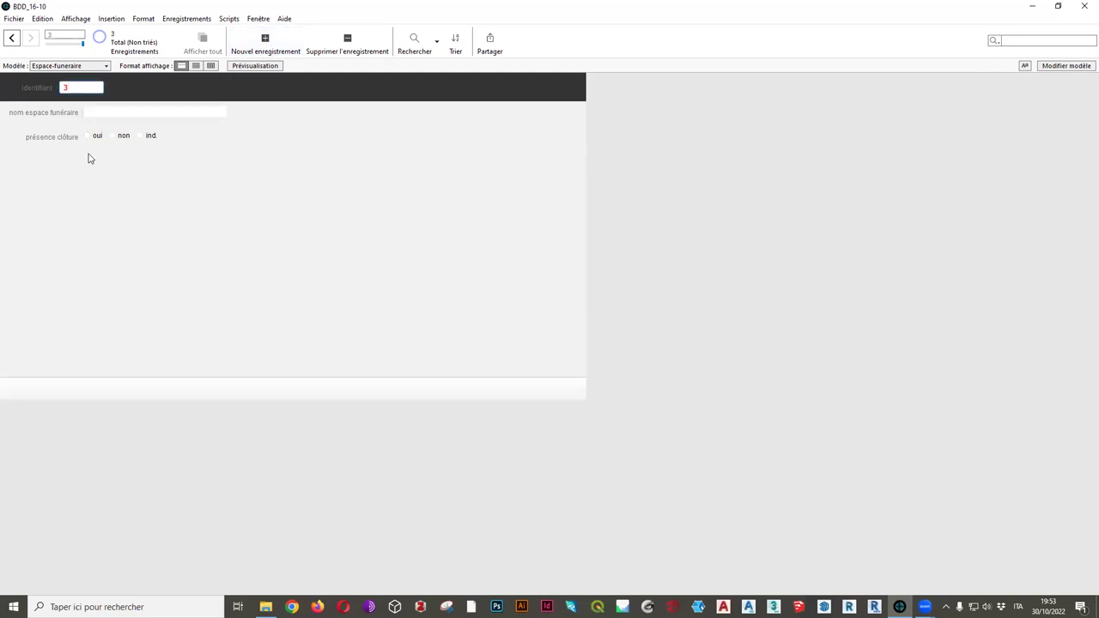
{"action": "left_click", "coordinate": [107, 114]}
{"action": "type", "text": "Père Lachaise"}
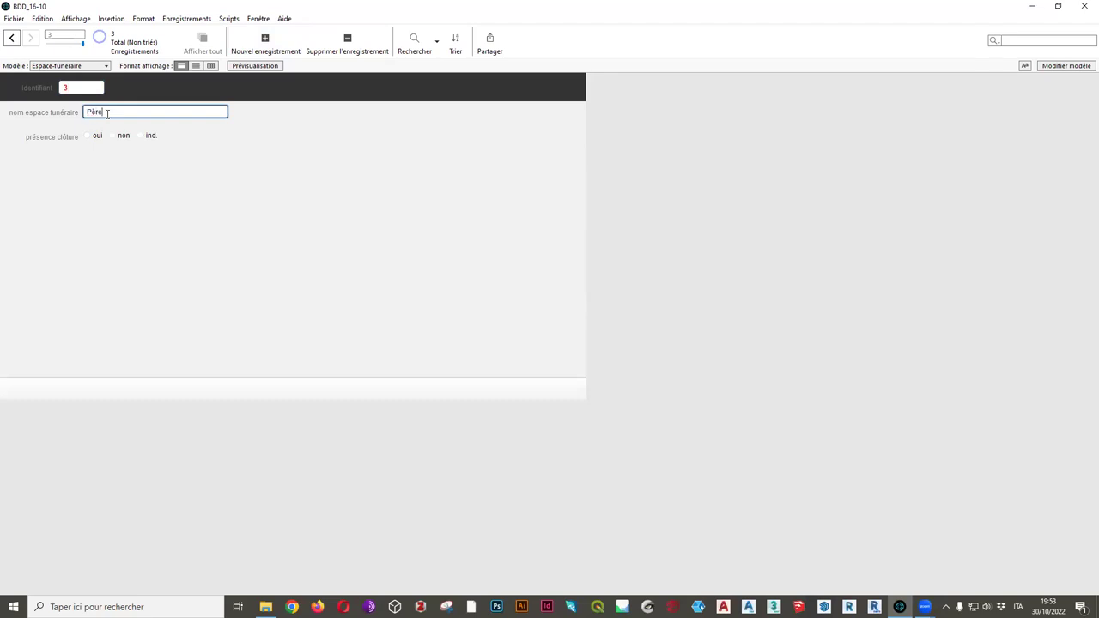
{"action": "left_click", "coordinate": [258, 282]}
{"action": "left_click", "coordinate": [126, 114]}
{"action": "right_click", "coordinate": [120, 114]}
{"action": "mouse_move", "coordinate": [140, 121]}
{"action": "left_click", "coordinate": [89, 170]}
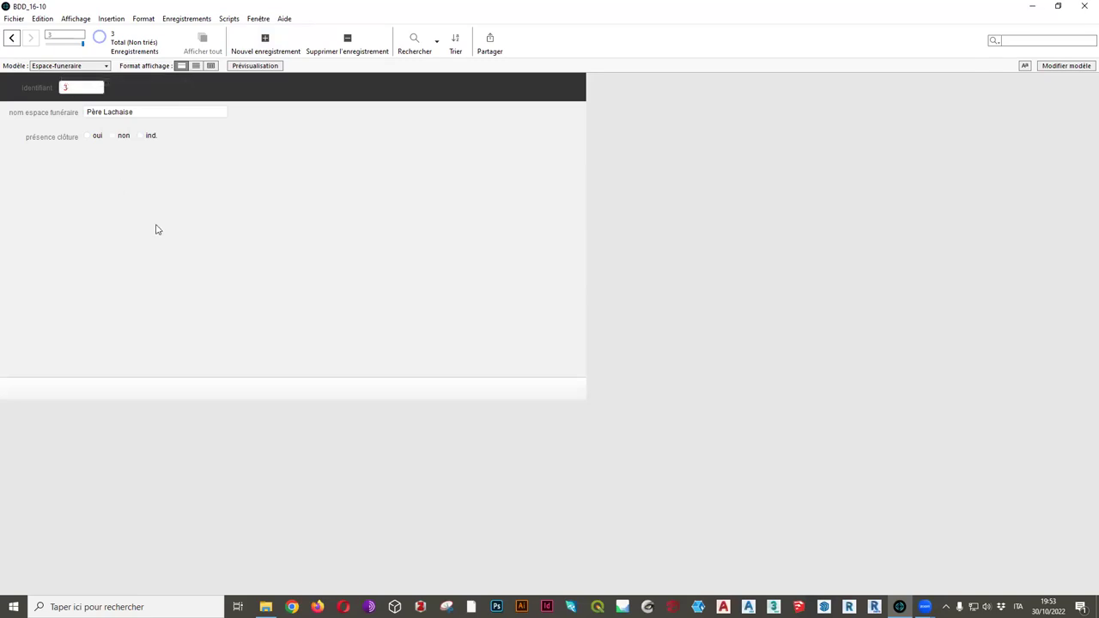
Set présence clôture to oui for the Montparnasse record and to ind. for the Père Lachaise record, and return to the first record
{"action": "left_click", "coordinate": [10, 40]}
{"action": "left_click", "coordinate": [10, 40]}
{"action": "left_click", "coordinate": [30, 40]}
{"action": "left_click", "coordinate": [30, 39]}
{"action": "left_click", "coordinate": [141, 136]}
{"action": "left_click", "coordinate": [12, 39]}
{"action": "left_click", "coordinate": [12, 39]}
Review the relationship graph to see how Espace-funeraire and Tombe are linked, and close it without changes
{"action": "left_click", "coordinate": [14, 19]}
{"action": "mouse_move", "coordinate": [87, 112]}
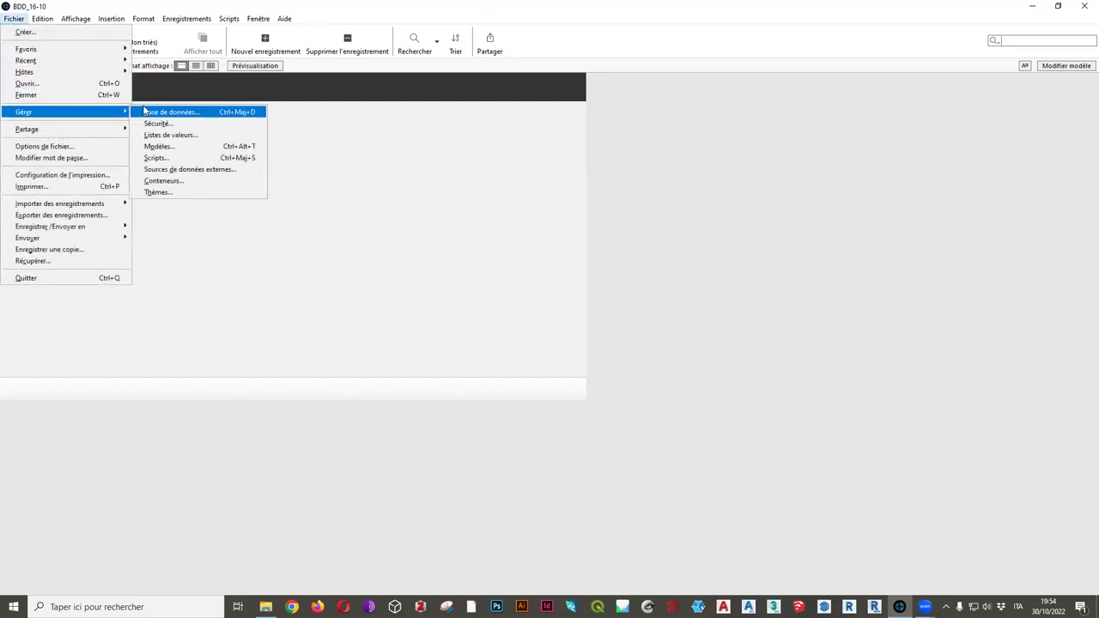
{"action": "left_click", "coordinate": [170, 112]}
{"action": "left_click", "coordinate": [380, 61]}
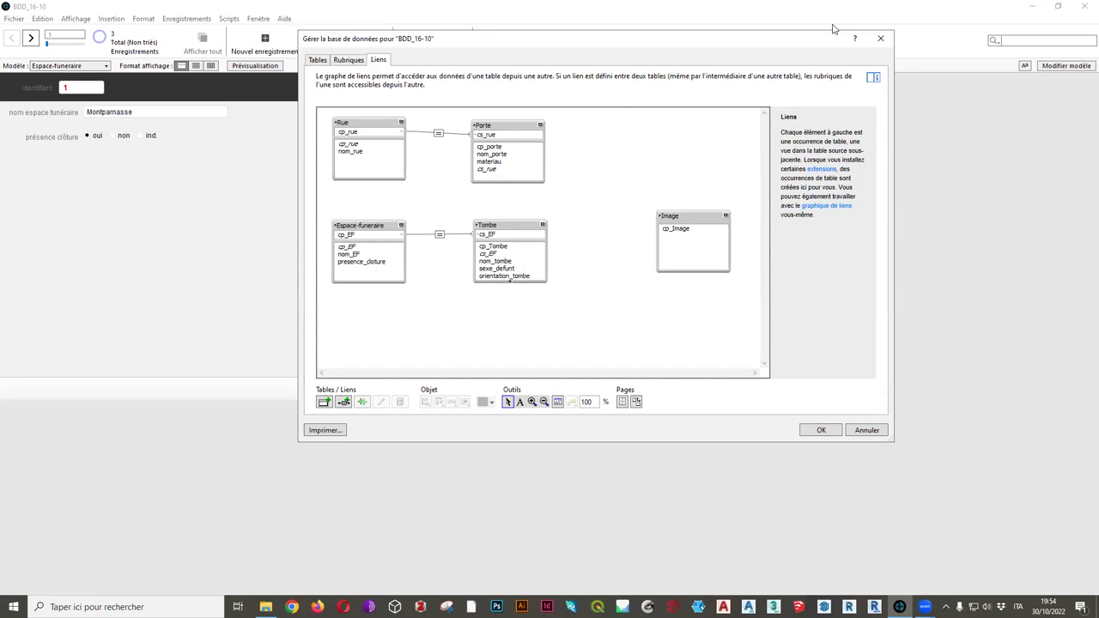
{"action": "key", "text": "Escape"}
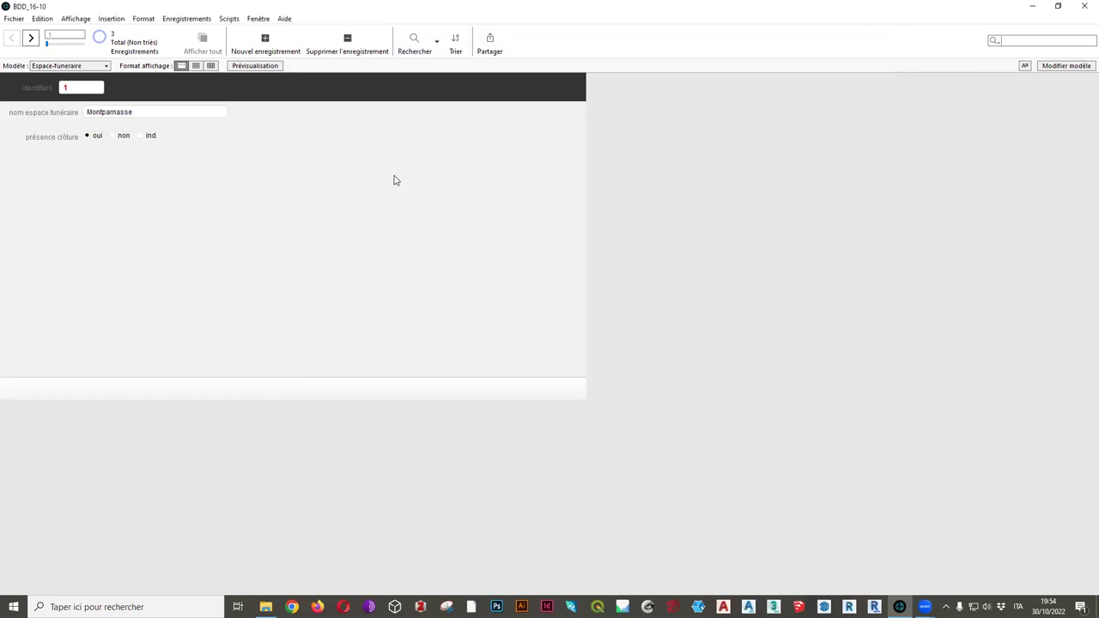
Switch to the Tombe layout and open the cs_EF field of record T52 for entry
{"action": "left_click", "coordinate": [101, 68]}
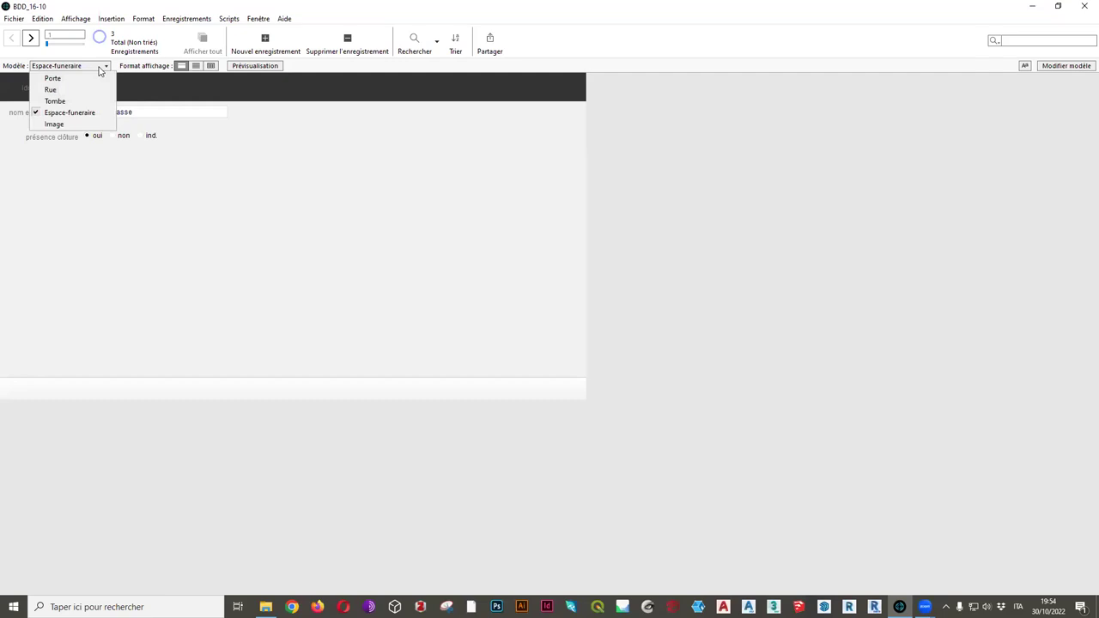
{"action": "left_click", "coordinate": [74, 103]}
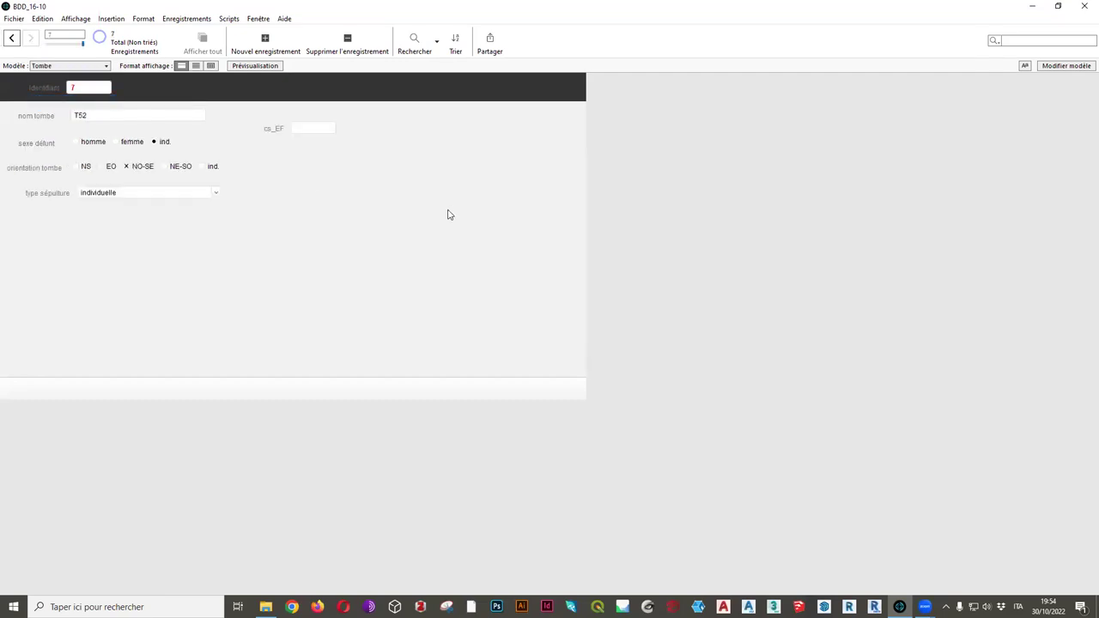
{"action": "left_click", "coordinate": [309, 128]}
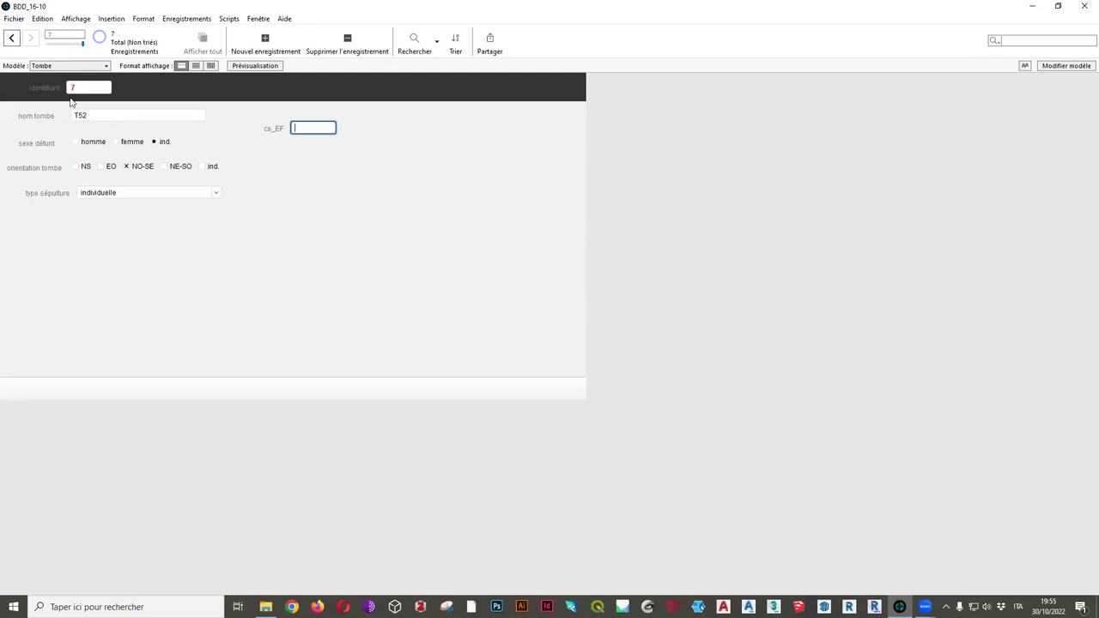
Check the funerary space identifier in the Espace-funeraire layout, and set cs_EF to 1 for tomb T52 in the Tombe layout
{"action": "left_click", "coordinate": [38, 67]}
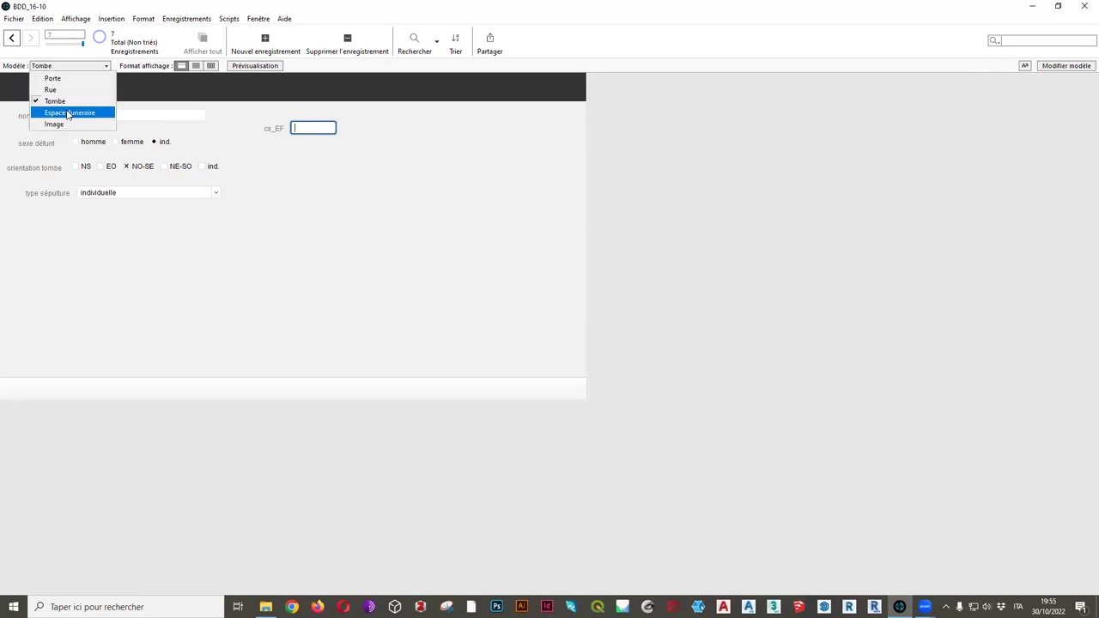
{"action": "left_click", "coordinate": [68, 113]}
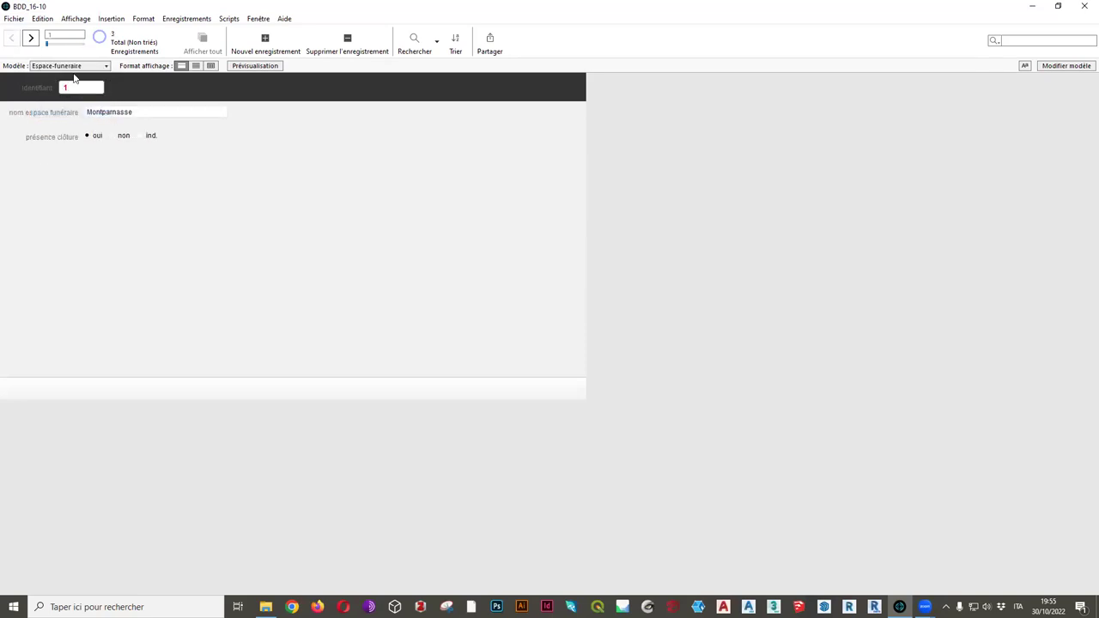
{"action": "left_click", "coordinate": [84, 67]}
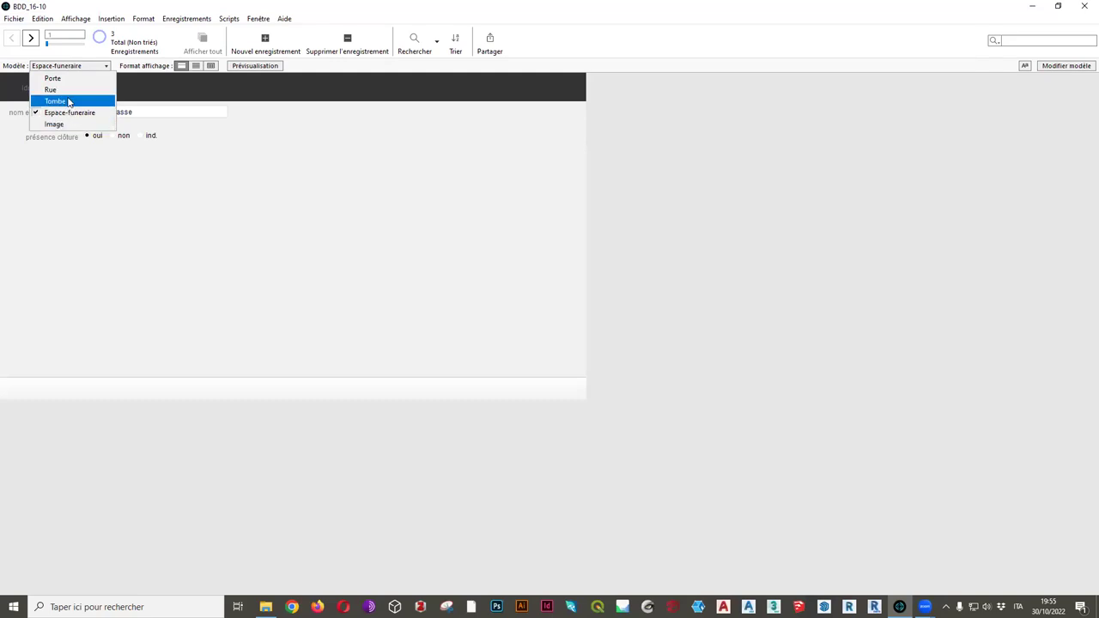
{"action": "left_click", "coordinate": [63, 101]}
{"action": "left_click", "coordinate": [297, 131]}
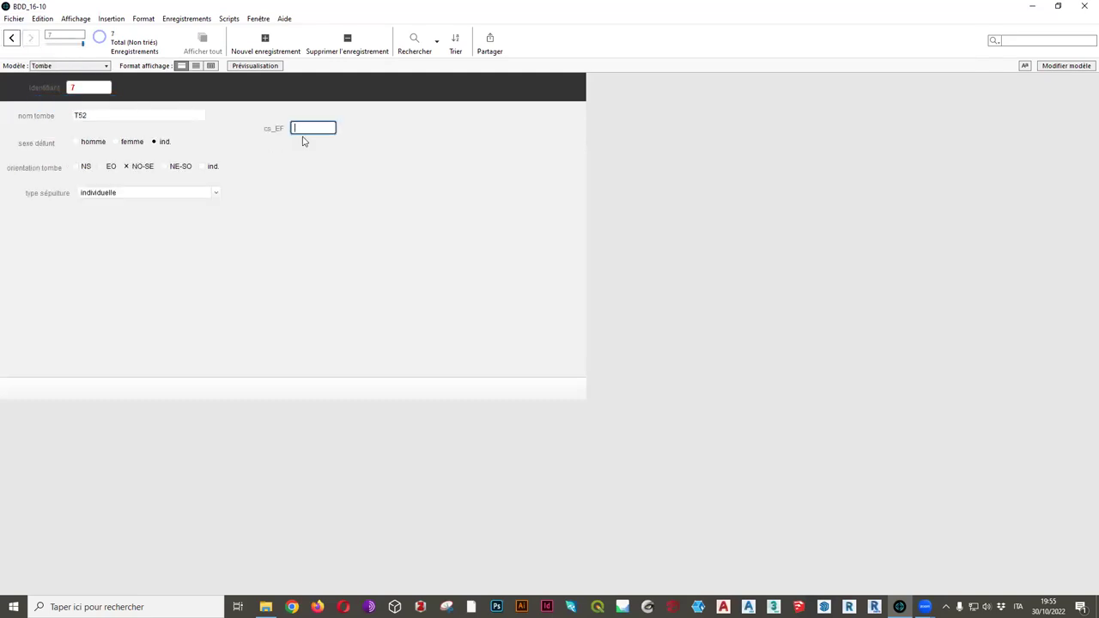
{"action": "type", "text": "1"}
{"action": "left_click", "coordinate": [326, 244]}
Set cs_EF to 1 for tomb T54, staying in the Tombe layout
{"action": "left_click", "coordinate": [14, 38]}
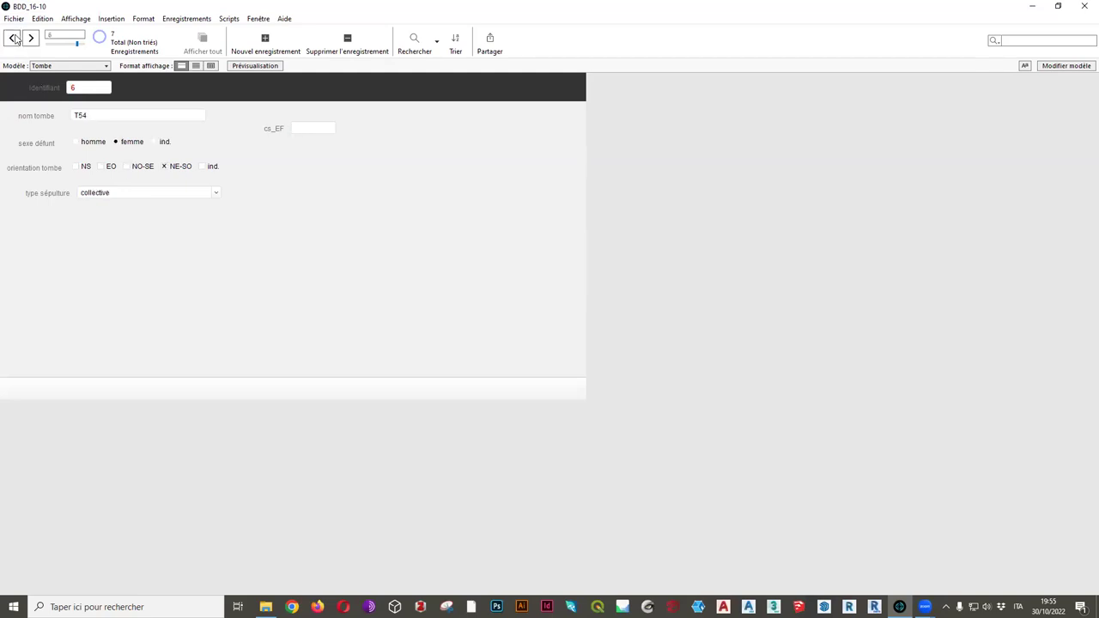
{"action": "left_click", "coordinate": [322, 133]}
{"action": "type", "text": "1"}
{"action": "left_click", "coordinate": [72, 66]}
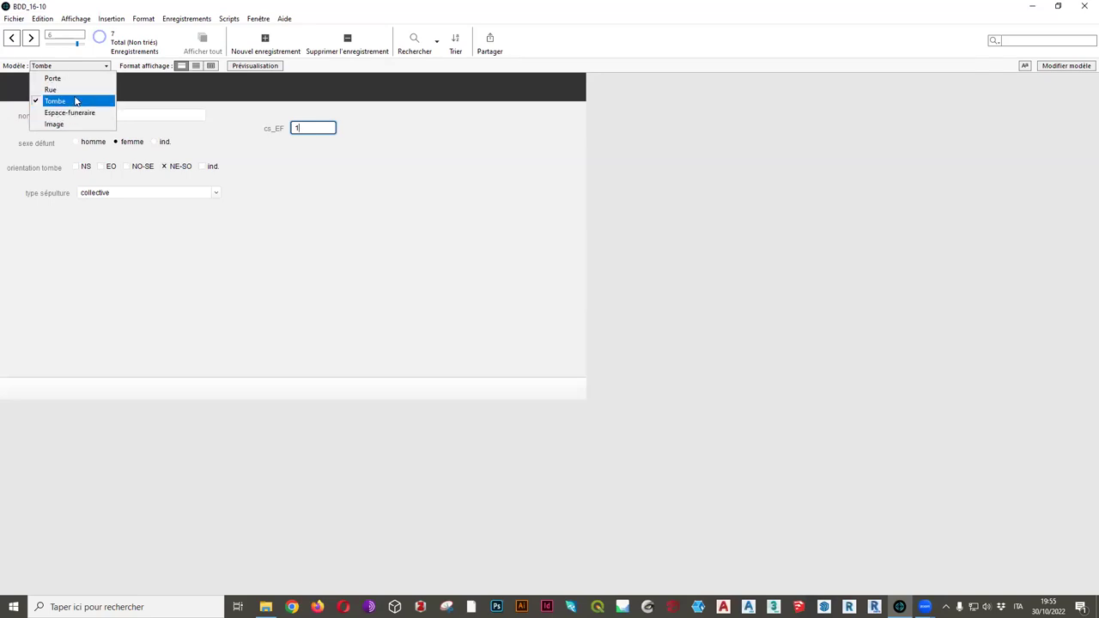
{"action": "left_click", "coordinate": [55, 101]}
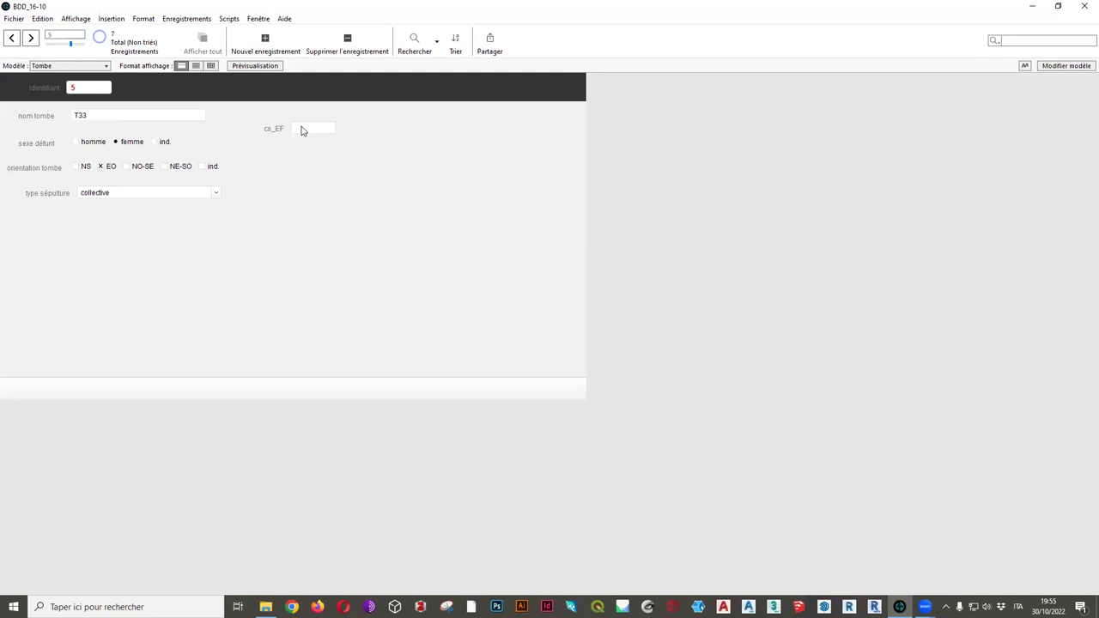
Work back through the earlier tomb records from T33 to T23, filling in cs_EF, including the value 2
{"action": "left_click", "coordinate": [11, 38]}
{"action": "left_click", "coordinate": [318, 127]}
{"action": "left_click", "coordinate": [13, 38]}
{"action": "left_click", "coordinate": [319, 127]}
{"action": "type", "text": "2"}
{"action": "left_click", "coordinate": [12, 38]}
{"action": "left_click", "coordinate": [309, 128]}
{"action": "left_click", "coordinate": [12, 38]}
{"action": "left_click", "coordinate": [297, 128]}
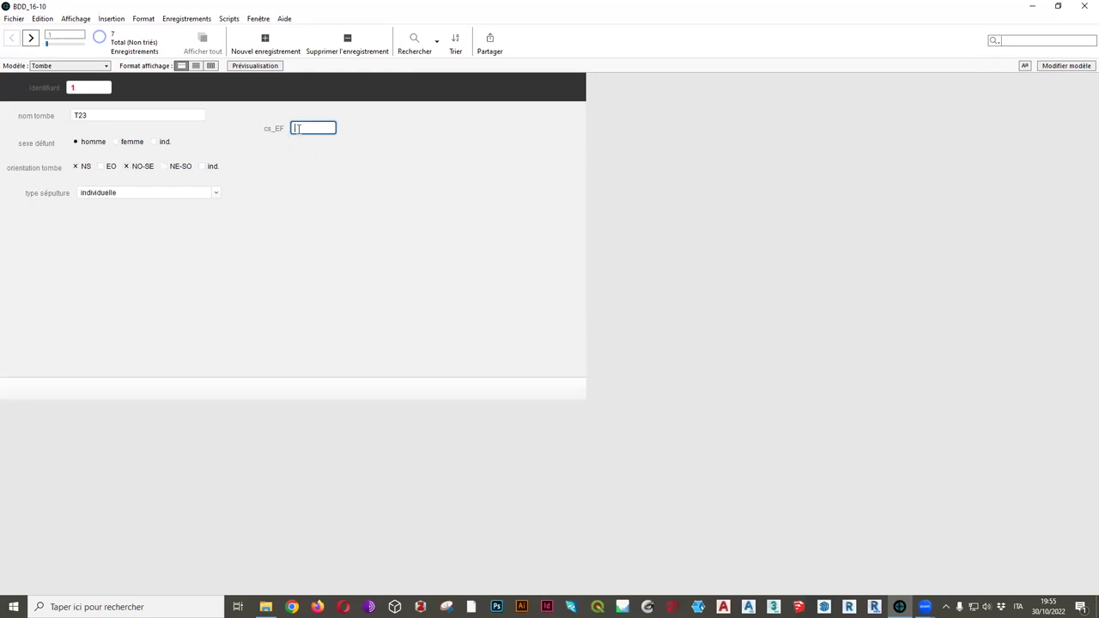
Browse the tomb records from T23 forward to T52 to review their cs_EF values
{"action": "left_click", "coordinate": [30, 39]}
{"action": "left_click", "coordinate": [10, 43]}
{"action": "left_click", "coordinate": [32, 38]}
{"action": "left_click", "coordinate": [32, 39]}
{"action": "left_click", "coordinate": [30, 43]}
{"action": "left_click", "coordinate": [32, 37]}
{"action": "left_click", "coordinate": [32, 42]}
{"action": "left_click", "coordinate": [32, 40]}
Open the Tombe layout for editing and show the available screen-size presets
{"action": "left_click", "coordinate": [1064, 66]}
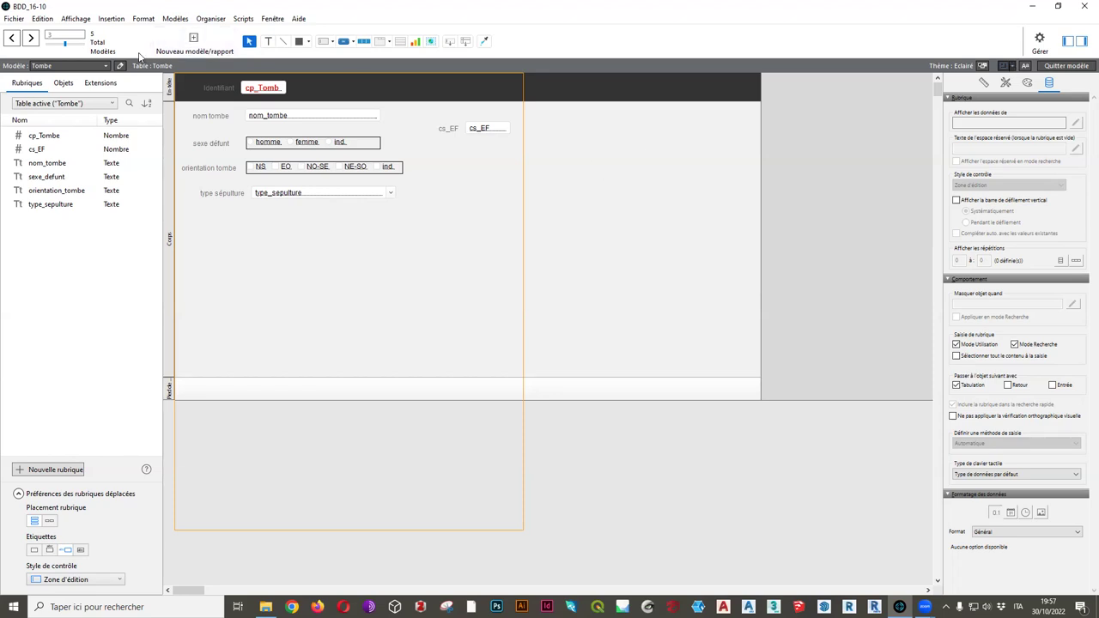
{"action": "left_click", "coordinate": [1013, 67]}
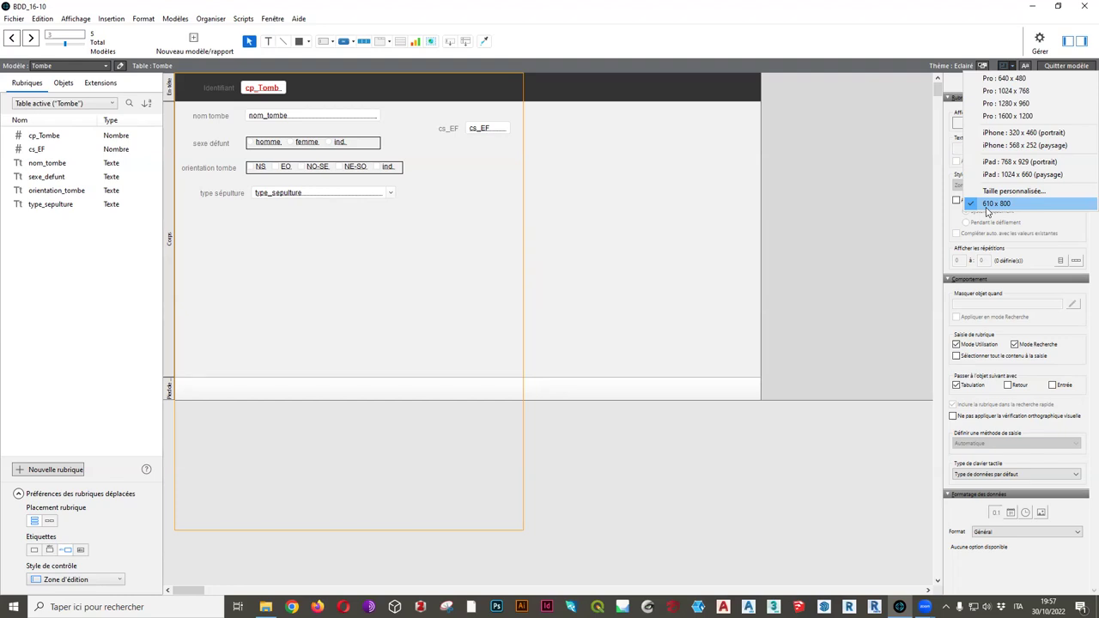
{"action": "left_click", "coordinate": [15, 19]}
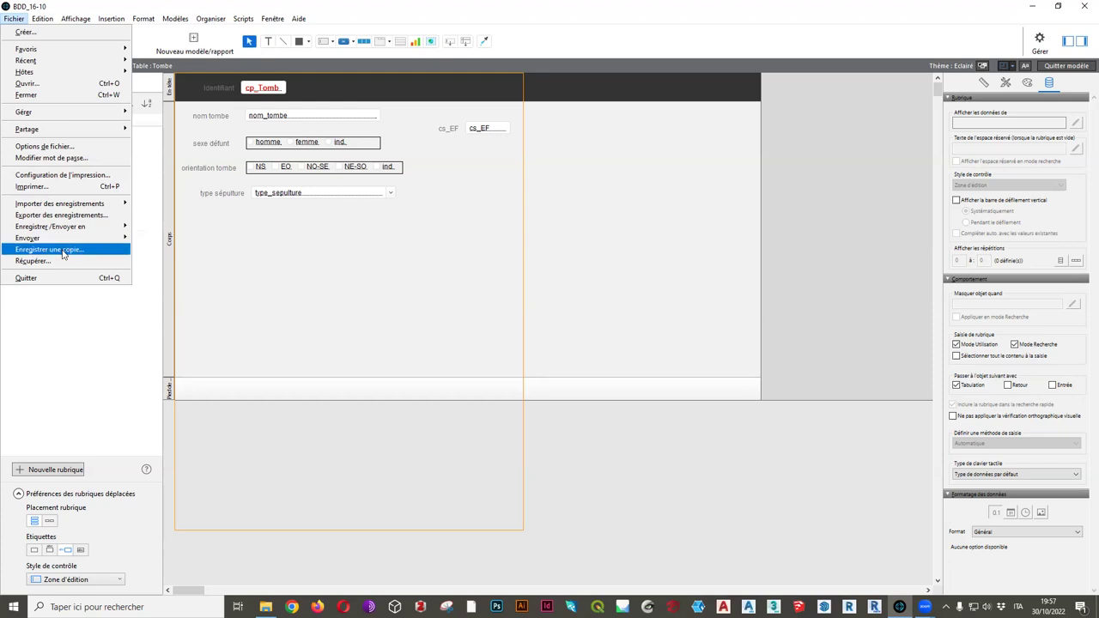
{"action": "left_click", "coordinate": [54, 187]}
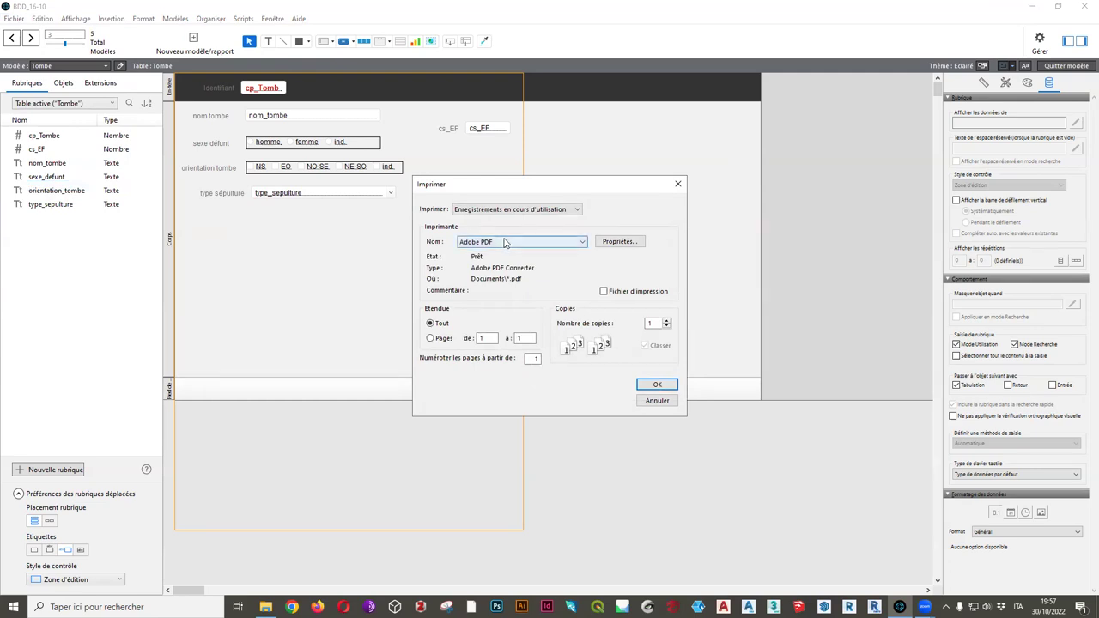
{"action": "left_click", "coordinate": [678, 185]}
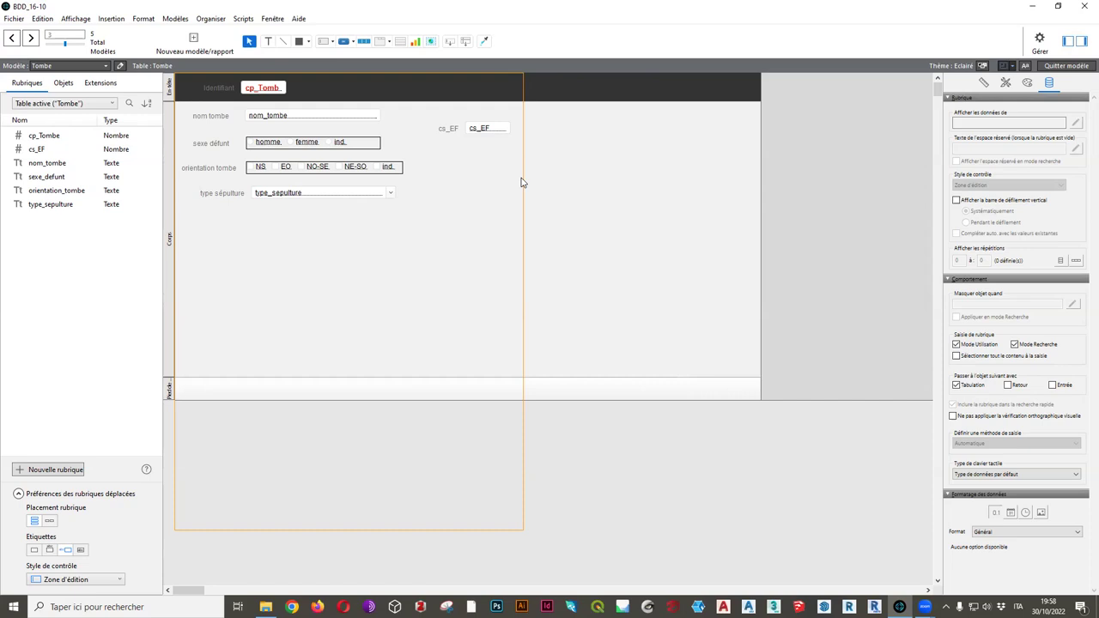
Hide the 610 x 800 screen-size guide on the Tombe layout, keeping the same preset
{"action": "left_click", "coordinate": [1002, 66]}
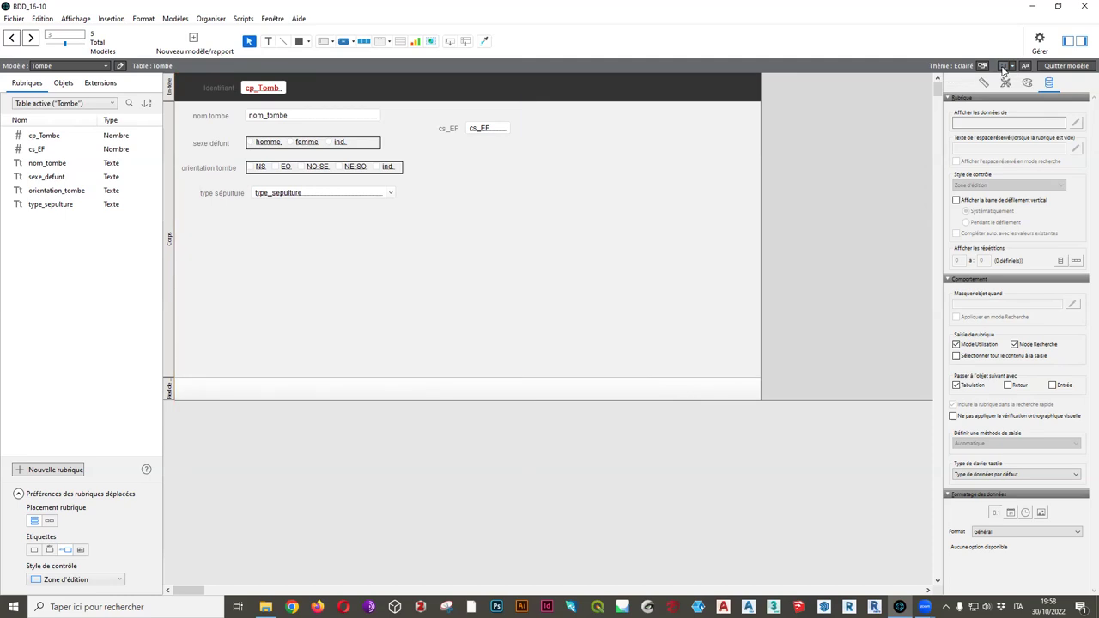
{"action": "left_click", "coordinate": [1013, 66]}
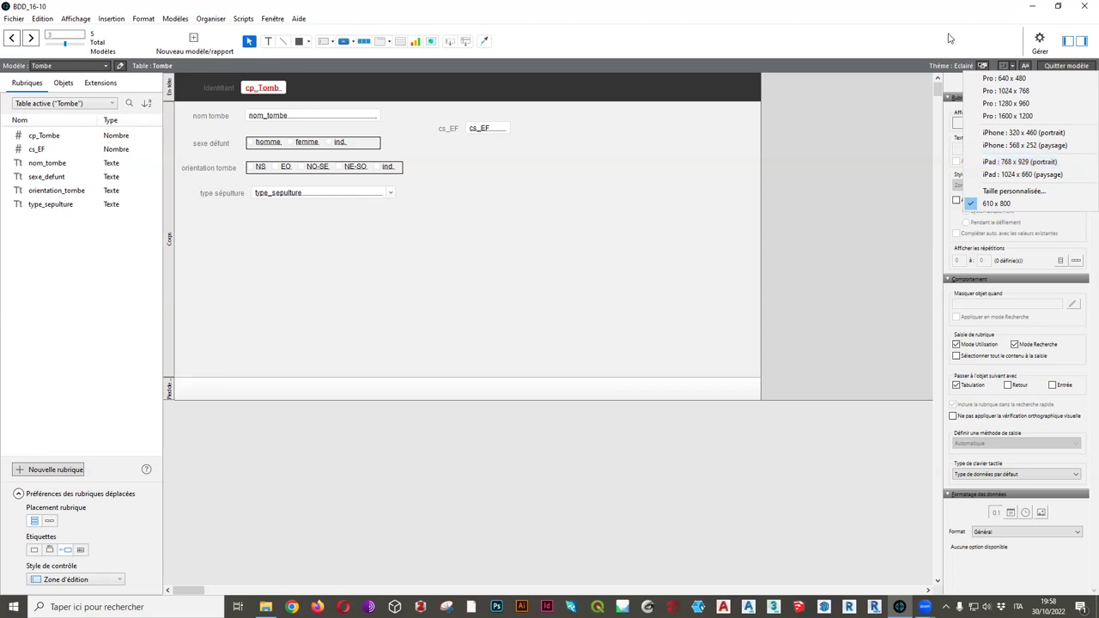
{"action": "left_click", "coordinate": [891, 42]}
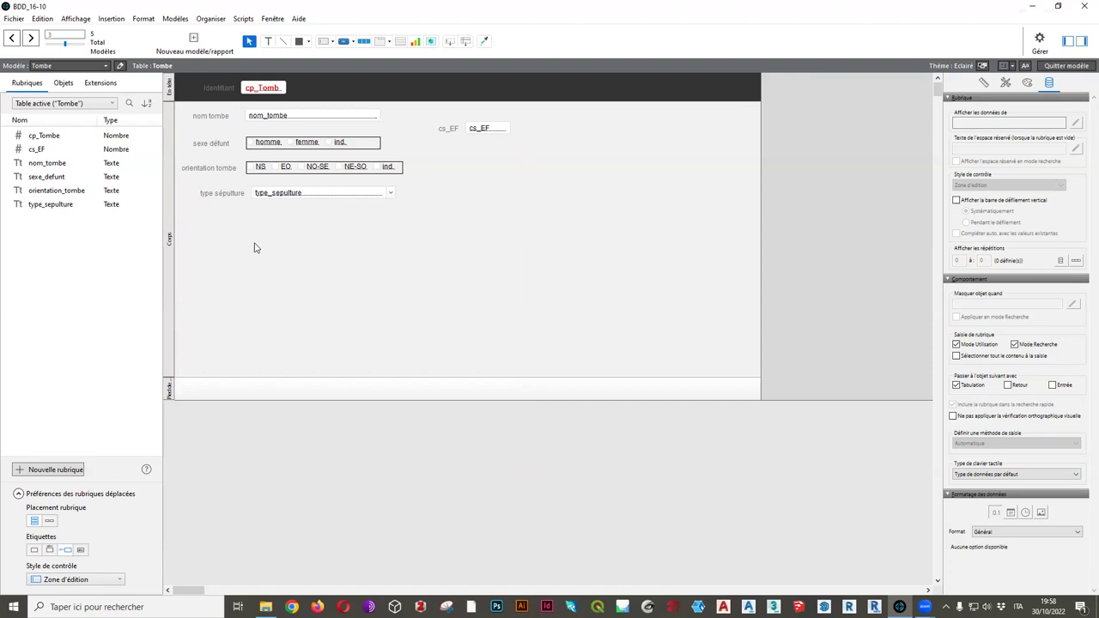
Move the cs_EF field and its label level with nom_tombe, further right, and reword the label as "tombe associée à l'espace funéraire"
{"action": "left_click", "coordinate": [454, 131]}
{"action": "left_click_drag", "start_coordinate": [498, 131], "coordinate": [642, 112]}
{"action": "left_click", "coordinate": [565, 117]}
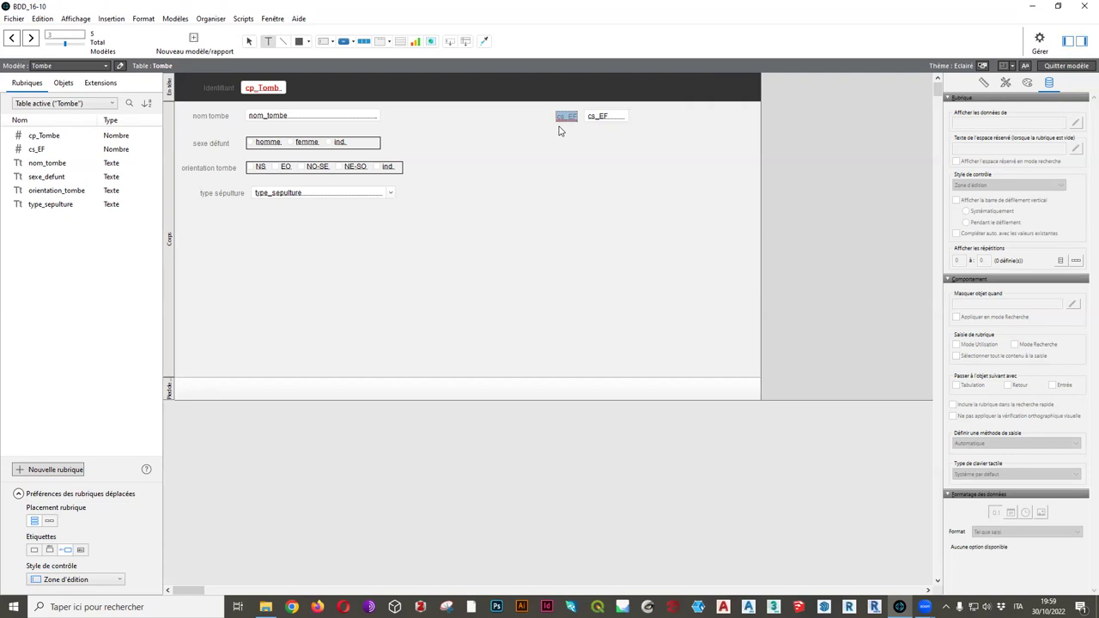
{"action": "type", "text": "associée à l'espace funéra"}
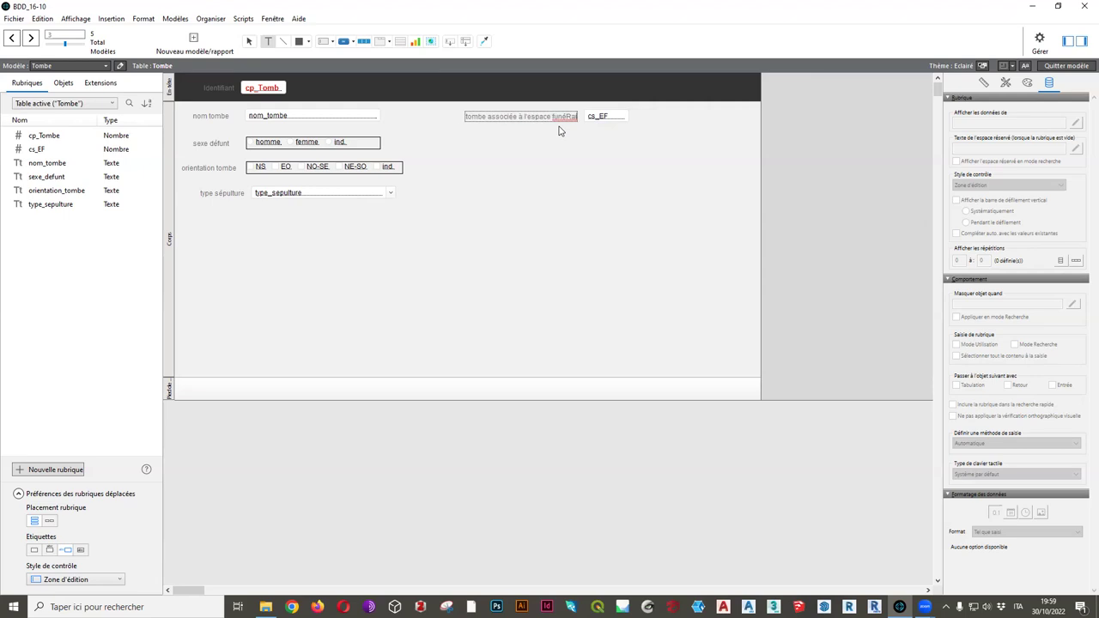
{"action": "type", "text": "ire"}
{"action": "key", "text": "Escape"}
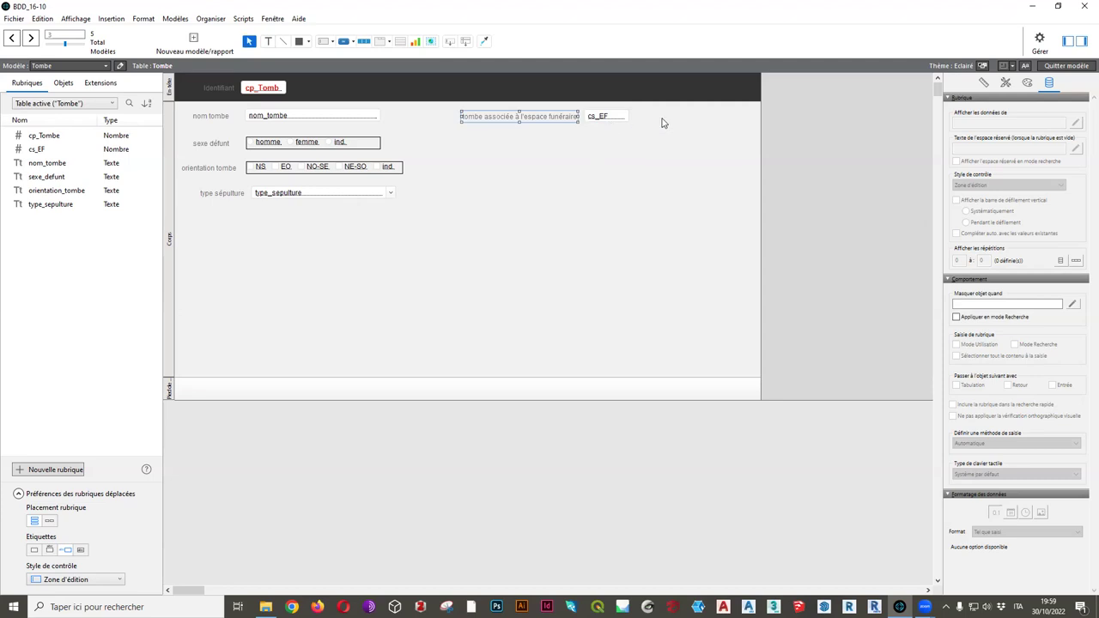
{"action": "left_click_drag", "start_coordinate": [492, 122], "coordinate": [512, 117]}
Shorten the label beside the cs_EF field to "espace funéraire associé"
{"action": "double_click", "coordinate": [522, 114]}
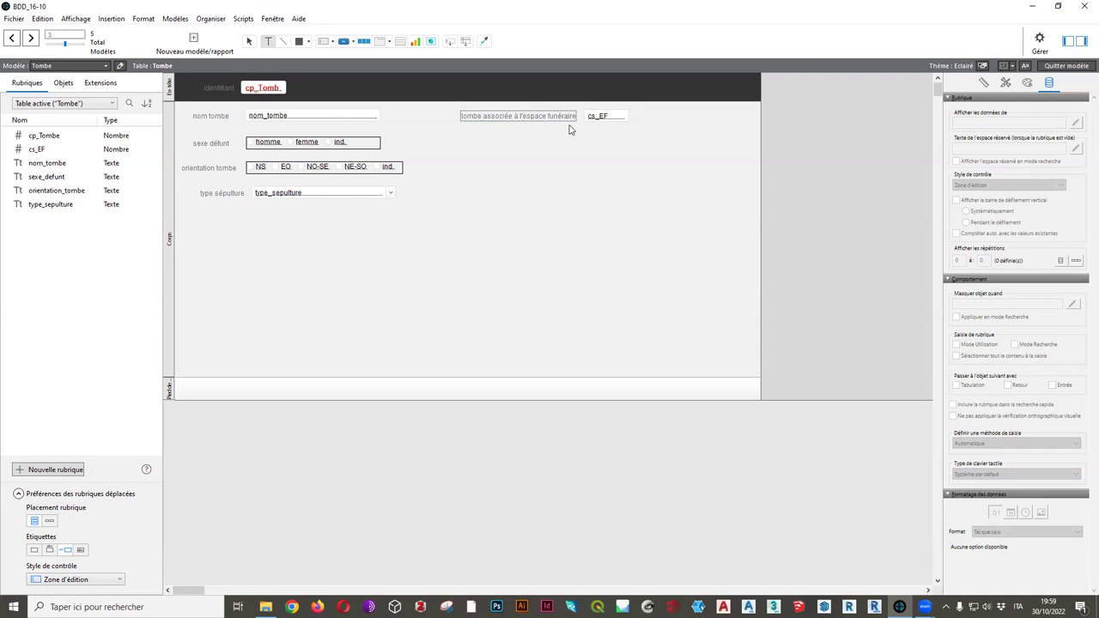
{"action": "key", "text": "shift+Left"}
{"action": "key", "text": "shift+Left"}
{"action": "key", "text": "shift+Left"}
{"action": "key", "text": "shift+Left"}
{"action": "key", "text": "shift+Left"}
{"action": "key", "text": "shift+Left"}
{"action": "key", "text": "shift+Left"}
{"action": "key", "text": "shift+Left"}
{"action": "key", "text": "shift+Left"}
{"action": "key", "text": "shift+Left"}
{"action": "key", "text": "shift+Left"}
{"action": "key", "text": "shift+Left"}
{"action": "key", "text": "shift+Left"}
{"action": "key", "text": "shift+Left"}
{"action": "key", "text": "shift+Left"}
{"action": "key", "text": "shift+Left"}
{"action": "key", "text": "shift+Left"}
{"action": "key", "text": "shift+Left"}
{"action": "key", "text": "shift+Left"}
{"action": "key", "text": "BackSpace"}
{"action": "type", "text": "associé"}
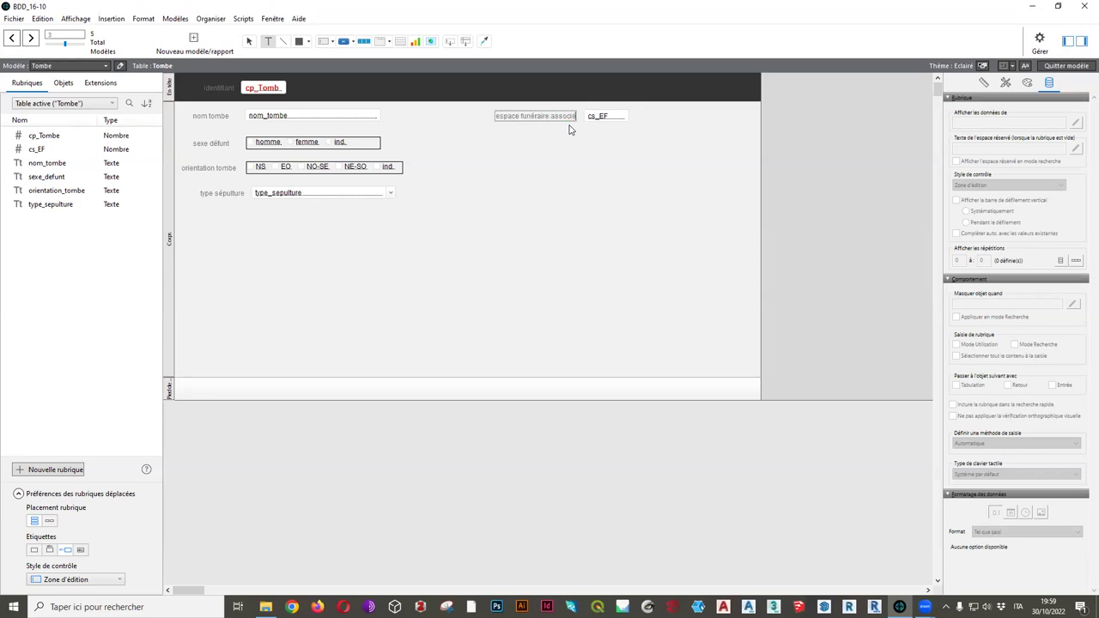
{"action": "key", "text": "Escape"}
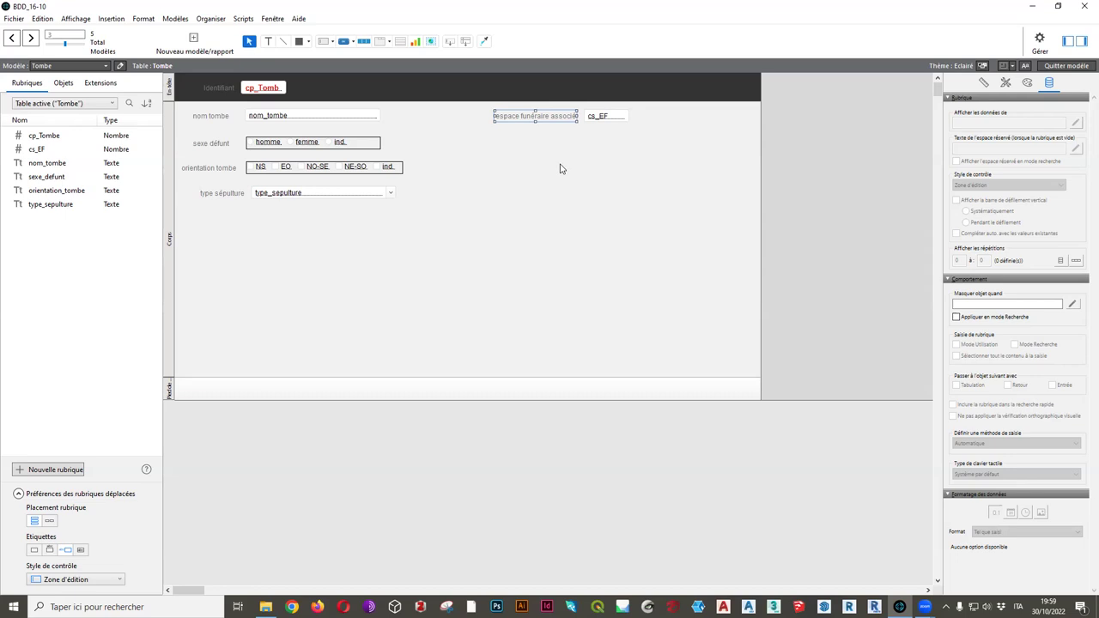
{"action": "left_click", "coordinate": [579, 193]}
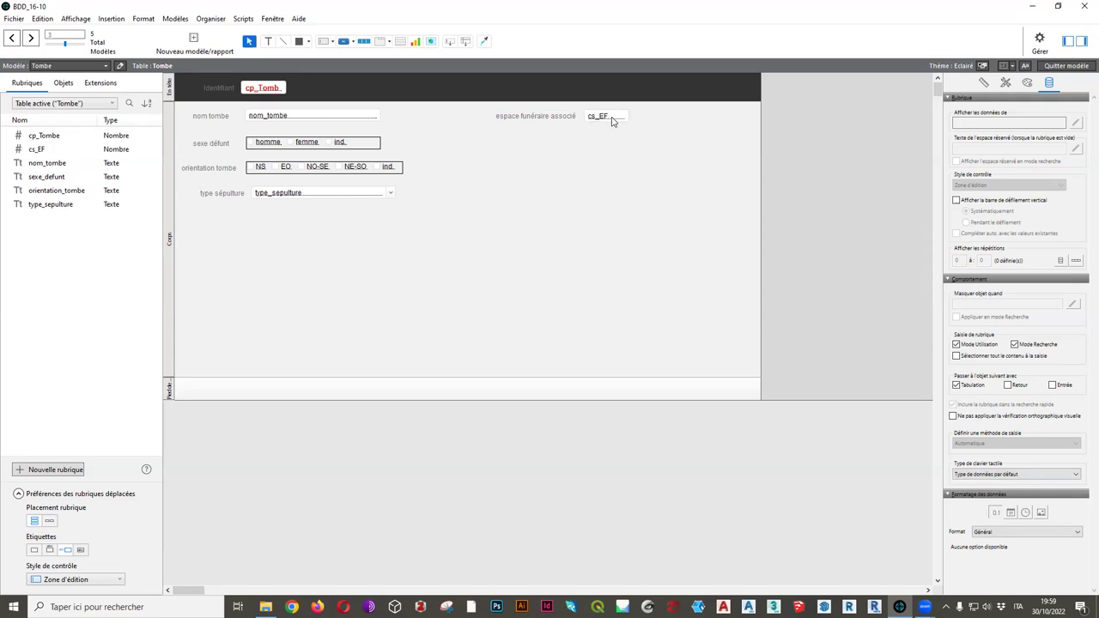
Leave layout editing and check the relabelled cs_EF field in the T52 record
{"action": "left_click", "coordinate": [612, 121]}
{"action": "left_click", "coordinate": [553, 147]}
{"action": "left_click", "coordinate": [1053, 66]}
{"action": "left_click", "coordinate": [385, 311]}
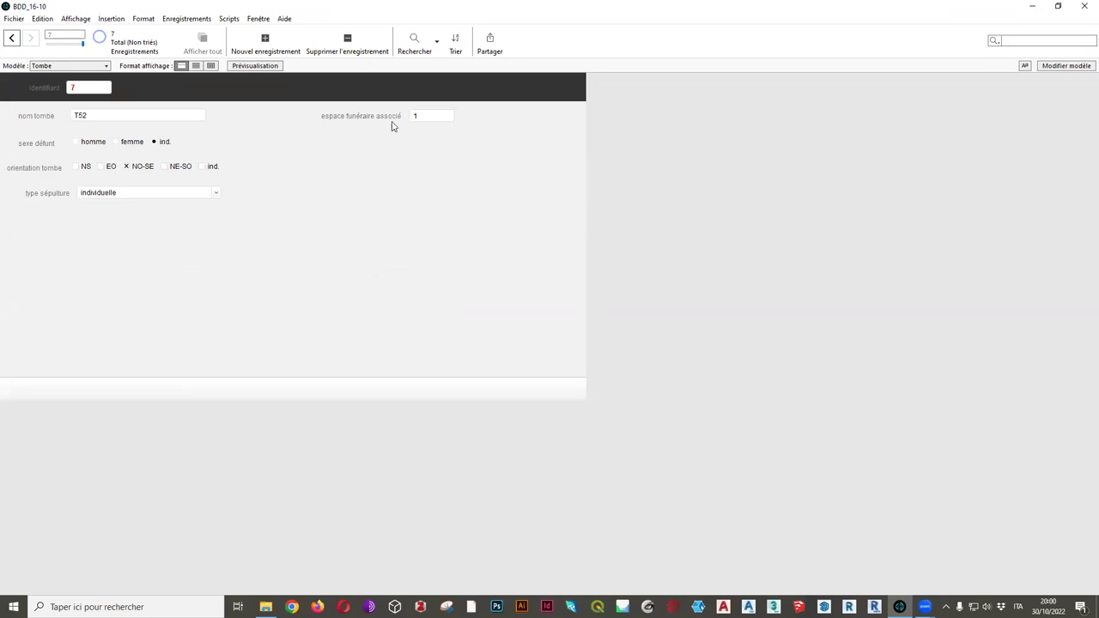
{"action": "left_click", "coordinate": [54, 69]}
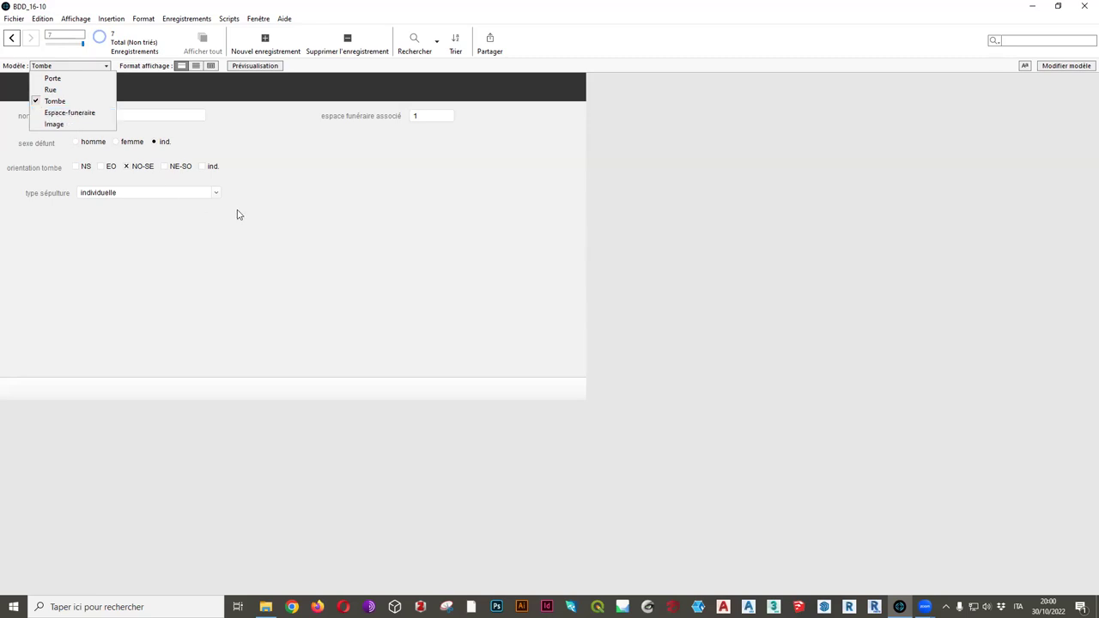
{"action": "left_click", "coordinate": [299, 262]}
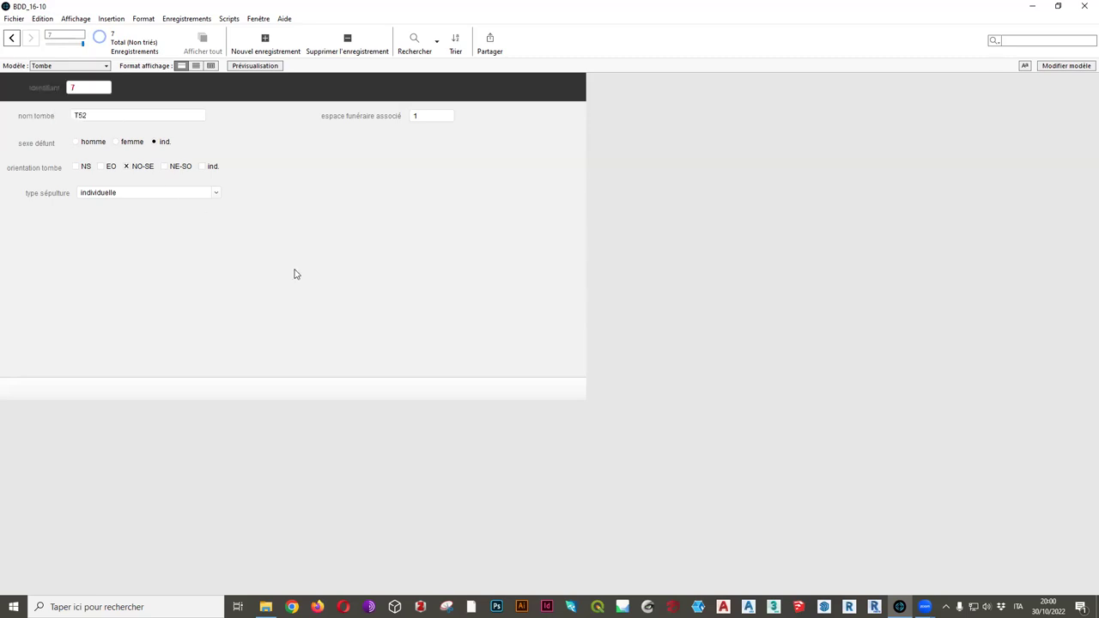
Return to layout editing, open the layout manager, and widen its associated table column
{"action": "left_click", "coordinate": [1066, 66]}
{"action": "left_click", "coordinate": [80, 67]}
{"action": "left_click", "coordinate": [80, 67]}
{"action": "left_click", "coordinate": [80, 67]}
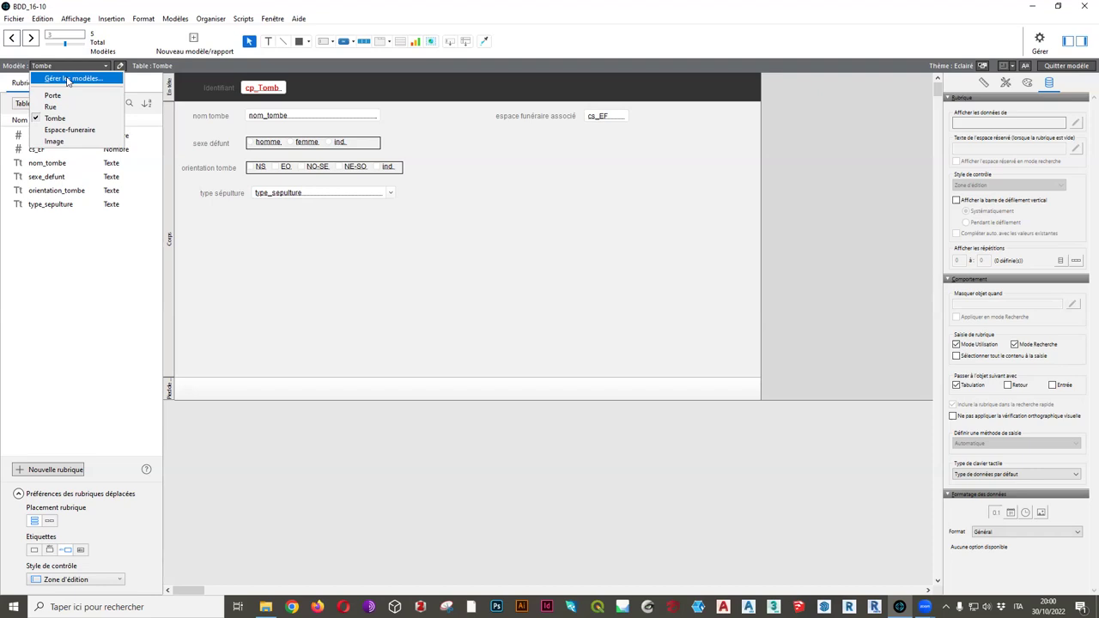
{"action": "left_click", "coordinate": [68, 79]}
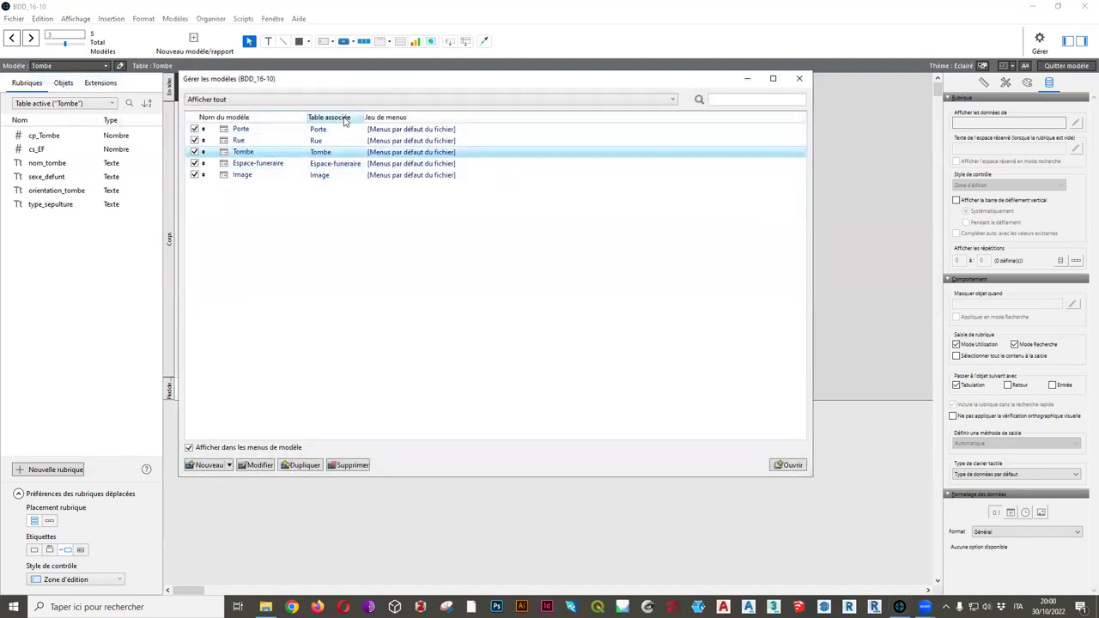
{"action": "left_click_drag", "start_coordinate": [365, 117], "coordinate": [395, 117]}
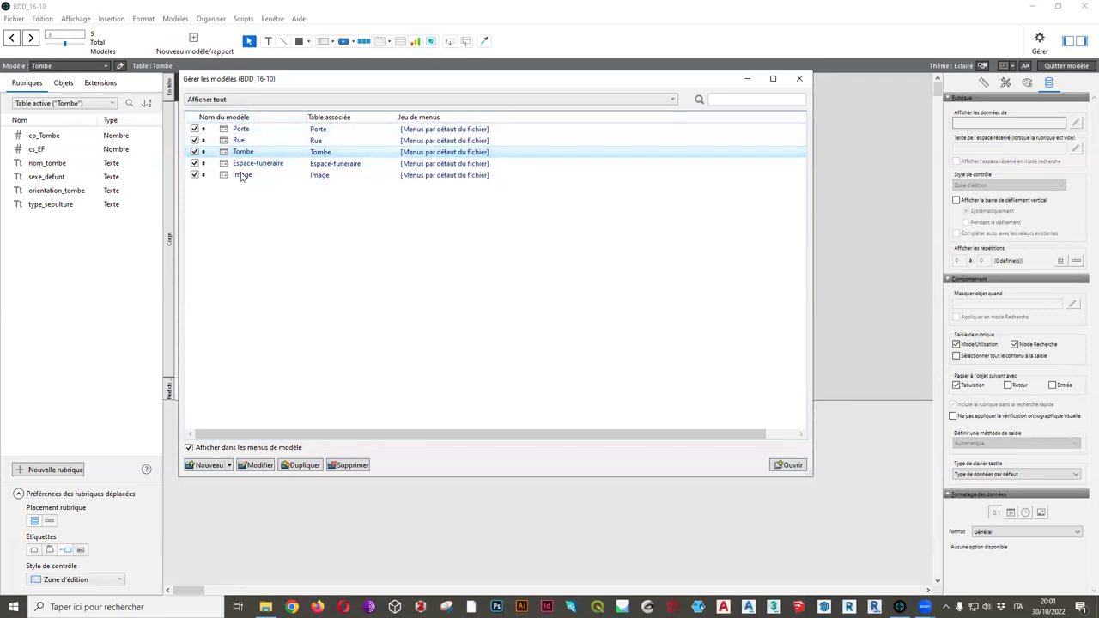
Rename the Espace-funeraire layout as "Espace funéraire", and reorder the list so it comes first, followed by Tombe
{"action": "double_click", "coordinate": [328, 166]}
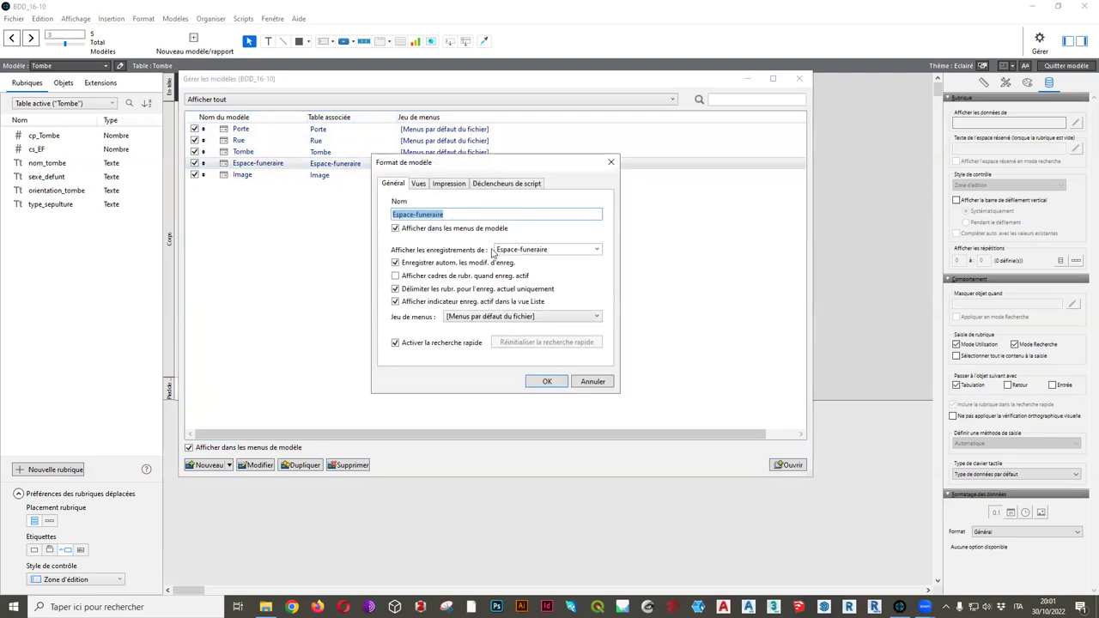
{"action": "left_click", "coordinate": [596, 249]}
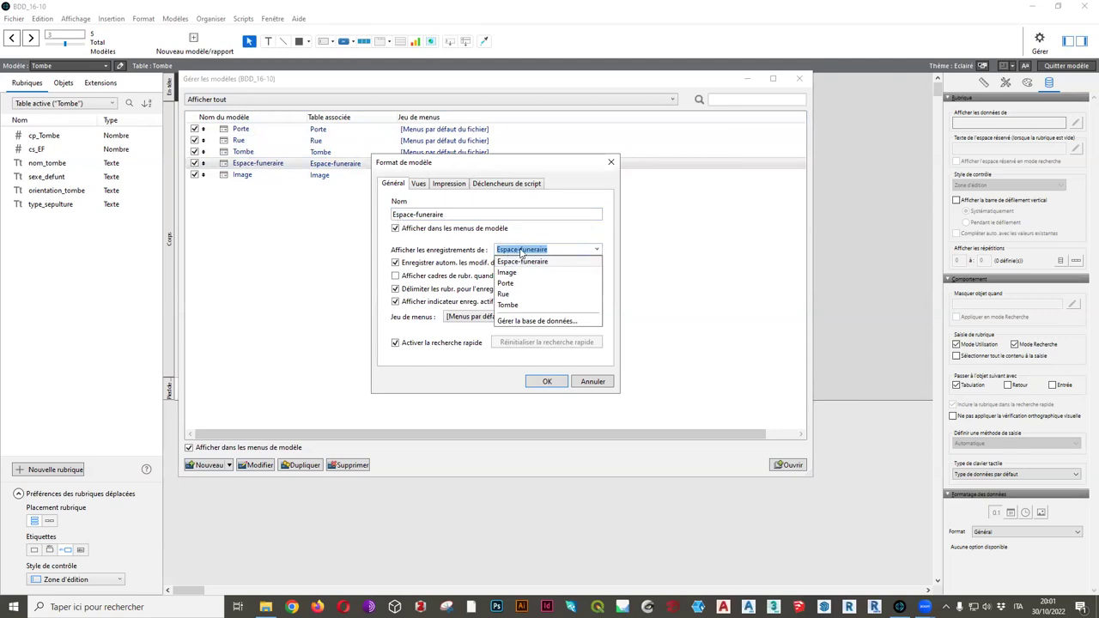
{"action": "left_click", "coordinate": [519, 250]}
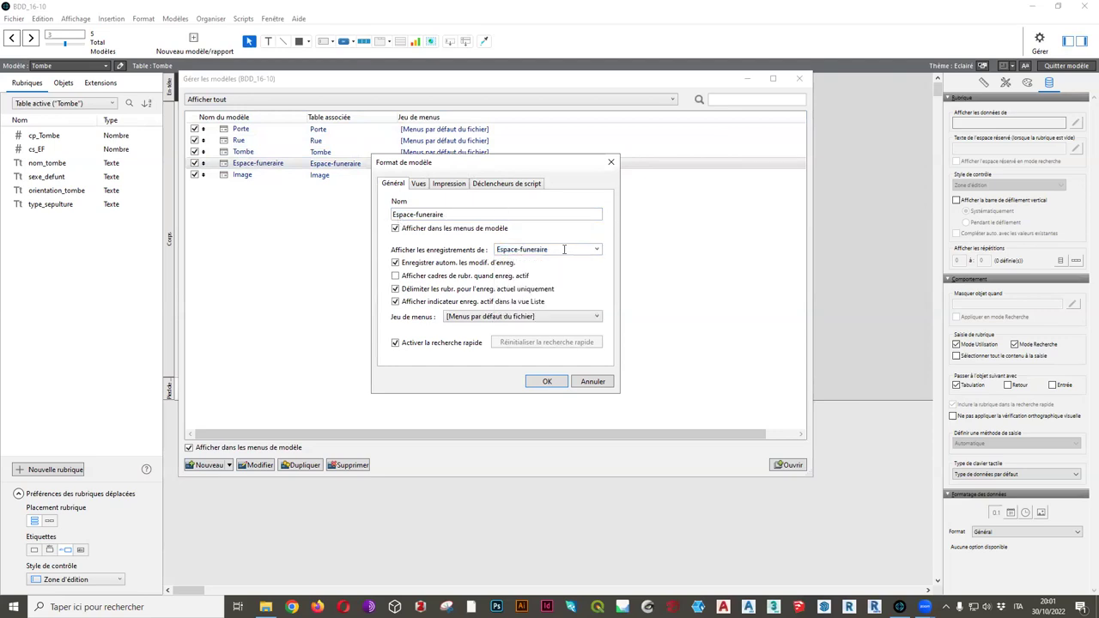
{"action": "left_click", "coordinate": [416, 215]}
{"action": "key", "text": "BackSpace"}
{"action": "key", "text": "BackSpace"}
{"action": "type", "text": "é"}
{"action": "left_click", "coordinate": [546, 381]}
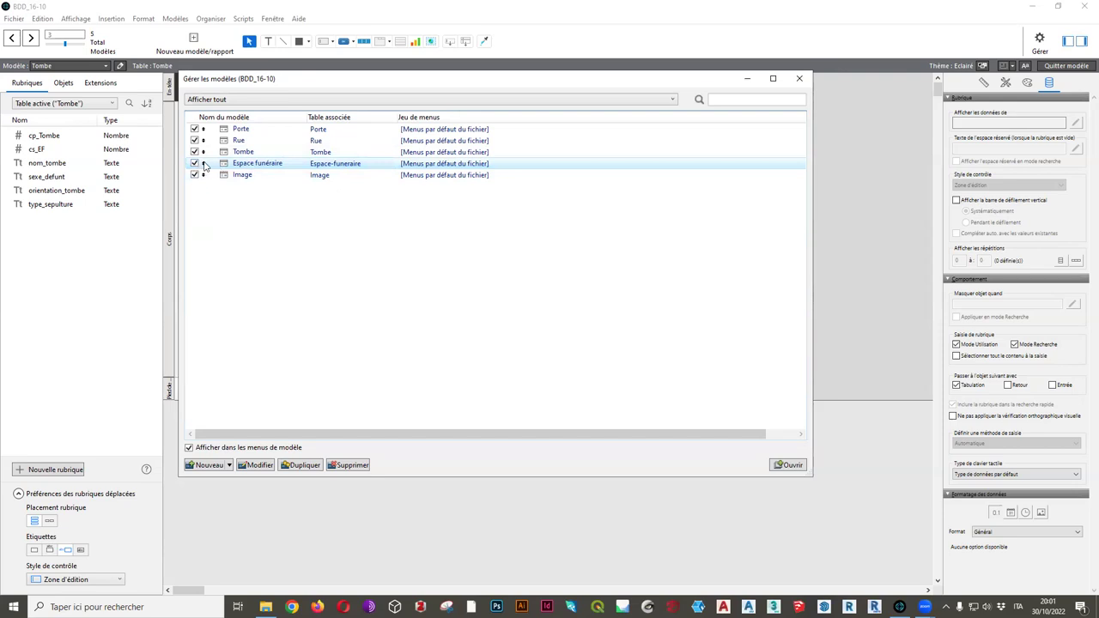
{"action": "left_click_drag", "start_coordinate": [204, 168], "coordinate": [204, 142]}
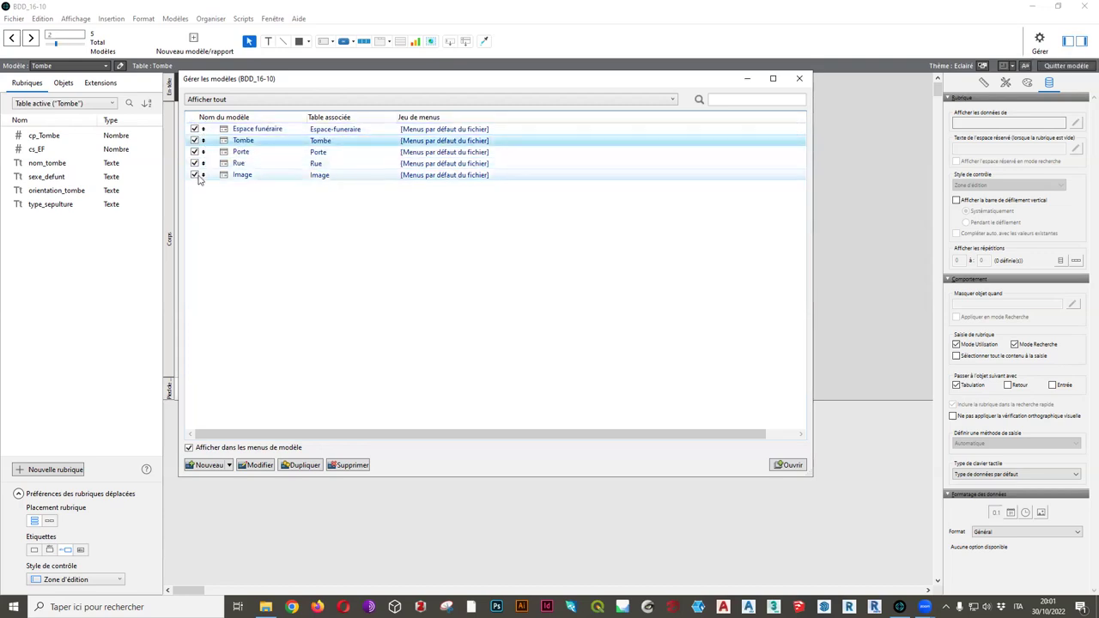
Add a separator between Rue and Image in the layout list and close the layout manager
{"action": "left_click", "coordinate": [229, 465]}
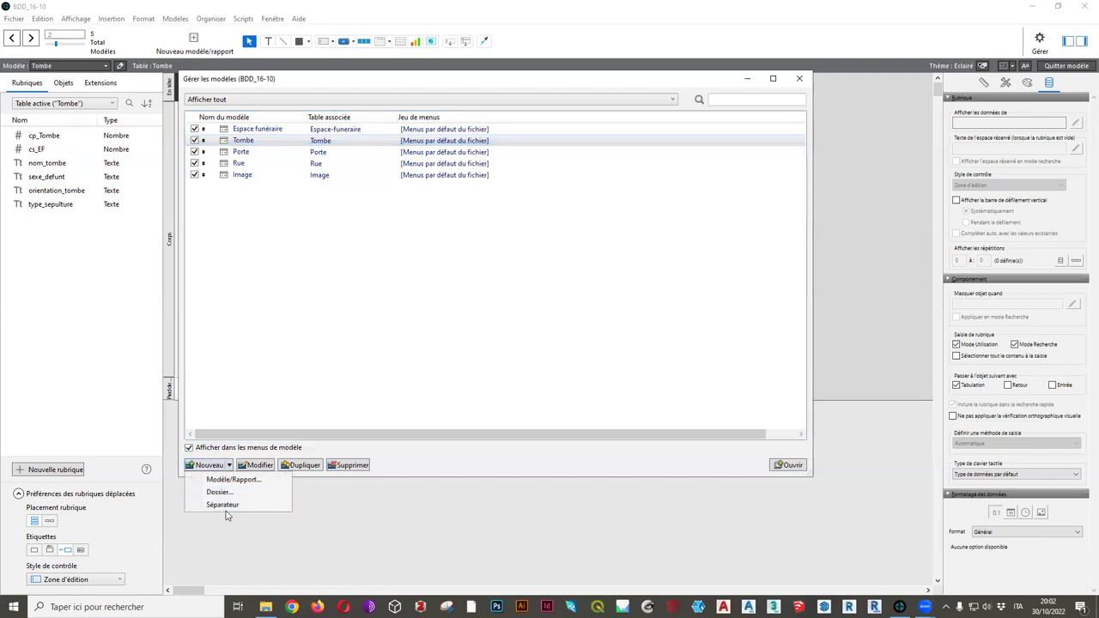
{"action": "left_click", "coordinate": [223, 505]}
{"action": "left_click_drag", "start_coordinate": [204, 153], "coordinate": [205, 182]}
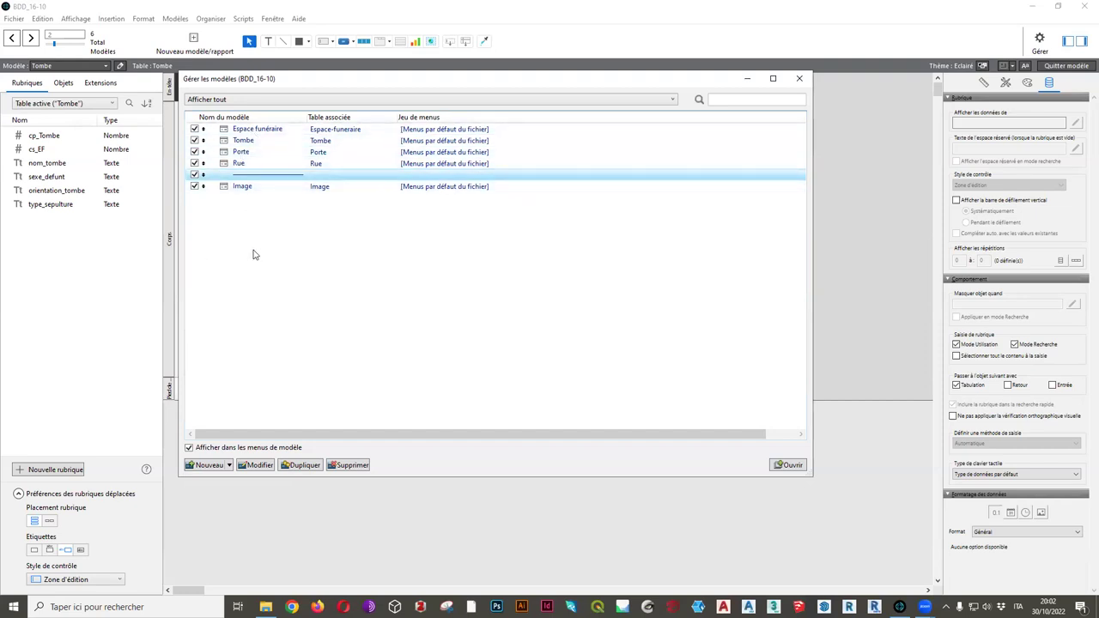
{"action": "left_click", "coordinate": [230, 465]}
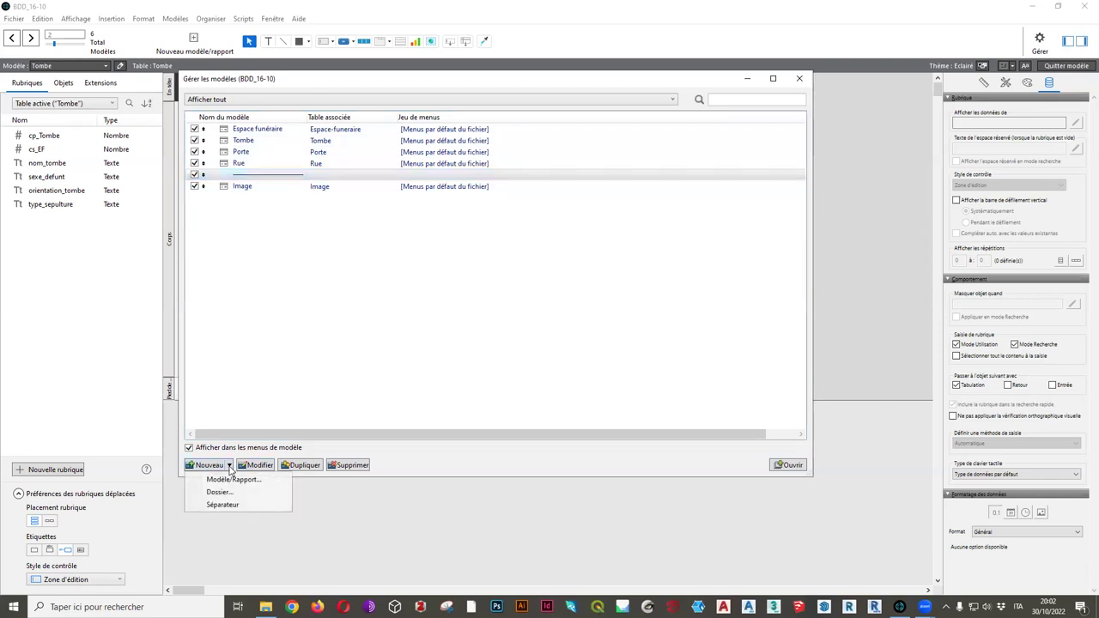
{"action": "left_click", "coordinate": [295, 281]}
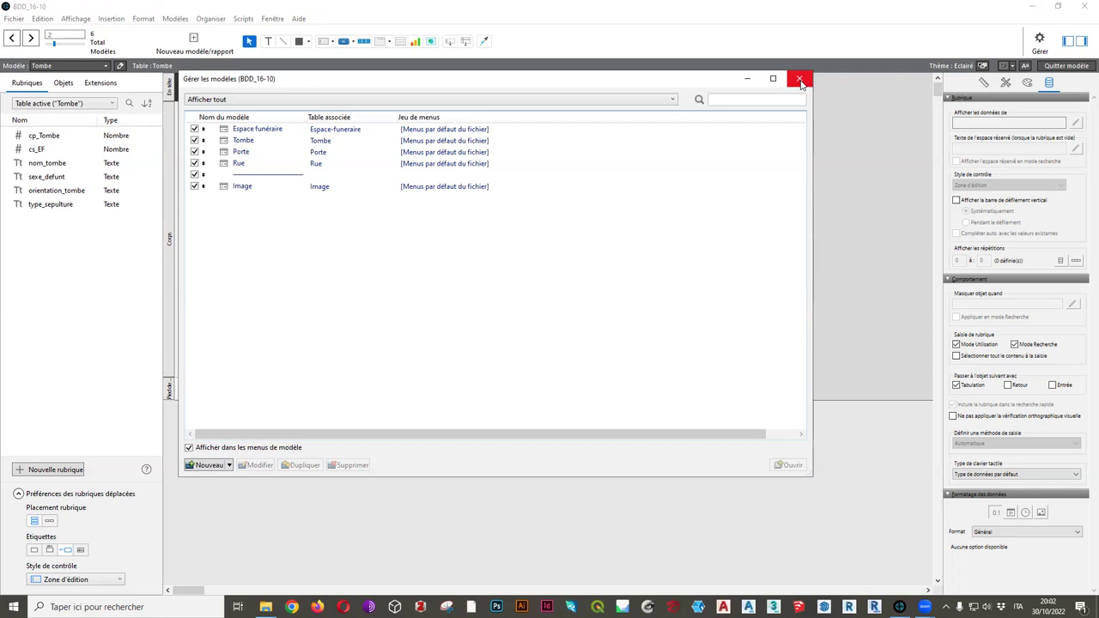
{"action": "left_click", "coordinate": [799, 79]}
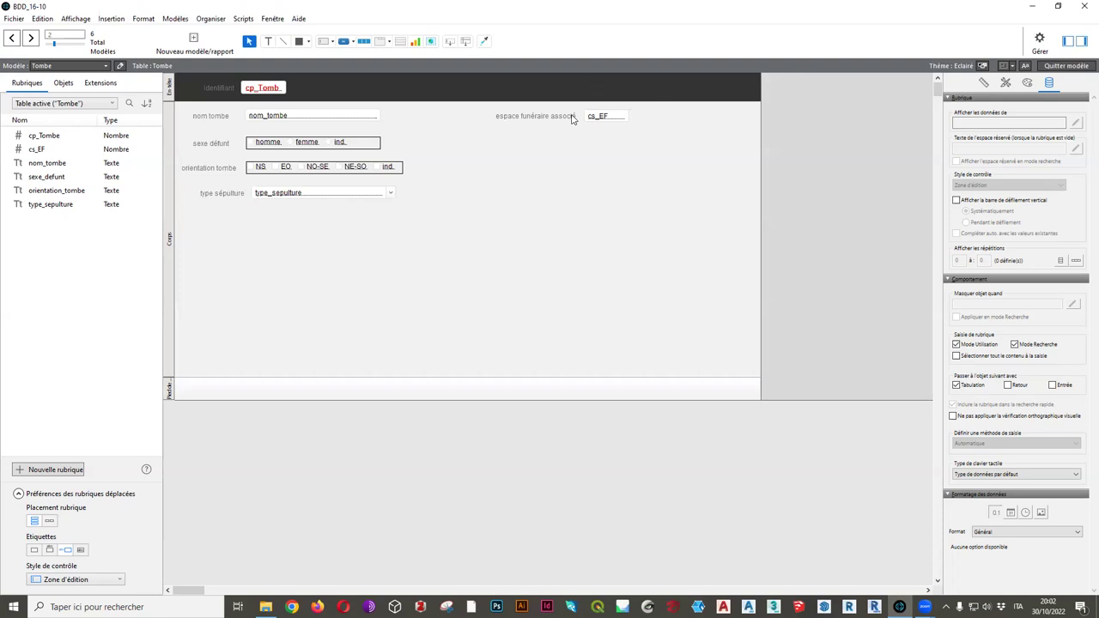
Switch to the Espace funéraire layout, checking the Montparnasse record outside layout editing before reopening the layout for editing
{"action": "left_click", "coordinate": [77, 66]}
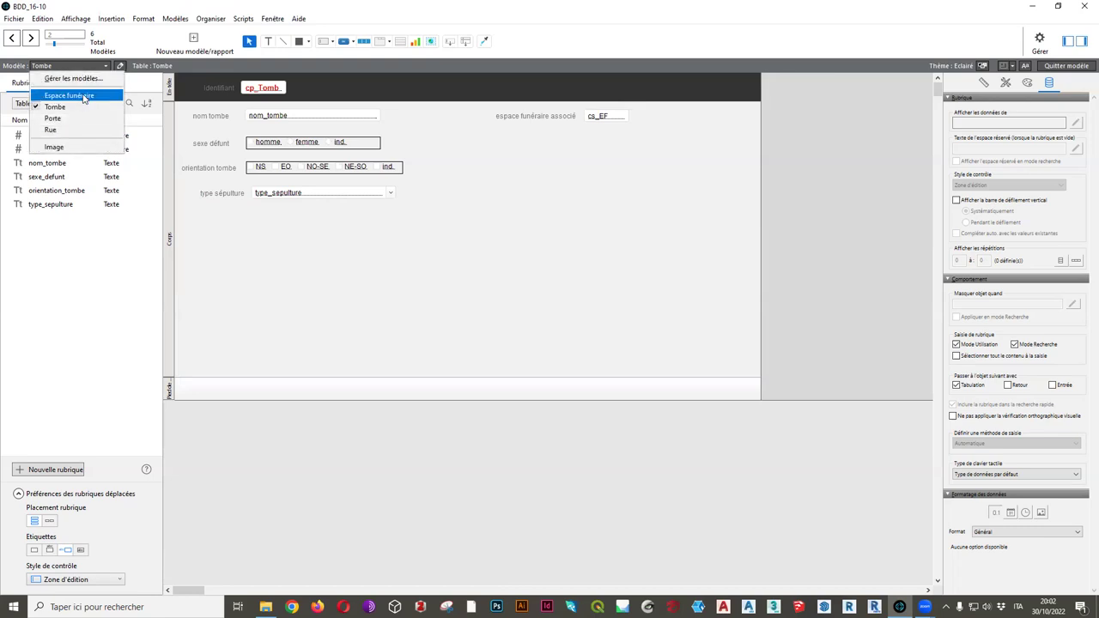
{"action": "left_click", "coordinate": [83, 97]}
{"action": "left_click", "coordinate": [1051, 68]}
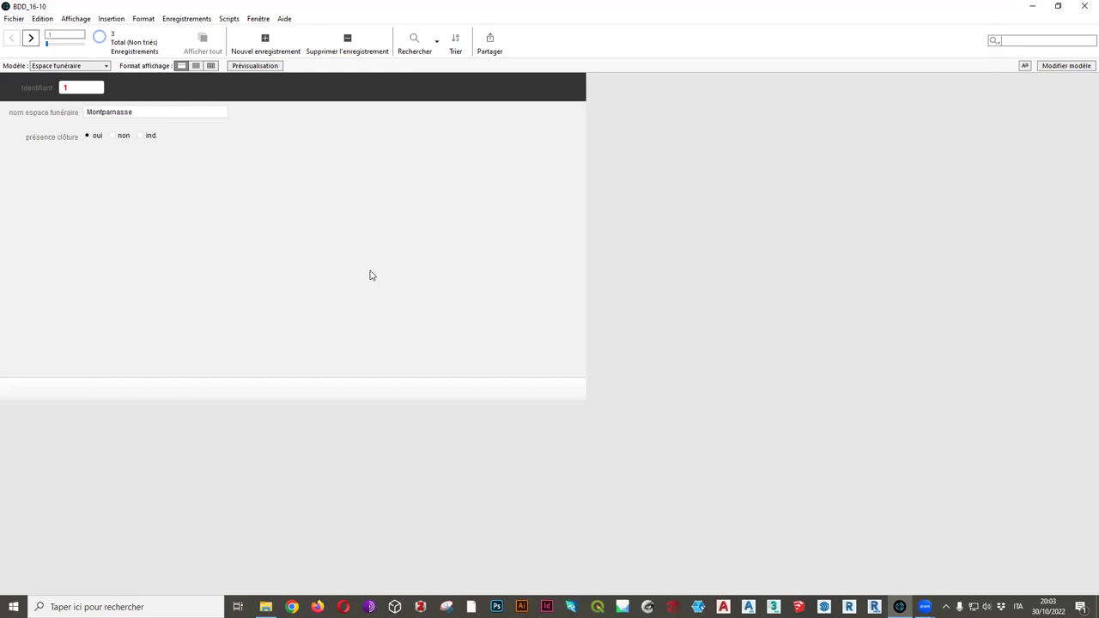
{"action": "left_click", "coordinate": [1065, 66]}
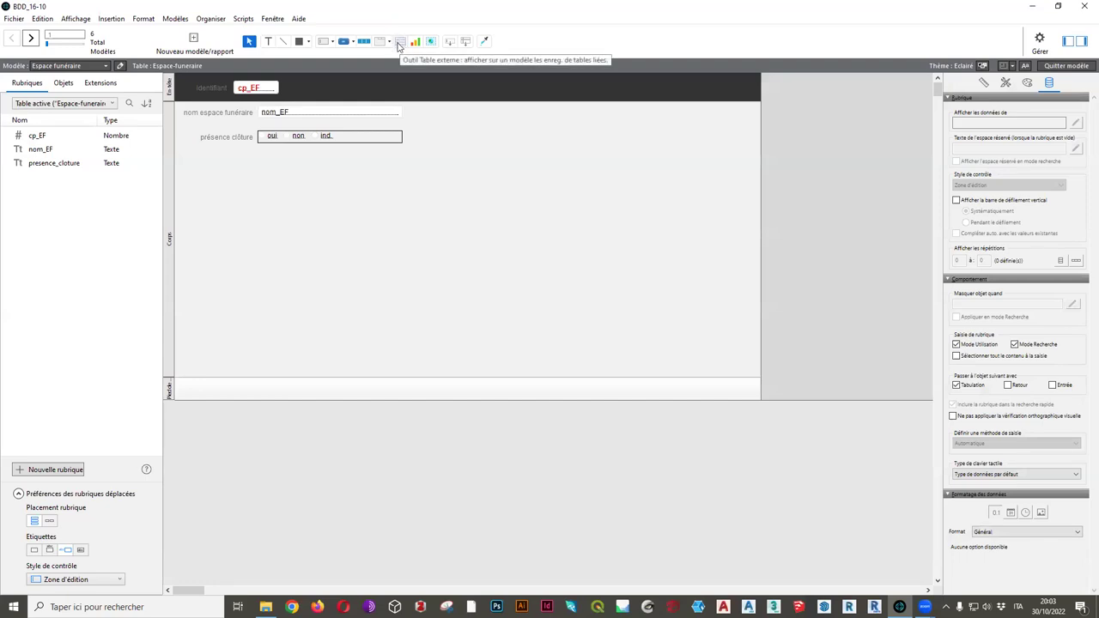
Draw a portal beneath the présence clôture field and make it show records from the related Tombe table
{"action": "left_click", "coordinate": [400, 42]}
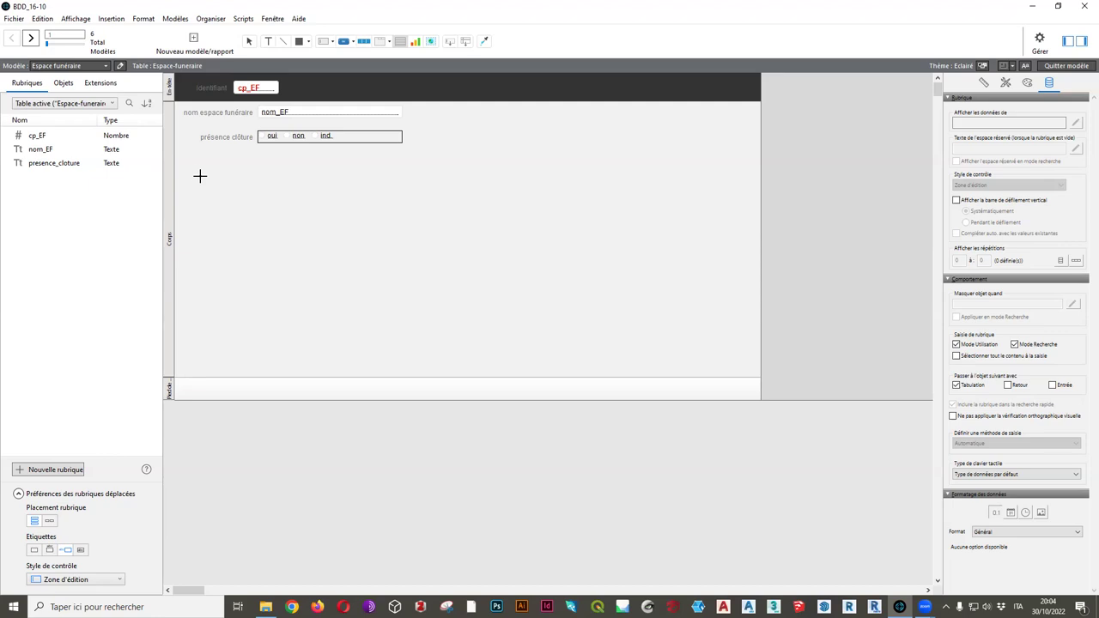
{"action": "left_click_drag", "start_coordinate": [197, 174], "coordinate": [515, 347]}
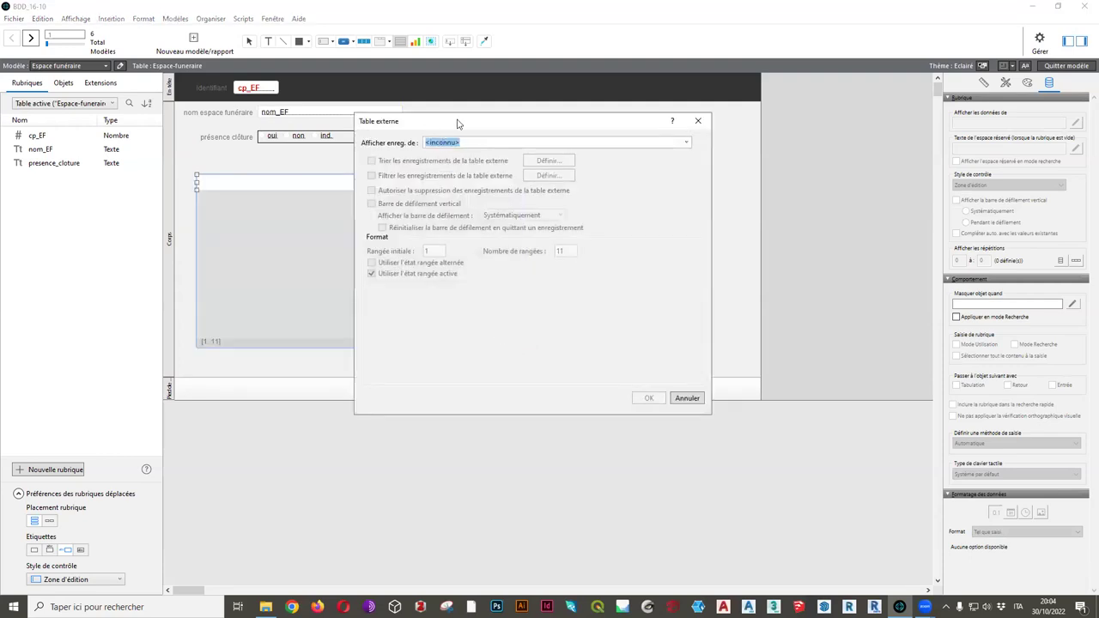
{"action": "left_click_drag", "start_coordinate": [457, 125], "coordinate": [637, 105]}
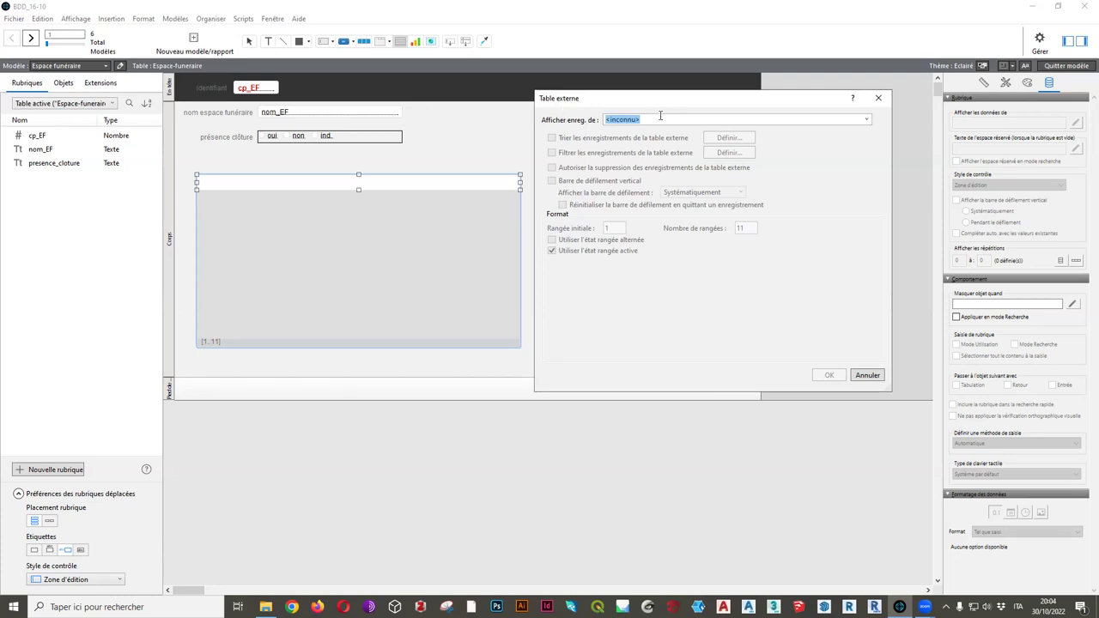
{"action": "left_click", "coordinate": [866, 120]}
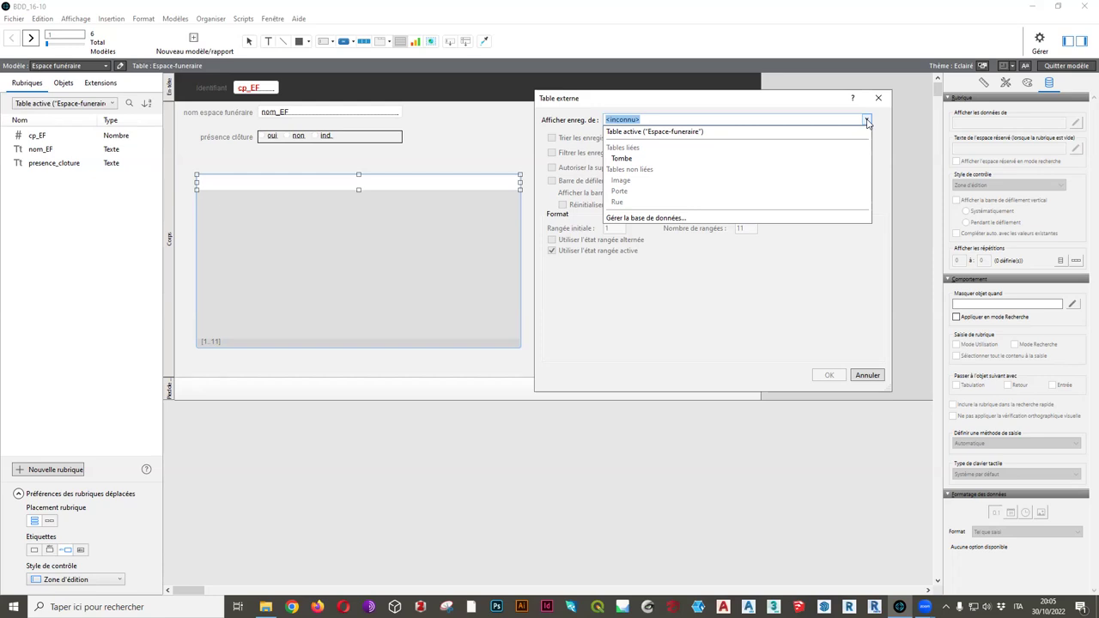
{"action": "left_click", "coordinate": [659, 160]}
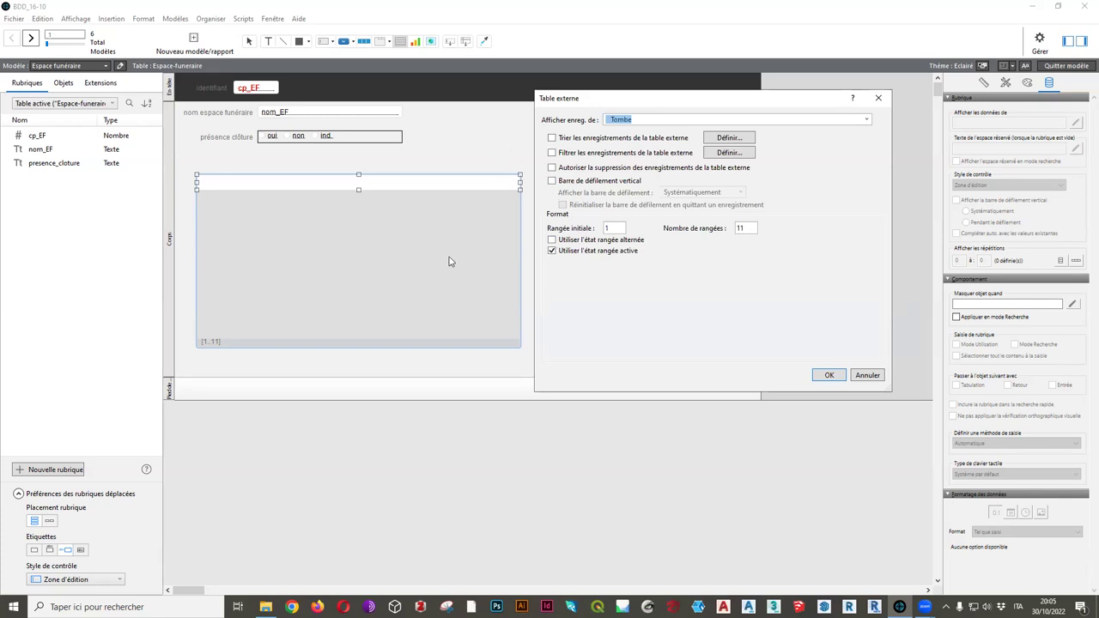
Give the portal a vertical scroll bar, the alternate row state and 5 rows, and accept the settings
{"action": "left_click", "coordinate": [552, 181]}
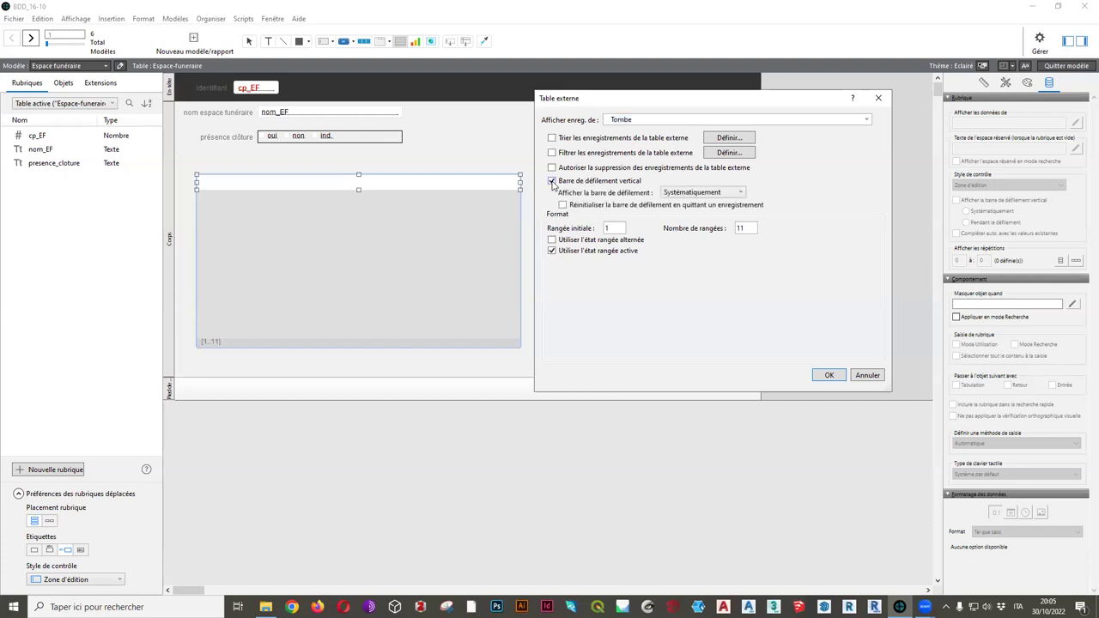
{"action": "left_click", "coordinate": [552, 239]}
{"action": "left_click_drag", "start_coordinate": [749, 228], "coordinate": [726, 231]}
{"action": "left_click", "coordinate": [749, 230]}
{"action": "left_click", "coordinate": [829, 375]}
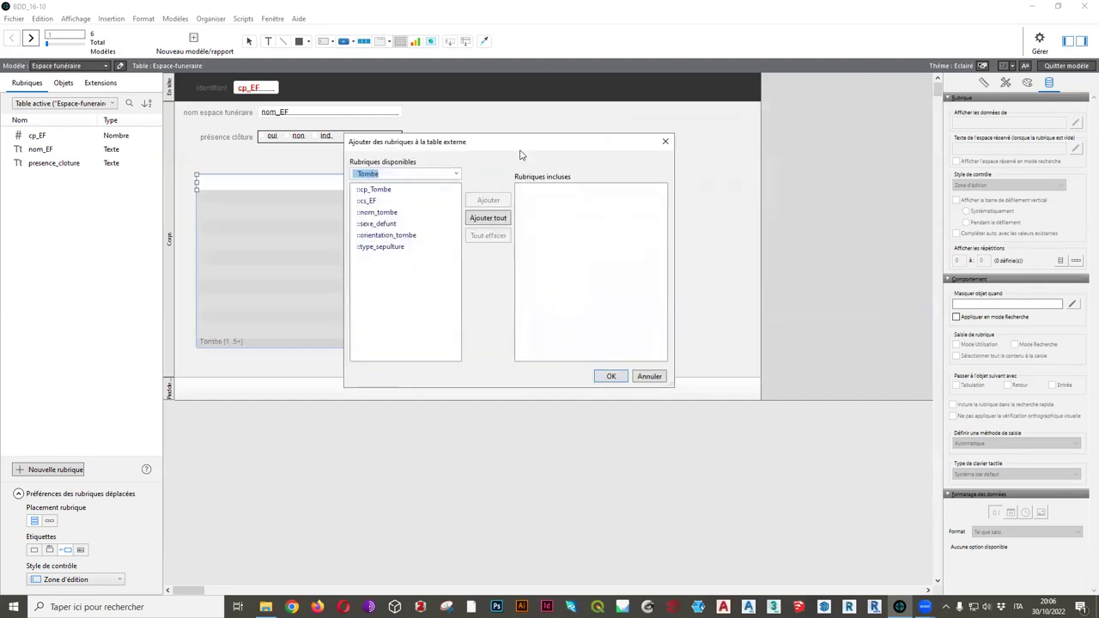
Include the nom_tombe, sexe_defunt, orientation_tombe and type_sepulture fields in the portal, in that order
{"action": "left_click_drag", "start_coordinate": [520, 146], "coordinate": [718, 124]}
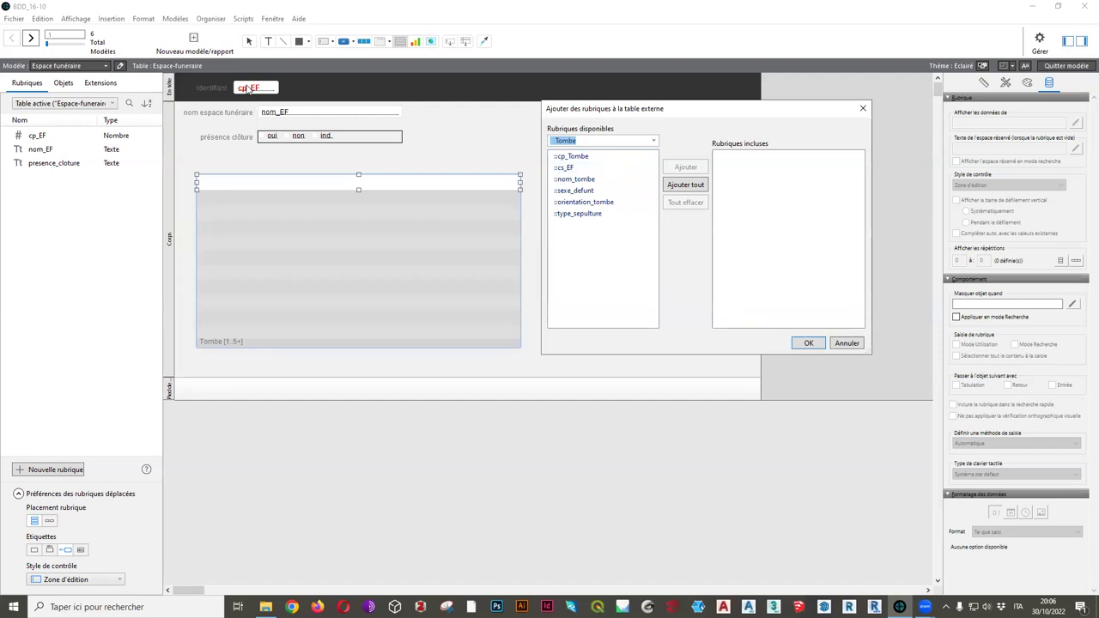
{"action": "left_click", "coordinate": [580, 180]}
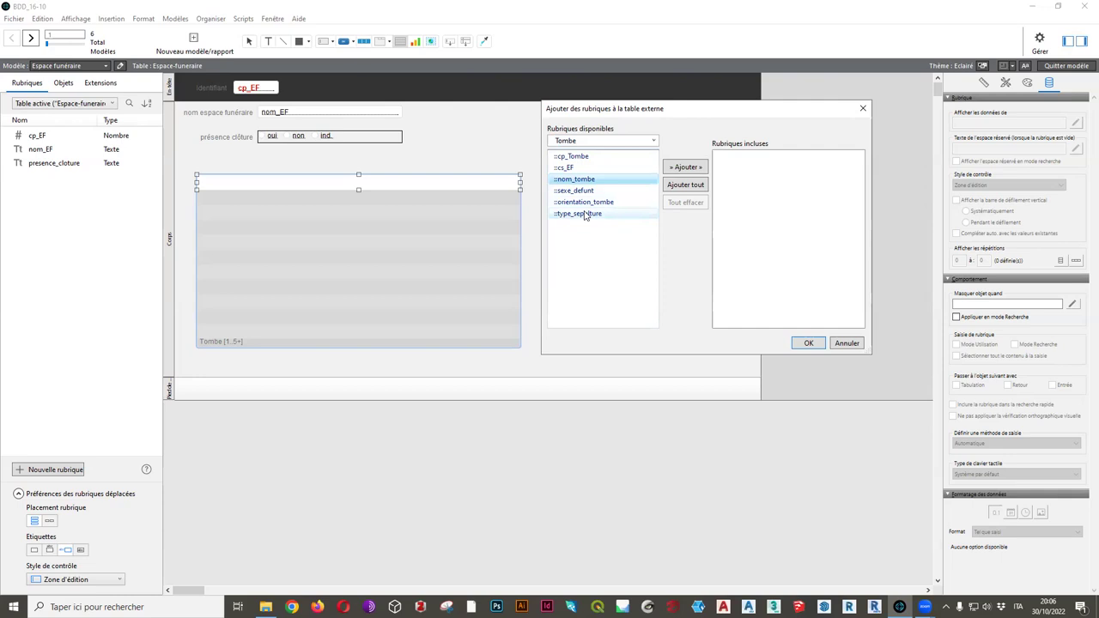
{"action": "left_click", "coordinate": [685, 167]}
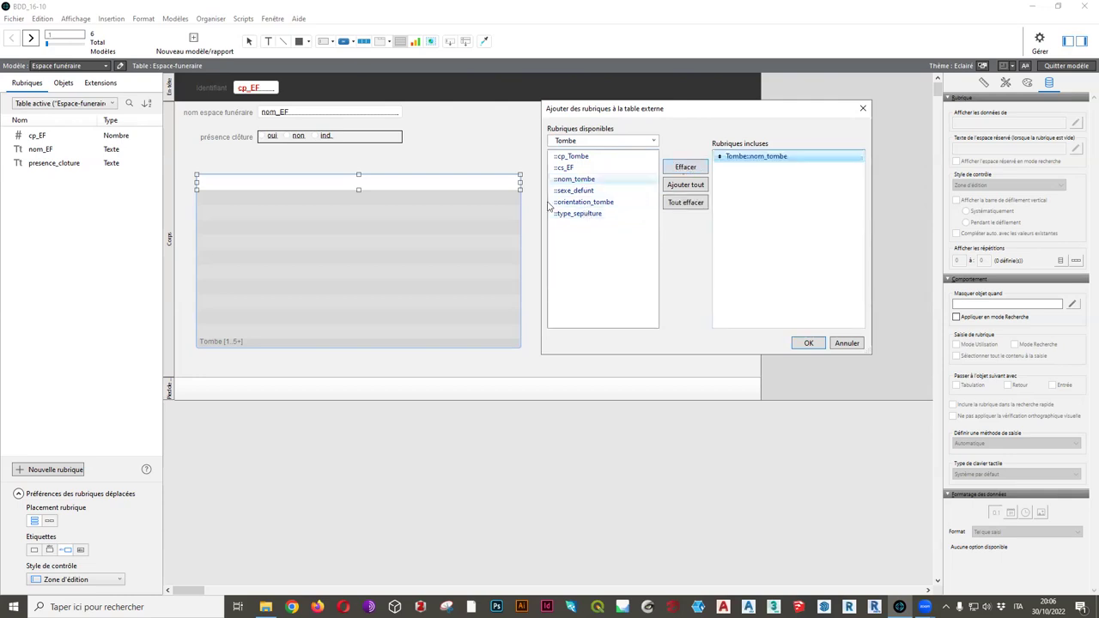
{"action": "left_click", "coordinate": [573, 191]}
{"action": "left_click", "coordinate": [685, 167]}
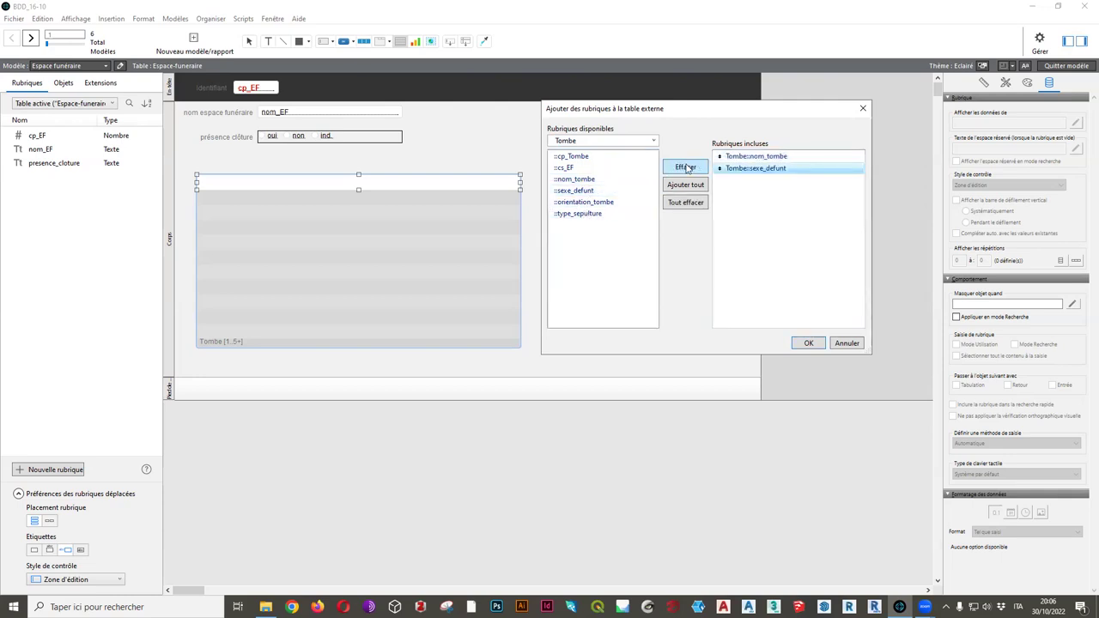
{"action": "left_click", "coordinate": [584, 201]}
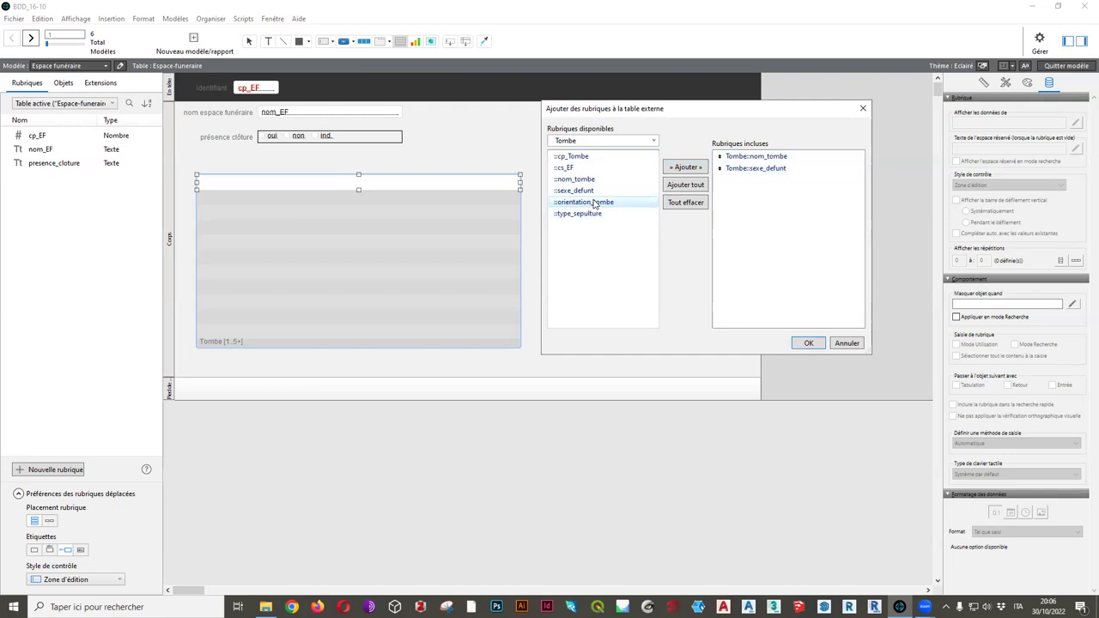
{"action": "left_click", "coordinate": [697, 168]}
{"action": "left_click", "coordinate": [592, 214]}
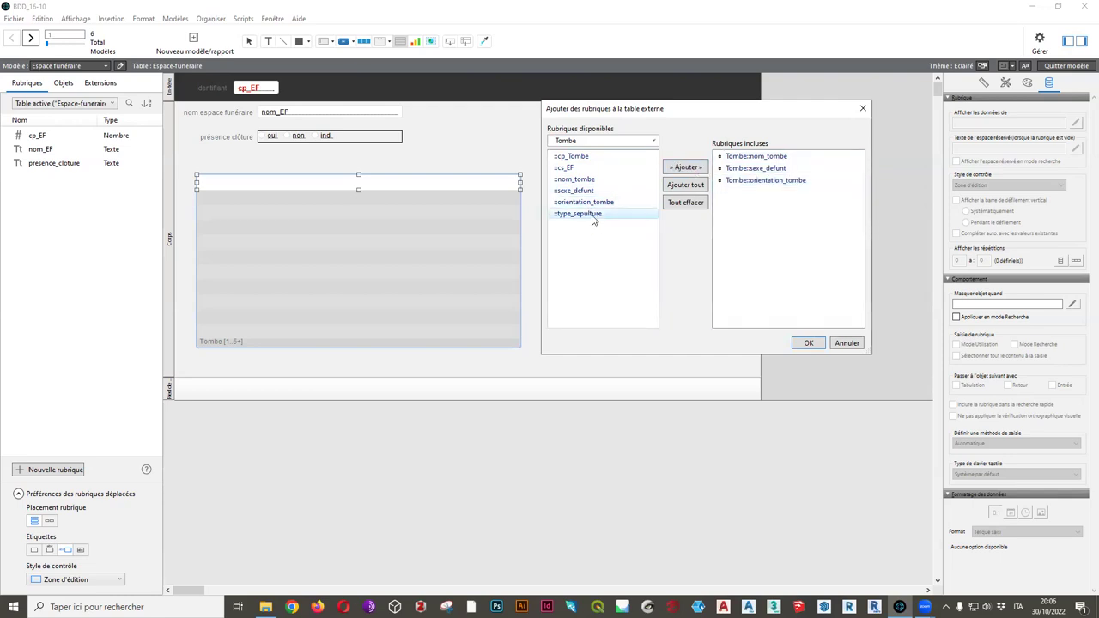
{"action": "left_click", "coordinate": [678, 169]}
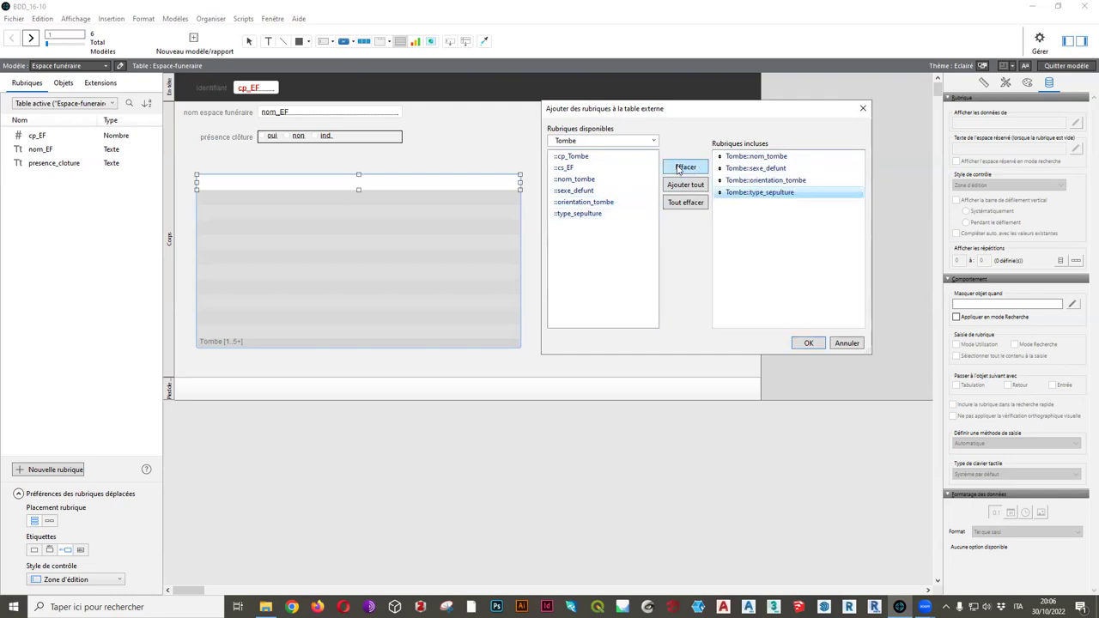
{"action": "left_click", "coordinate": [601, 179]}
{"action": "left_click", "coordinate": [592, 214], "text": "shift"}
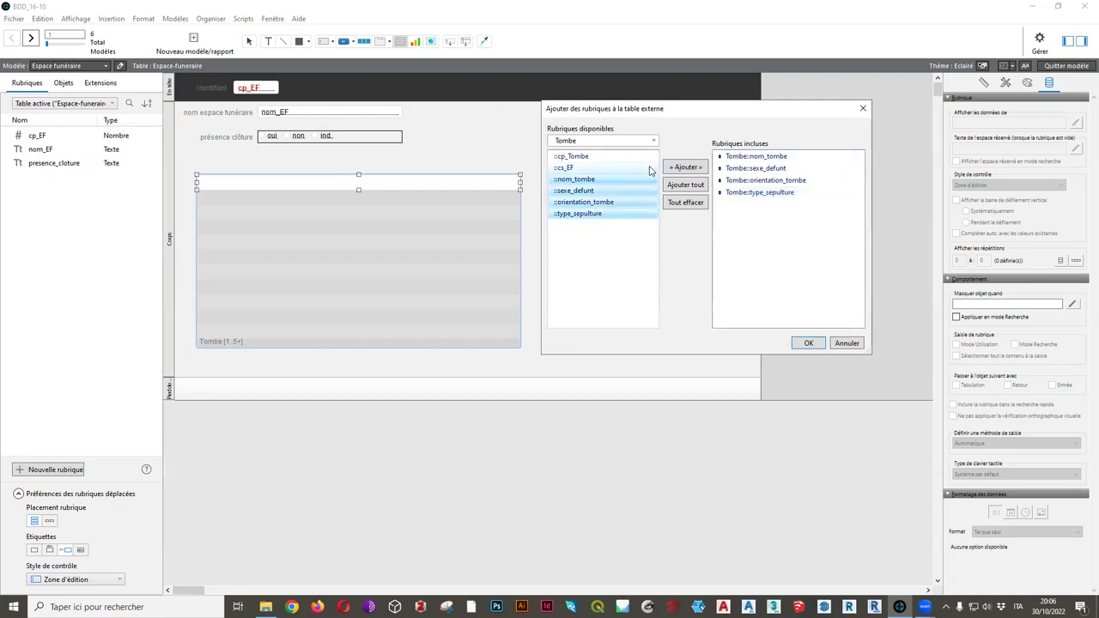
{"action": "left_click", "coordinate": [628, 243]}
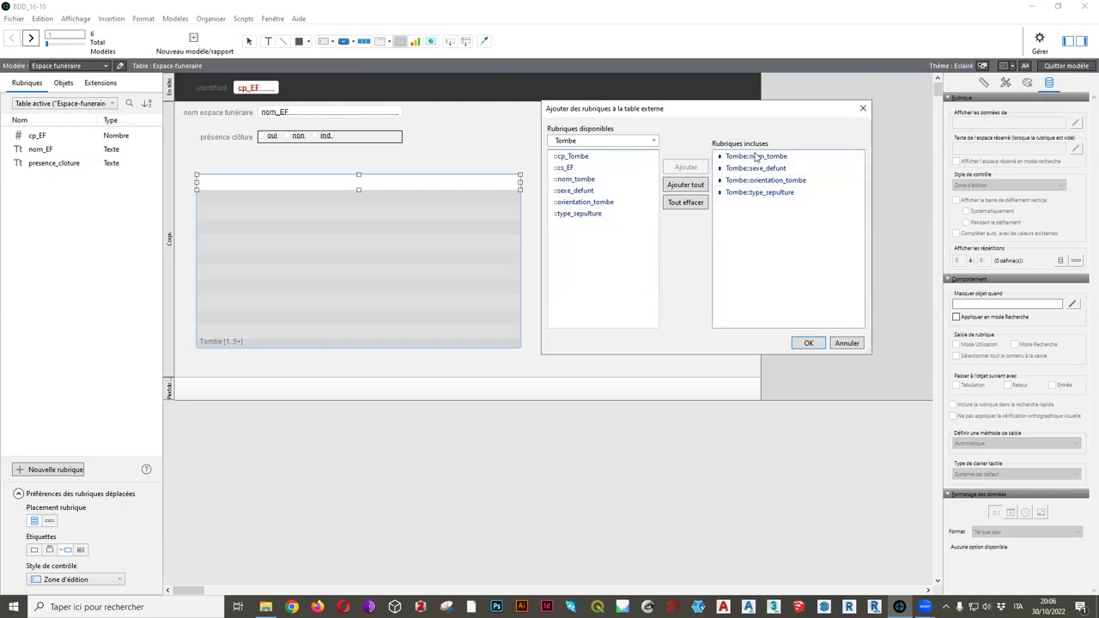
{"action": "left_click", "coordinate": [811, 344]}
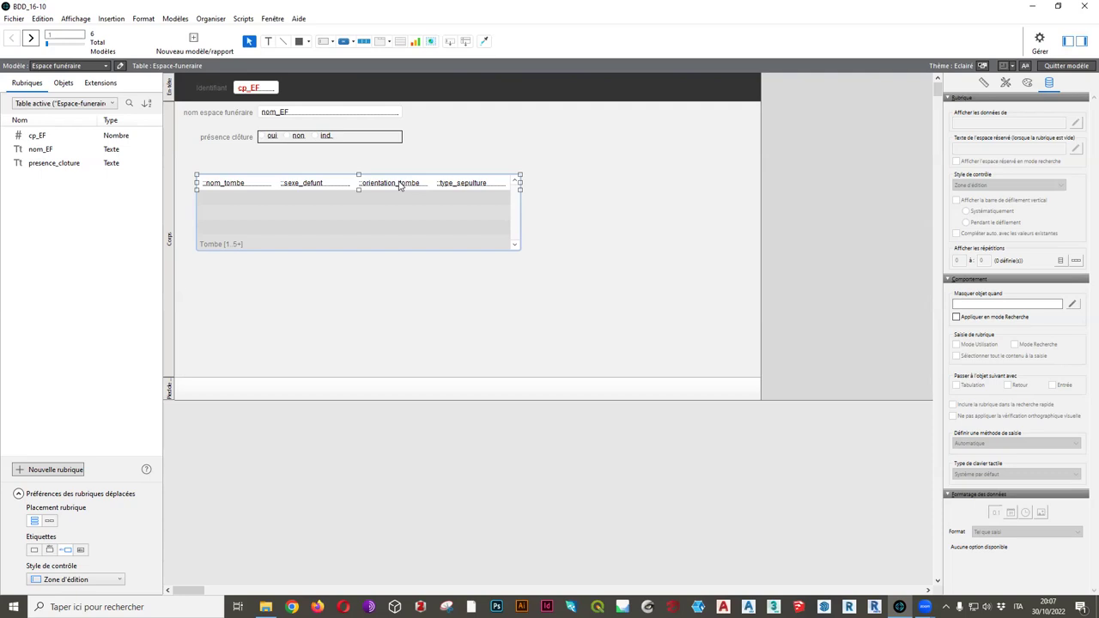
Save the layout, leave layout editing, and test that T54's burial type can be edited in the portal, keeping "collective"
{"action": "left_click", "coordinate": [1070, 69]}
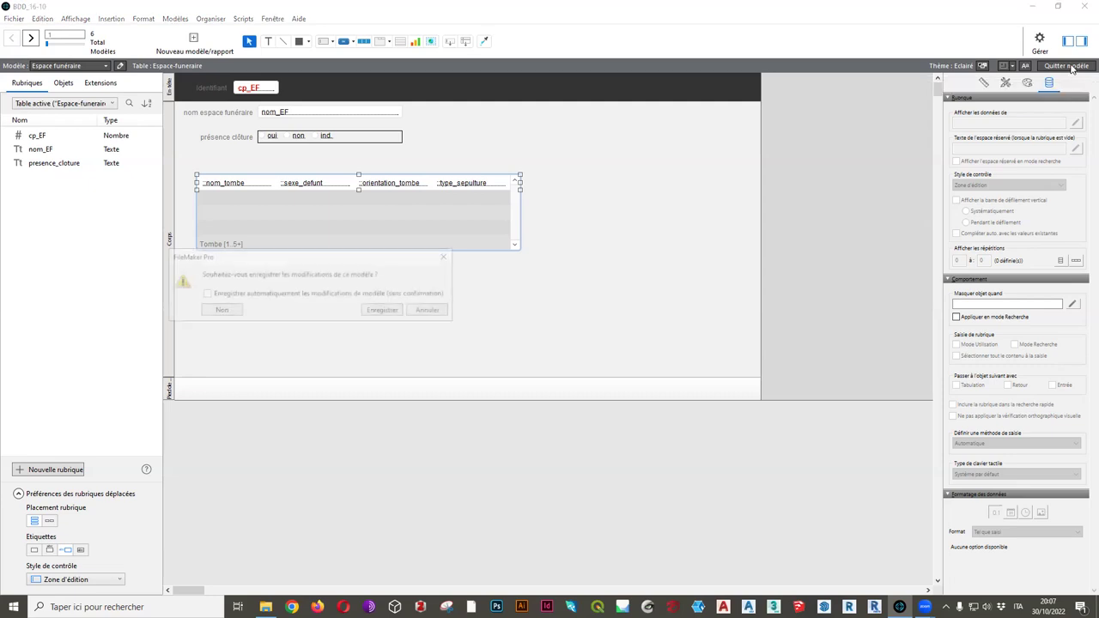
{"action": "left_click", "coordinate": [377, 312]}
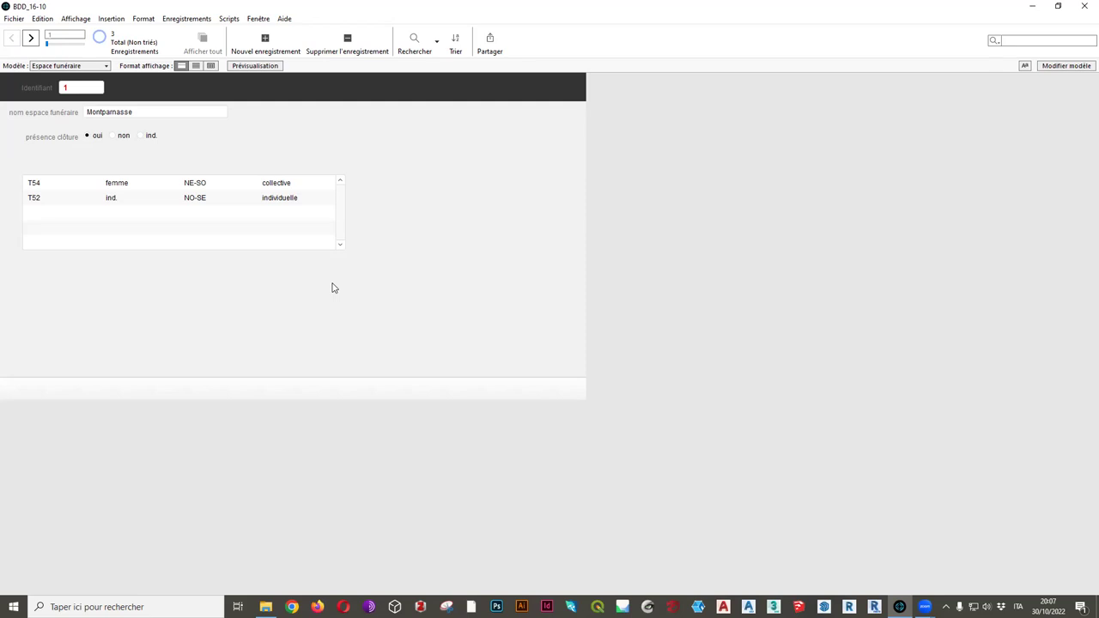
{"action": "left_click", "coordinate": [292, 183]}
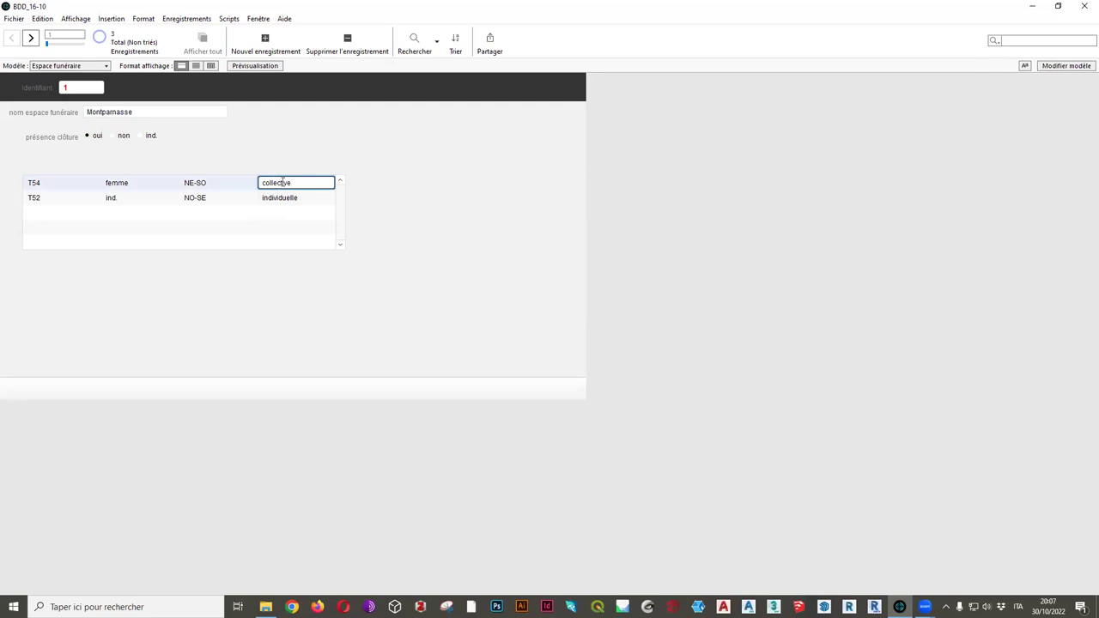
{"action": "key", "text": "BackSpace"}
{"action": "type", "text": "e"}
{"action": "left_click", "coordinate": [446, 146]}
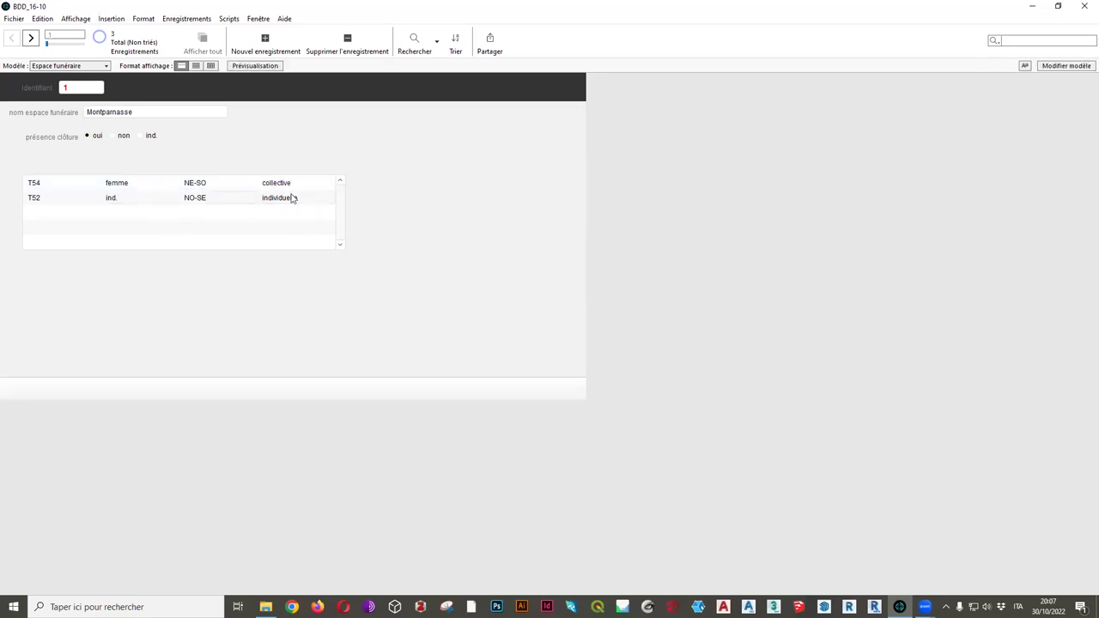
View the T52 record in the Tombe layout and return to the Espace funéraire layout
{"action": "left_click", "coordinate": [58, 66]}
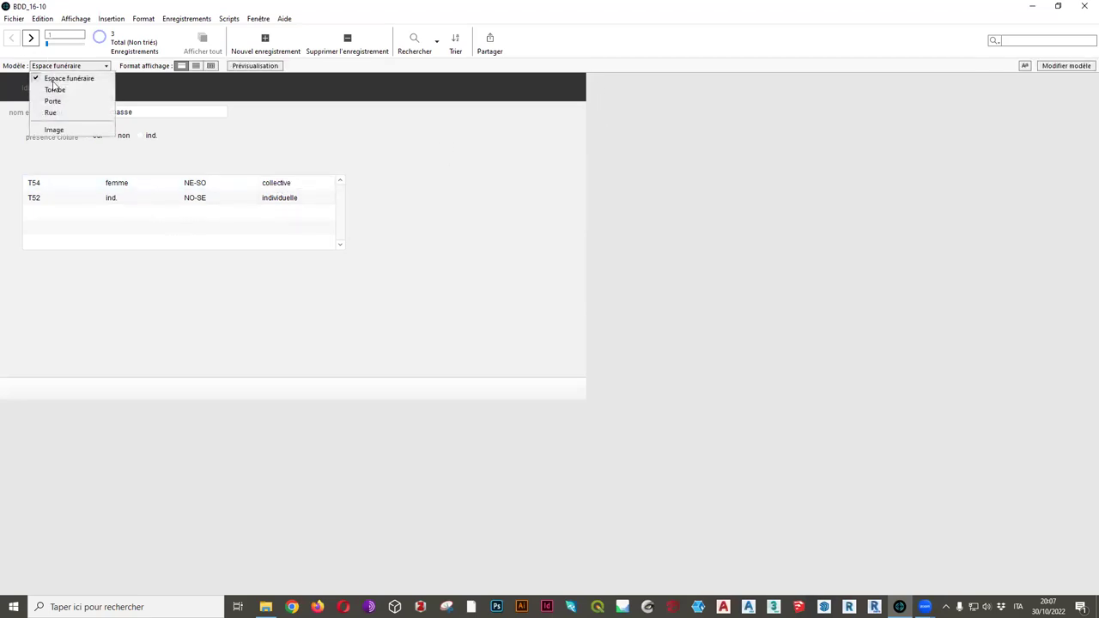
{"action": "left_click", "coordinate": [56, 91]}
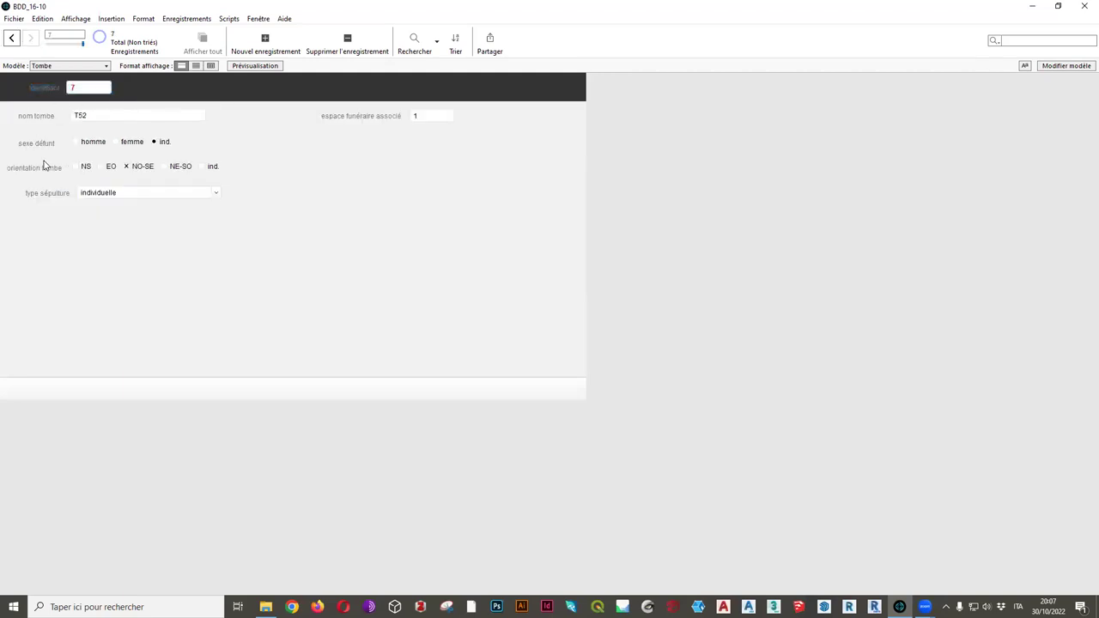
{"action": "left_click", "coordinate": [90, 66]}
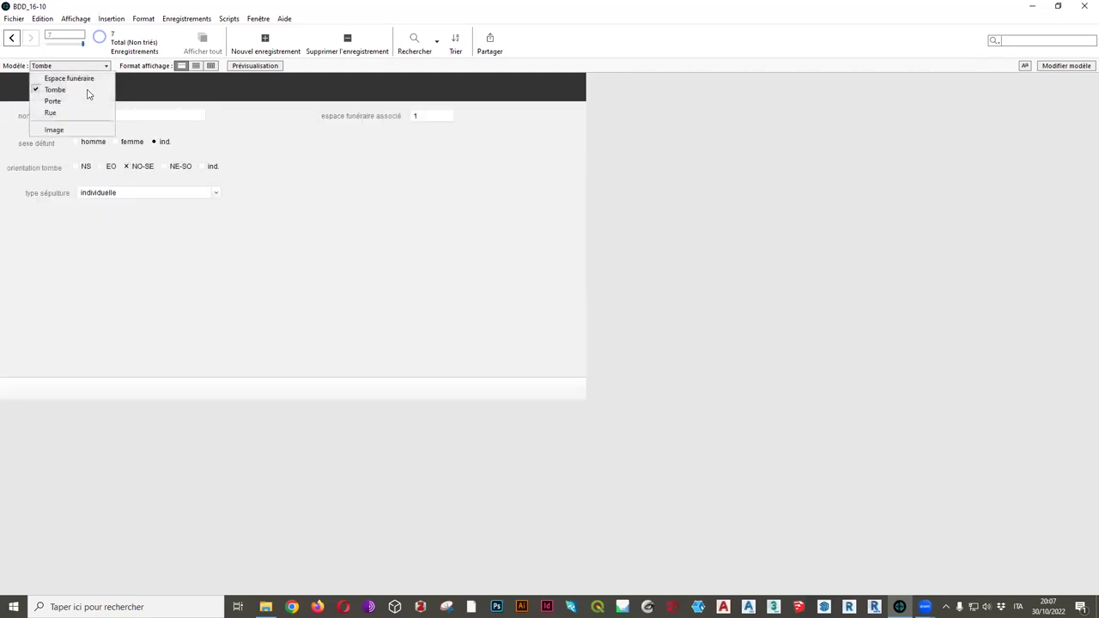
{"action": "left_click", "coordinate": [69, 78]}
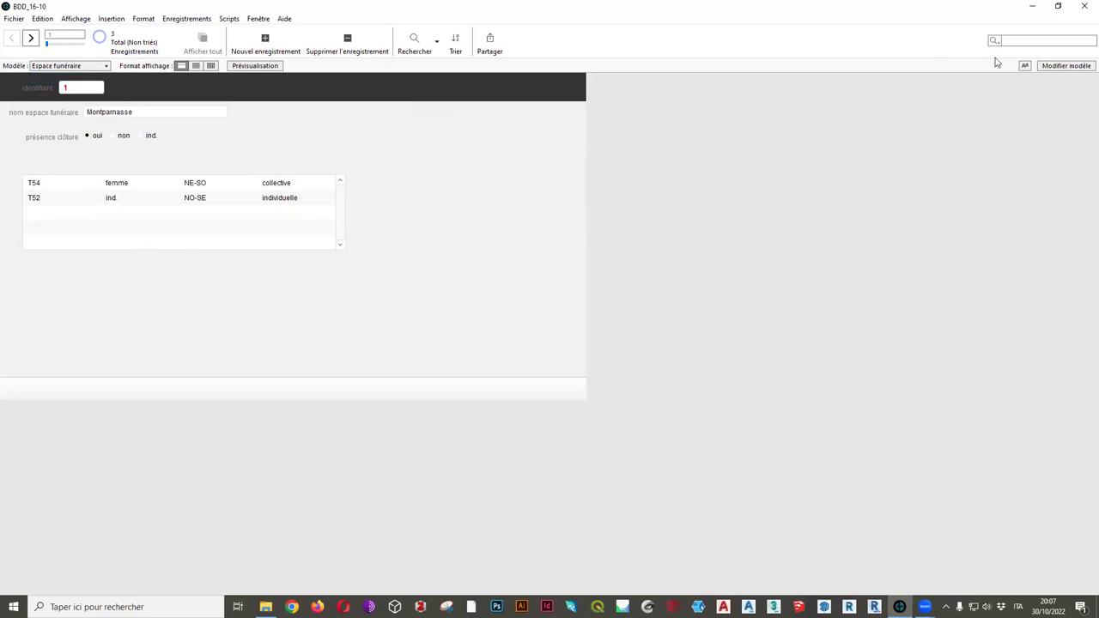
Open the Espace funéraire layout for editing and disable Mode Utilisation entry for all four portal fields
{"action": "left_click", "coordinate": [1069, 67]}
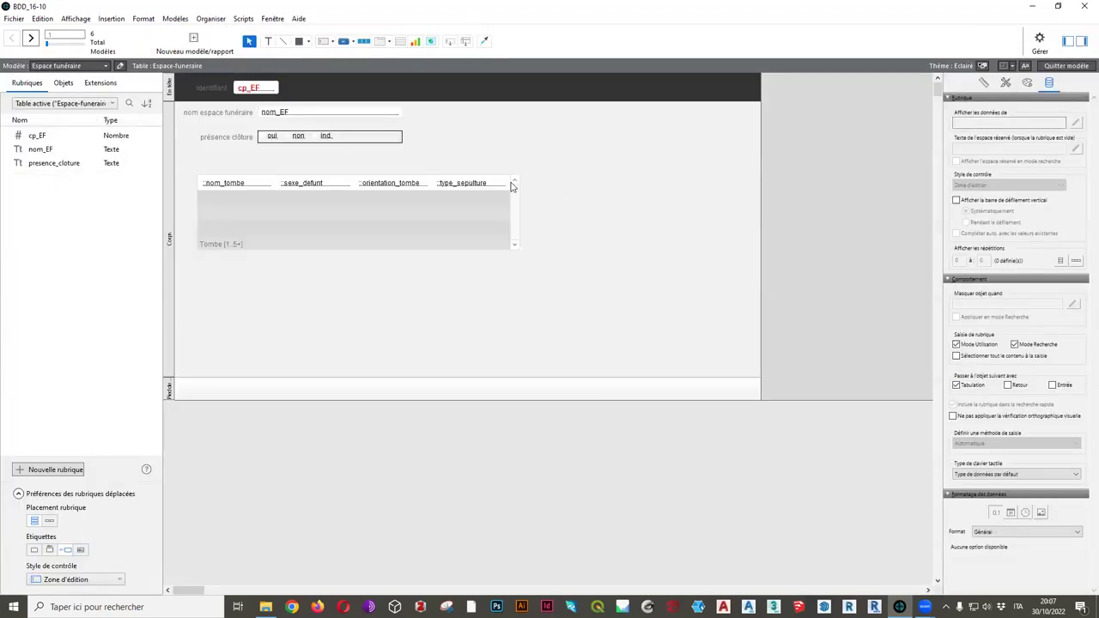
{"action": "left_click", "coordinate": [232, 187]}
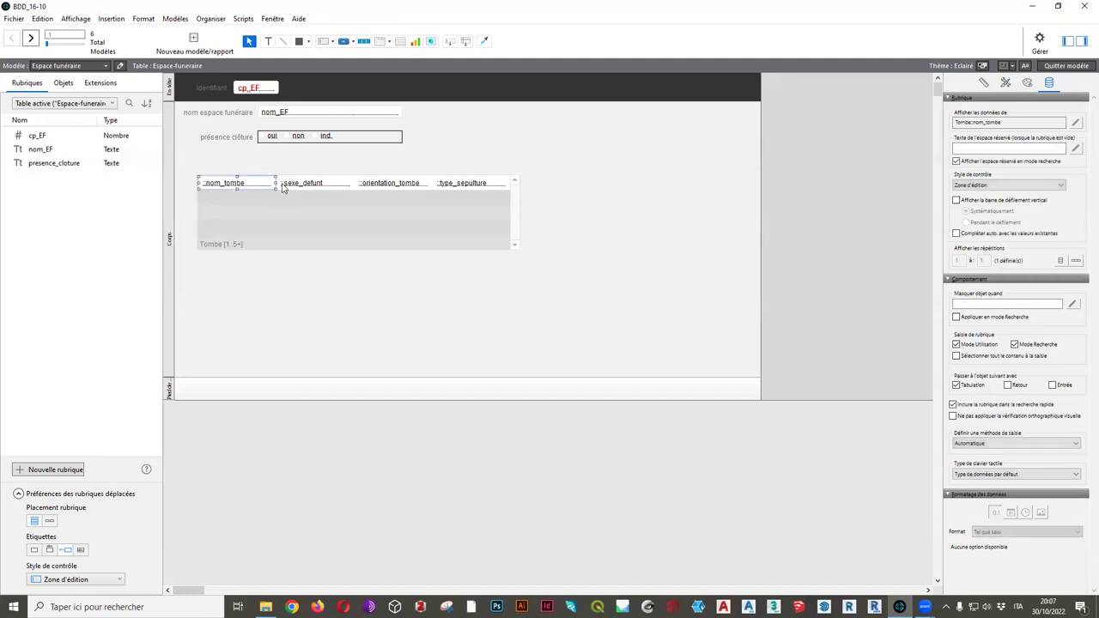
{"action": "left_click", "coordinate": [305, 187], "text": "shift"}
{"action": "left_click", "coordinate": [377, 189], "text": "shift"}
{"action": "left_click", "coordinate": [455, 187], "text": "shift"}
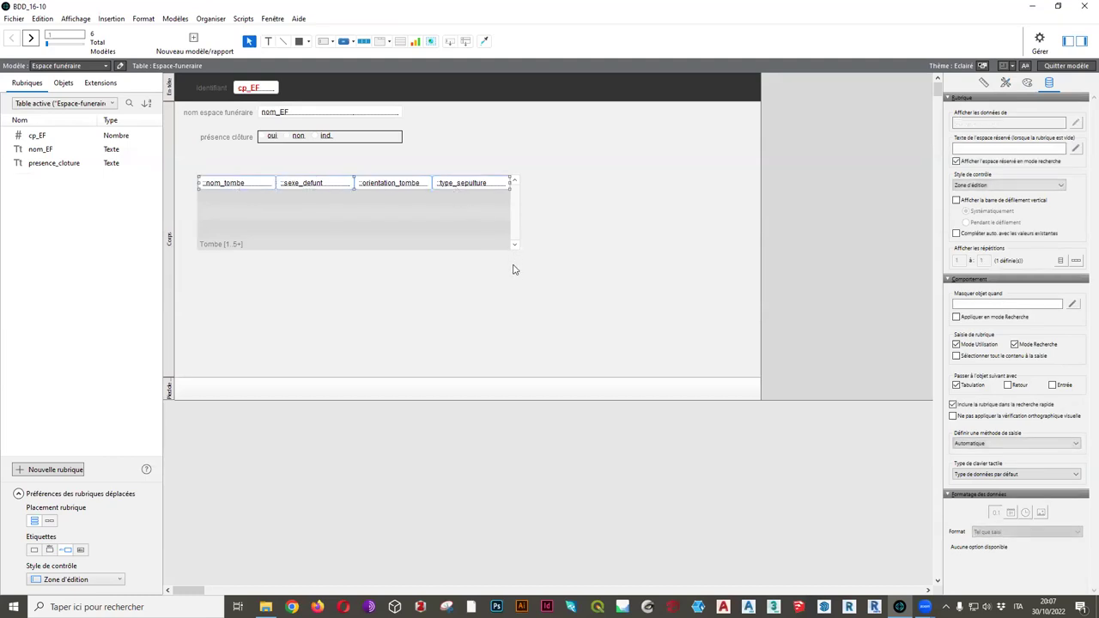
{"action": "left_click", "coordinate": [956, 345]}
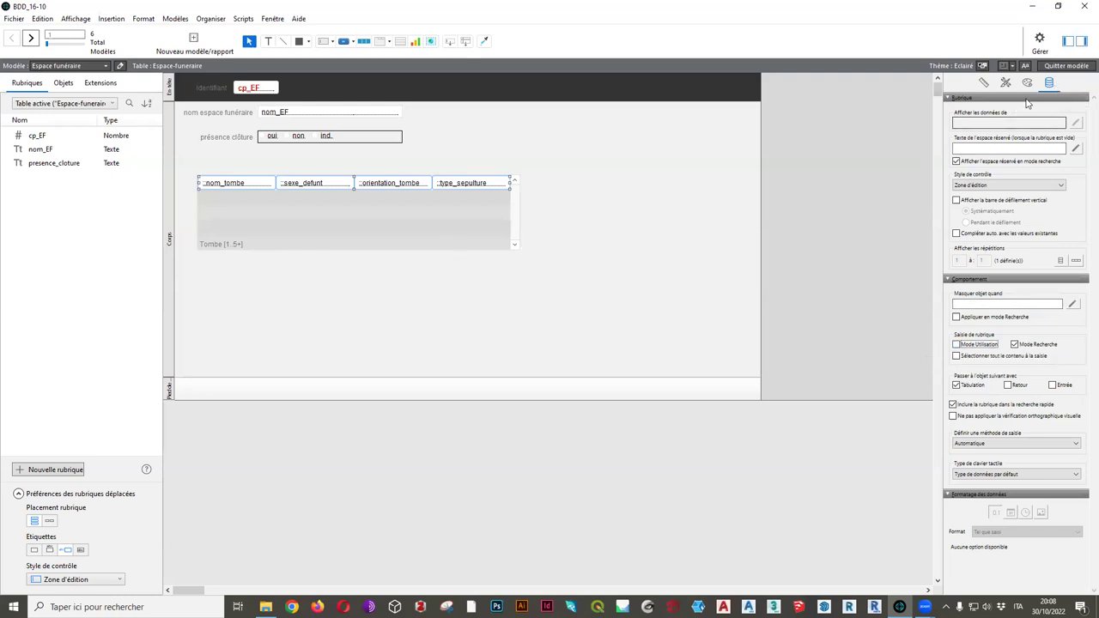
Save the layout, leave layout editing, and test whether the T54 and T52 burial types can be edited in the portal
{"action": "left_click", "coordinate": [1081, 70]}
{"action": "left_click", "coordinate": [383, 311]}
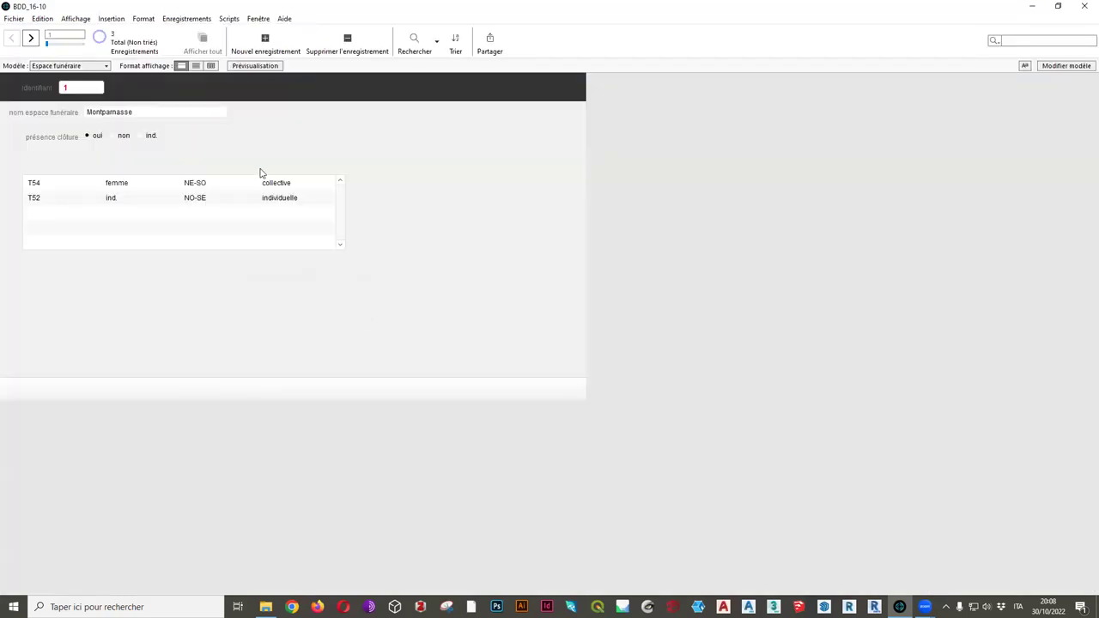
{"action": "left_click", "coordinate": [274, 183]}
{"action": "left_click", "coordinate": [275, 198]}
{"action": "left_click", "coordinate": [471, 234]}
Reopen the layout for editing and add a 10 pt text label "nom tombe" above the portal's first column
{"action": "left_click", "coordinate": [1055, 67]}
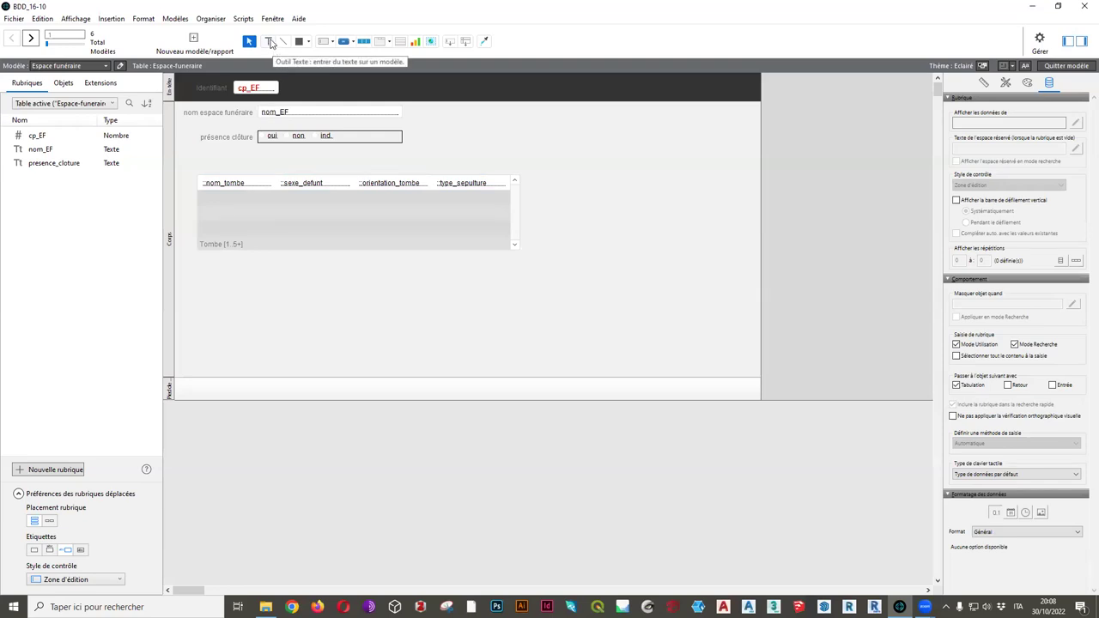
{"action": "left_click", "coordinate": [217, 140]}
{"action": "left_click_drag", "start_coordinate": [216, 141], "coordinate": [227, 170]}
{"action": "triple_click", "coordinate": [227, 169]}
{"action": "type", "text": "nom tombe"}
{"action": "key", "text": "Escape"}
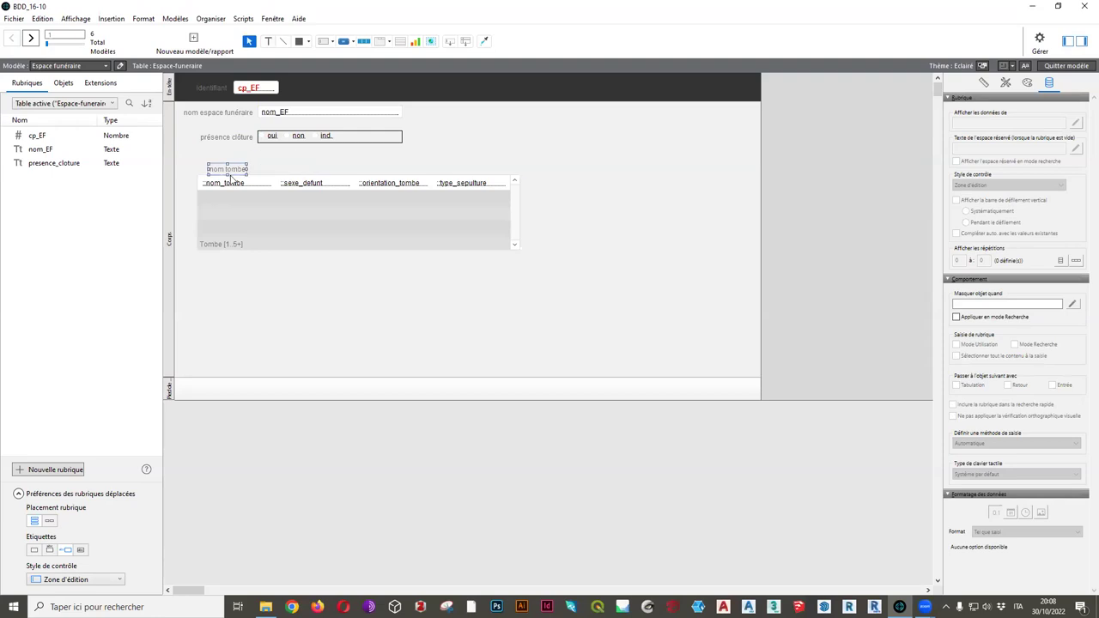
{"action": "left_click", "coordinate": [1027, 82]}
{"action": "left_click", "coordinate": [1060, 448]}
{"action": "left_click", "coordinate": [1049, 488]}
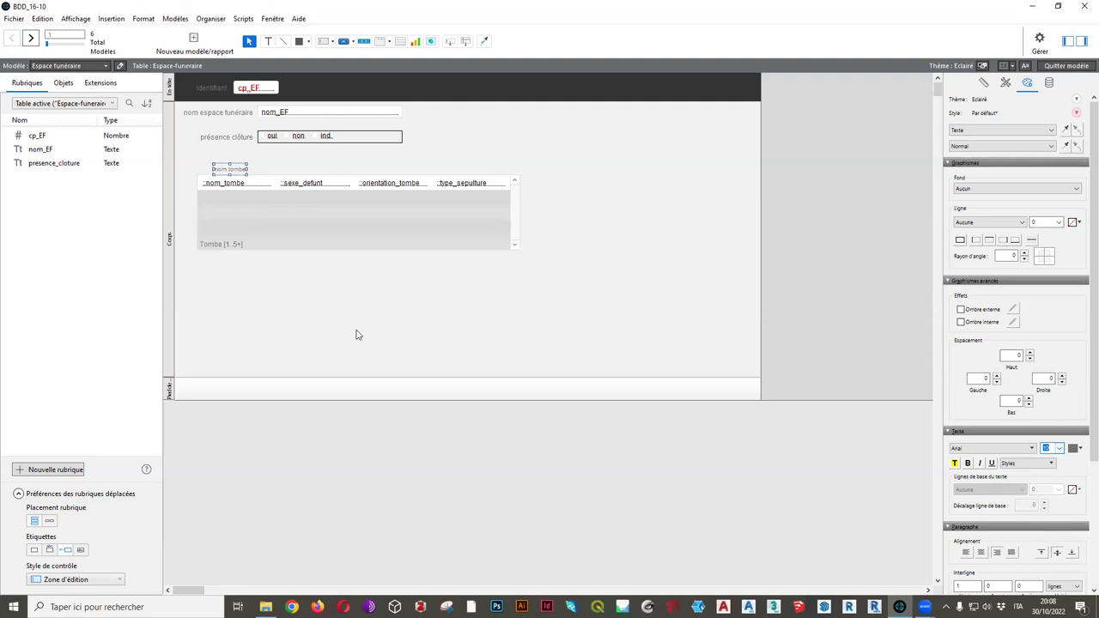
Set the font size of the portal's four fields to 10 pt
{"action": "left_click", "coordinate": [251, 182]}
{"action": "left_click", "coordinate": [337, 190], "text": "shift"}
{"action": "left_click", "coordinate": [393, 192], "text": "shift"}
{"action": "left_click", "coordinate": [498, 198], "text": "shift"}
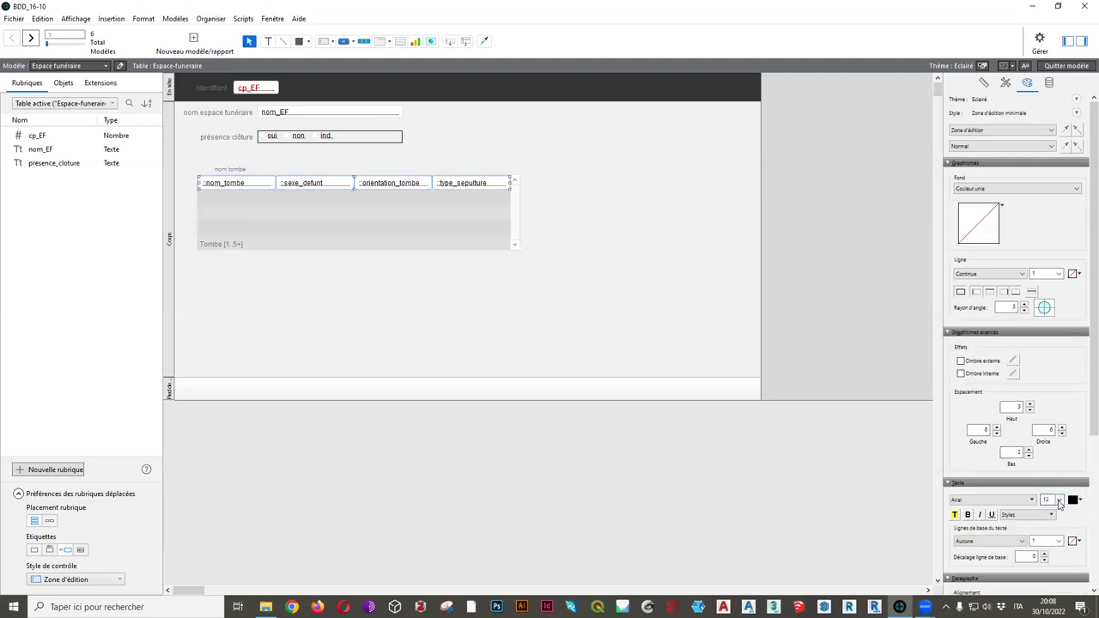
{"action": "left_click", "coordinate": [1060, 501]}
{"action": "left_click", "coordinate": [1050, 538]}
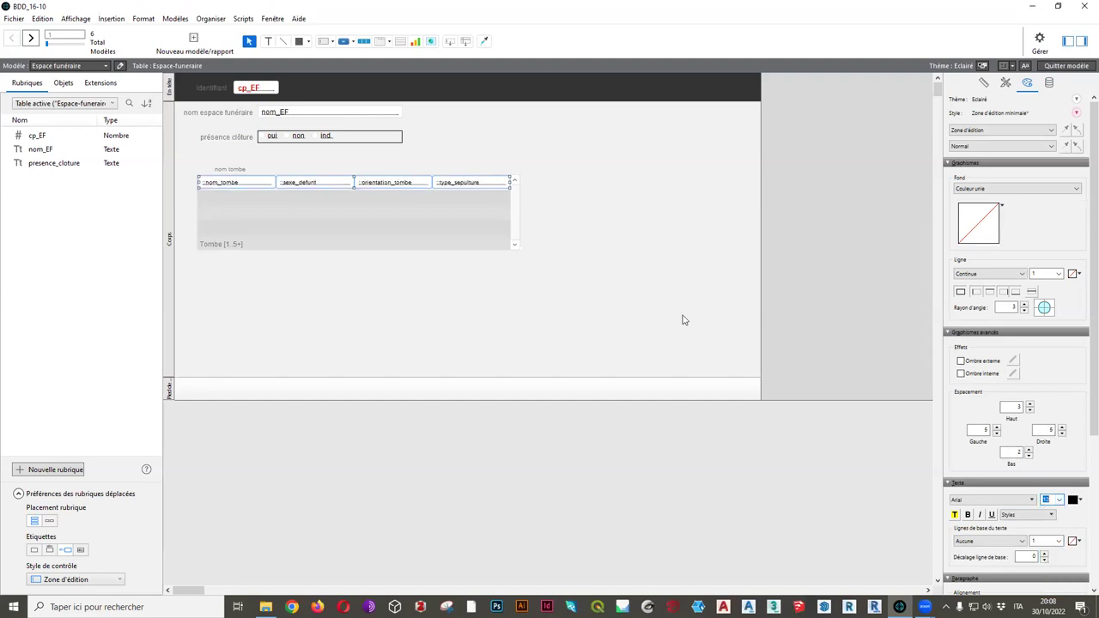
Place copies of the "nom tombe" label above the portal's other three columns
{"action": "left_click", "coordinate": [236, 173]}
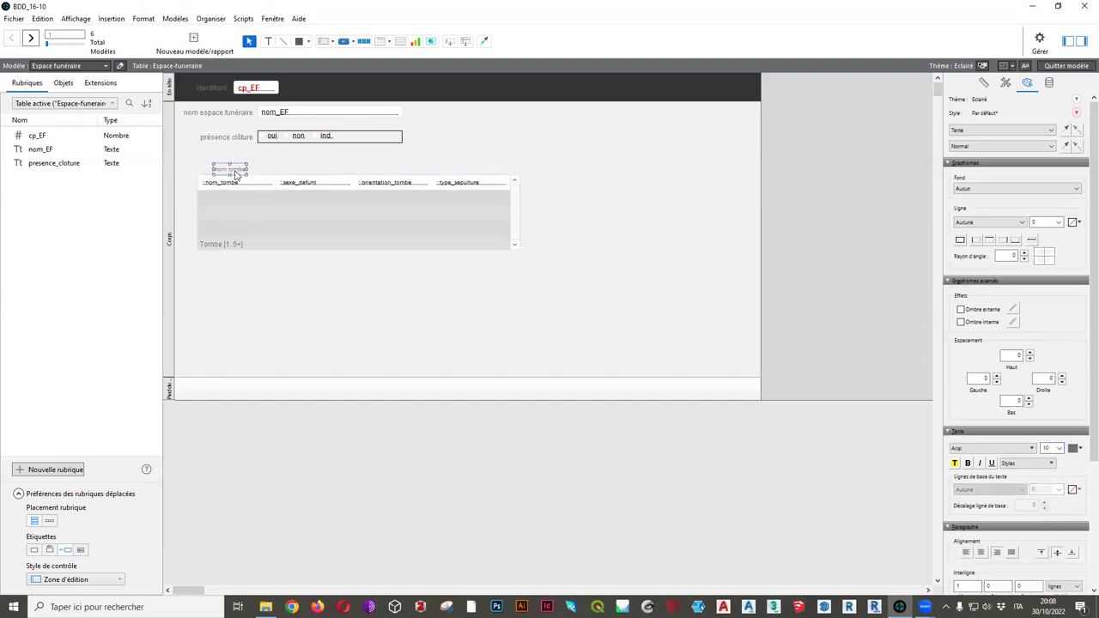
{"action": "left_click_drag", "start_coordinate": [237, 175], "coordinate": [382, 174]}
{"action": "left_click_drag", "start_coordinate": [379, 173], "coordinate": [459, 167]}
Change the label above the sexe_defunt column to "sexe défunt"
{"action": "double_click", "coordinate": [296, 172]}
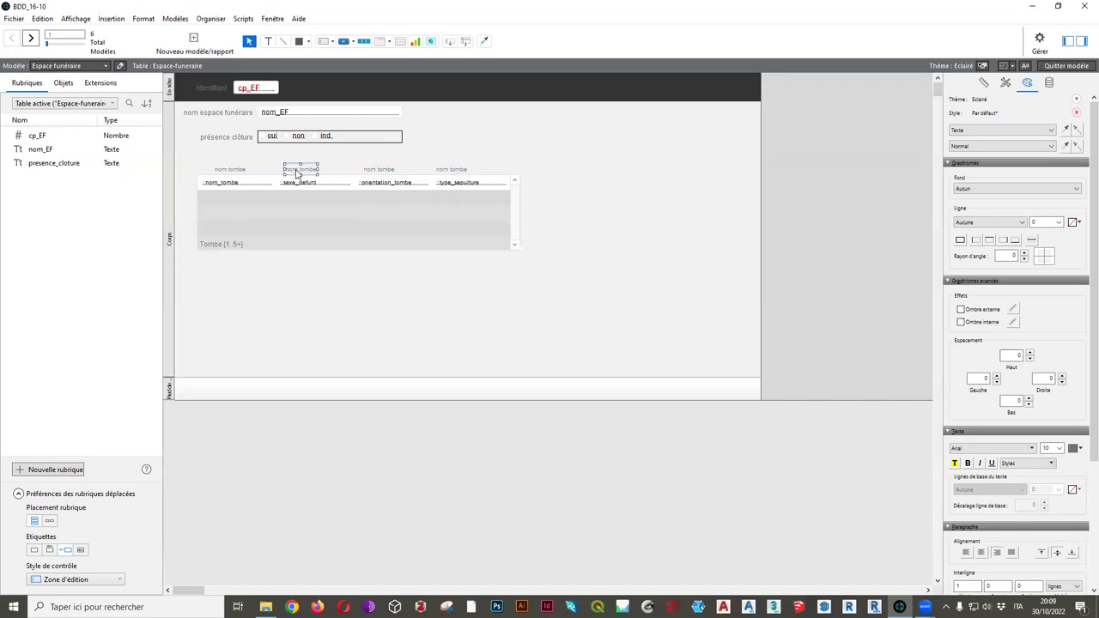
{"action": "key", "text": "BackSpace"}
{"action": "type", "text": "sexe déf"}
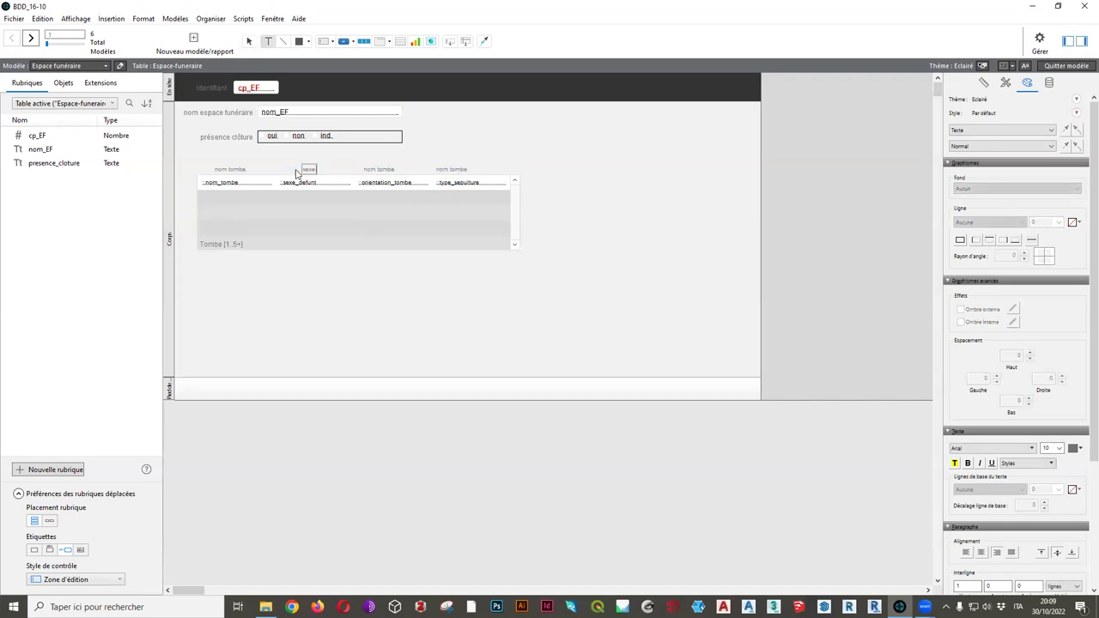
{"action": "type", "text": "unt"}
Change the label above the orientation_tombe column to "orientation tombe" and center it over the column
{"action": "left_click", "coordinate": [375, 169]}
{"action": "double_click", "coordinate": [375, 169]}
{"action": "key", "text": "BackSpace"}
{"action": "type", "text": "orientation tombe"}
{"action": "key", "text": "Escape"}
{"action": "left_click_drag", "start_coordinate": [366, 169], "coordinate": [384, 169]}
Change the label above the type_sepulture column to "type sépulture" and align it with the field
{"action": "left_click", "coordinate": [442, 173]}
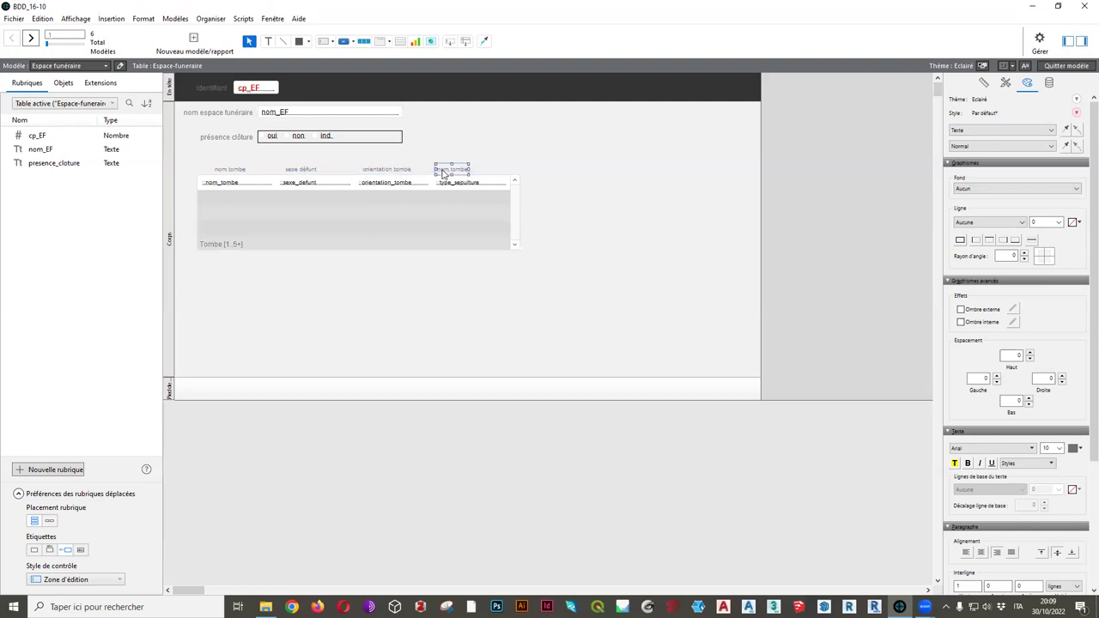
{"action": "double_click", "coordinate": [443, 171]}
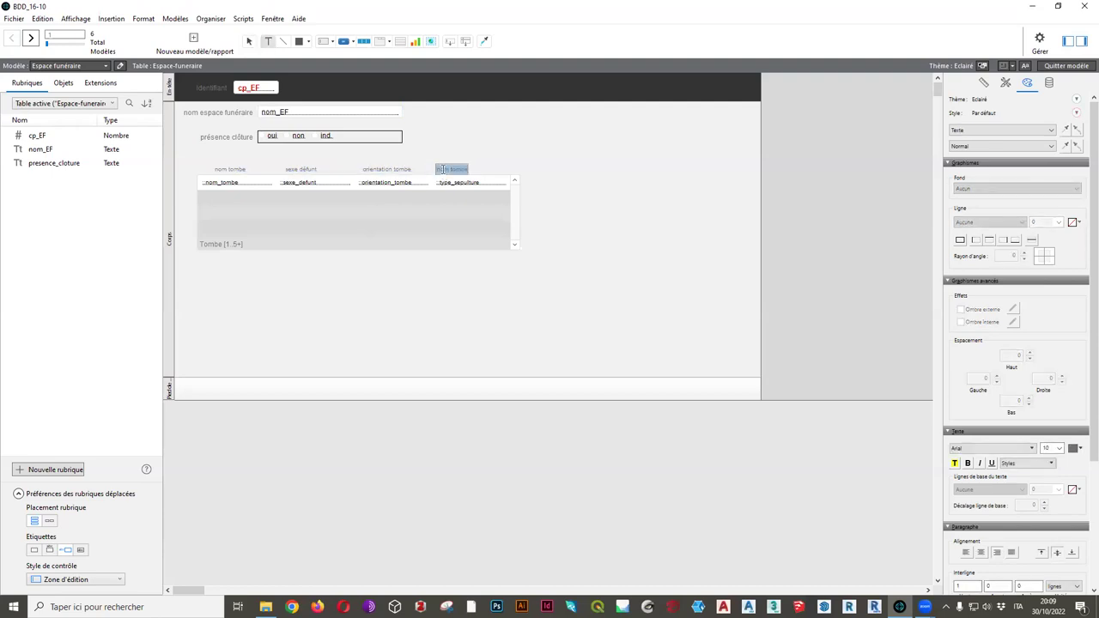
{"action": "type", "text": "type sépulture"}
{"action": "key", "text": "Escape"}
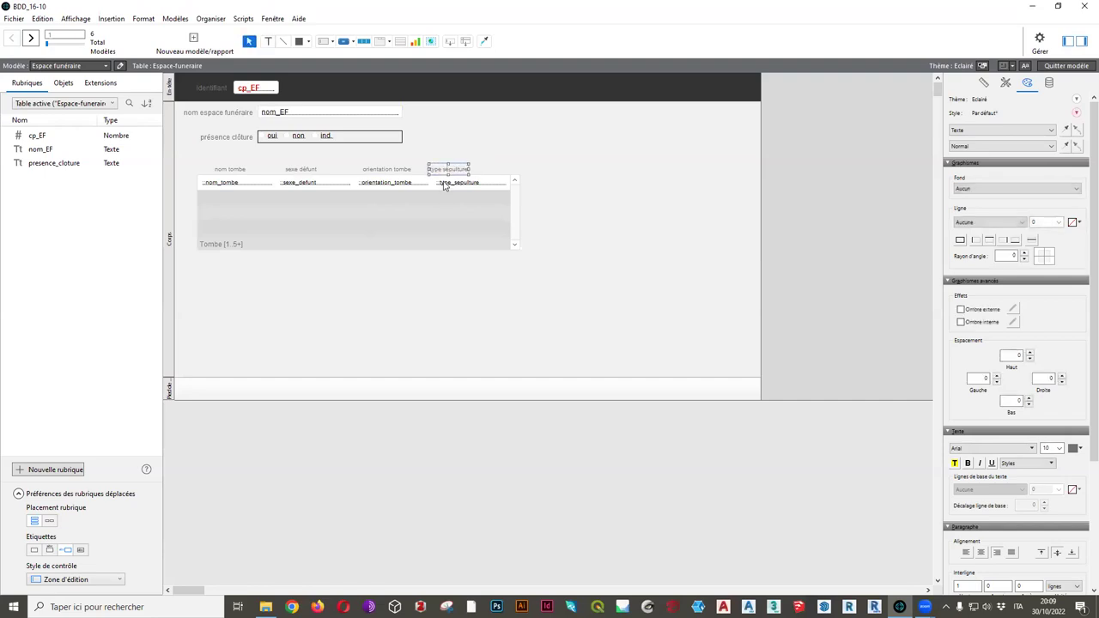
{"action": "left_click_drag", "start_coordinate": [454, 172], "coordinate": [464, 172]}
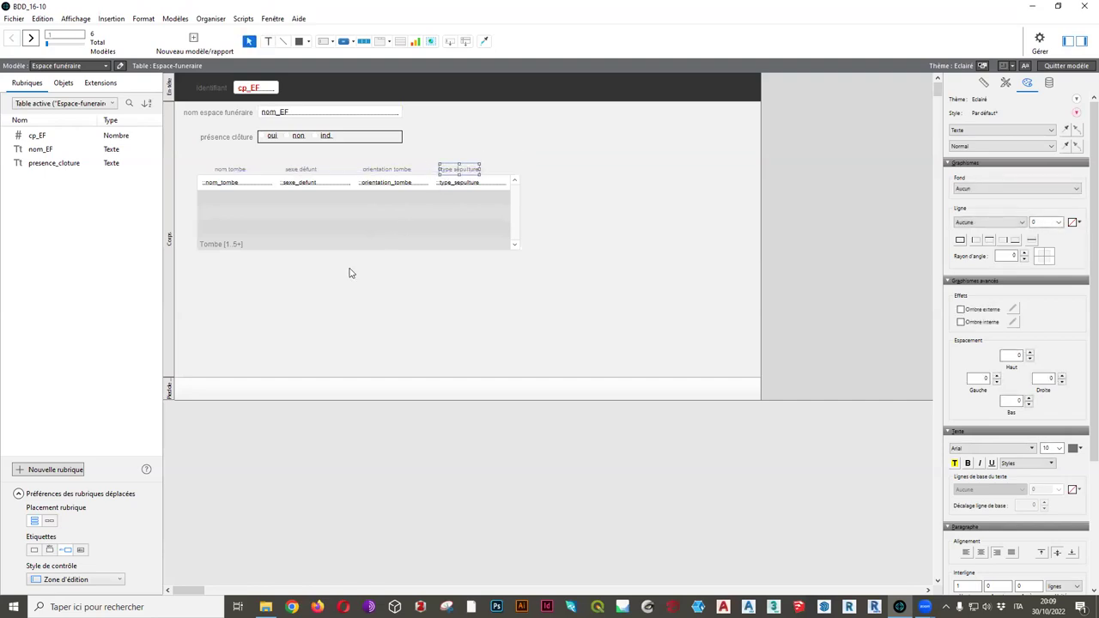
Align the "nom tombe" and "sexe défunt" labels with the start of their columns, then save and leave the layout
{"action": "left_click_drag", "start_coordinate": [220, 172], "coordinate": [216, 174]}
{"action": "left_click_drag", "start_coordinate": [290, 174], "coordinate": [292, 175]}
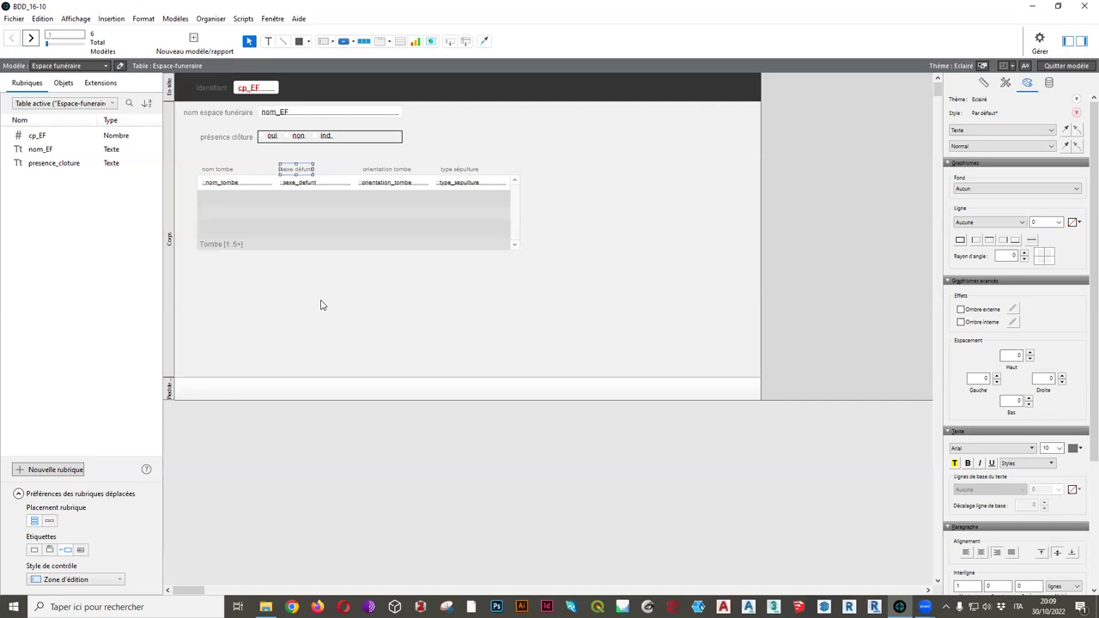
{"action": "left_click", "coordinate": [322, 305]}
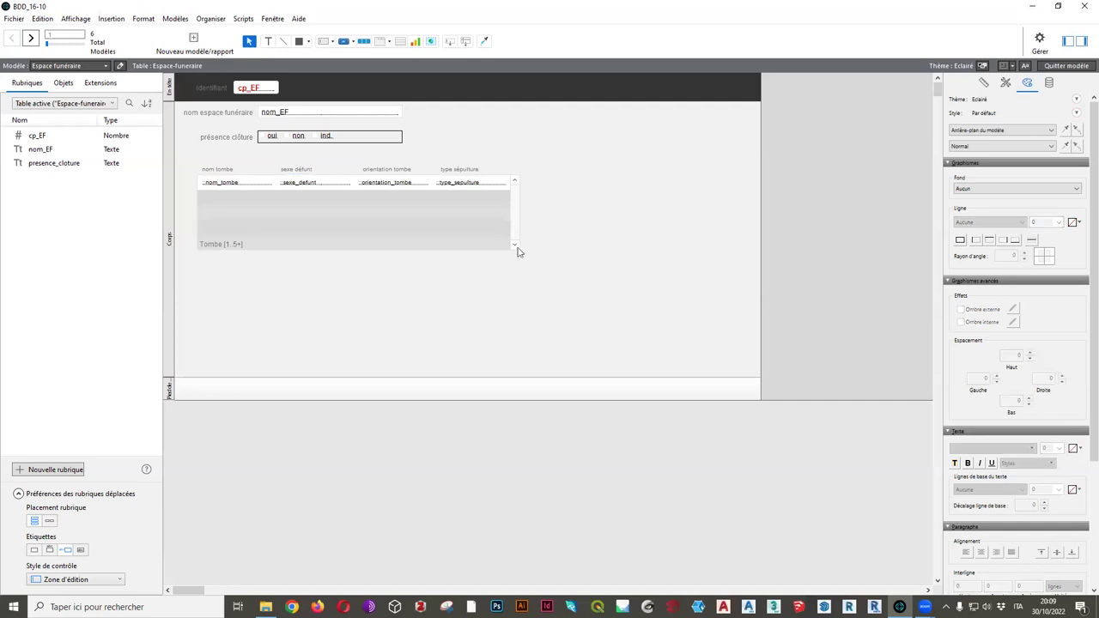
{"action": "left_click", "coordinate": [1084, 68]}
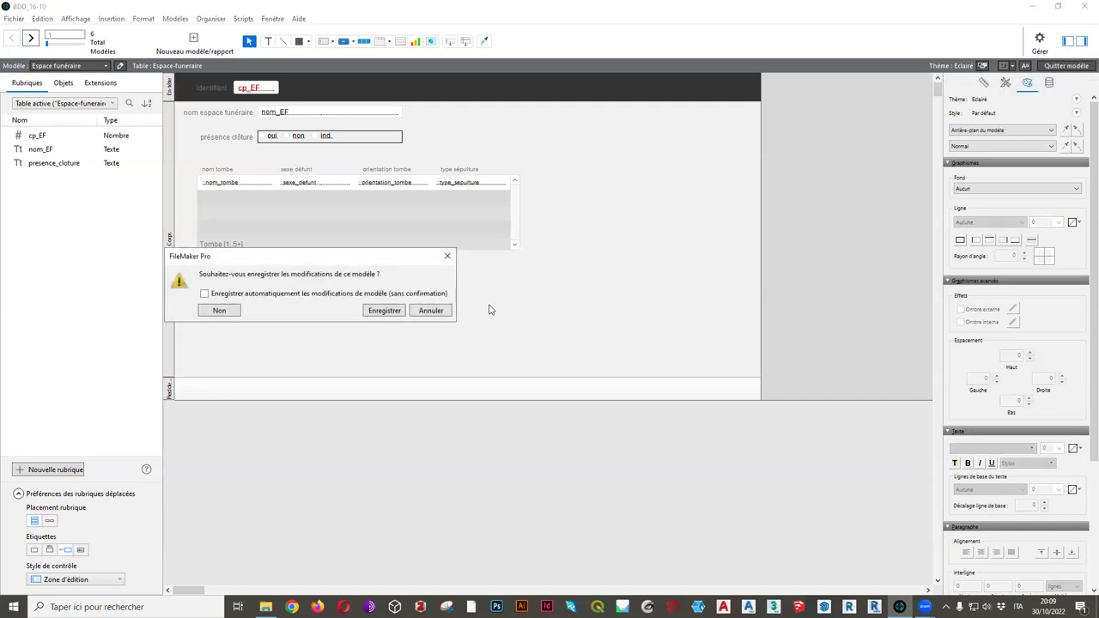
{"action": "left_click", "coordinate": [393, 311]}
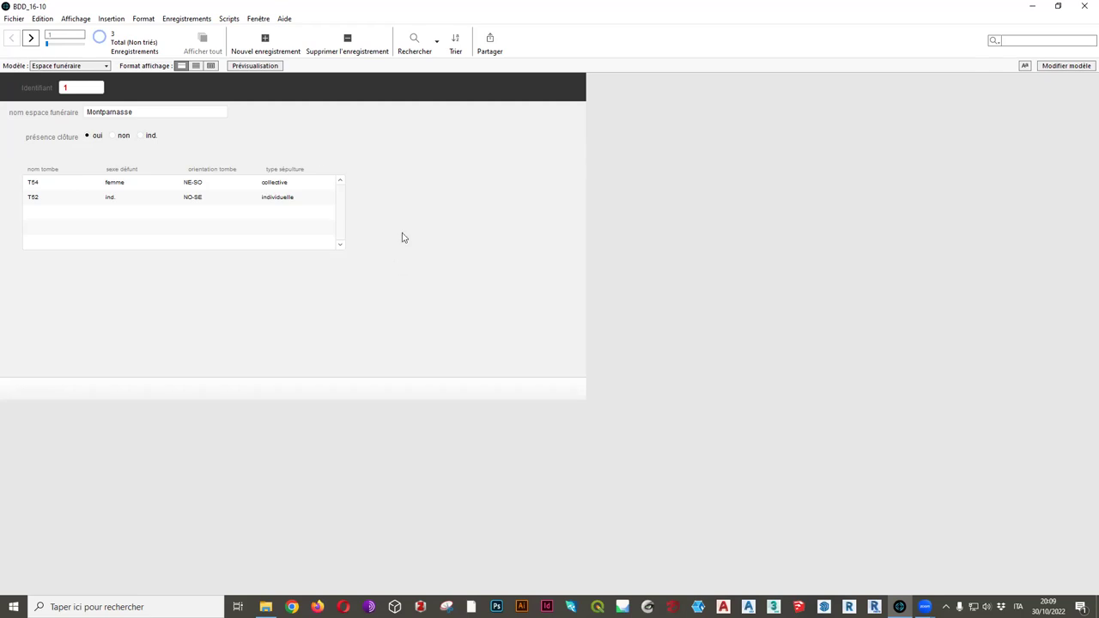
Create a new record in the Tombe layout with the tomb name T63
{"action": "left_click", "coordinate": [73, 72]}
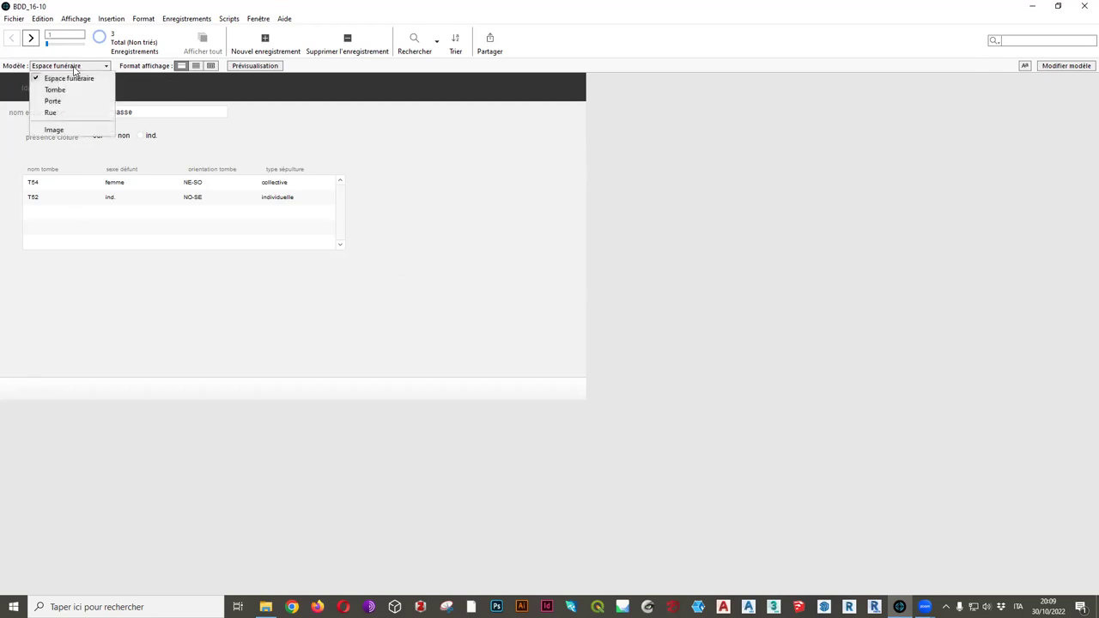
{"action": "left_click", "coordinate": [64, 89]}
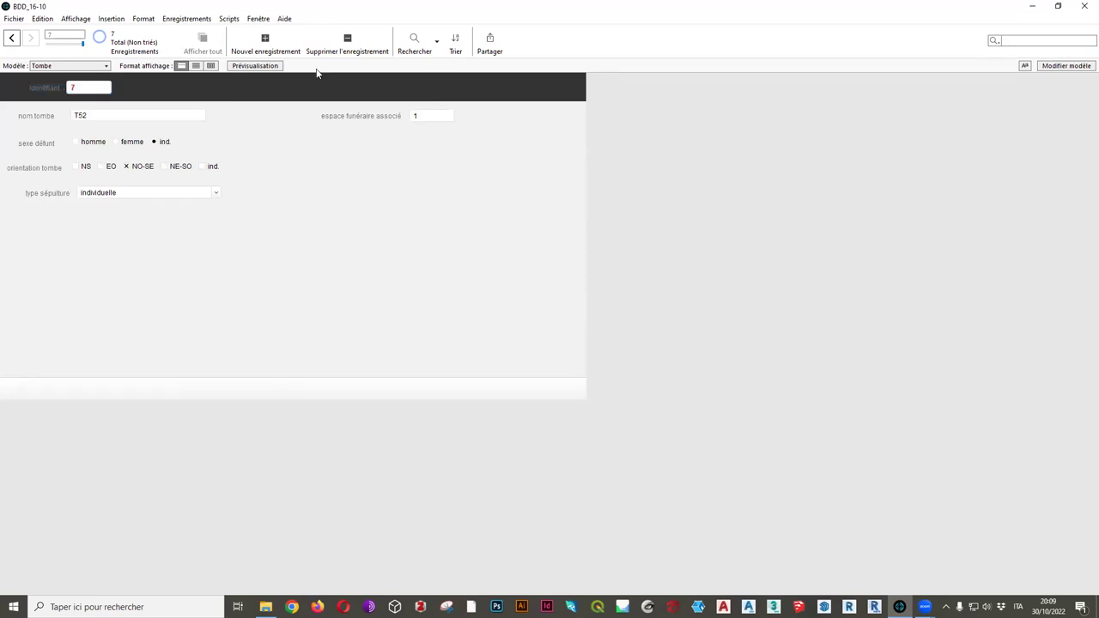
{"action": "left_click", "coordinate": [269, 44]}
{"action": "left_click", "coordinate": [100, 115]}
{"action": "type", "text": "T"}
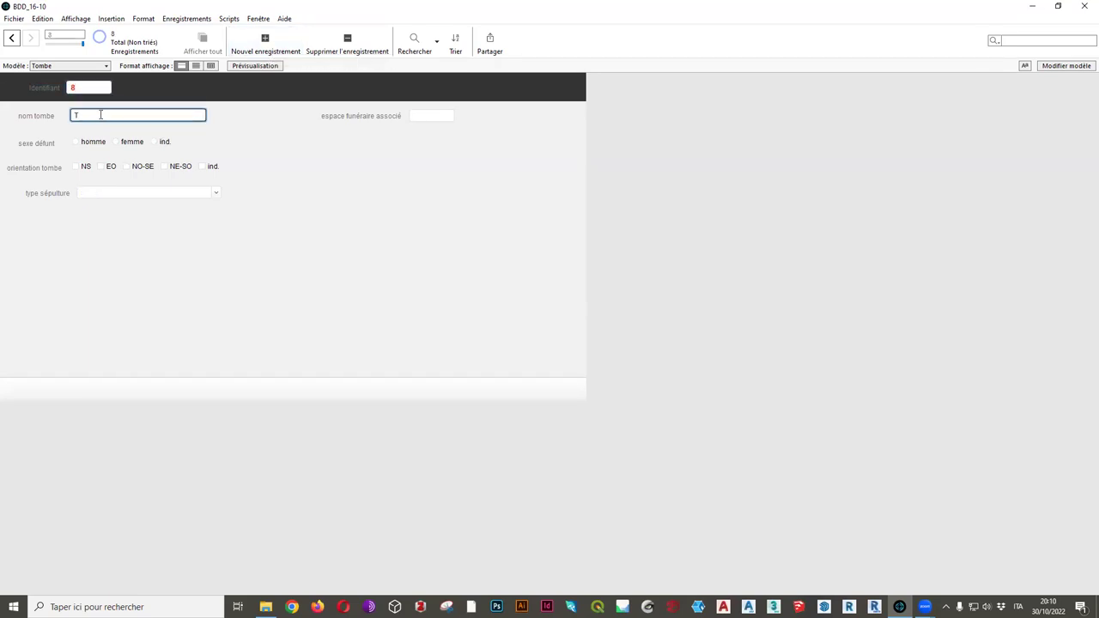
{"action": "type", "text": "83"}
Fill in T63 with sex homme, orientation NO-SE, burial type individuelle and associated funerary space 1
{"action": "left_click", "coordinate": [85, 145]}
{"action": "left_click", "coordinate": [145, 167]}
{"action": "left_click", "coordinate": [136, 194]}
{"action": "left_click", "coordinate": [216, 194]}
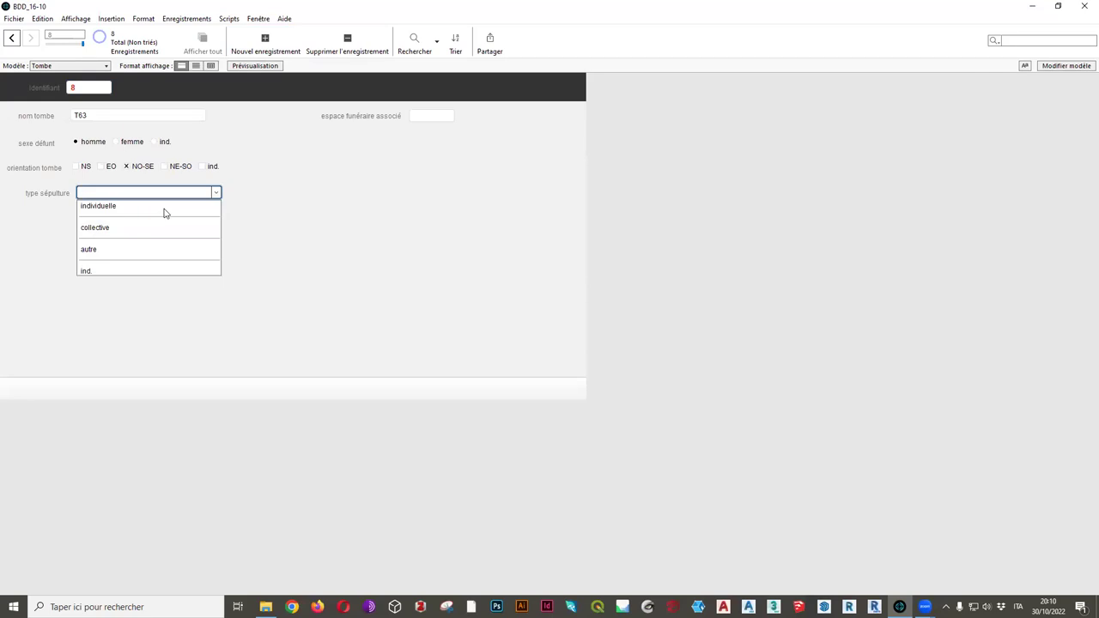
{"action": "left_click", "coordinate": [165, 206]}
{"action": "left_click", "coordinate": [441, 114]}
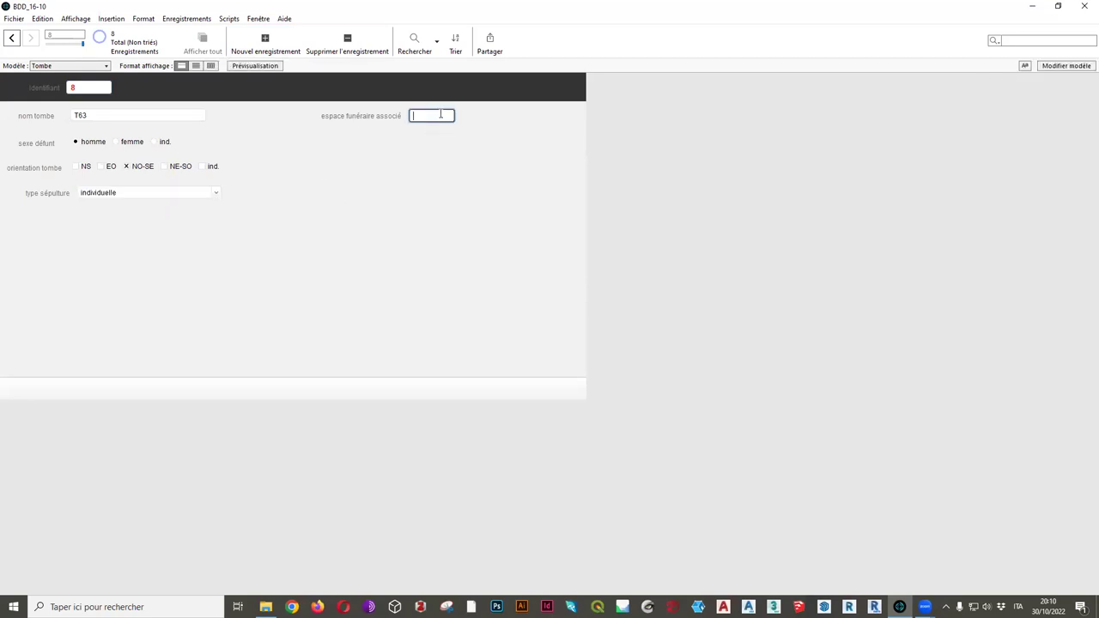
{"action": "type", "text": "1"}
{"action": "left_click", "coordinate": [422, 183]}
Check the related tombs in the Espace funéraire portal and return to the Tombe layout
{"action": "left_click", "coordinate": [77, 67]}
{"action": "left_click", "coordinate": [77, 79]}
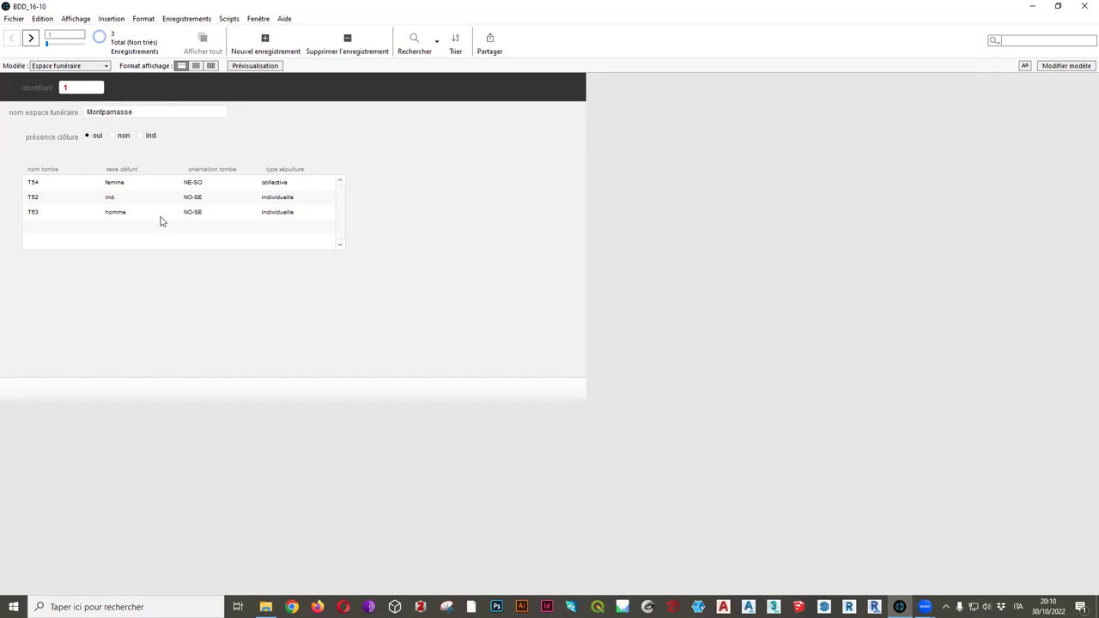
{"action": "left_click", "coordinate": [83, 67]}
{"action": "left_click", "coordinate": [57, 89]}
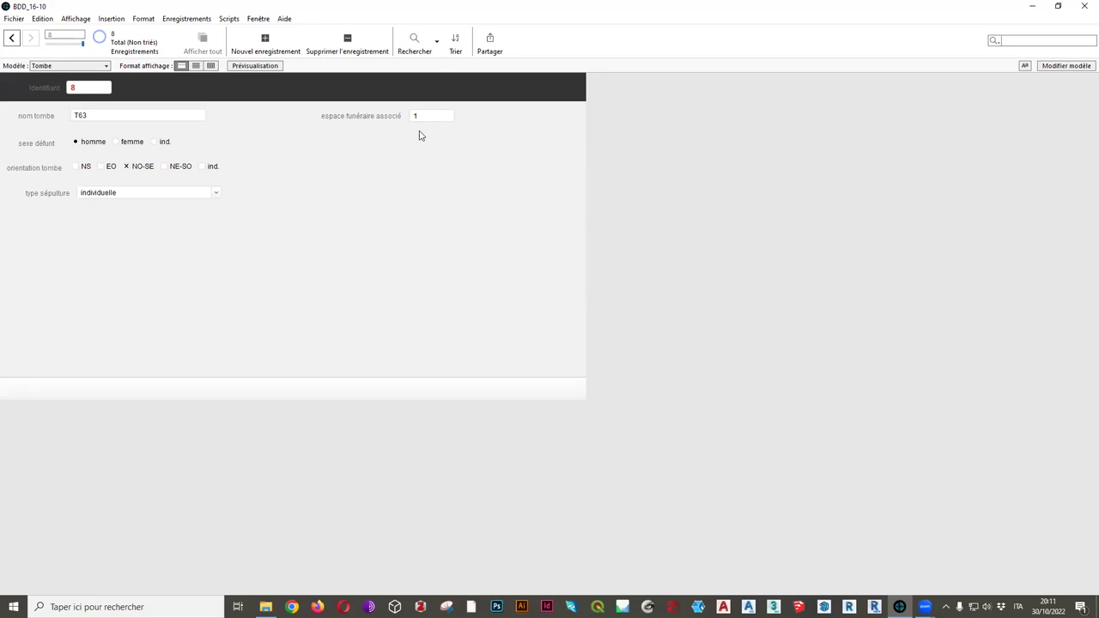
Open the Tombe layout for editing and shift the cs_EF field slightly away from its label
{"action": "left_click", "coordinate": [1049, 70]}
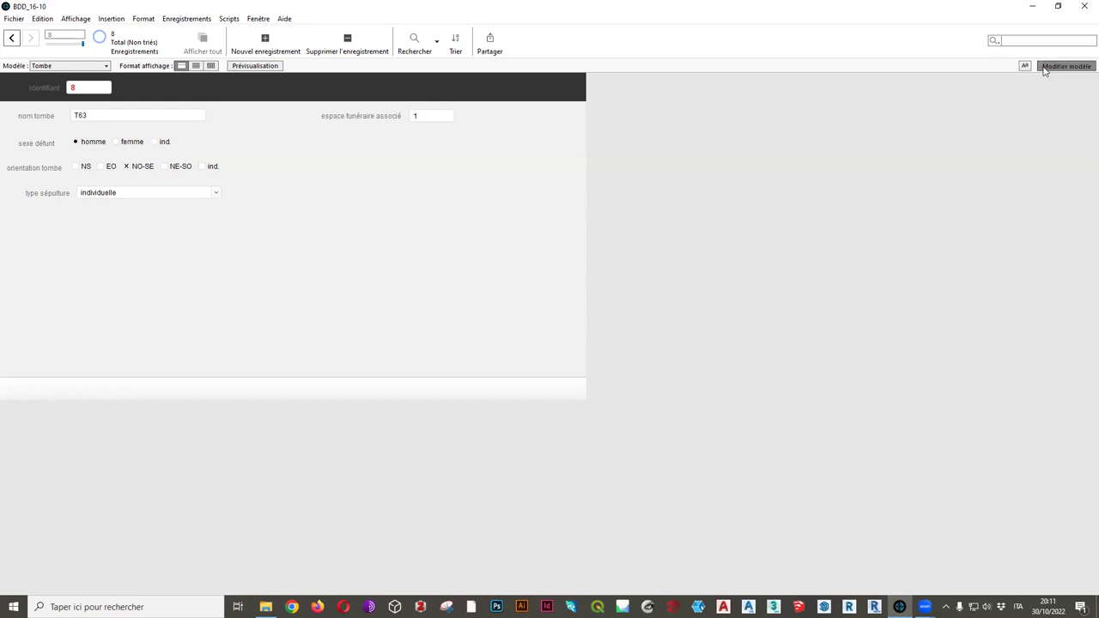
{"action": "left_click", "coordinate": [609, 118]}
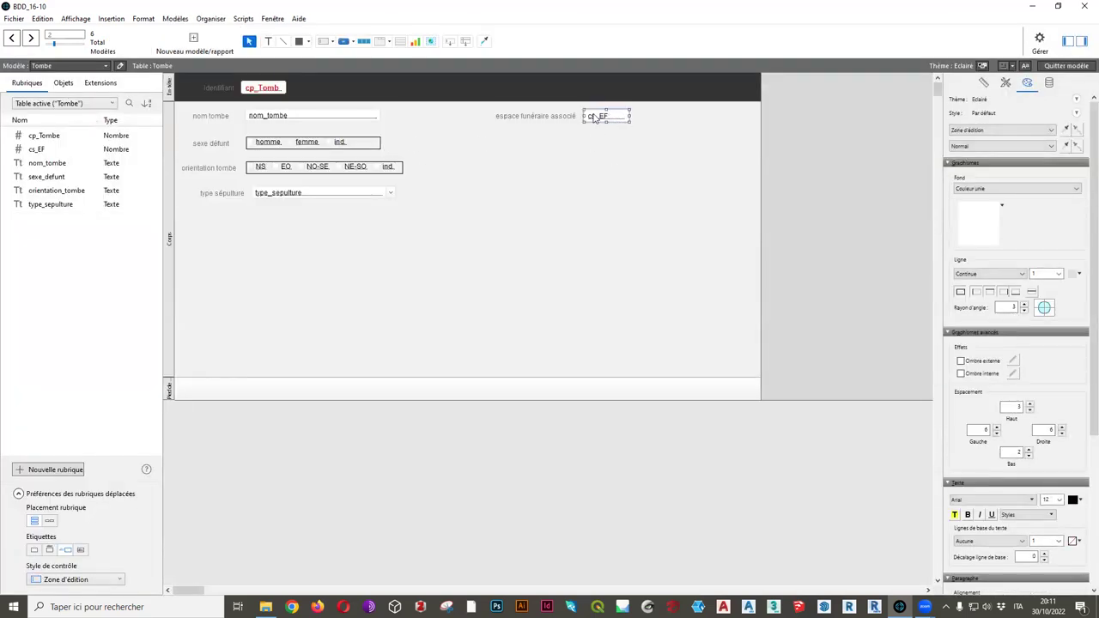
{"action": "mouse_move", "coordinate": [602, 118]}
{"action": "left_mouse_down"}
{"action": "mouse_move", "coordinate": [665, 119]}
{"action": "mouse_move", "coordinate": [607, 118]}
{"action": "left_mouse_up"}
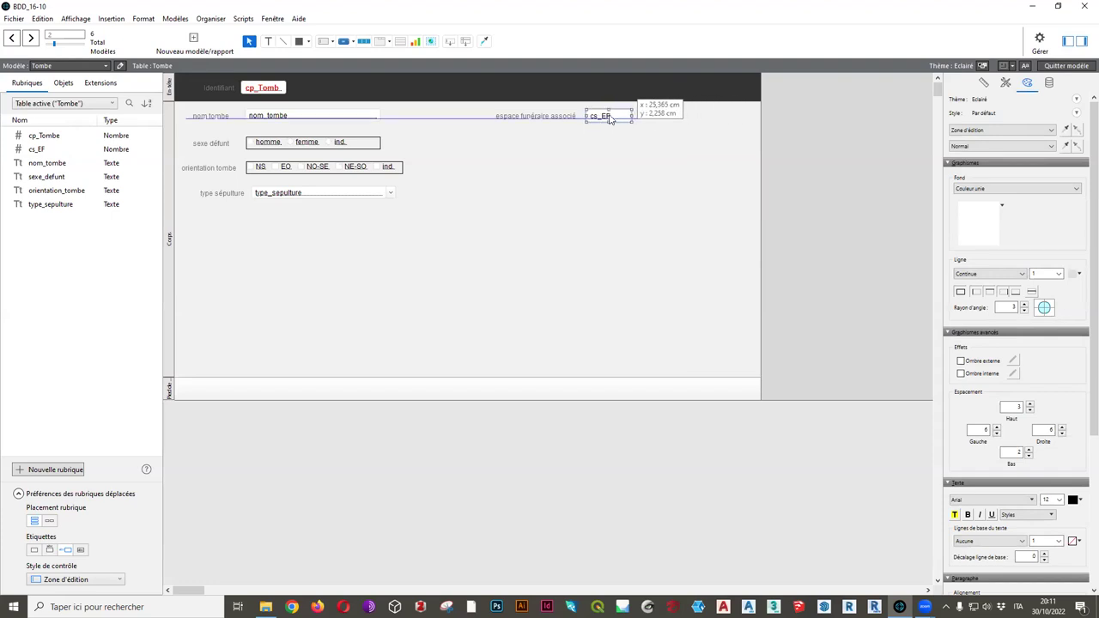
{"action": "left_click", "coordinate": [608, 128]}
{"action": "left_click", "coordinate": [611, 119]}
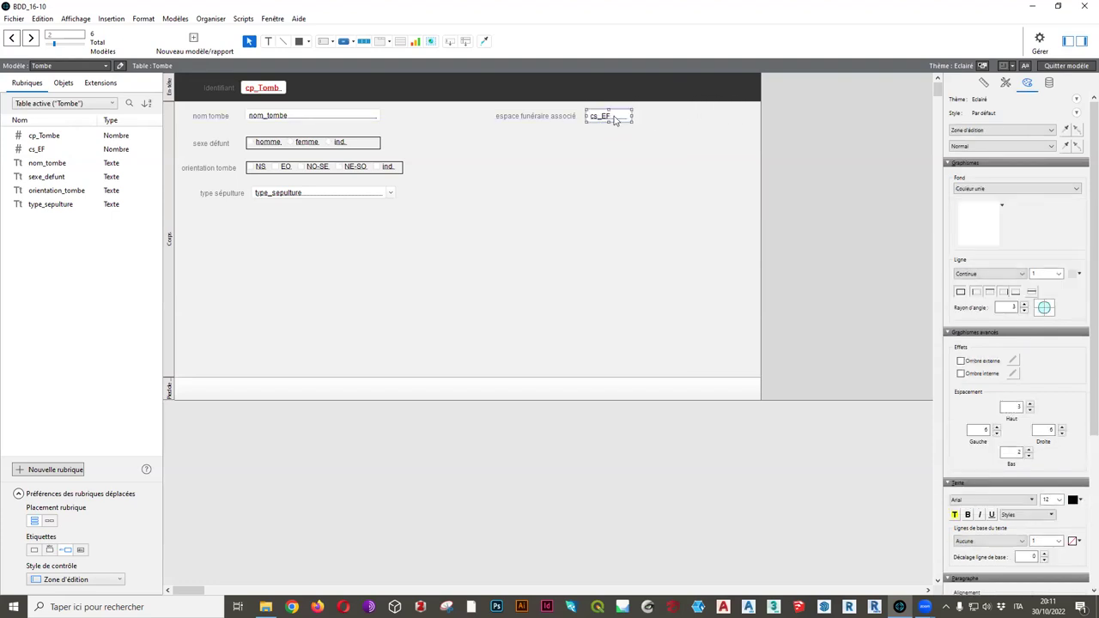
Make the cs_EF field a drop-down list and start creating a new value list for it
{"action": "left_click", "coordinate": [1048, 81]}
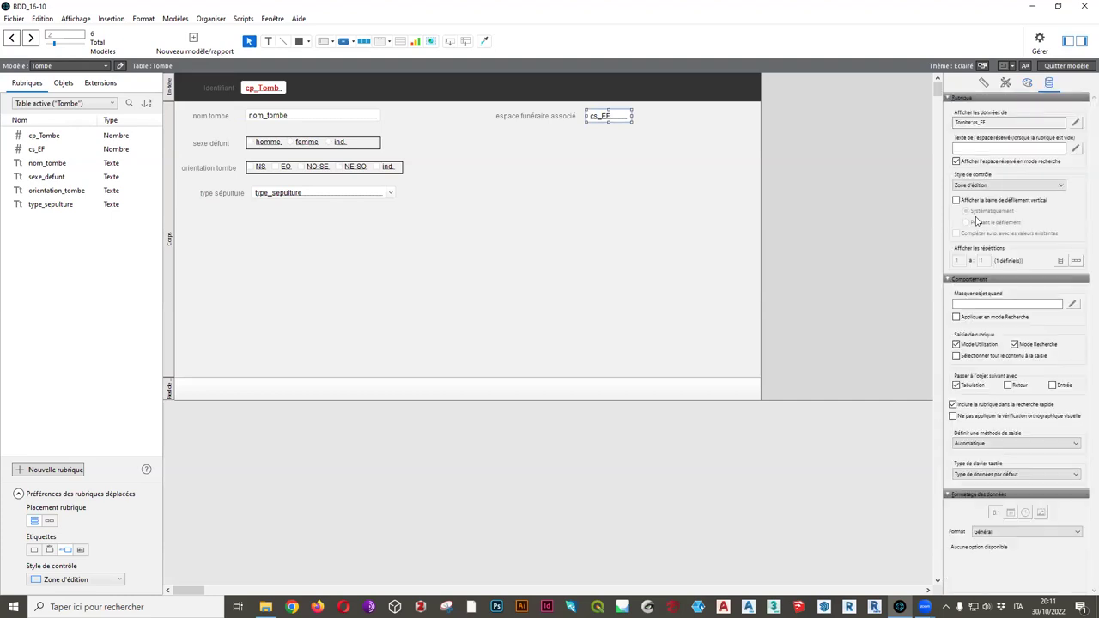
{"action": "left_click", "coordinate": [1055, 185]}
{"action": "left_click", "coordinate": [1054, 202]}
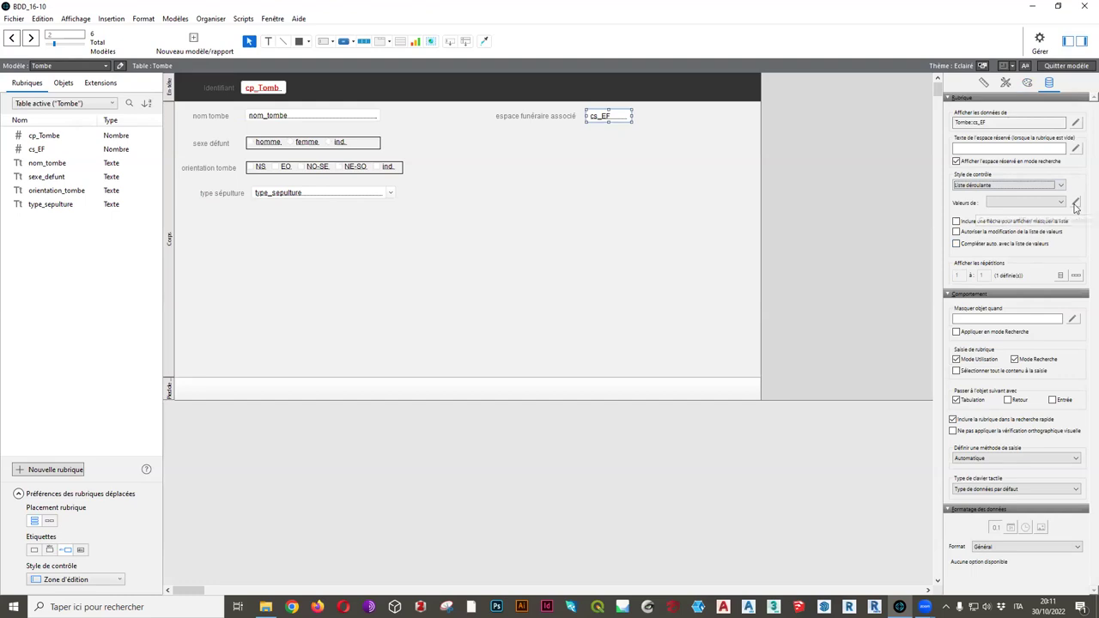
{"action": "left_click", "coordinate": [1075, 201]}
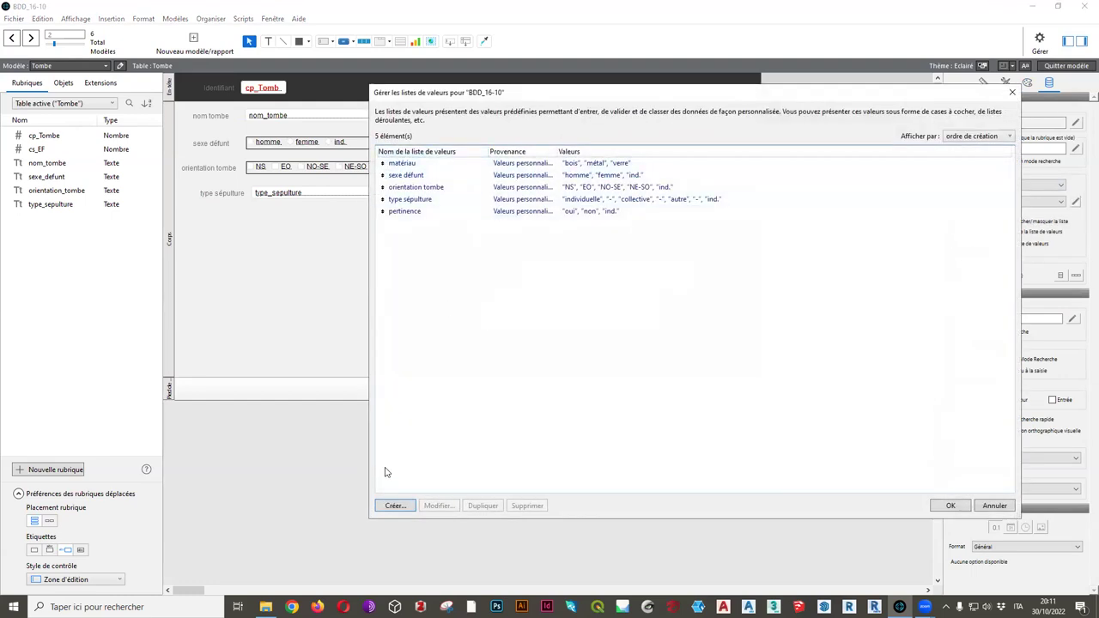
{"action": "left_click", "coordinate": [393, 505]}
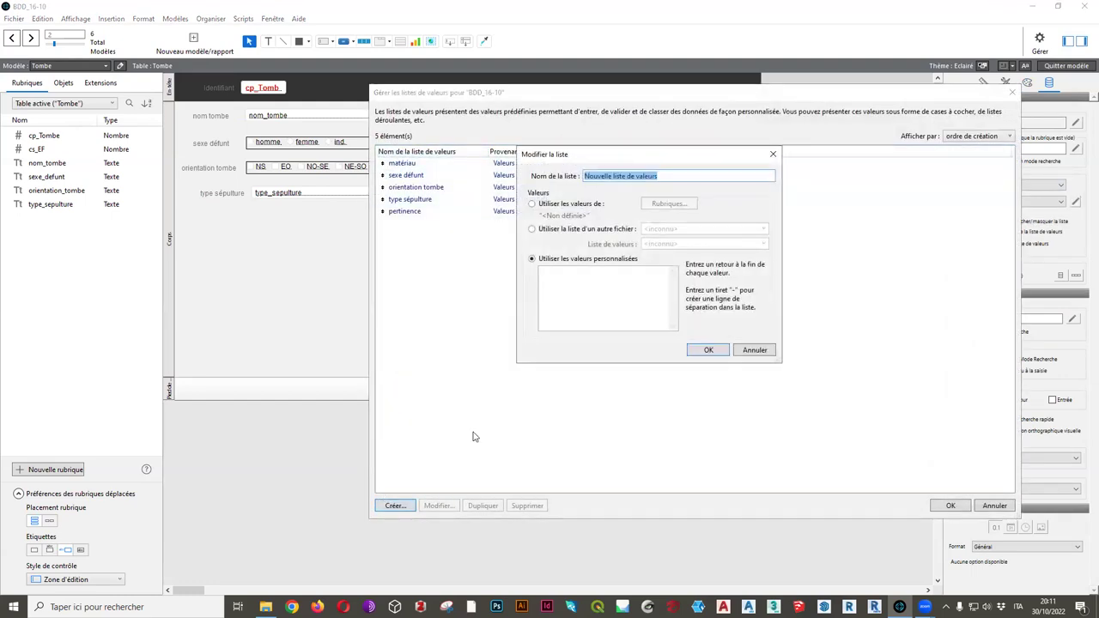
{"action": "left_click", "coordinate": [600, 292]}
{"action": "type", "text": "1"}
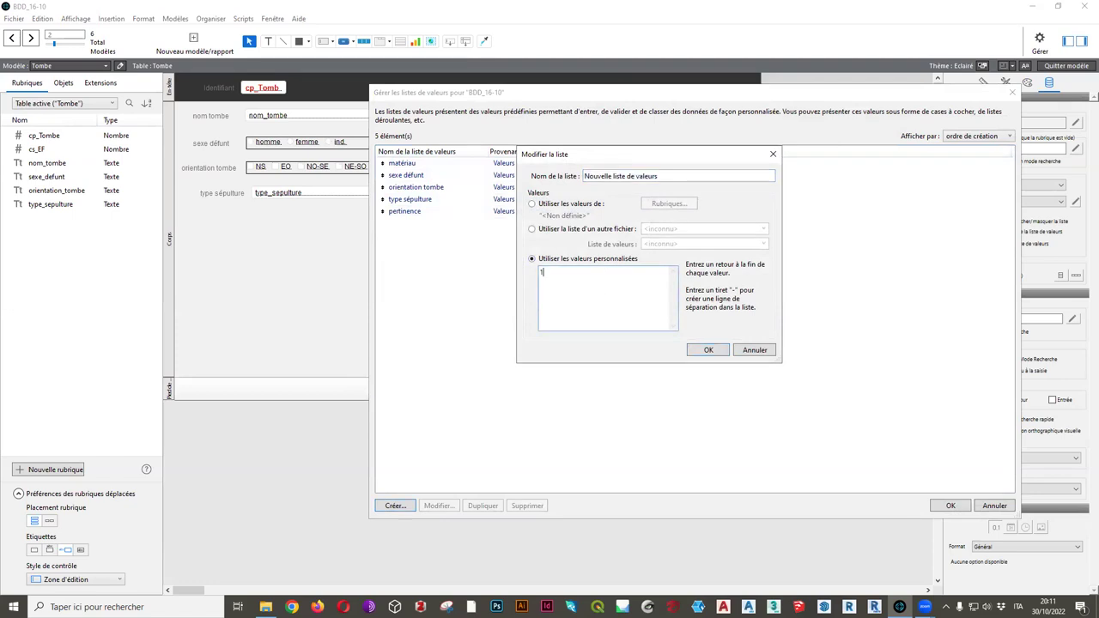
{"action": "key", "text": "Return"}
{"action": "type", "text": "2"}
{"action": "key", "text": "Return"}
{"action": "type", "text": "3"}
{"action": "key", "text": "Return"}
{"action": "type", "text": "4"}
{"action": "key", "text": "Return"}
{"action": "type", "text": "5"}
{"action": "key", "text": "Return"}
{"action": "type", "text": "6"}
{"action": "left_click_drag", "start_coordinate": [544, 316], "coordinate": [540, 271]}
{"action": "key", "text": "BackSpace"}
{"action": "key", "text": "Tab"}
{"action": "key", "text": "Tab"}
{"action": "key", "text": "Tab"}
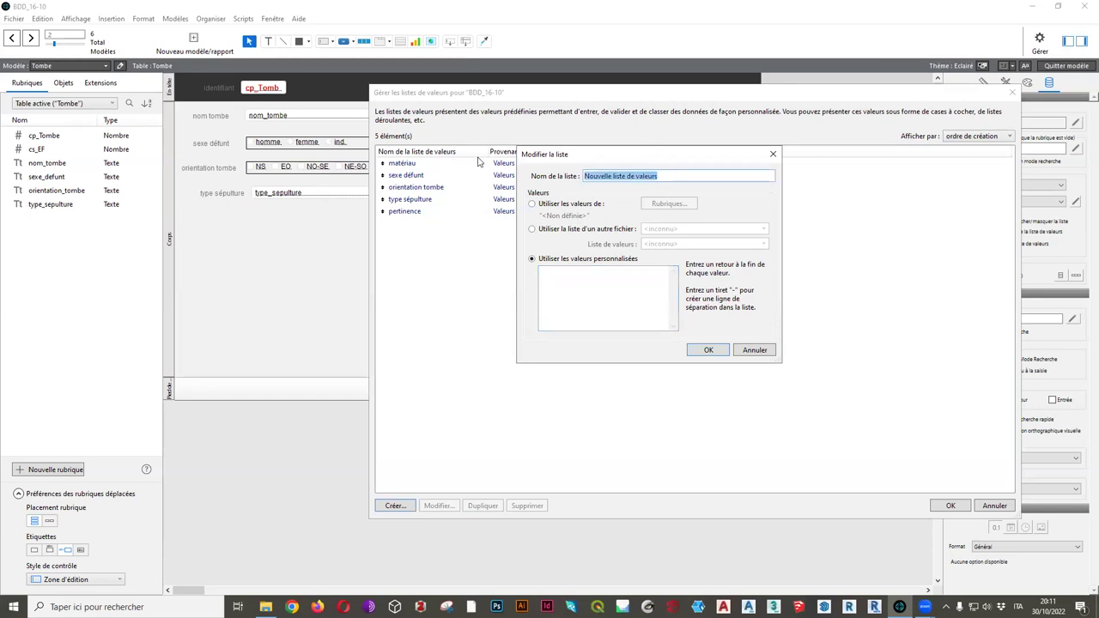
Name the new value list "liste des espaces funéraires"
{"action": "type", "text": "lis"}
{"action": "key", "text": "BackSpace"}
{"action": "key", "text": "BackSpace"}
{"action": "key", "text": "BackSpace"}
{"action": "type", "text": "liste des esp"}
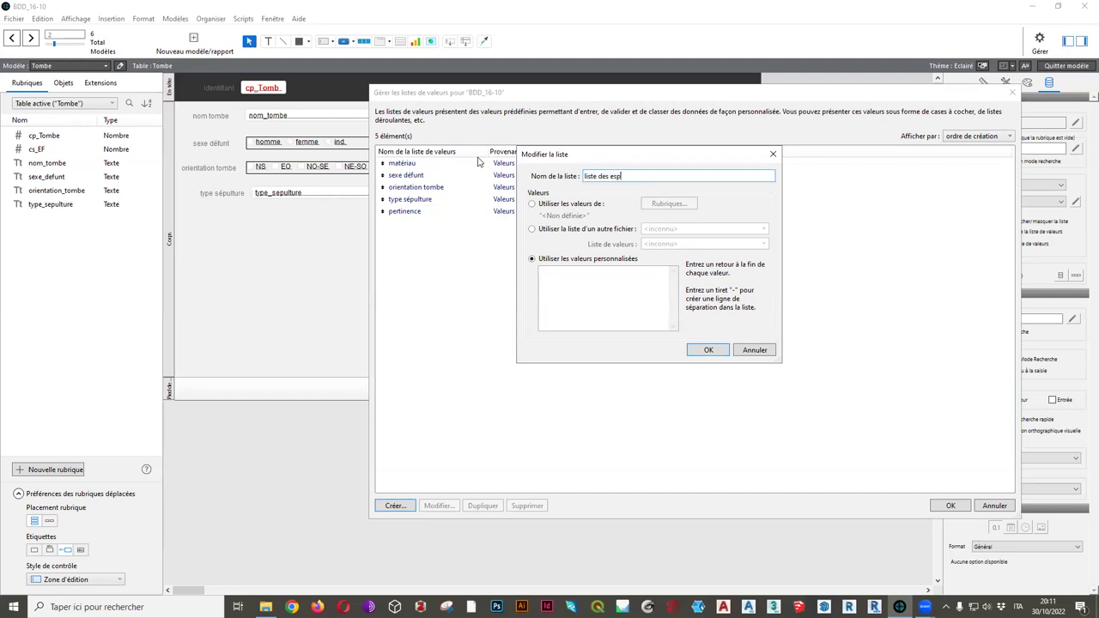
{"action": "type", "text": "aces funeraires"}
Base the value list on the cp_EF field of the Espace-funeraire table
{"action": "left_click", "coordinate": [531, 205]}
{"action": "left_click_drag", "start_coordinate": [418, 85], "coordinate": [696, 109]}
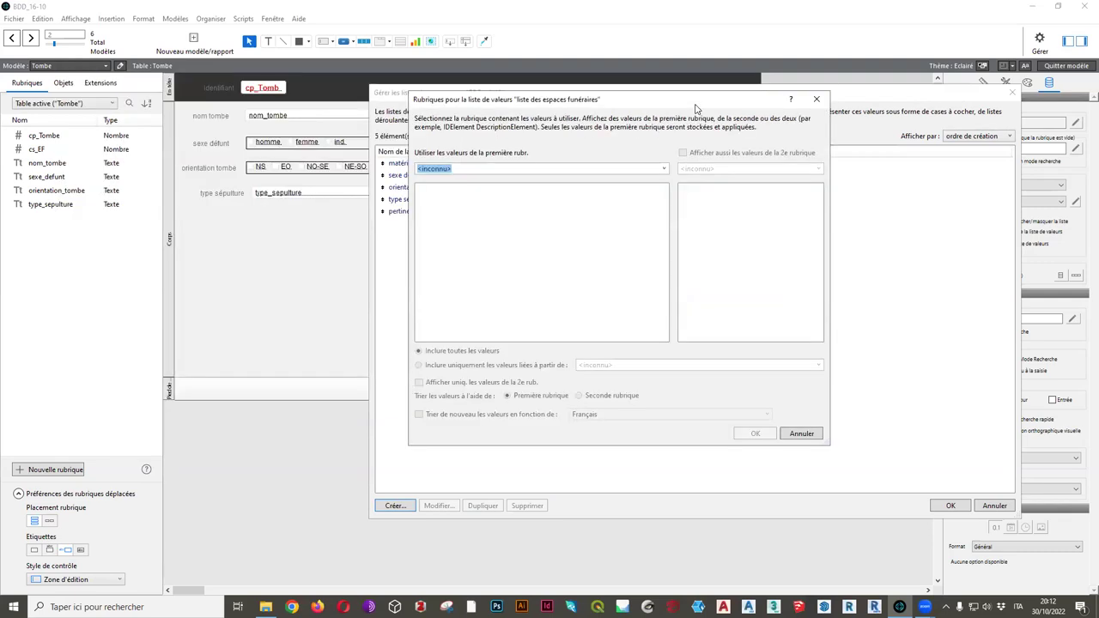
{"action": "left_click", "coordinate": [664, 169]}
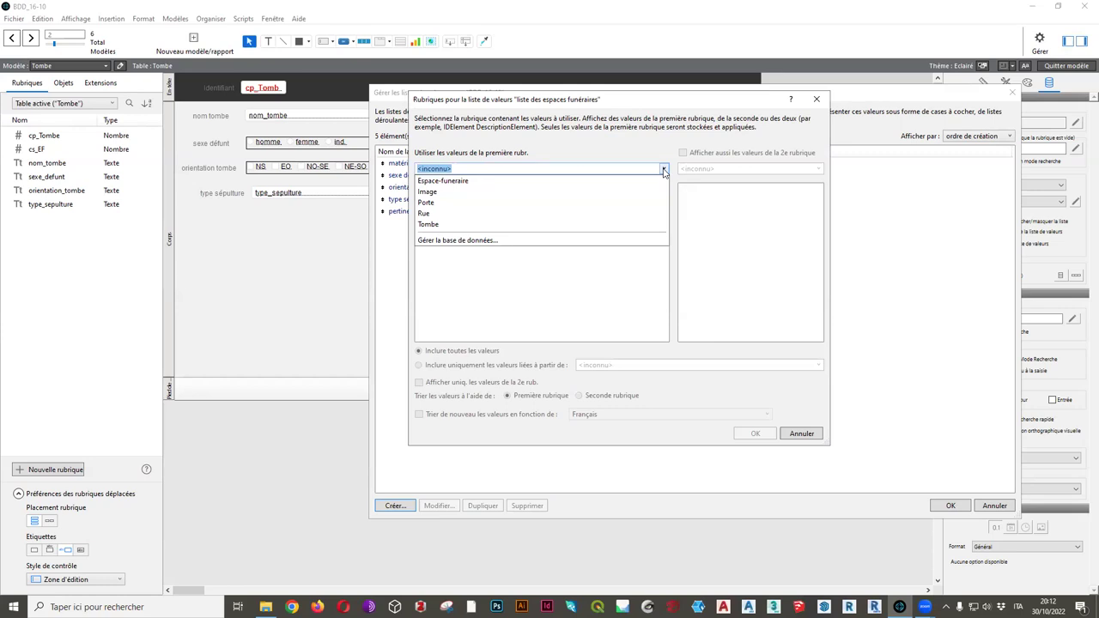
{"action": "left_click", "coordinate": [436, 181]}
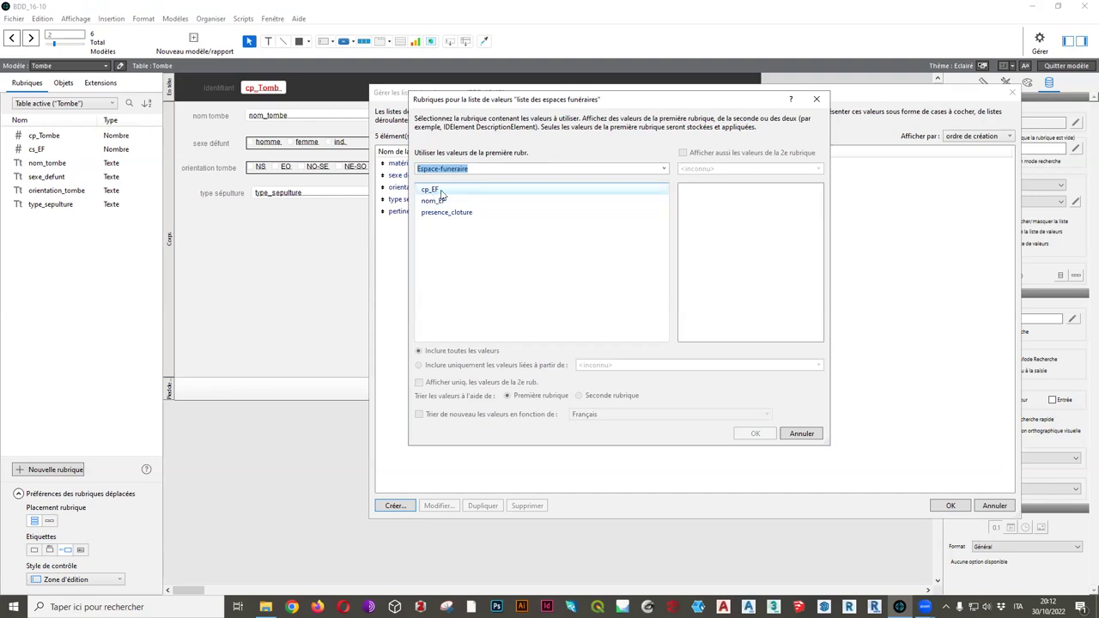
{"action": "left_click", "coordinate": [441, 190]}
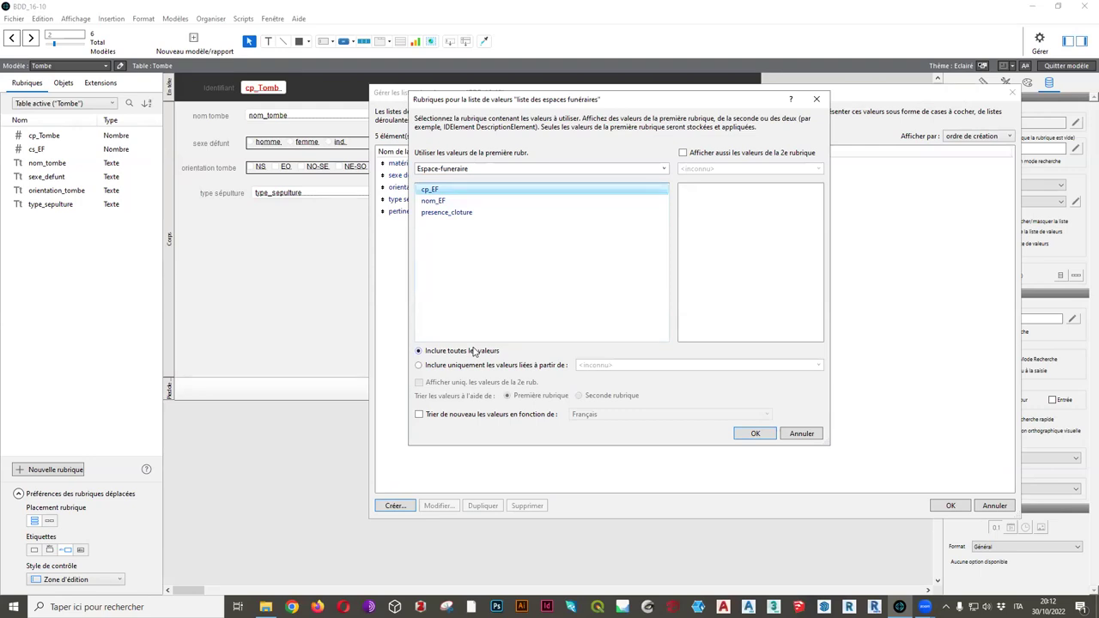
{"action": "left_click", "coordinate": [684, 154]}
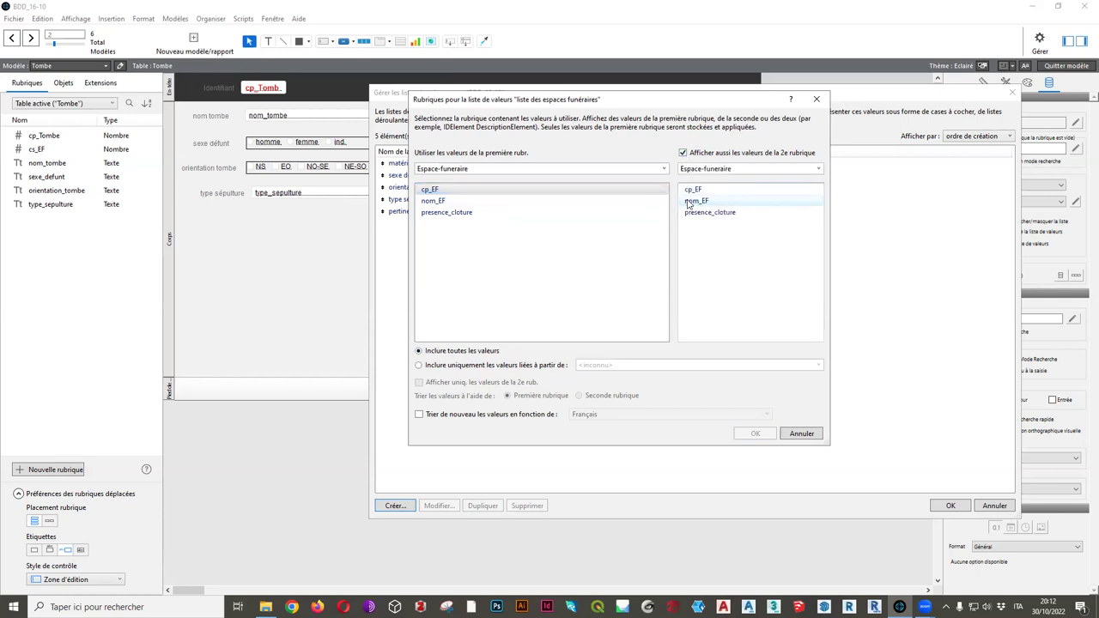
{"action": "left_click", "coordinate": [710, 202]}
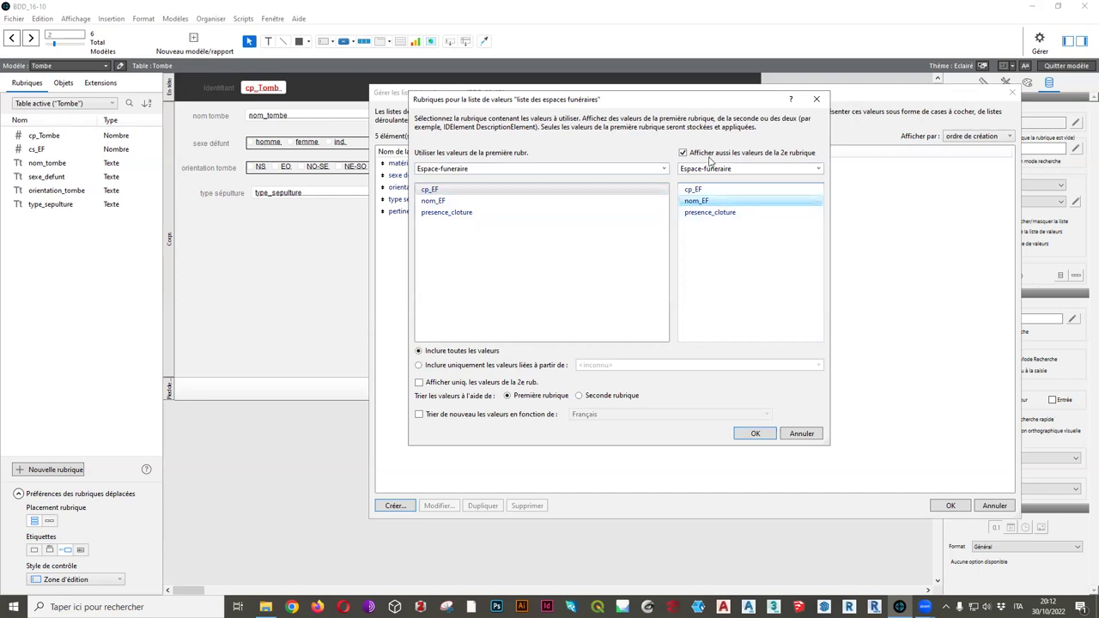
{"action": "left_click", "coordinate": [683, 153]}
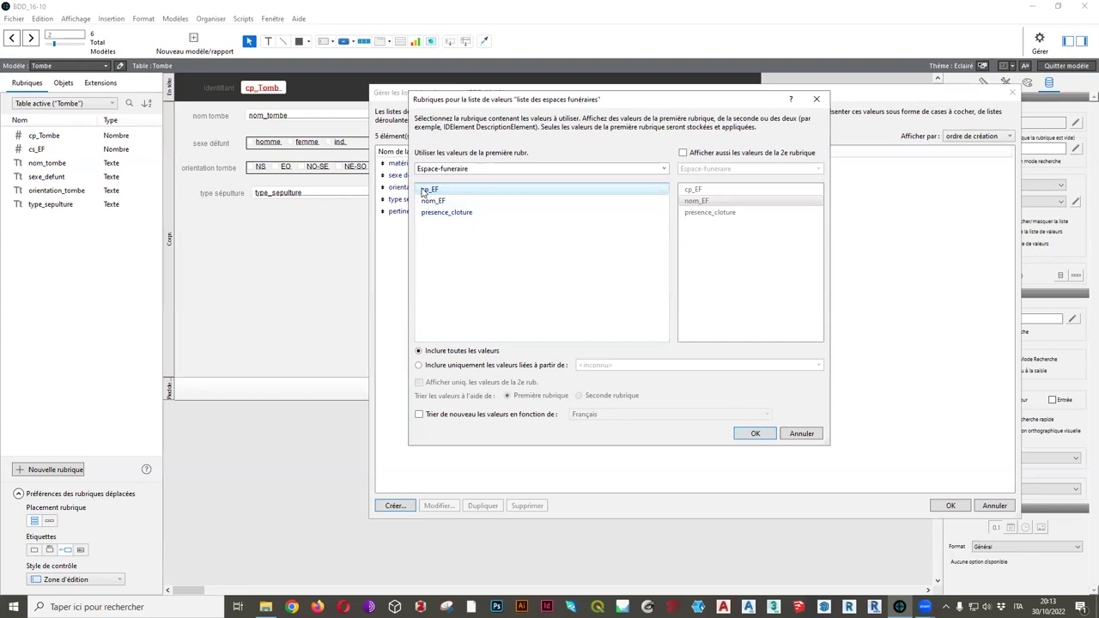
Keep cp_EF as the value list's only source field and save the list, including all its values
{"action": "left_click", "coordinate": [453, 192]}
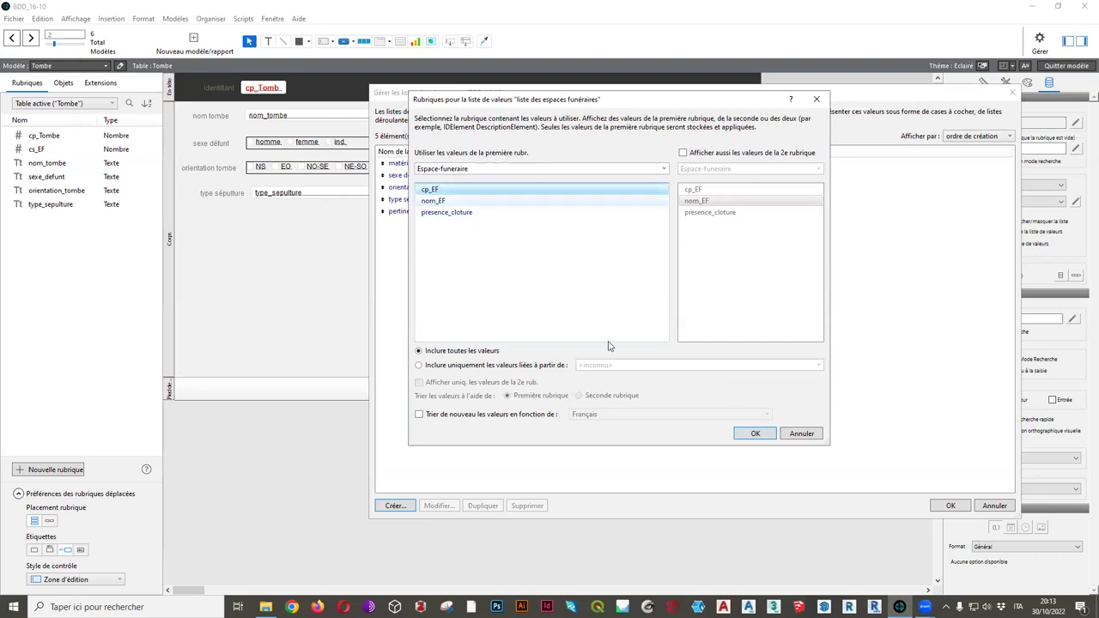
{"action": "left_click", "coordinate": [750, 438]}
{"action": "left_click", "coordinate": [709, 350]}
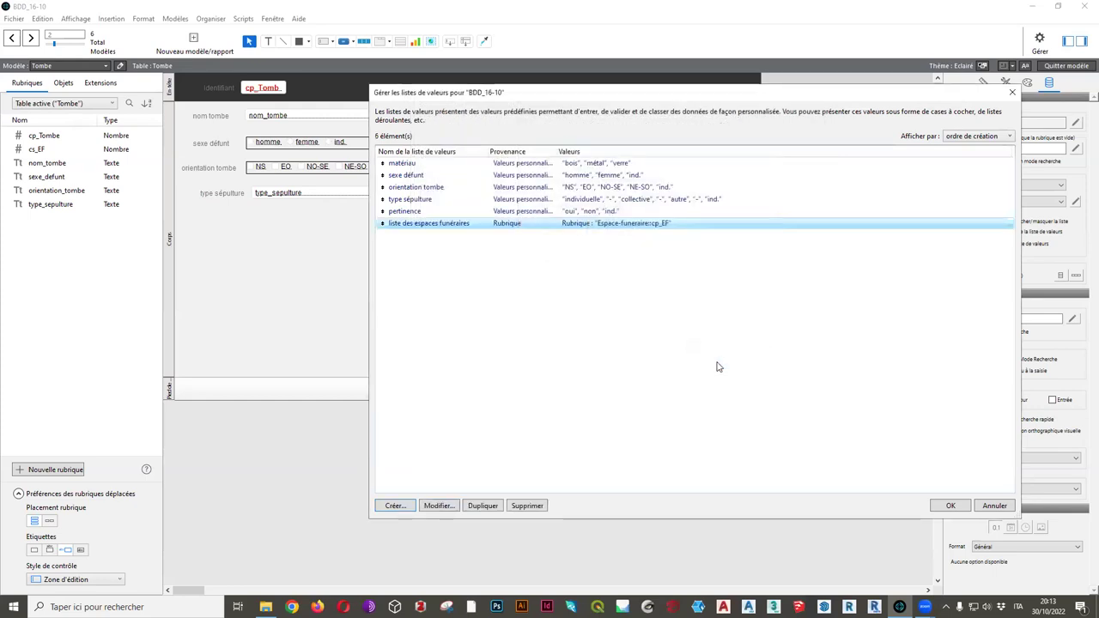
{"action": "left_click", "coordinate": [950, 506]}
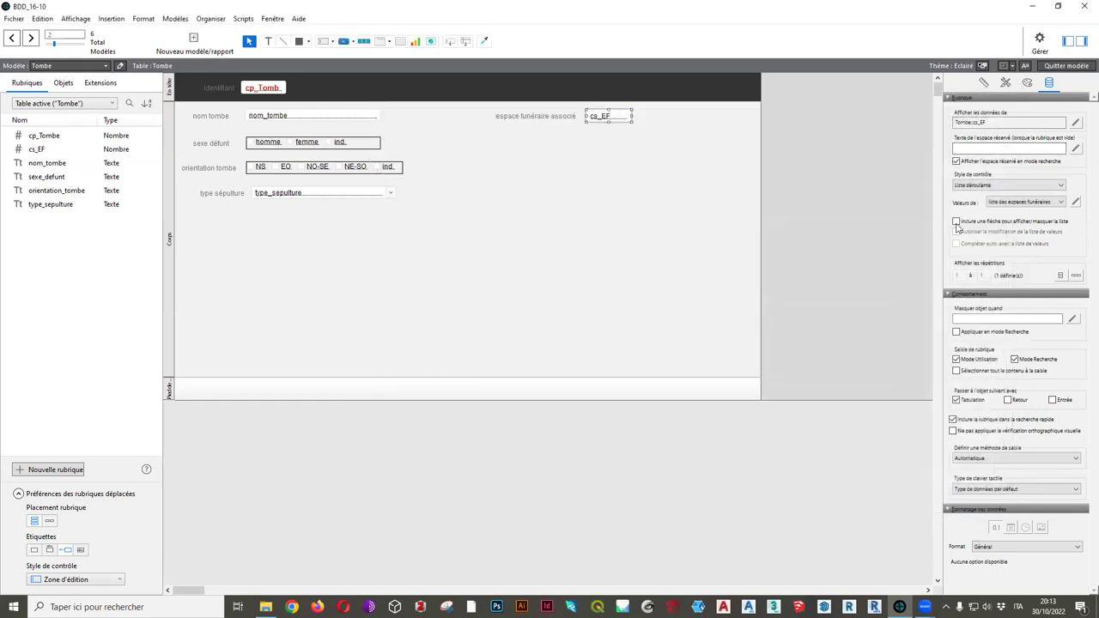
Include an arrow to show or hide the cs_EF list, save the layout and check the list's choices in T63
{"action": "left_click", "coordinate": [956, 222]}
{"action": "left_click", "coordinate": [1066, 66]}
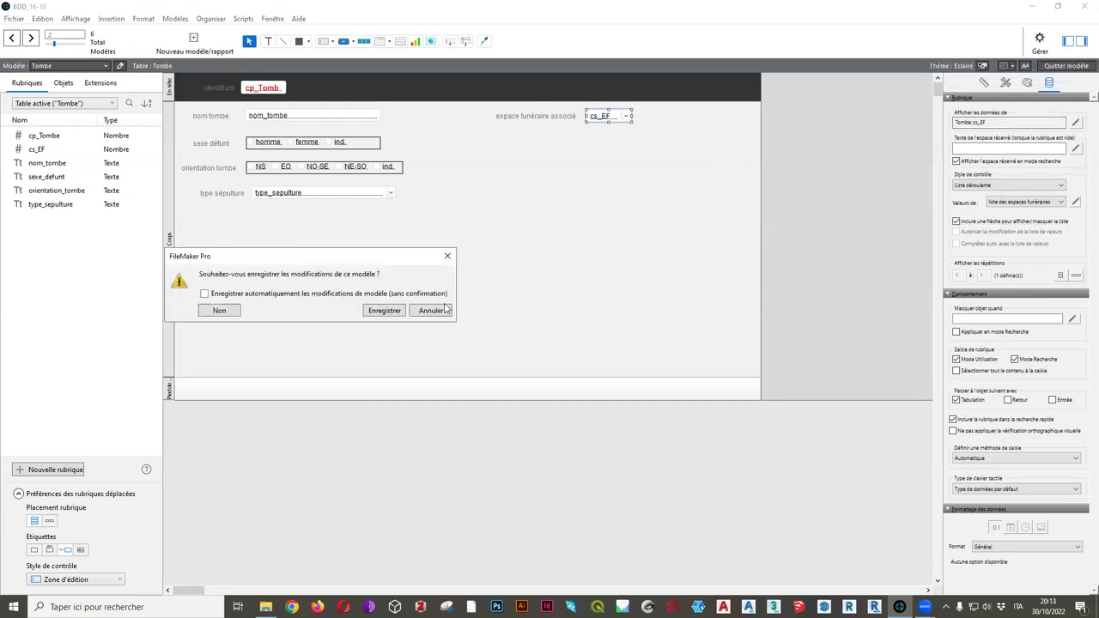
{"action": "left_click", "coordinate": [381, 312]}
{"action": "left_click", "coordinate": [453, 117]}
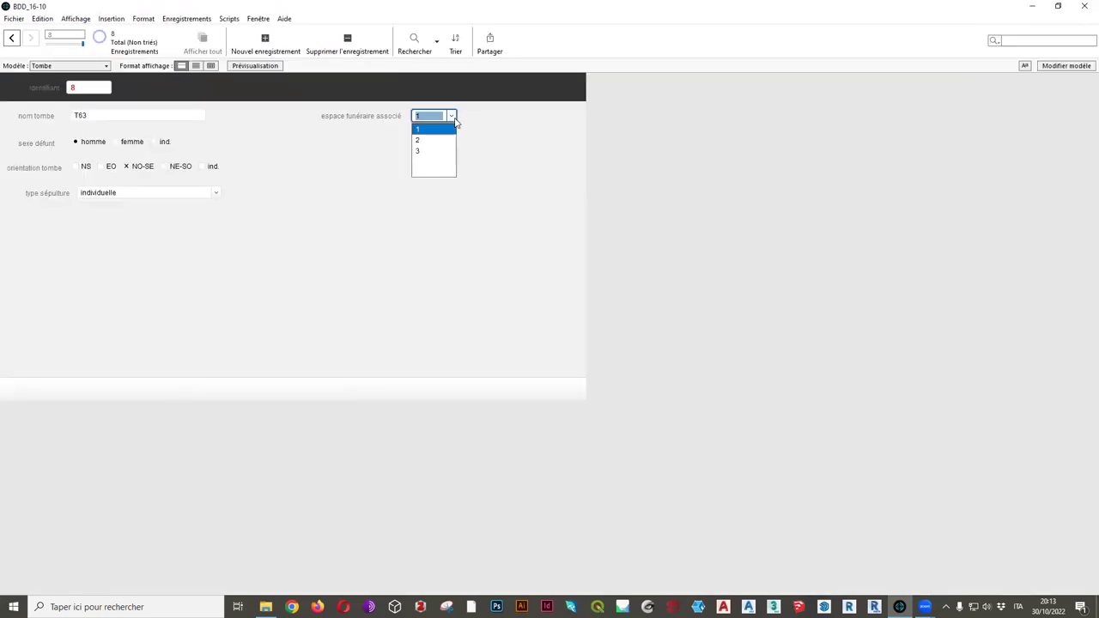
{"action": "left_click", "coordinate": [453, 257]}
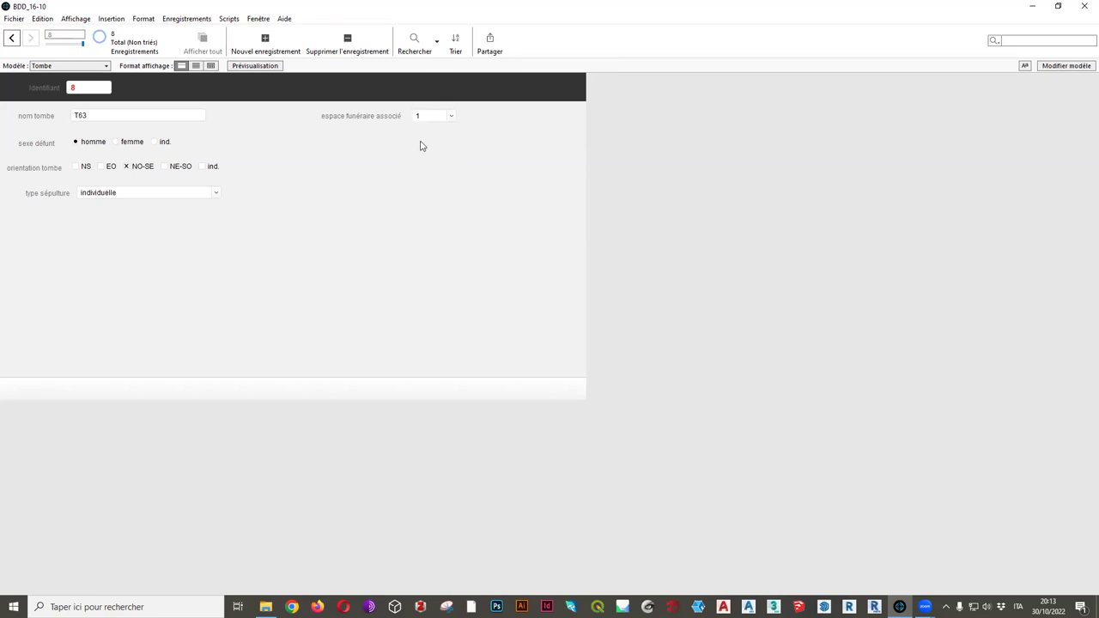
Edit "liste des espaces funéraires" to add nom_EF from Espace-funeraire as second field and show only the second field's values
{"action": "left_click", "coordinate": [1062, 68]}
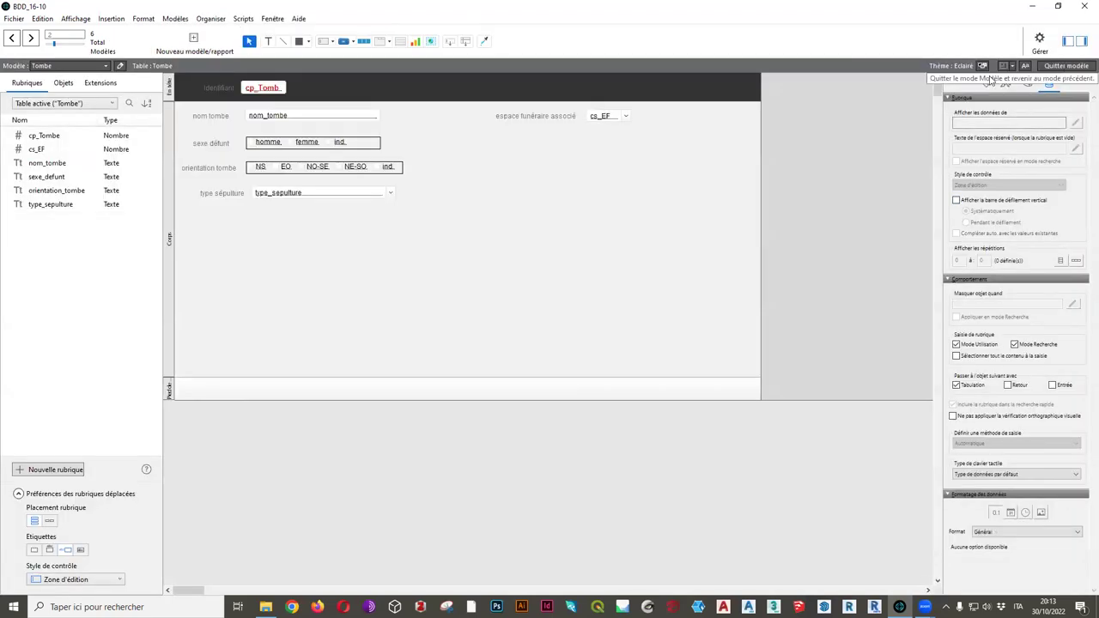
{"action": "left_click", "coordinate": [622, 117]}
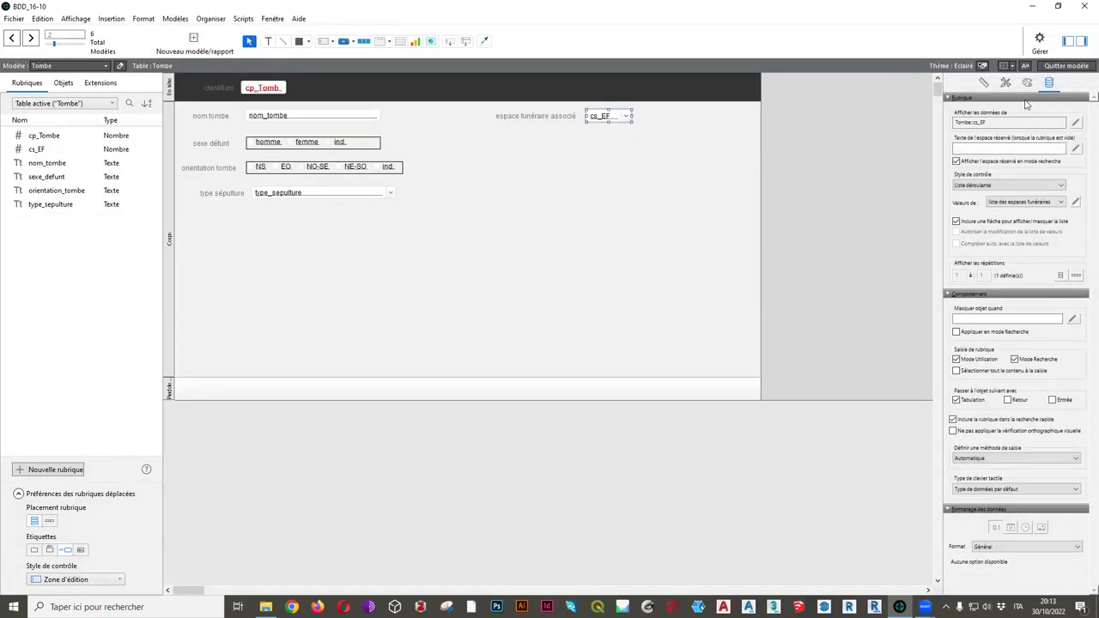
{"action": "left_click", "coordinate": [1074, 202]}
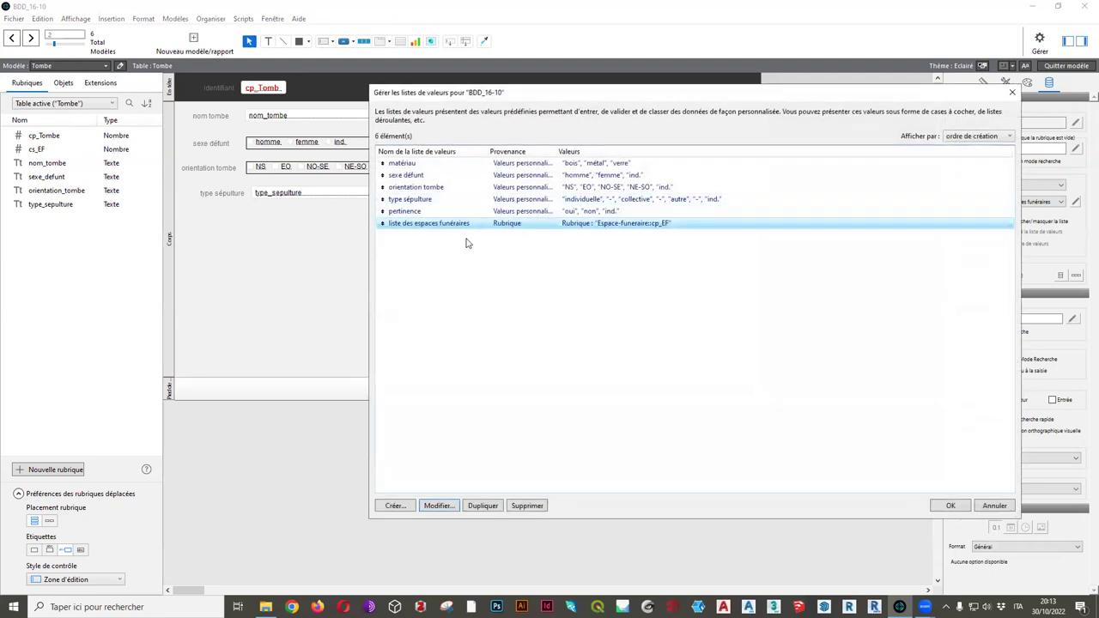
{"action": "double_click", "coordinate": [542, 226]}
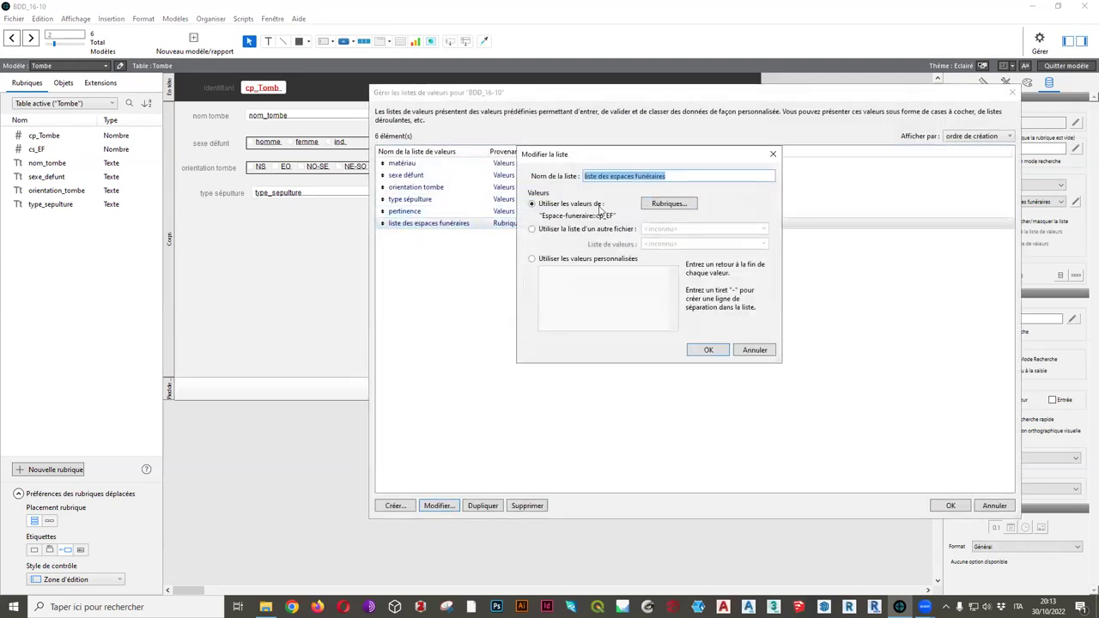
{"action": "left_click", "coordinate": [668, 205]}
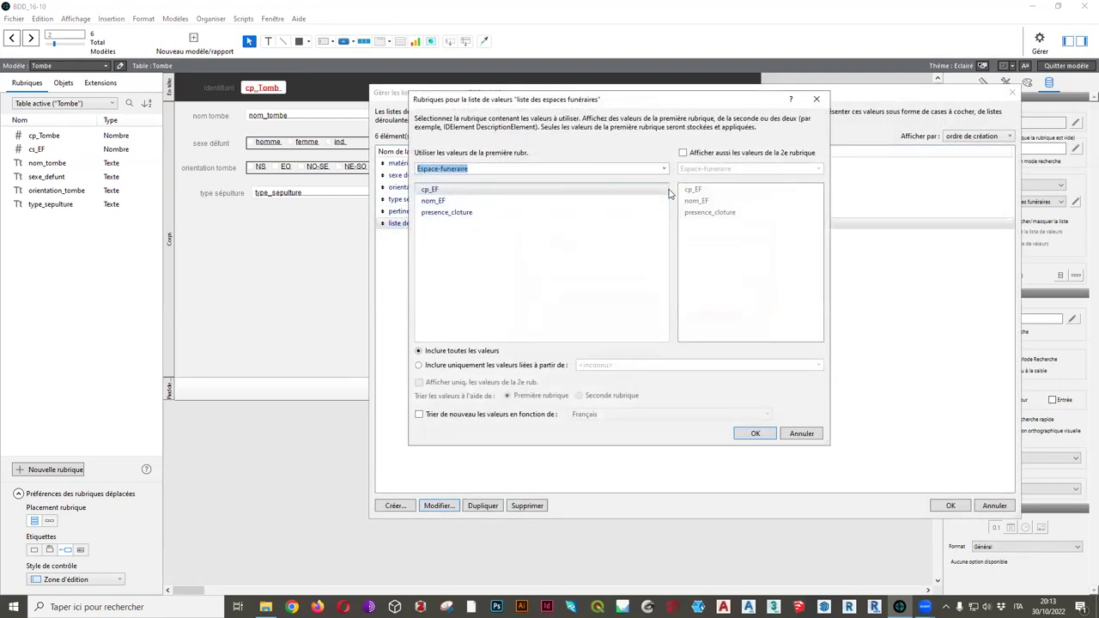
{"action": "left_click", "coordinate": [683, 152]}
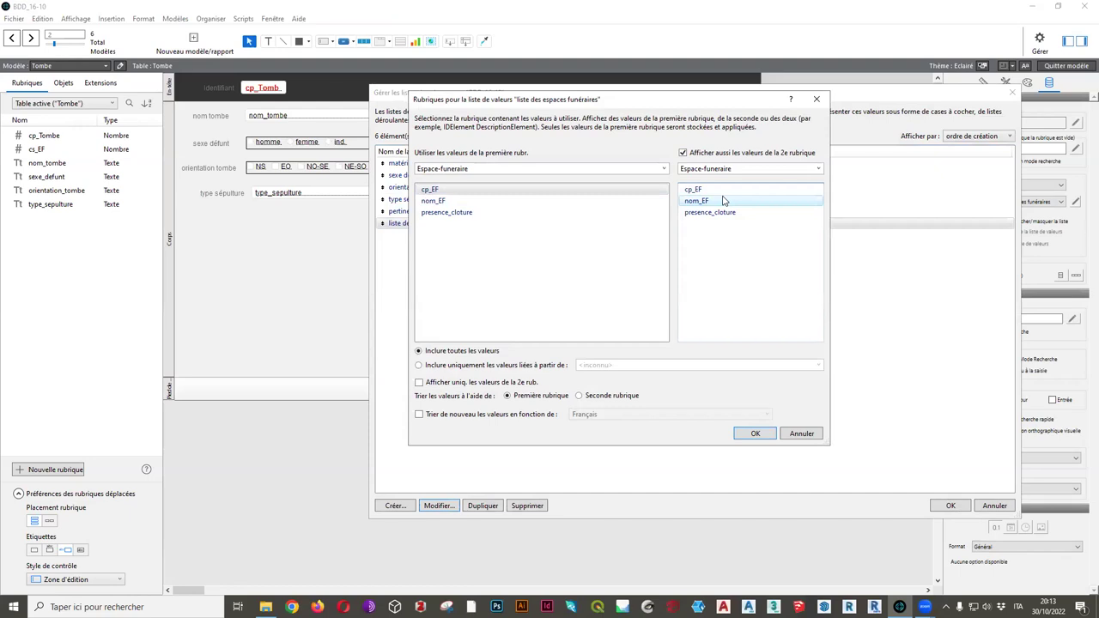
{"action": "left_click", "coordinate": [724, 200]}
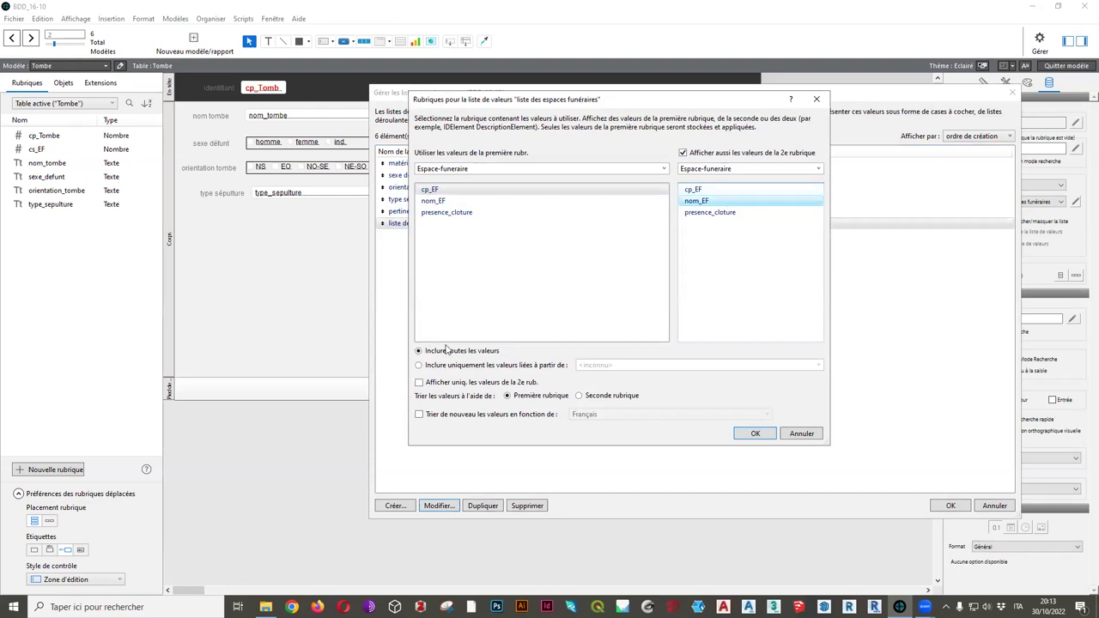
{"action": "left_click", "coordinate": [419, 383]}
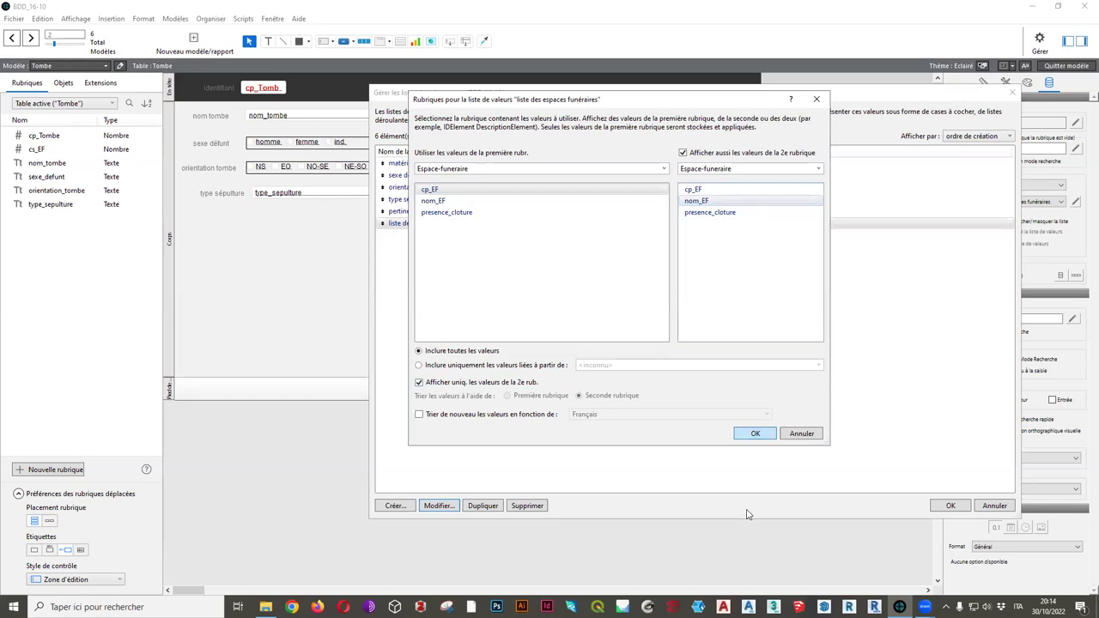
{"action": "left_click", "coordinate": [748, 436]}
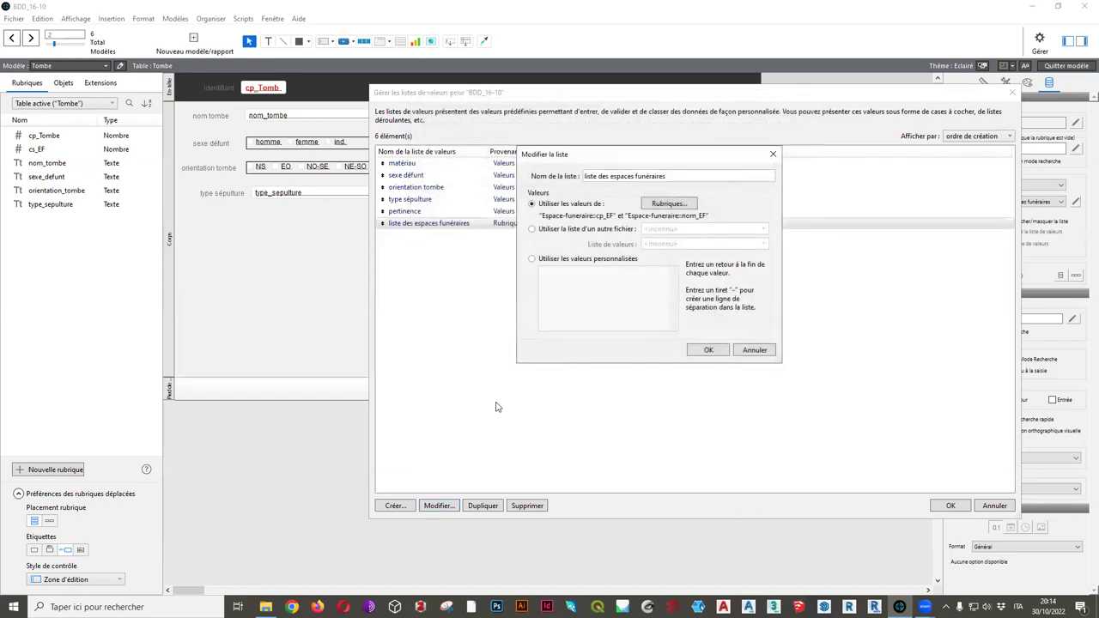
{"action": "left_click", "coordinate": [709, 350]}
{"action": "left_click", "coordinate": [950, 505]}
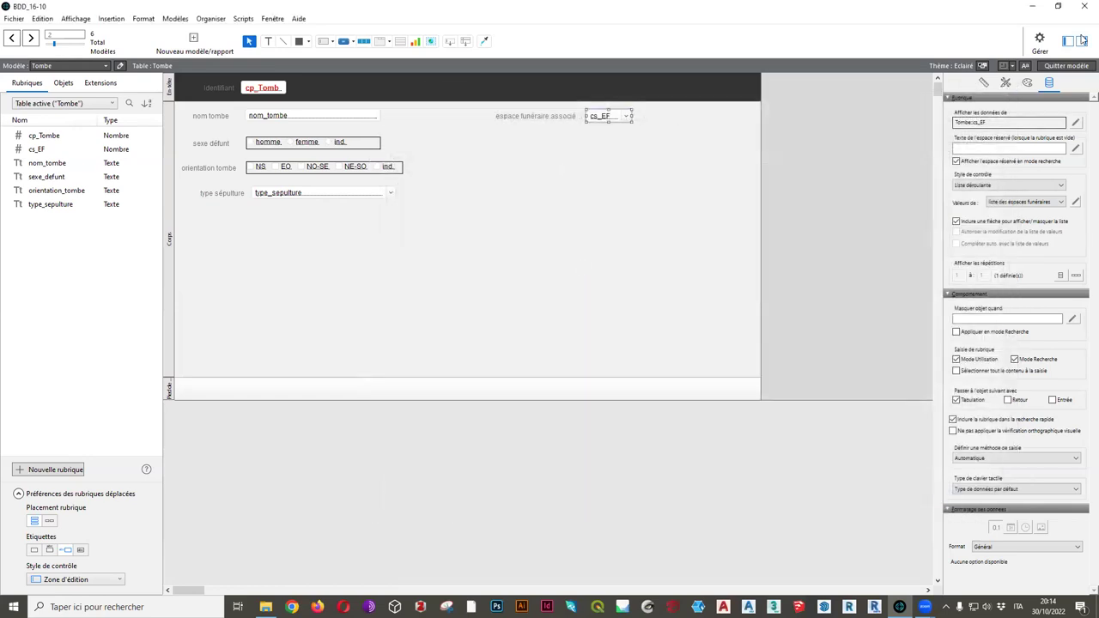
Leave layout editing and check the associated funerary space choices offered for tomb T63
{"action": "left_click", "coordinate": [1065, 66]}
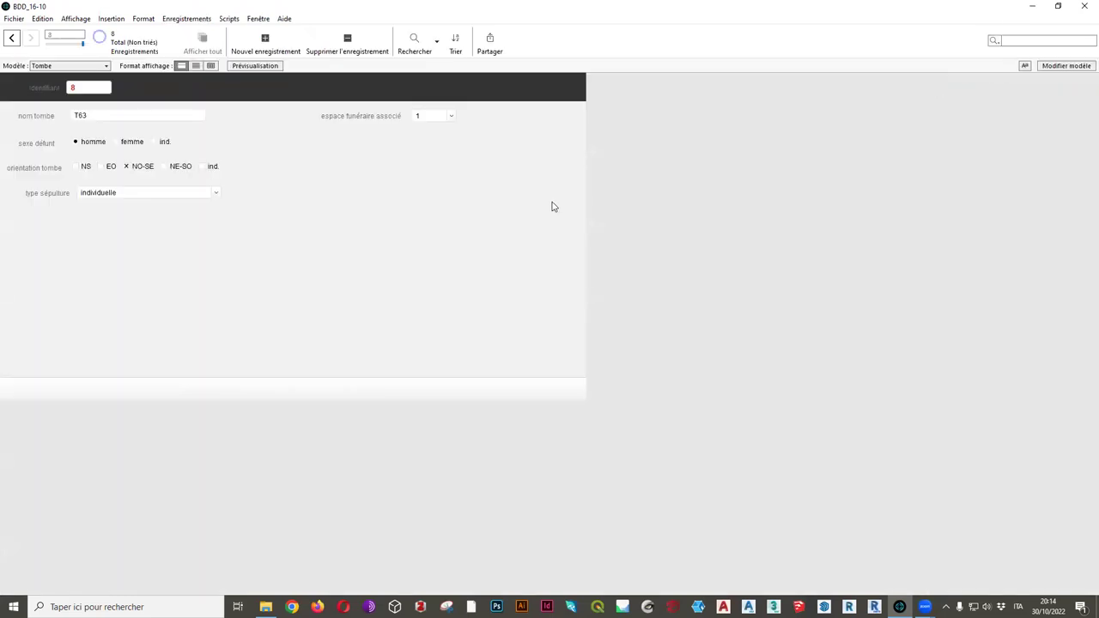
{"action": "left_click", "coordinate": [455, 120]}
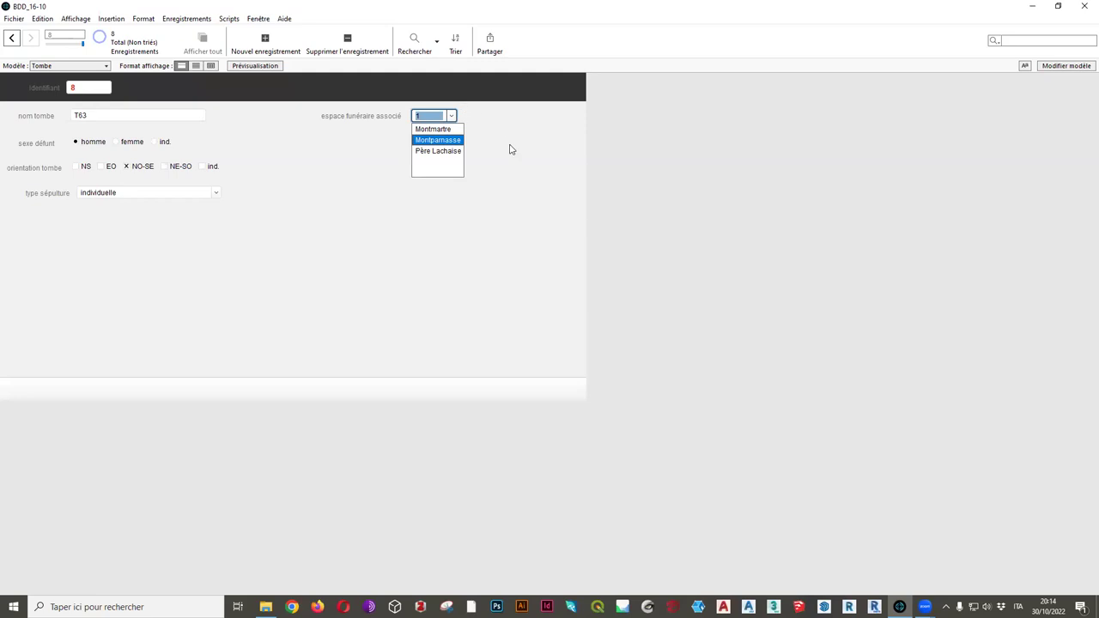
{"action": "left_click", "coordinate": [399, 236]}
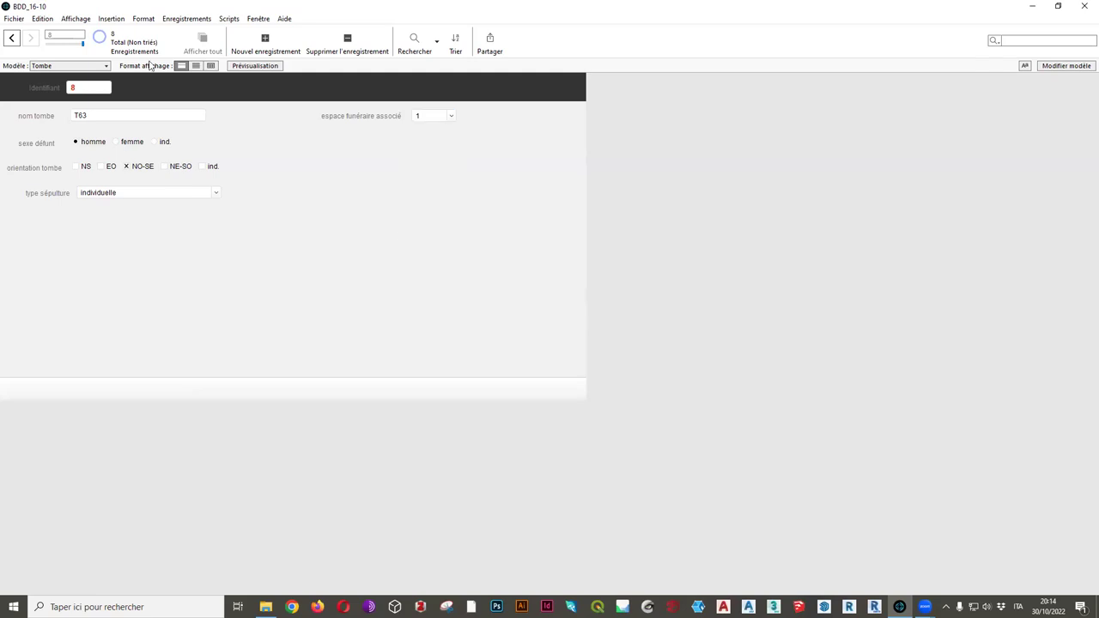
Choose Montparnasse as the associated funerary space for tomb T52 and recheck its list of choices
{"action": "left_click", "coordinate": [11, 38]}
{"action": "left_click", "coordinate": [451, 116]}
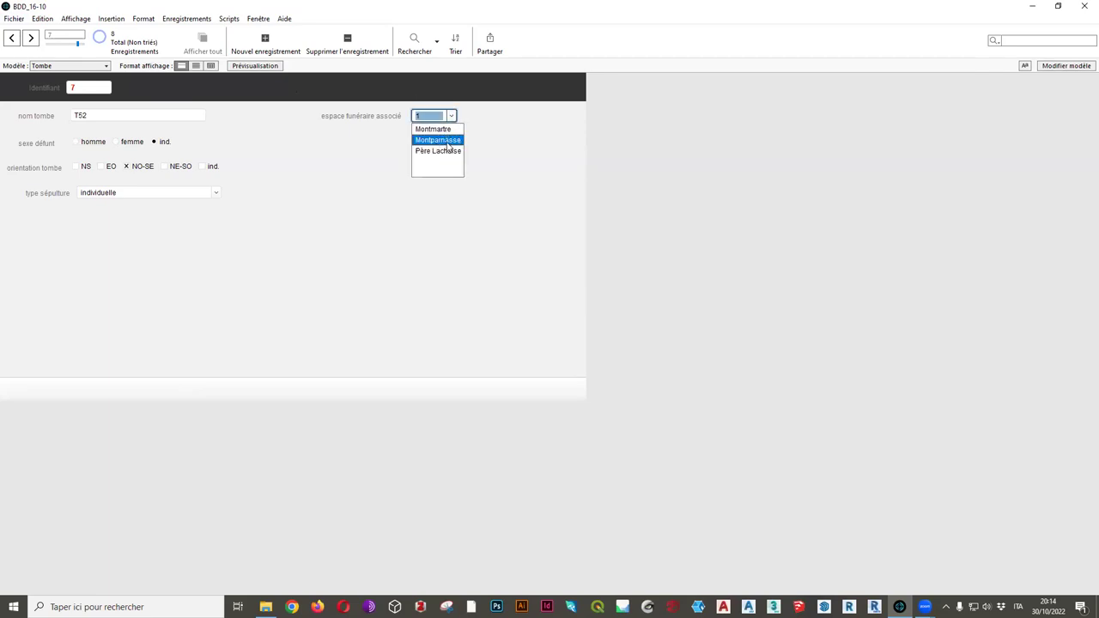
{"action": "left_click", "coordinate": [448, 141]}
{"action": "left_click", "coordinate": [452, 116]}
{"action": "left_click", "coordinate": [493, 144]}
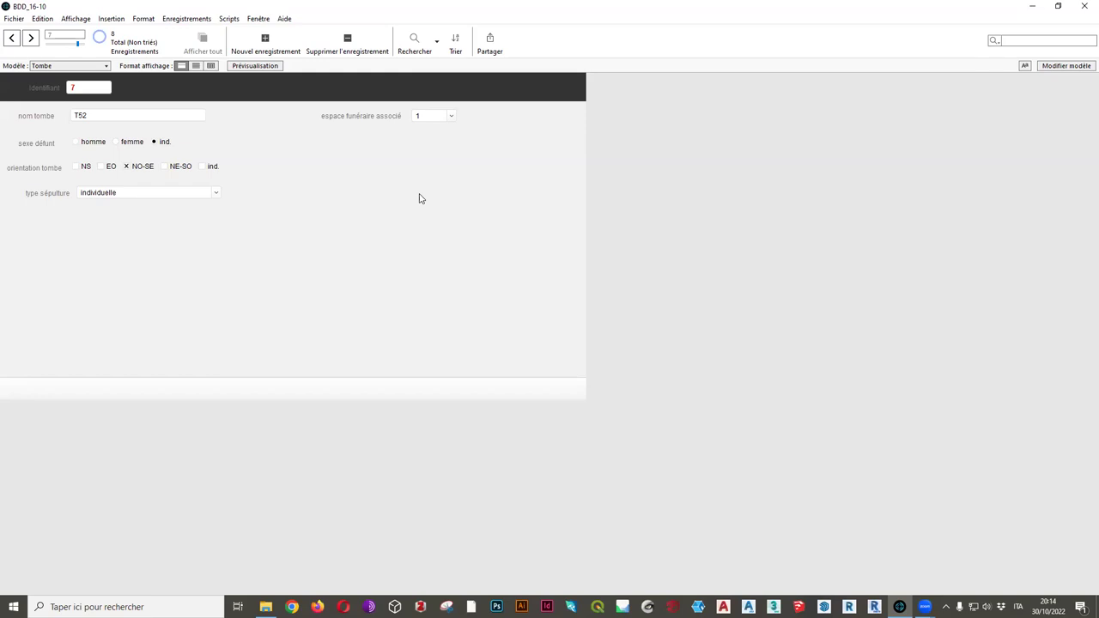
Recheck T52's funerary space choices, then narrow the cs_EF field on the Tombe layout until only its drop-down arrow remains
{"action": "left_click", "coordinate": [450, 116]}
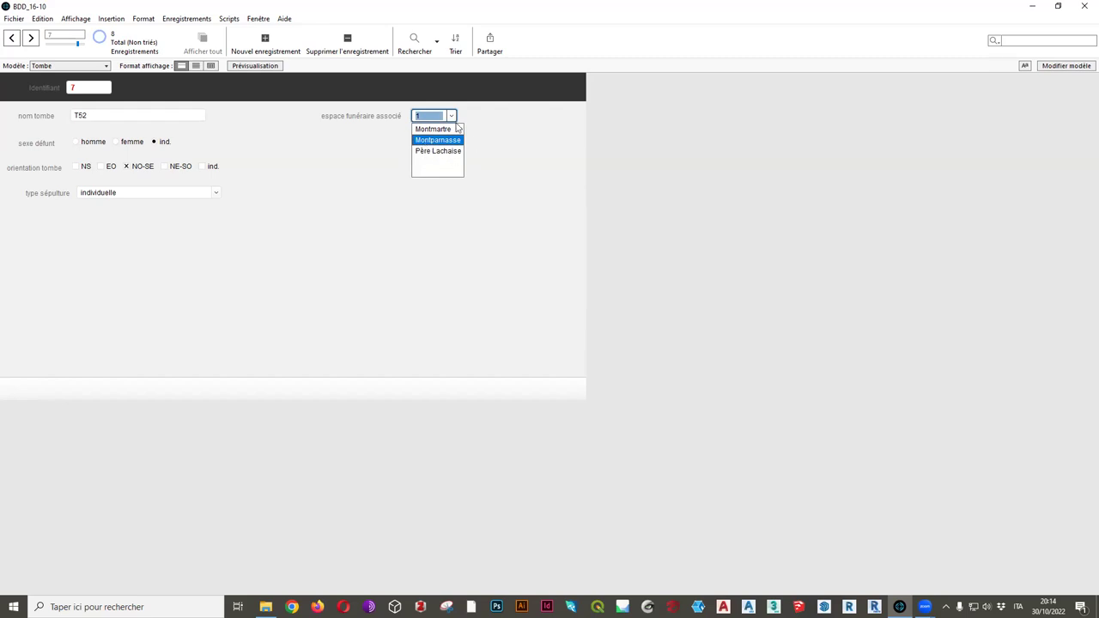
{"action": "left_click", "coordinate": [504, 117]}
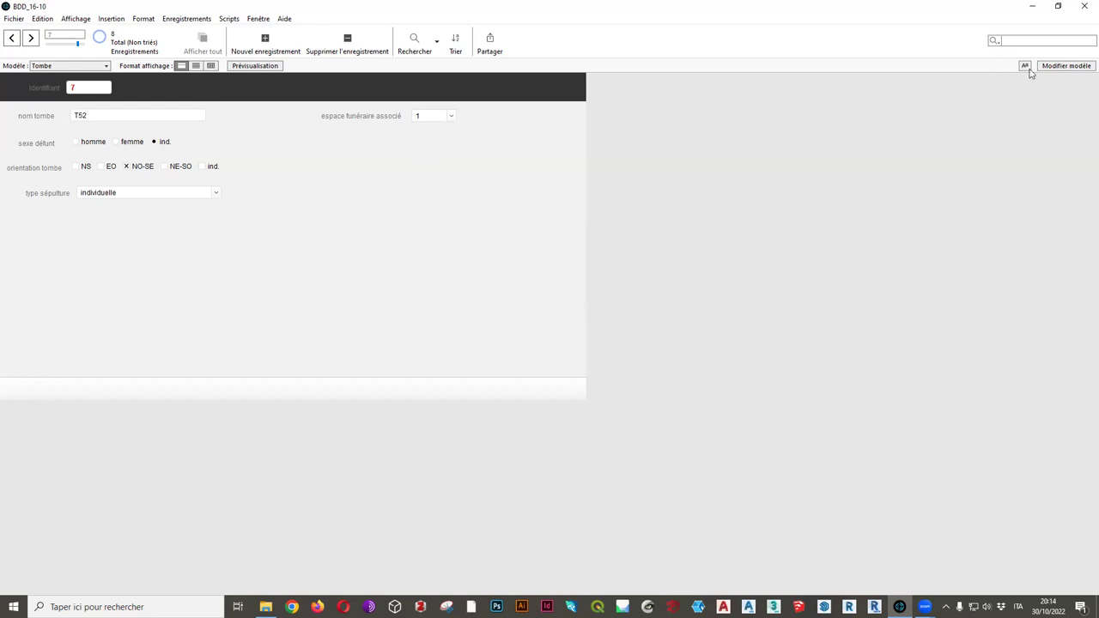
{"action": "left_click", "coordinate": [1065, 66]}
{"action": "left_click_drag", "start_coordinate": [610, 120], "coordinate": [662, 119]}
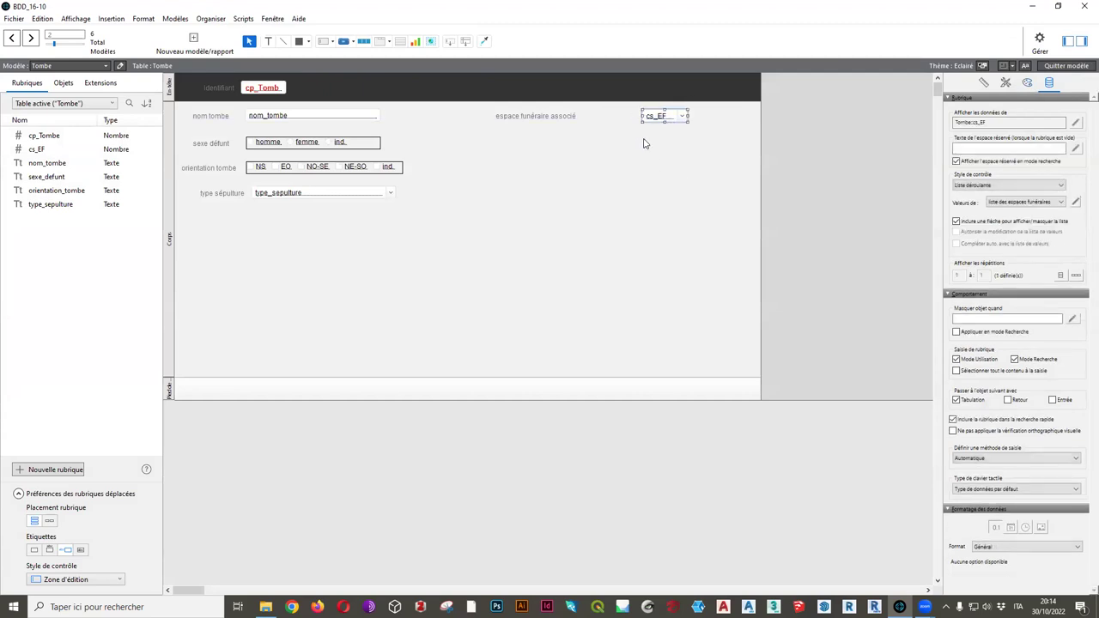
{"action": "left_click", "coordinate": [644, 140]}
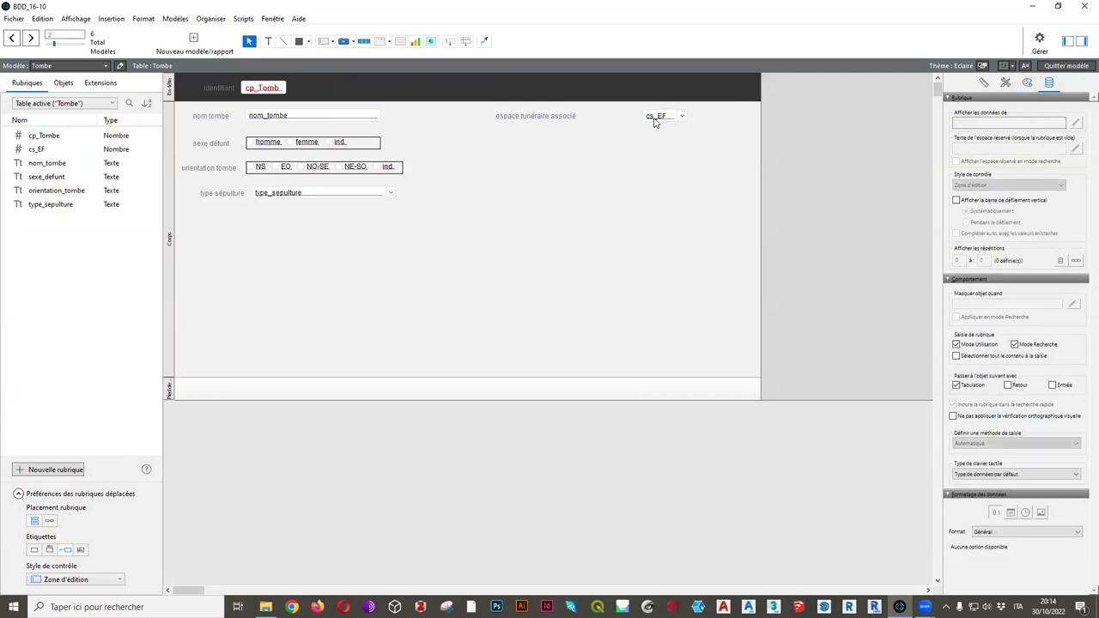
{"action": "left_click", "coordinate": [656, 116]}
{"action": "left_click_drag", "start_coordinate": [642, 123], "coordinate": [678, 128]}
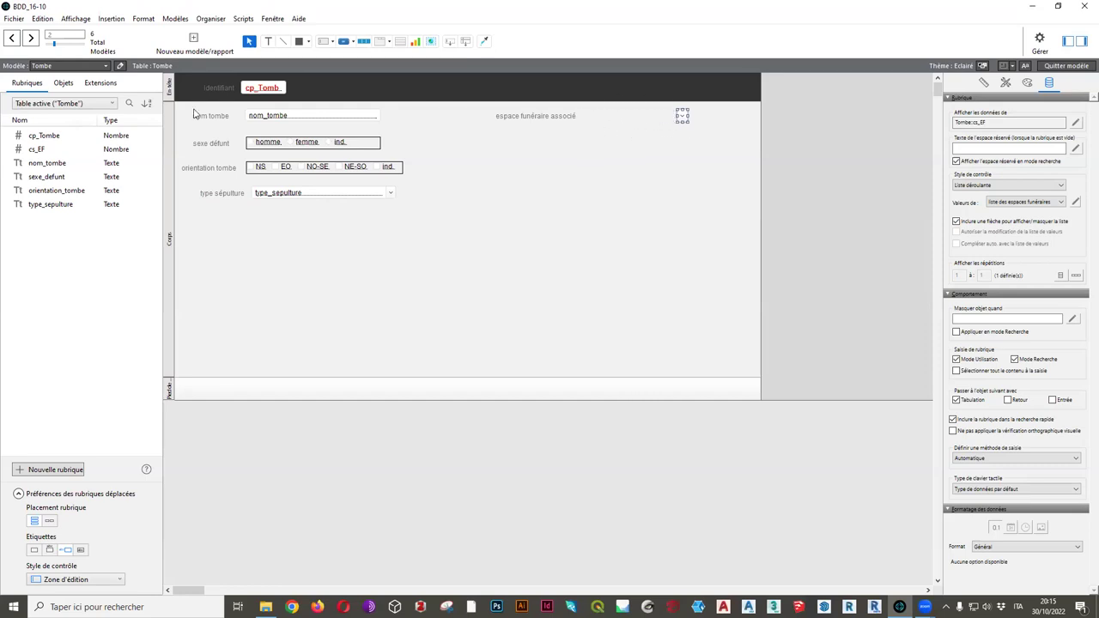
Insert the nom_EF field from the related Espace-funeraire table into the Tombe layout without its title
{"action": "left_click", "coordinate": [52, 104]}
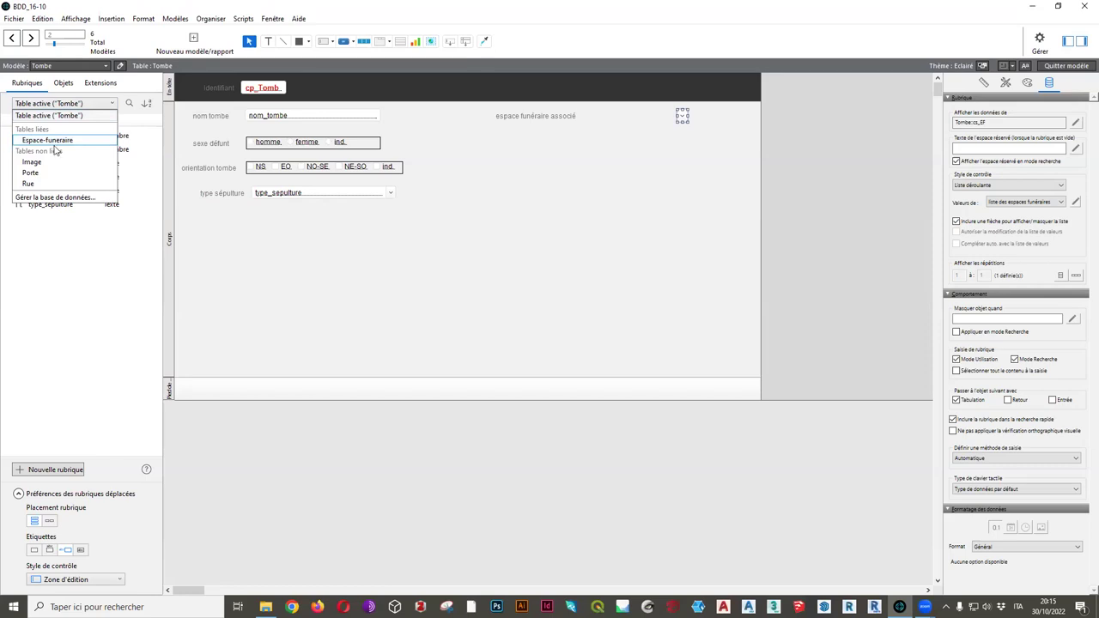
{"action": "left_click", "coordinate": [85, 103]}
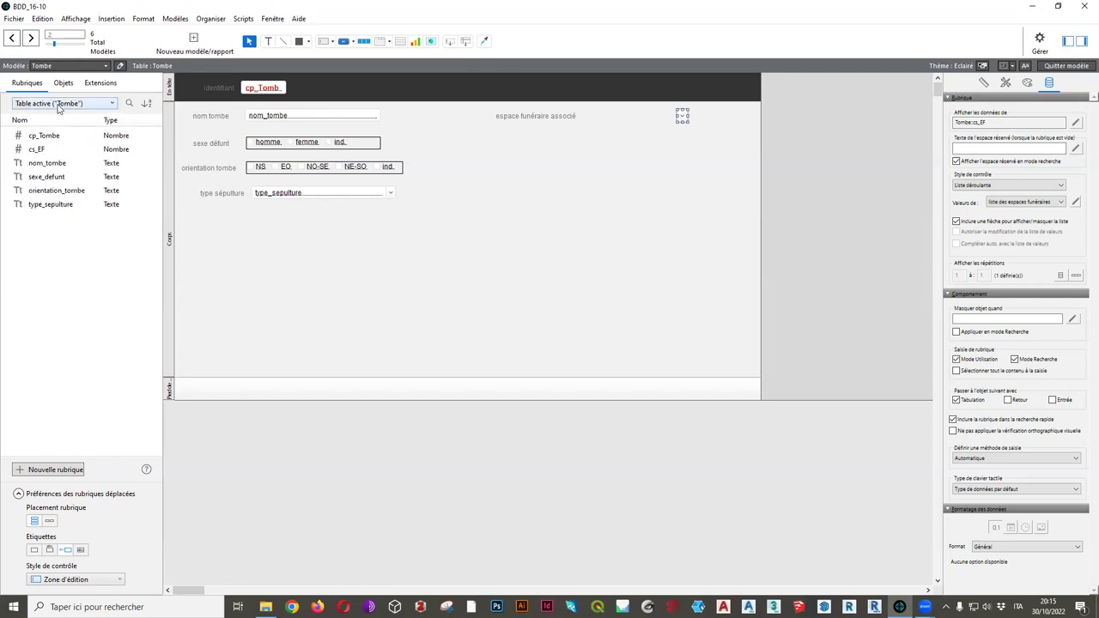
{"action": "left_click", "coordinate": [111, 18]}
{"action": "left_click", "coordinate": [126, 32]}
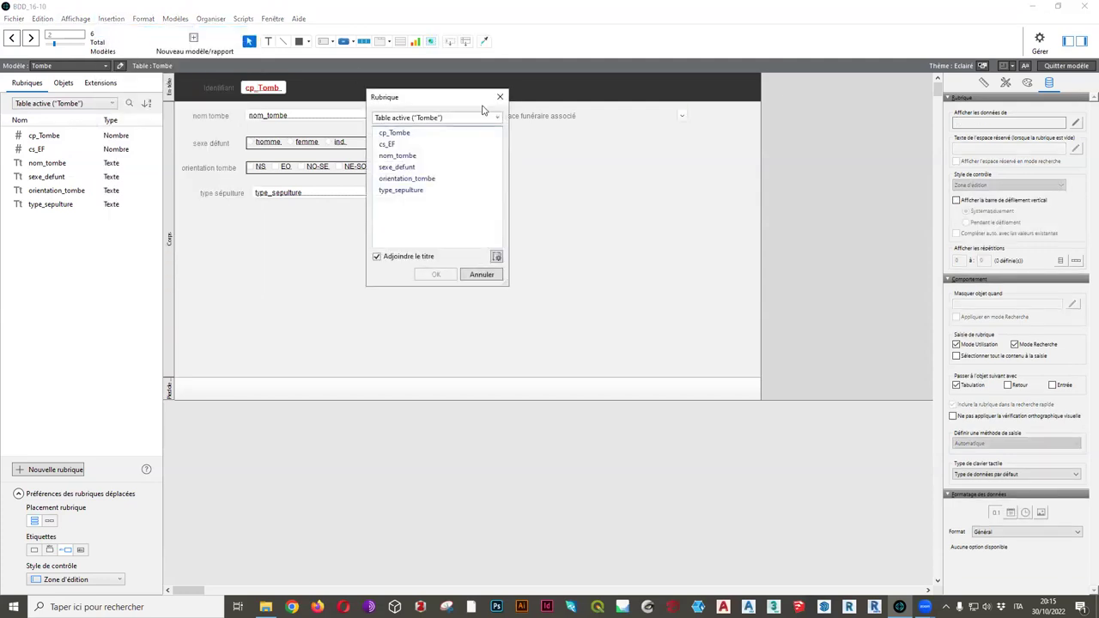
{"action": "left_click", "coordinate": [467, 118]}
{"action": "left_click", "coordinate": [423, 158]}
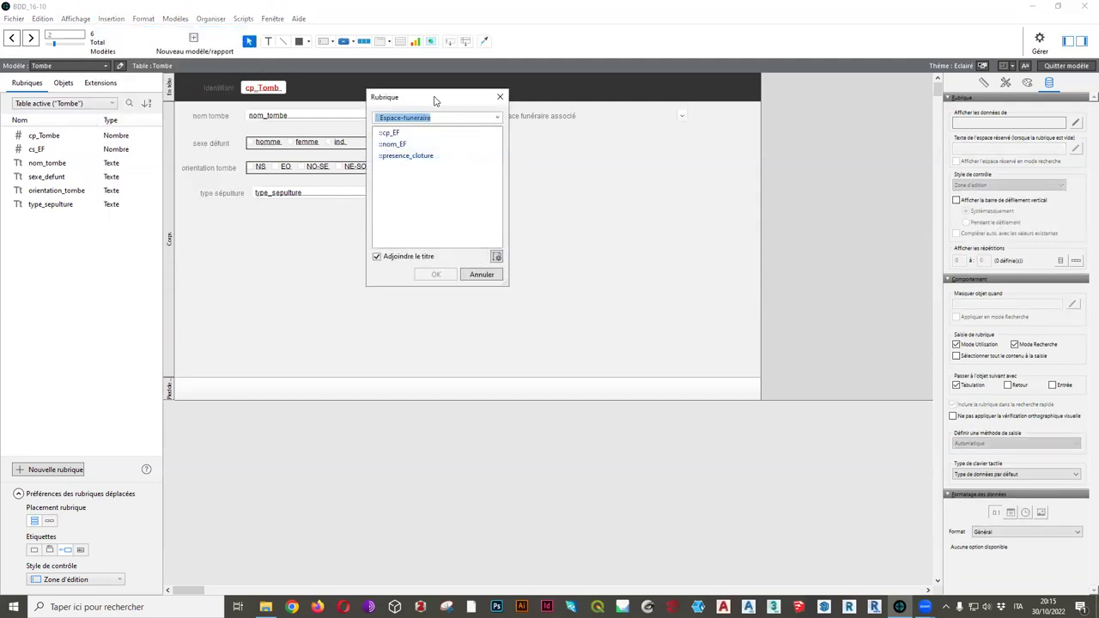
{"action": "left_click_drag", "start_coordinate": [434, 101], "coordinate": [210, 106]}
{"action": "left_click", "coordinate": [169, 149]}
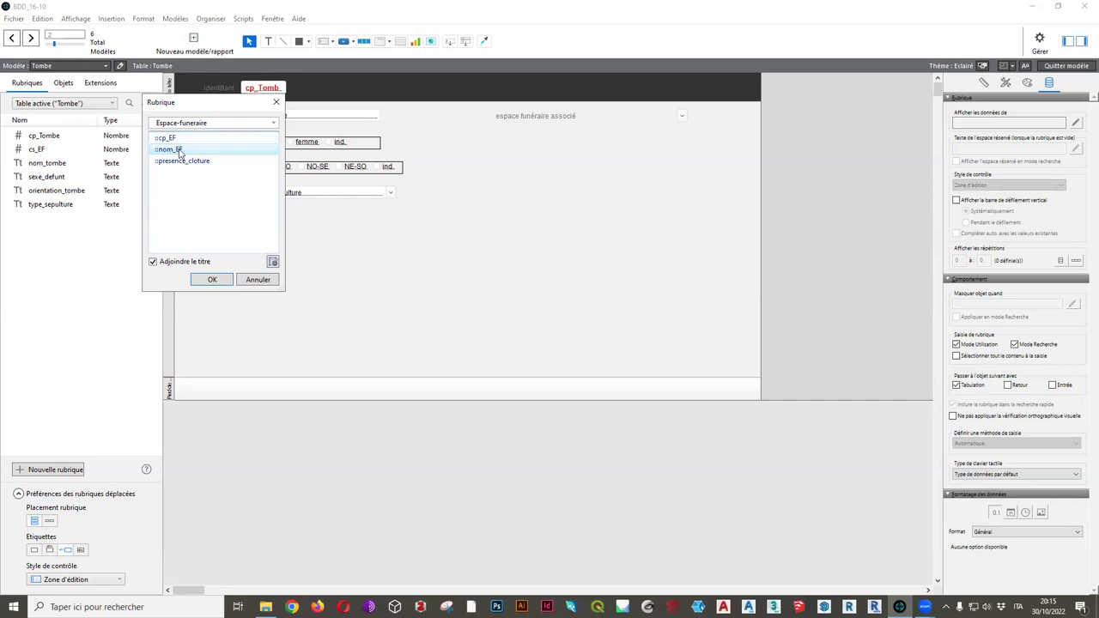
{"action": "left_click", "coordinate": [153, 263]}
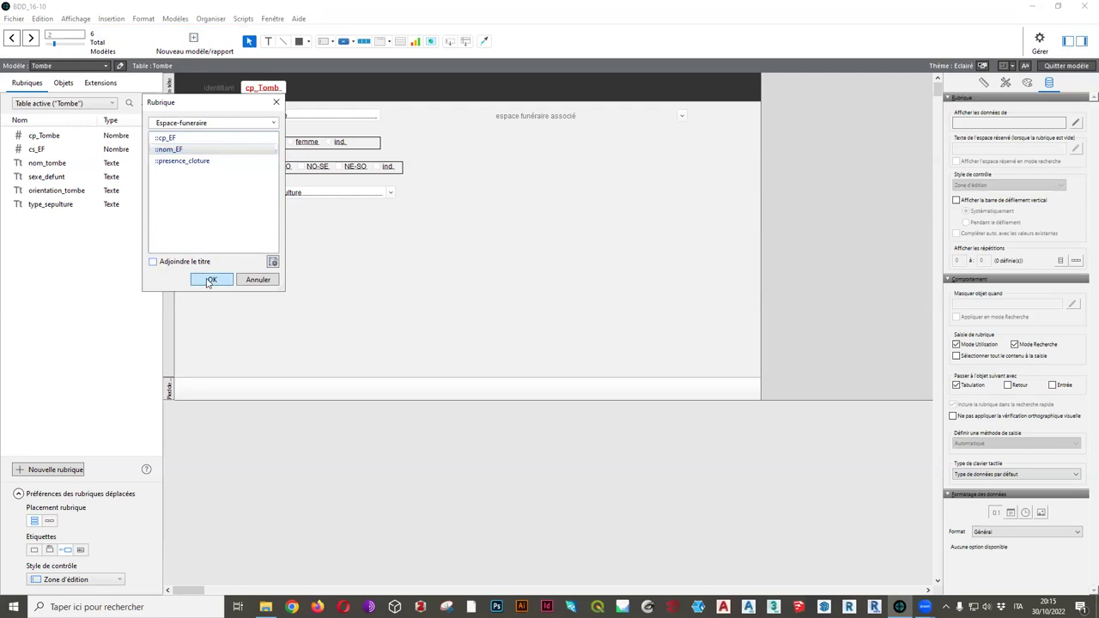
{"action": "left_click", "coordinate": [211, 280]}
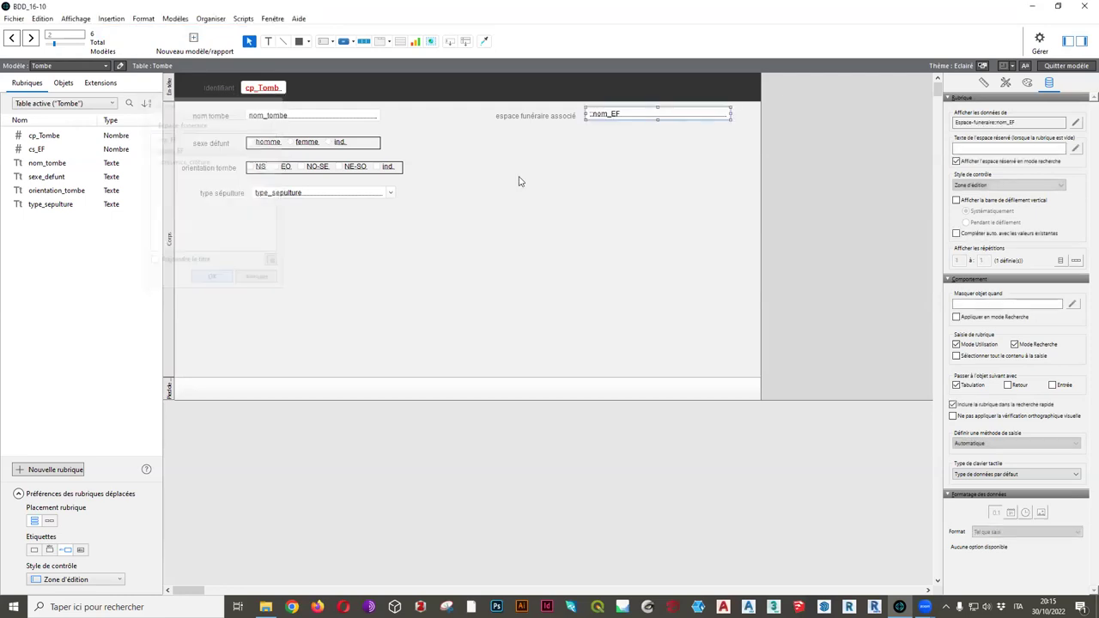
Shorten the nom_EF field beside "espace funéraire associé" and fit the cs_EF arrow directly against its end
{"action": "left_click_drag", "start_coordinate": [729, 114], "coordinate": [678, 117]}
{"action": "left_click", "coordinate": [684, 122]}
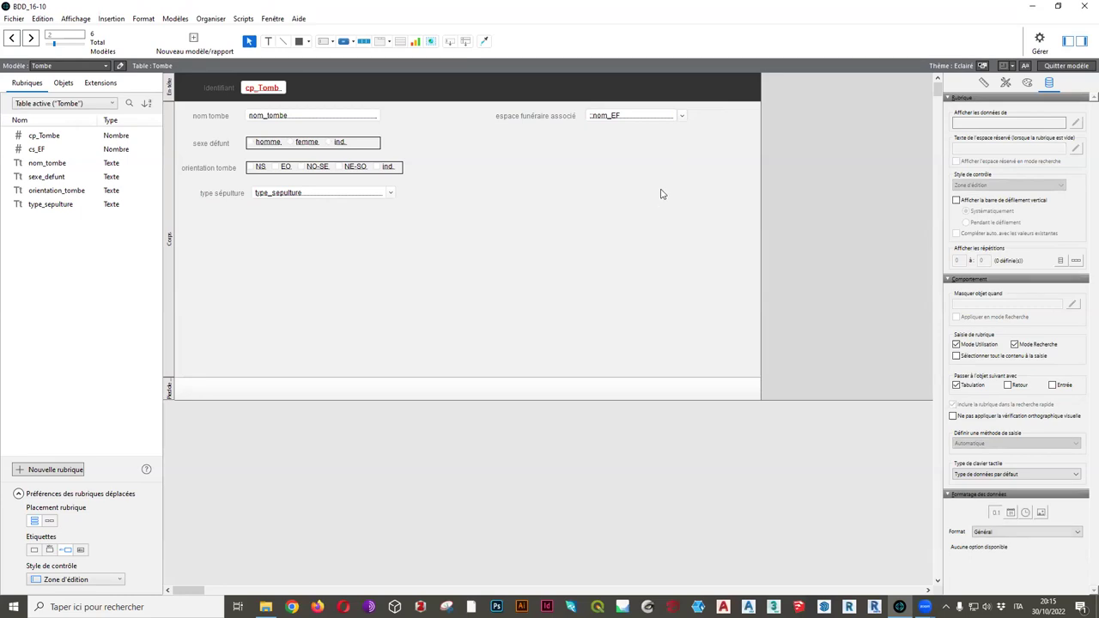
{"action": "left_click_drag", "start_coordinate": [683, 121], "coordinate": [700, 118]}
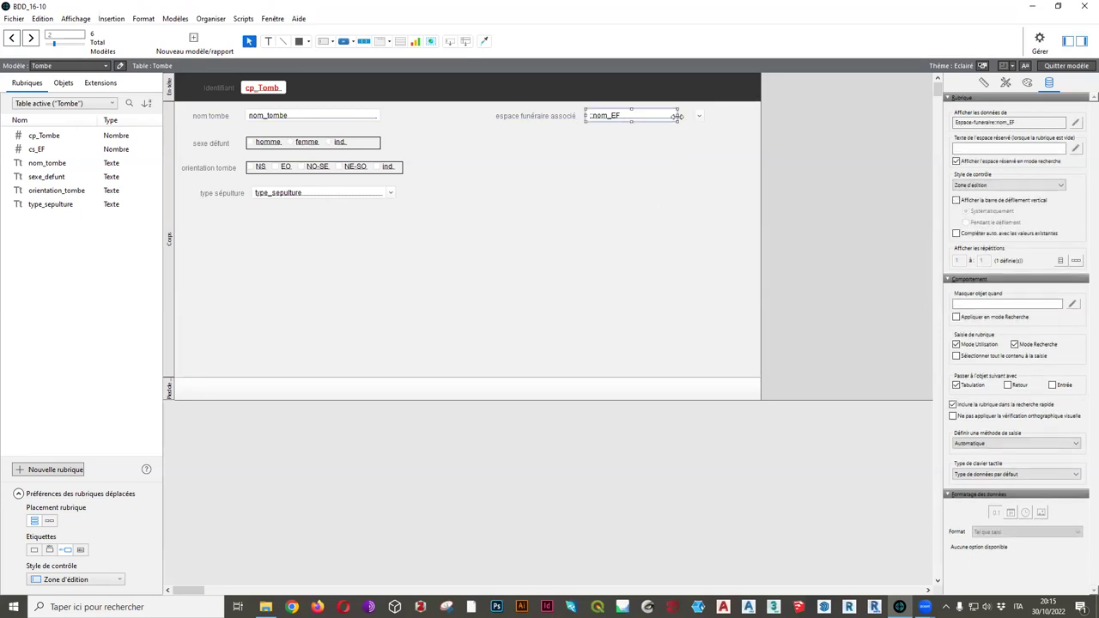
{"action": "left_click", "coordinate": [685, 158]}
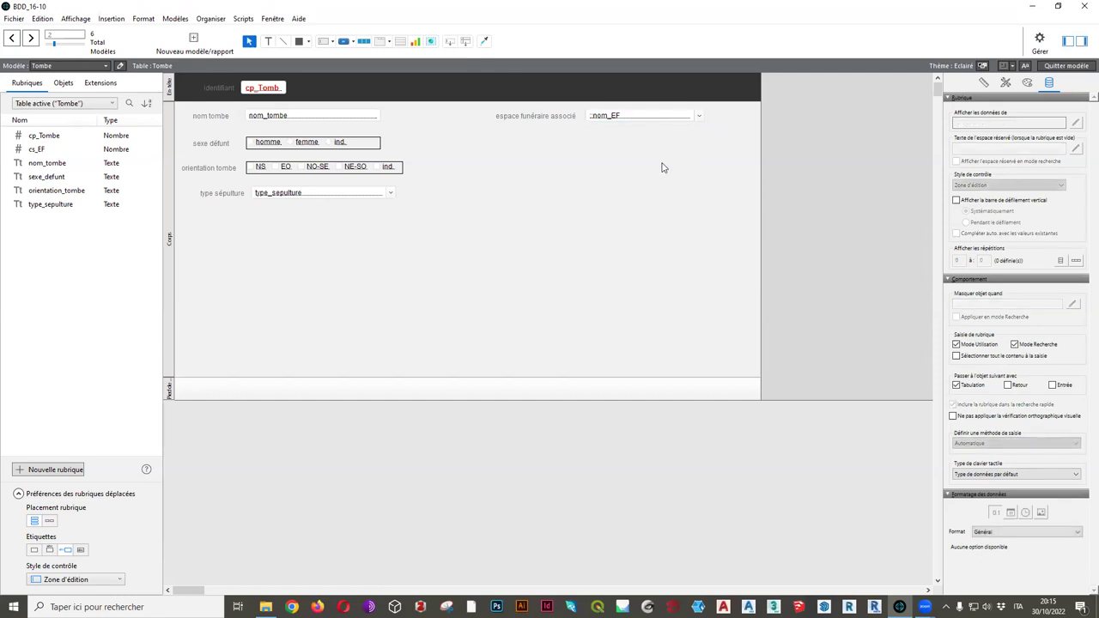
Disallow entry into the nom_EF field in Mode Utilisation, then leave layout editing and save the changes
{"action": "left_click", "coordinate": [654, 120]}
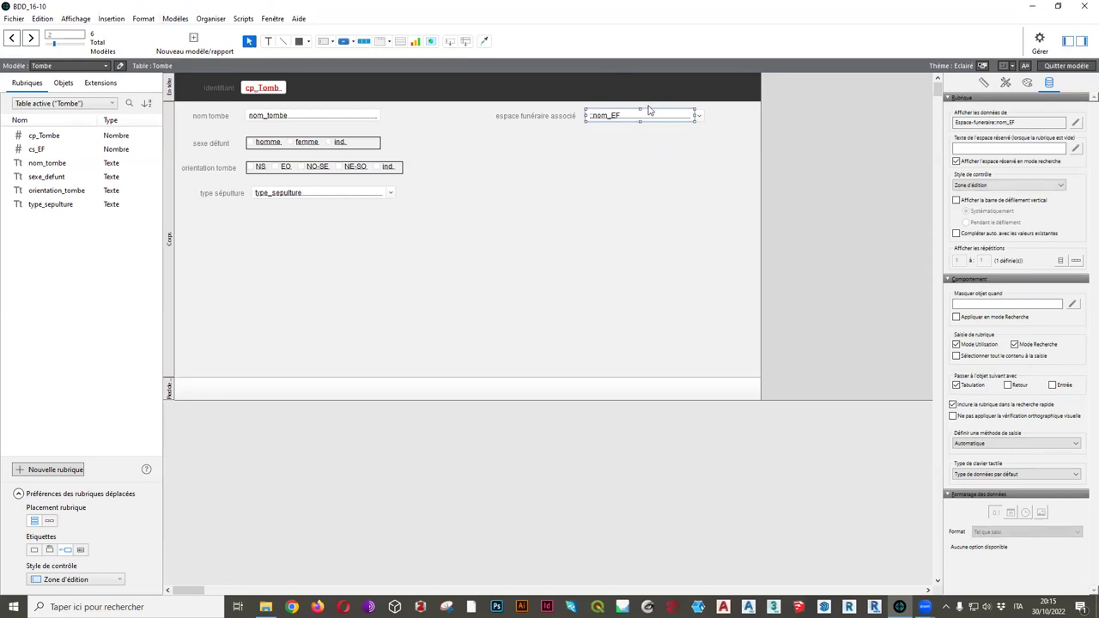
{"action": "left_click", "coordinate": [60, 66]}
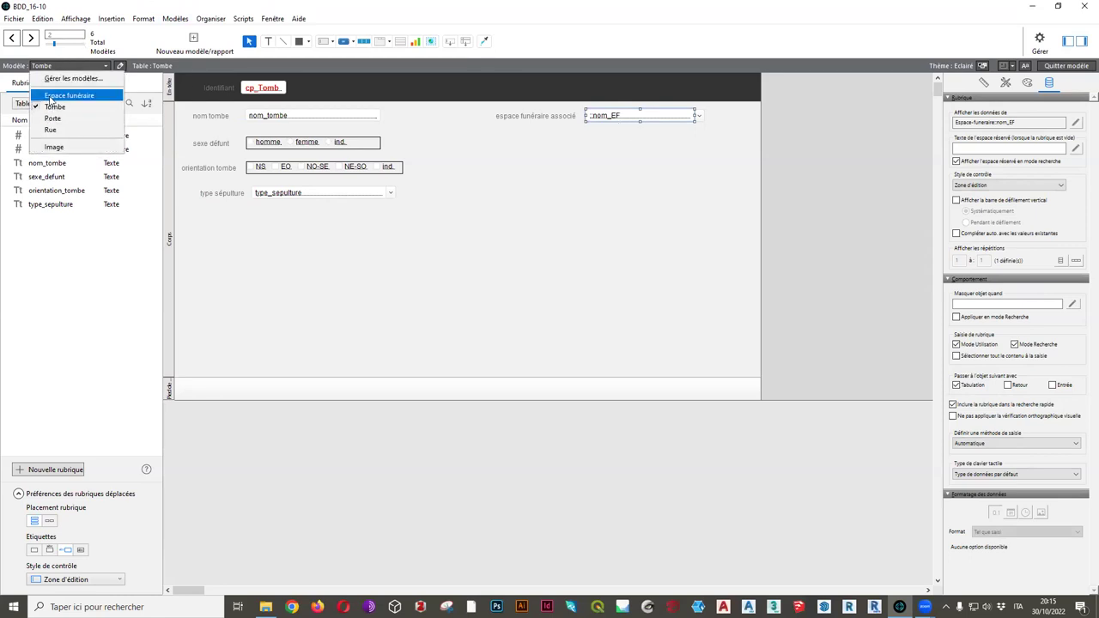
{"action": "left_click", "coordinate": [446, 146]}
{"action": "left_click", "coordinate": [637, 118]}
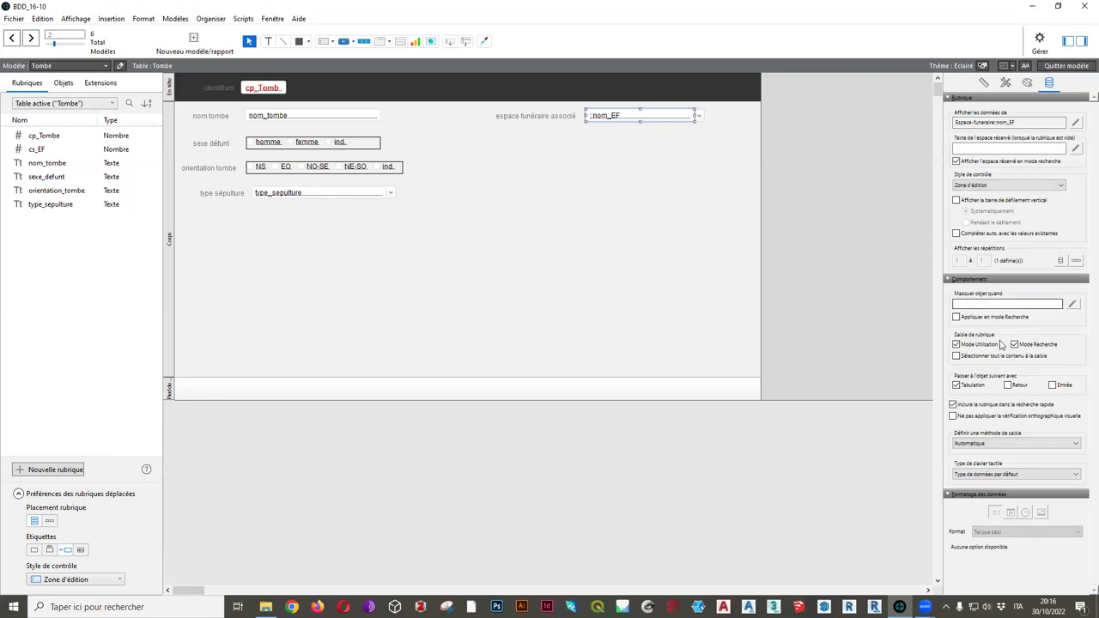
{"action": "left_click", "coordinate": [956, 344]}
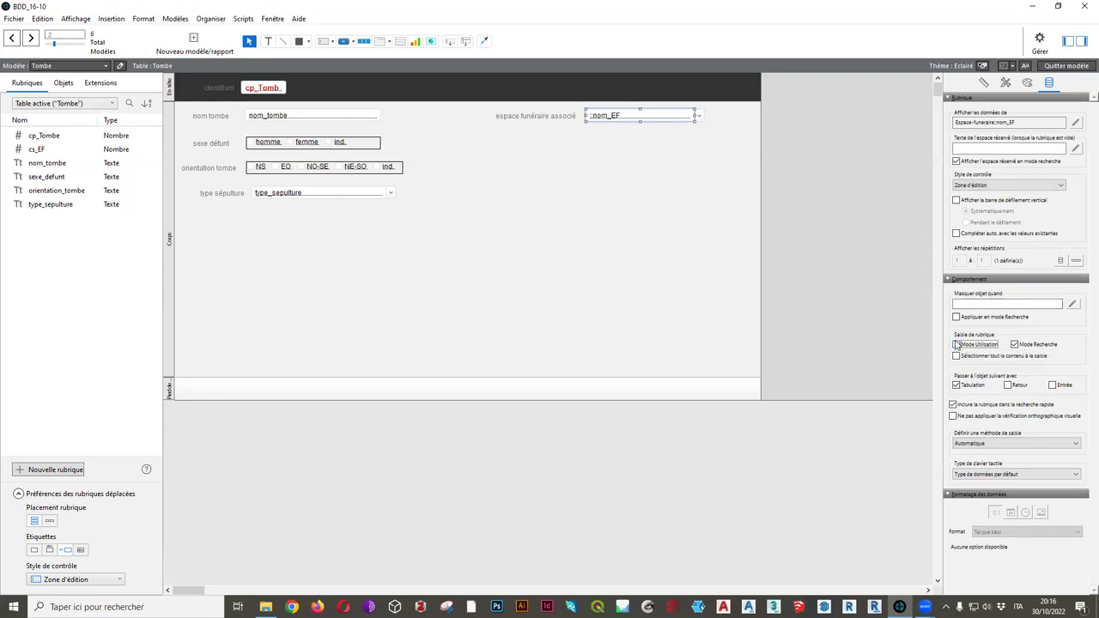
{"action": "left_click", "coordinate": [1066, 65]}
{"action": "left_click", "coordinate": [374, 311]}
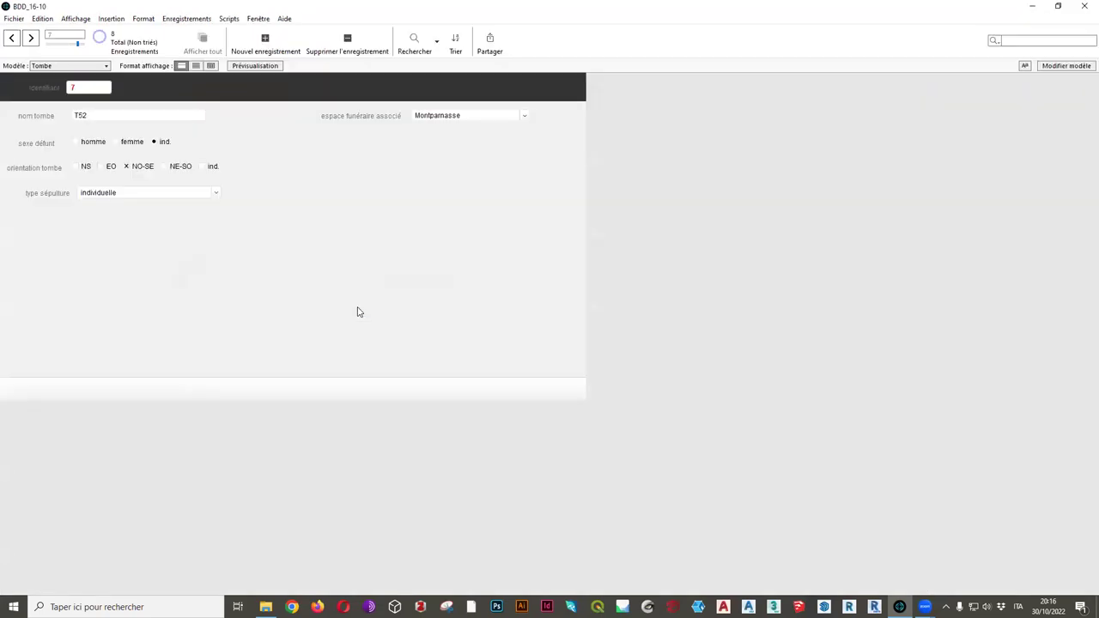
Choose Montparnasse from T52's list of associated funerary spaces and view the tombs listed on the Espace funéraire form
{"action": "left_click", "coordinate": [520, 116]}
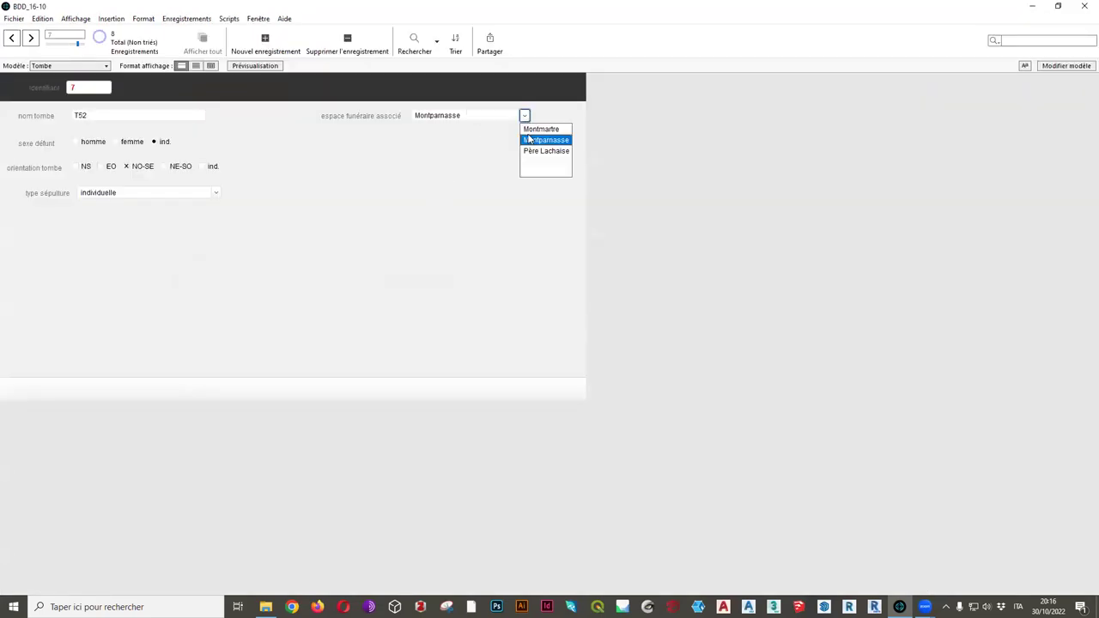
{"action": "left_click", "coordinate": [532, 137]}
{"action": "left_click", "coordinate": [525, 116]}
{"action": "left_click", "coordinate": [532, 140]}
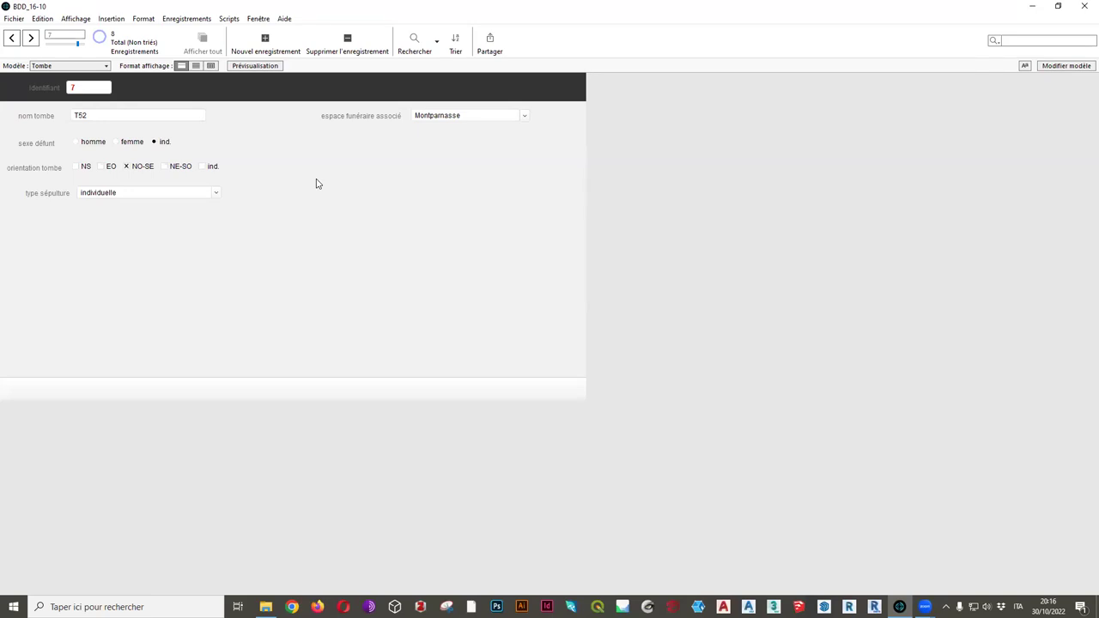
{"action": "left_click", "coordinate": [51, 66]}
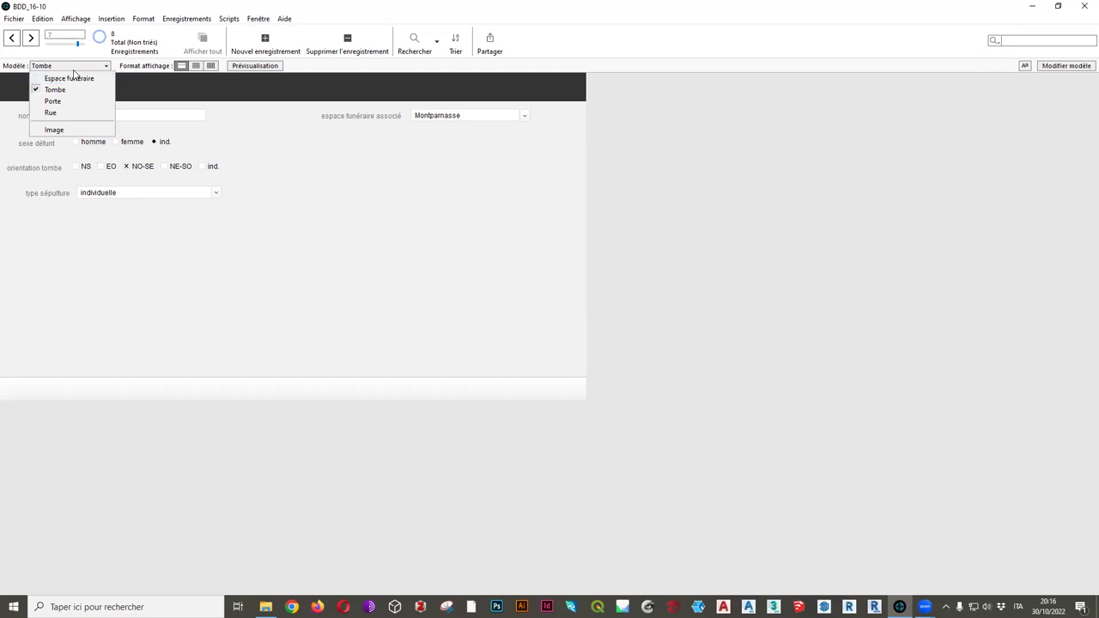
{"action": "left_click", "coordinate": [65, 78]}
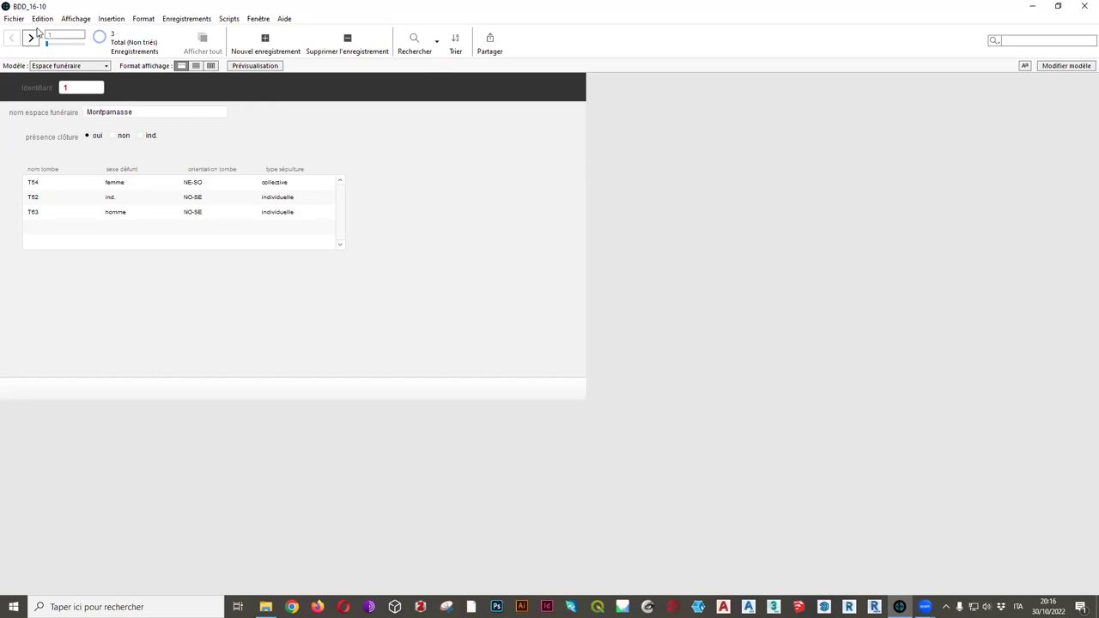
Open the database's relationship graph and reposition the Image table beside the Tombe table
{"action": "left_click", "coordinate": [13, 19]}
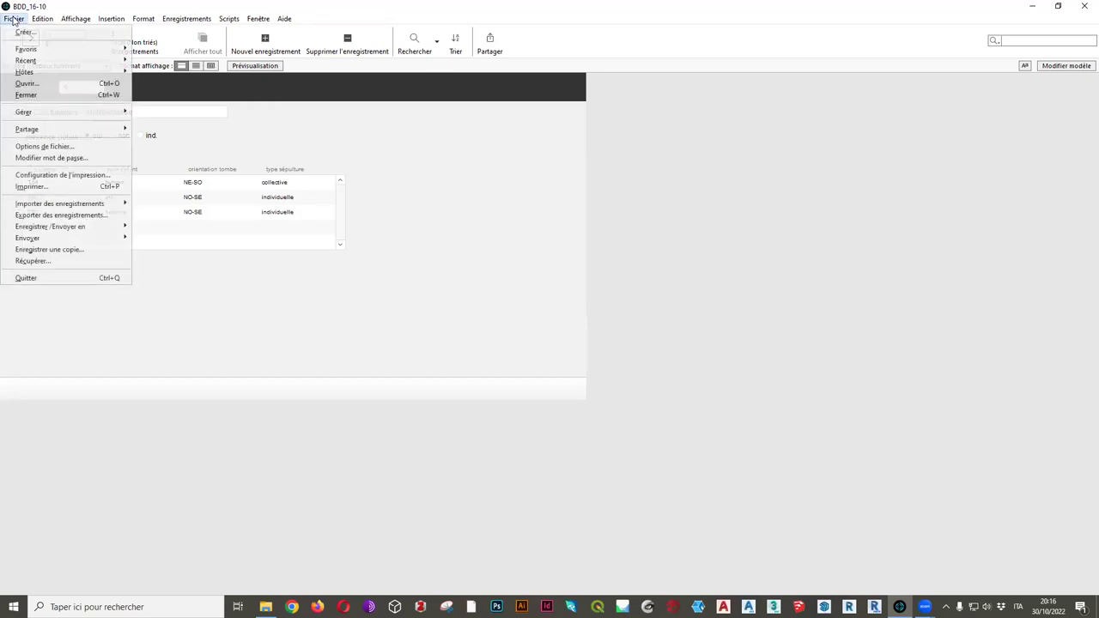
{"action": "left_click", "coordinate": [279, 4]}
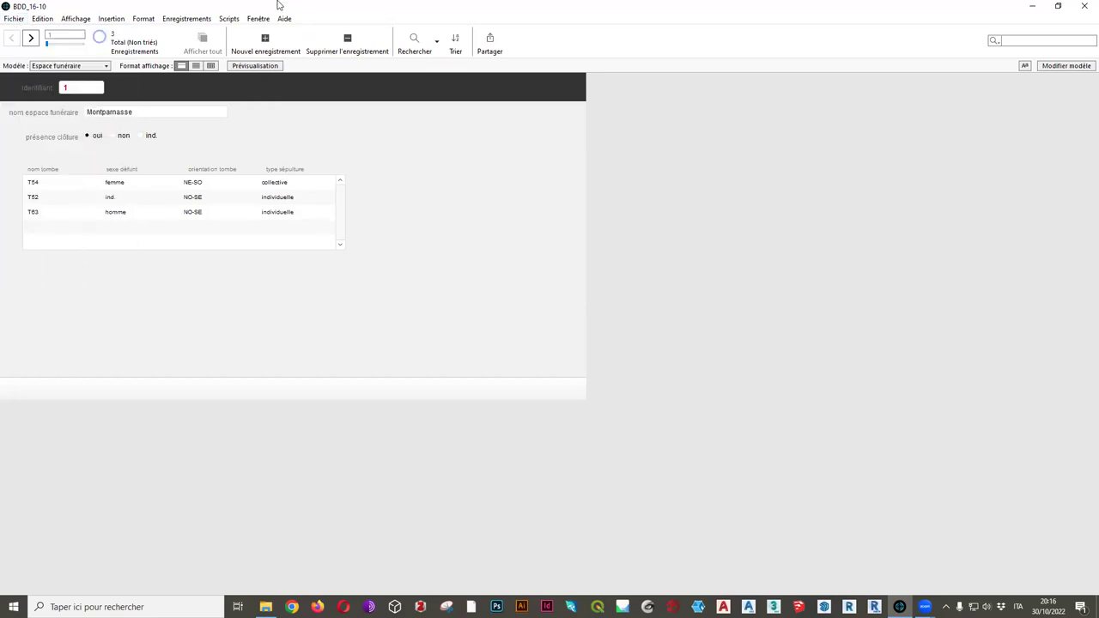
{"action": "left_click", "coordinate": [13, 19]}
{"action": "mouse_move", "coordinate": [49, 112]}
{"action": "left_click", "coordinate": [167, 112]}
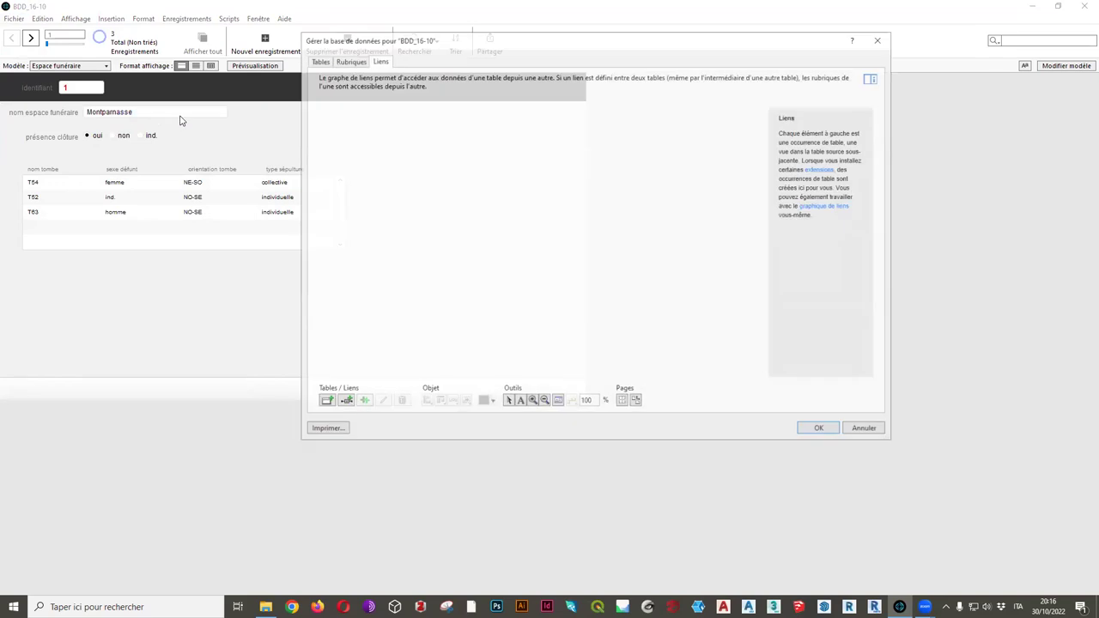
{"action": "mouse_move", "coordinate": [692, 218]}
{"action": "left_mouse_down"}
{"action": "mouse_move", "coordinate": [613, 216]}
{"action": "mouse_move", "coordinate": [682, 227]}
{"action": "mouse_move", "coordinate": [679, 236]}
{"action": "left_mouse_up"}
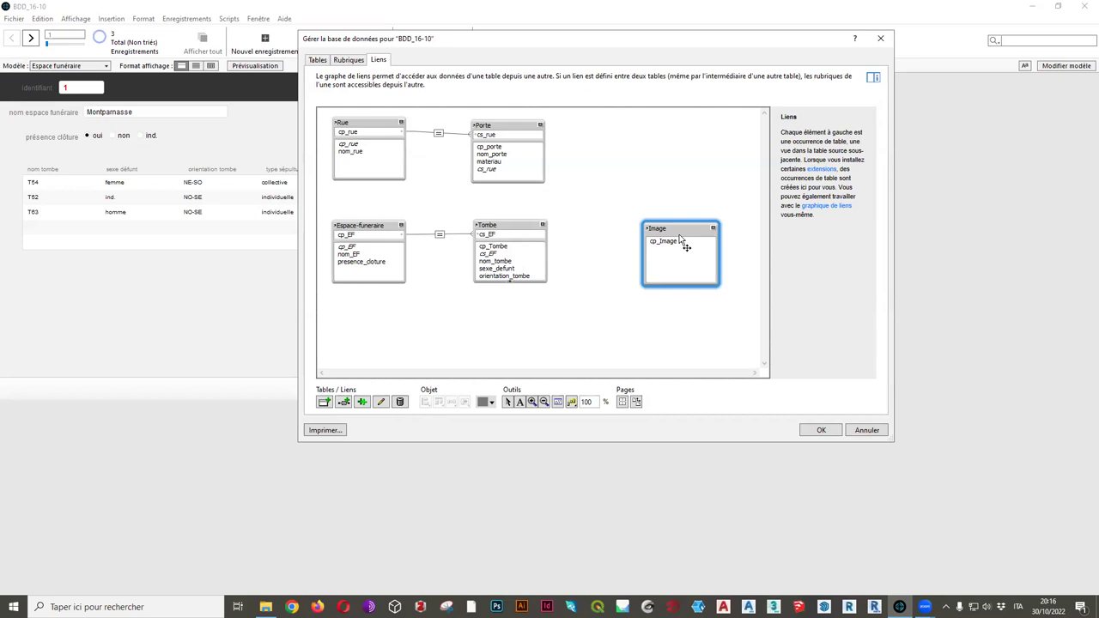
{"action": "left_click_drag", "start_coordinate": [680, 237], "coordinate": [678, 230]}
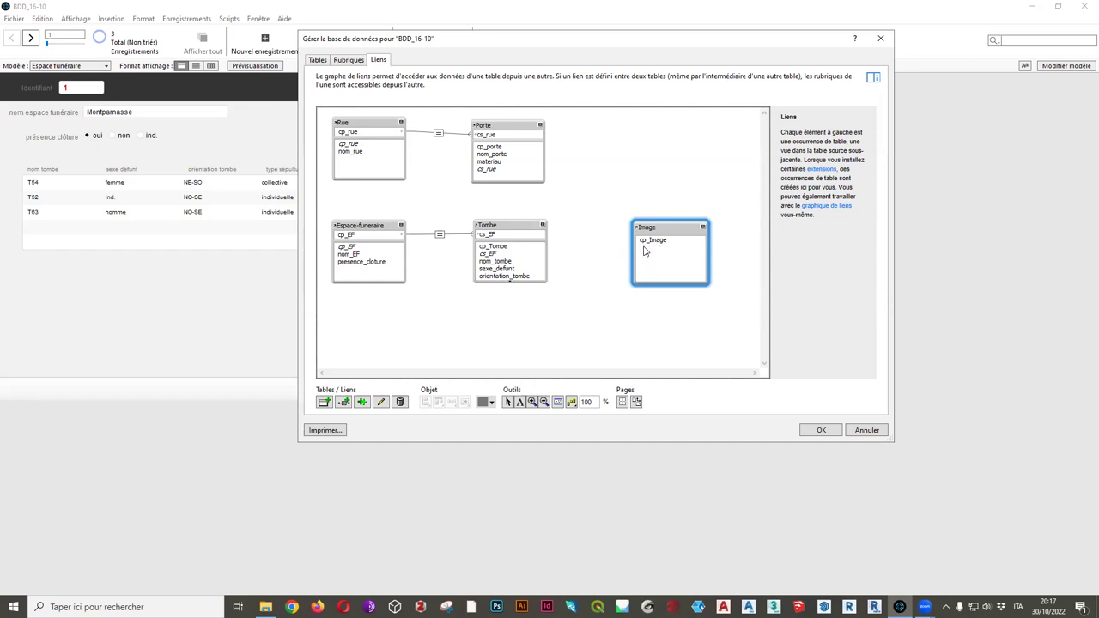
Create a Nombre field named cs_tombe in the Image table and link Tombe's cp_Tombe to it in the relationship graph
{"action": "left_click", "coordinate": [359, 62]}
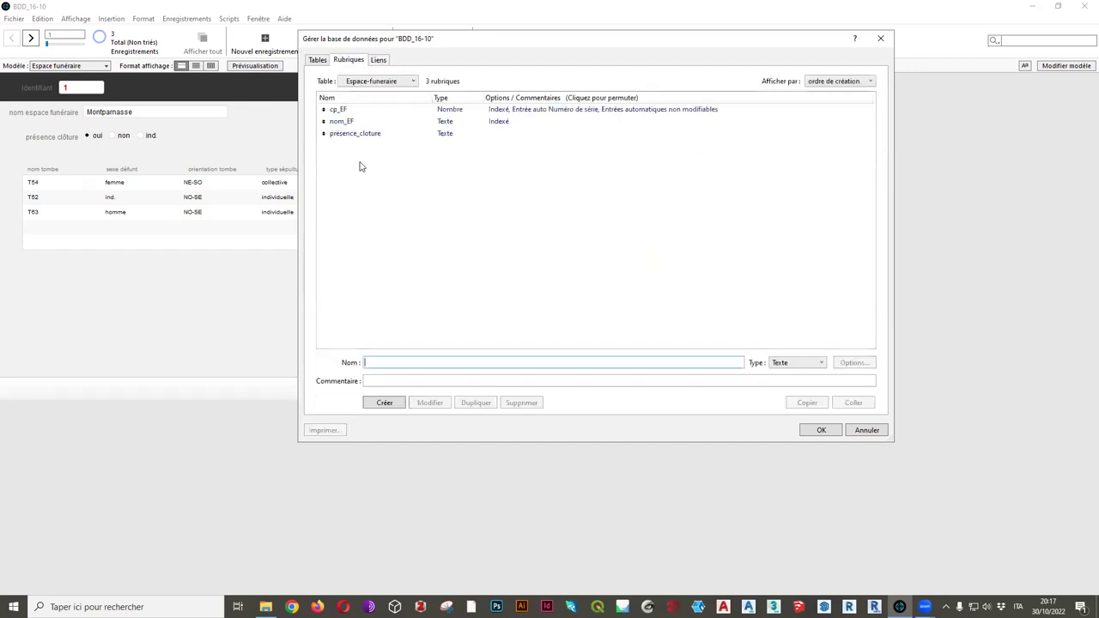
{"action": "left_click", "coordinate": [375, 81]}
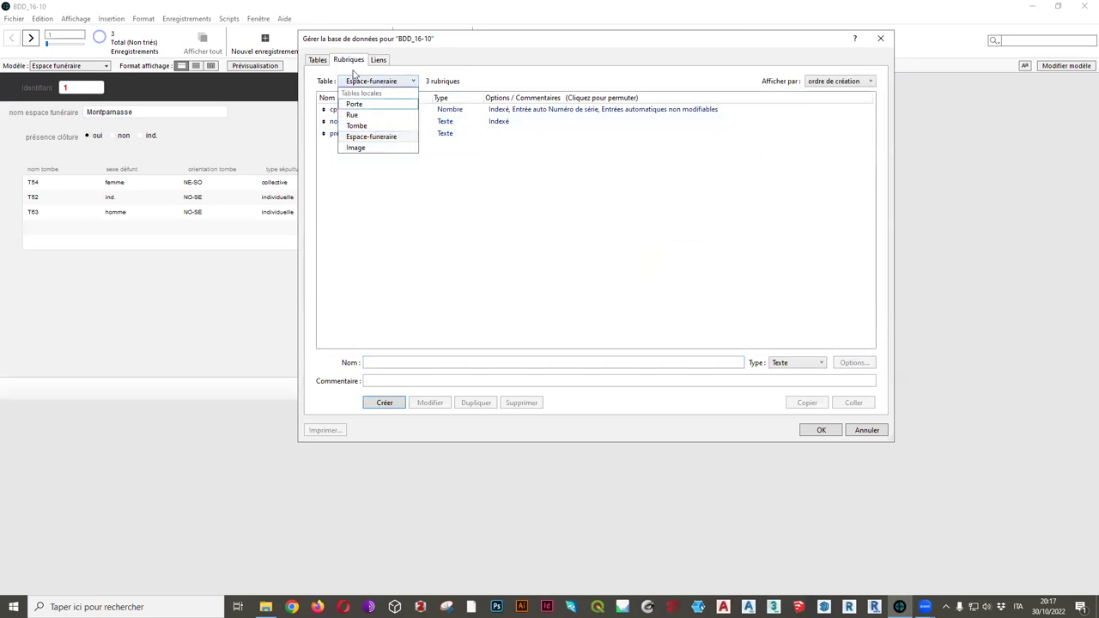
{"action": "left_click", "coordinate": [357, 149]}
{"action": "left_click", "coordinate": [385, 364]}
{"action": "type", "text": "ce_tombe"}
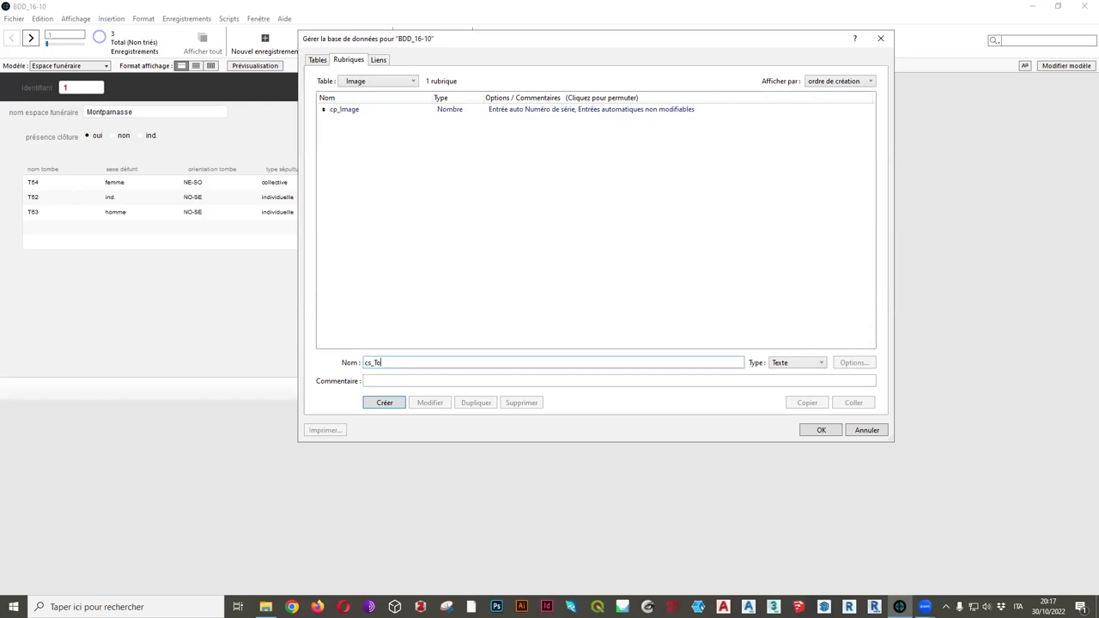
{"action": "left_click", "coordinate": [797, 362]}
{"action": "left_click", "coordinate": [794, 384]}
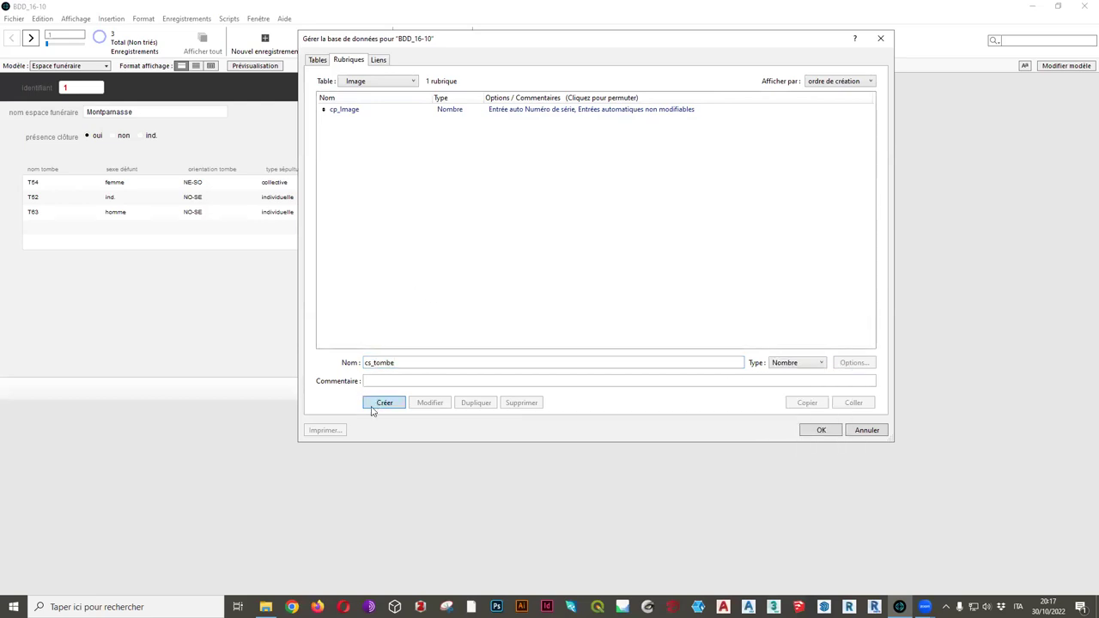
{"action": "left_click", "coordinate": [375, 403]}
{"action": "left_click", "coordinate": [378, 61]}
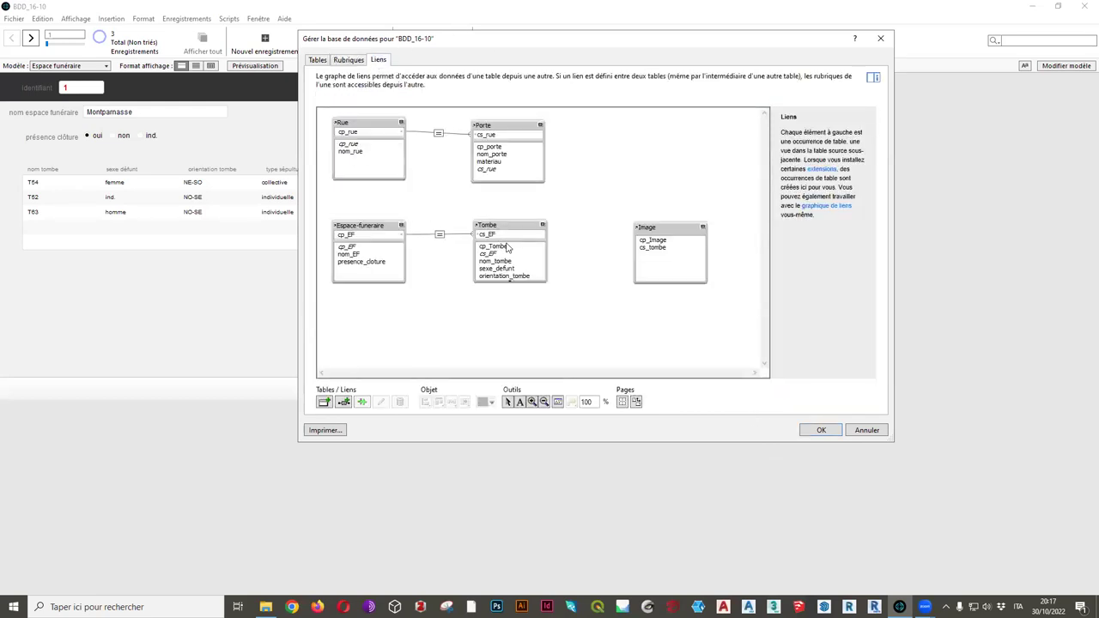
{"action": "left_click_drag", "start_coordinate": [504, 250], "coordinate": [645, 248]}
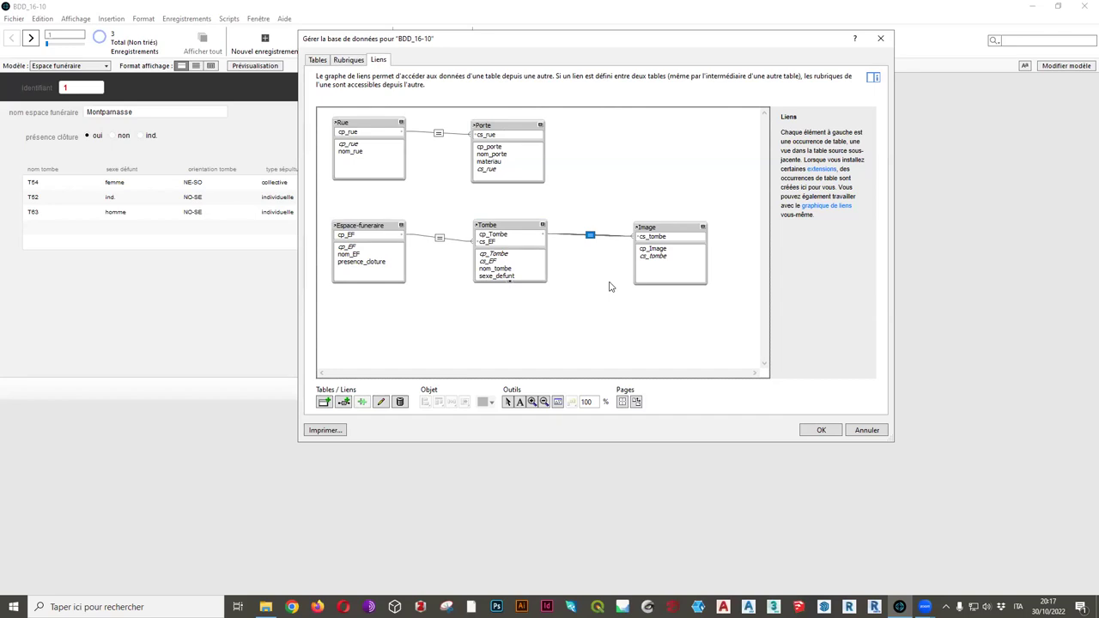
Close the database manager, open the Image layout for editing and move the cp_Image field with its label into the header
{"action": "left_click", "coordinate": [348, 60]}
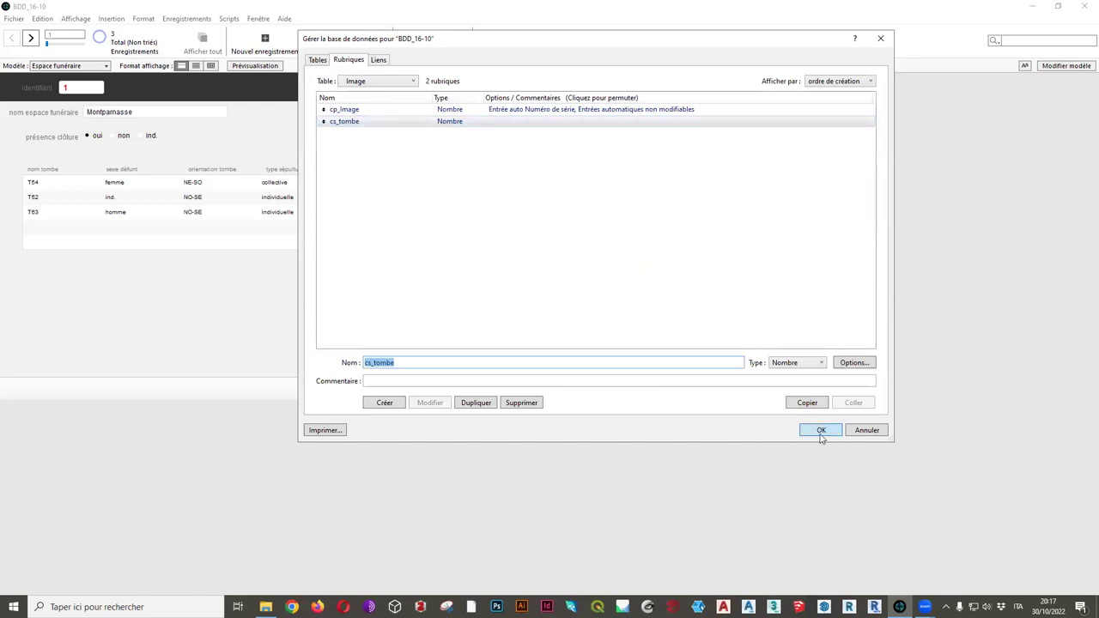
{"action": "left_click", "coordinate": [821, 430]}
{"action": "left_click", "coordinate": [62, 66]}
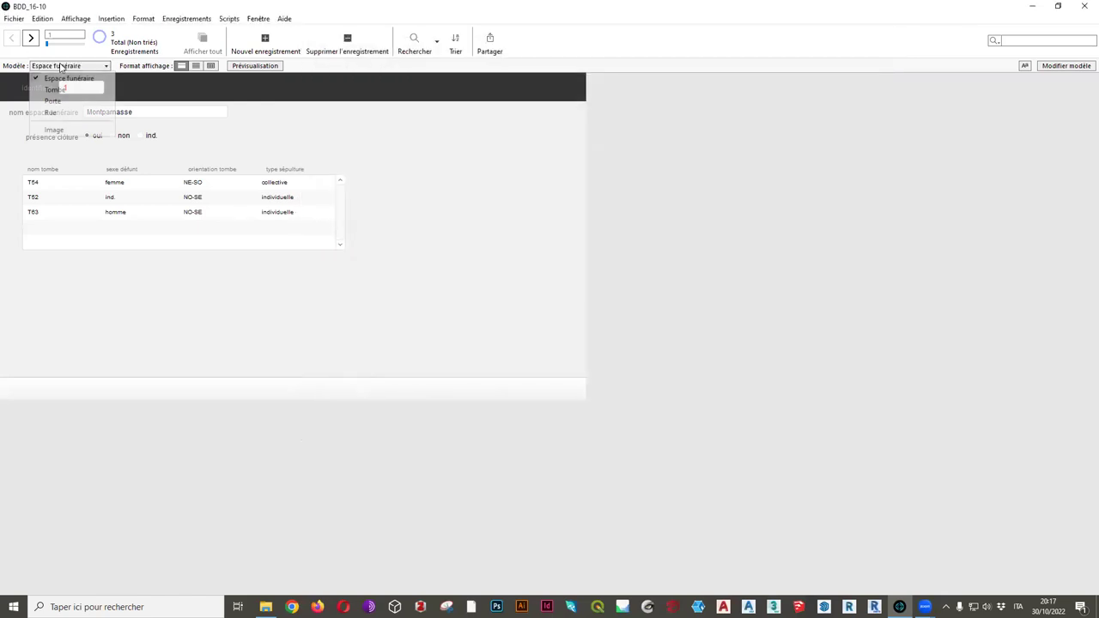
{"action": "left_click", "coordinate": [55, 128]}
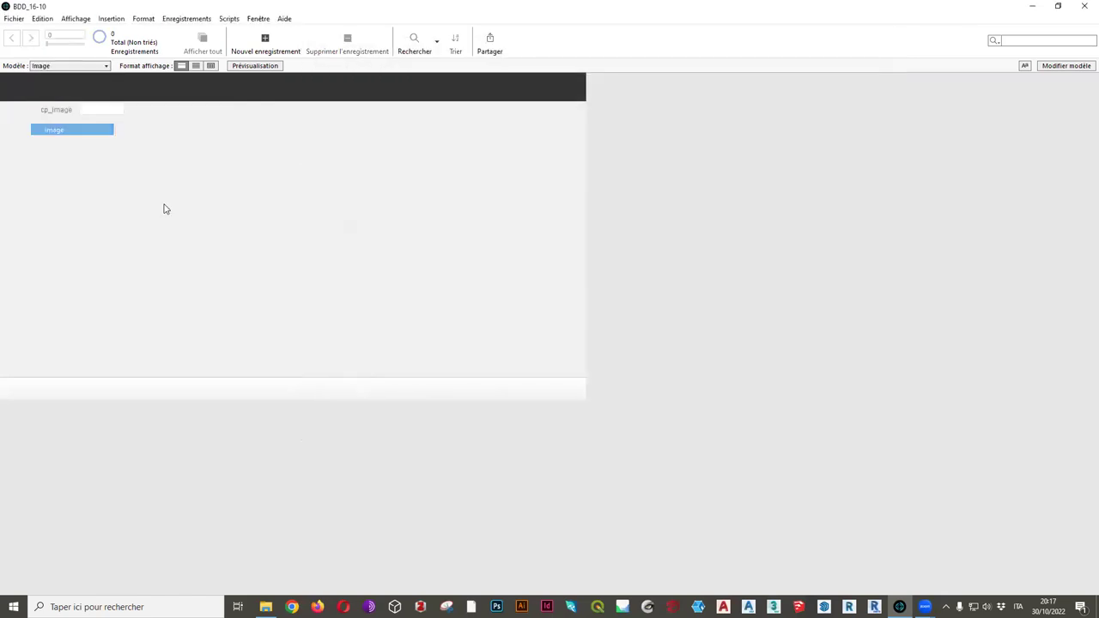
{"action": "left_click", "coordinate": [1064, 67]}
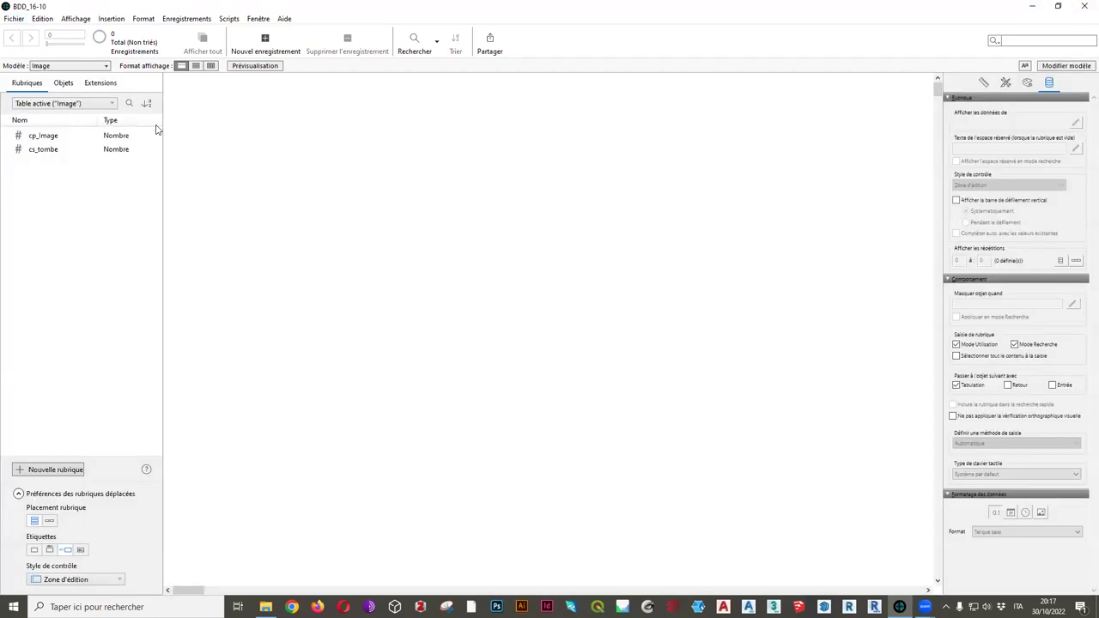
{"action": "left_click", "coordinate": [244, 112]}
{"action": "left_click_drag", "start_coordinate": [285, 116], "coordinate": [286, 95]}
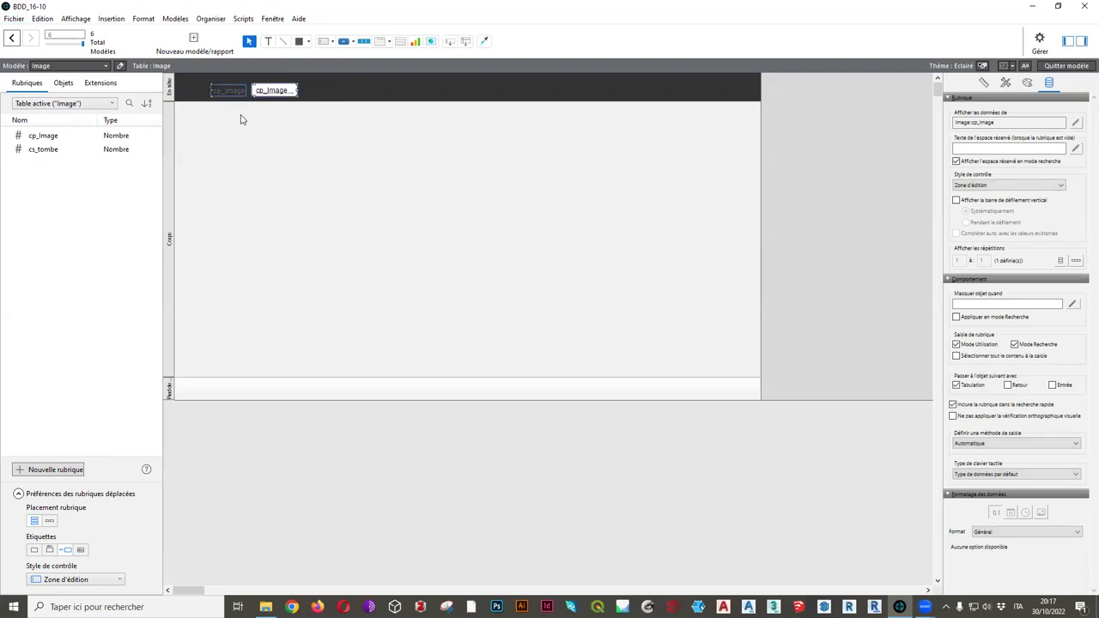
Relabel cp_Image as Identifiant, adjust its position in the header, then leave layout editing and save the changes
{"action": "double_click", "coordinate": [228, 95]}
{"action": "type", "text": "Image"}
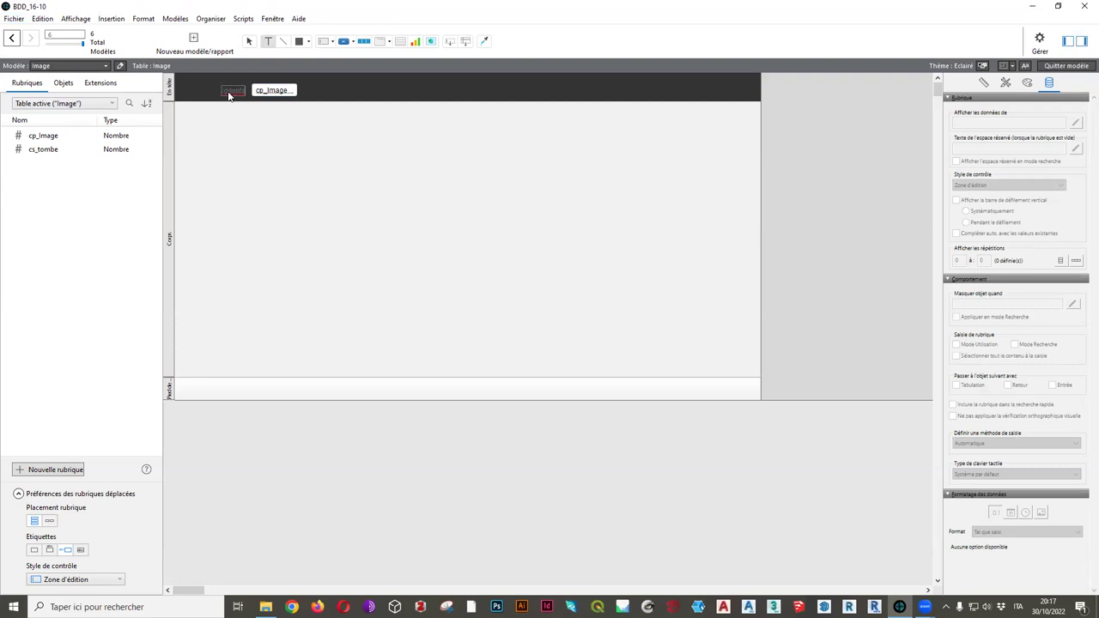
{"action": "left_click", "coordinate": [273, 179]}
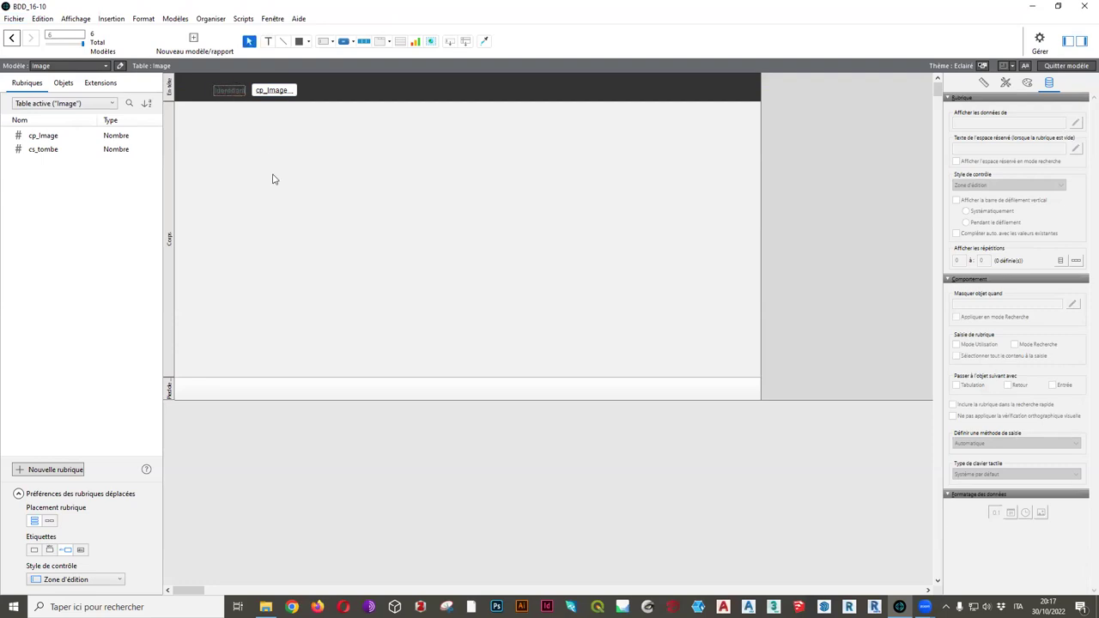
{"action": "left_click_drag", "start_coordinate": [284, 94], "coordinate": [279, 92]}
{"action": "left_click", "coordinate": [218, 105]}
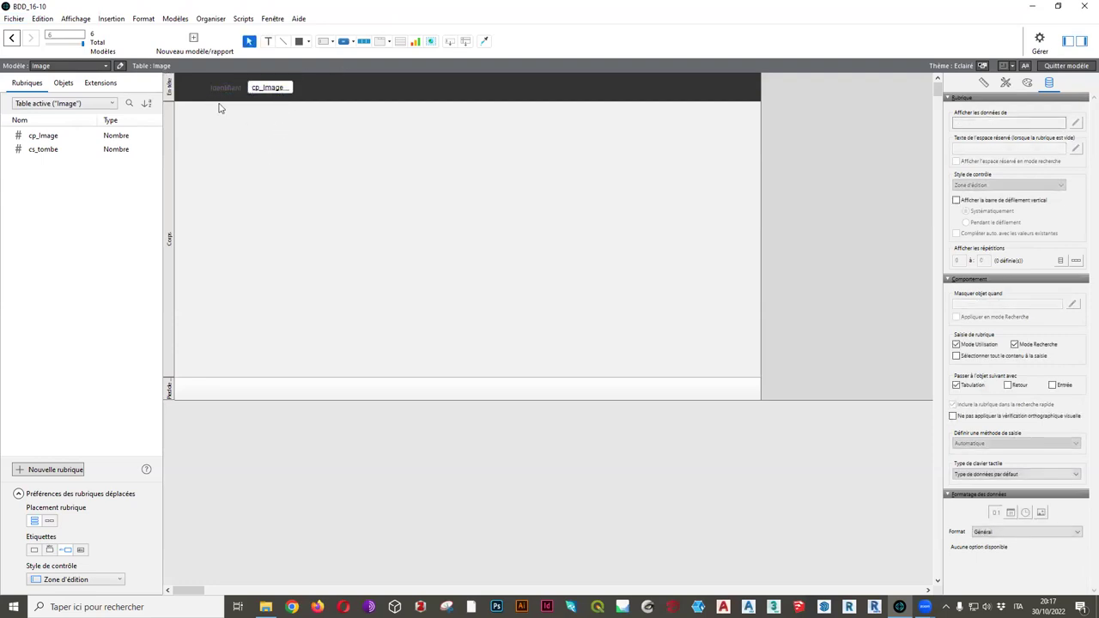
{"action": "left_click", "coordinate": [1066, 67]}
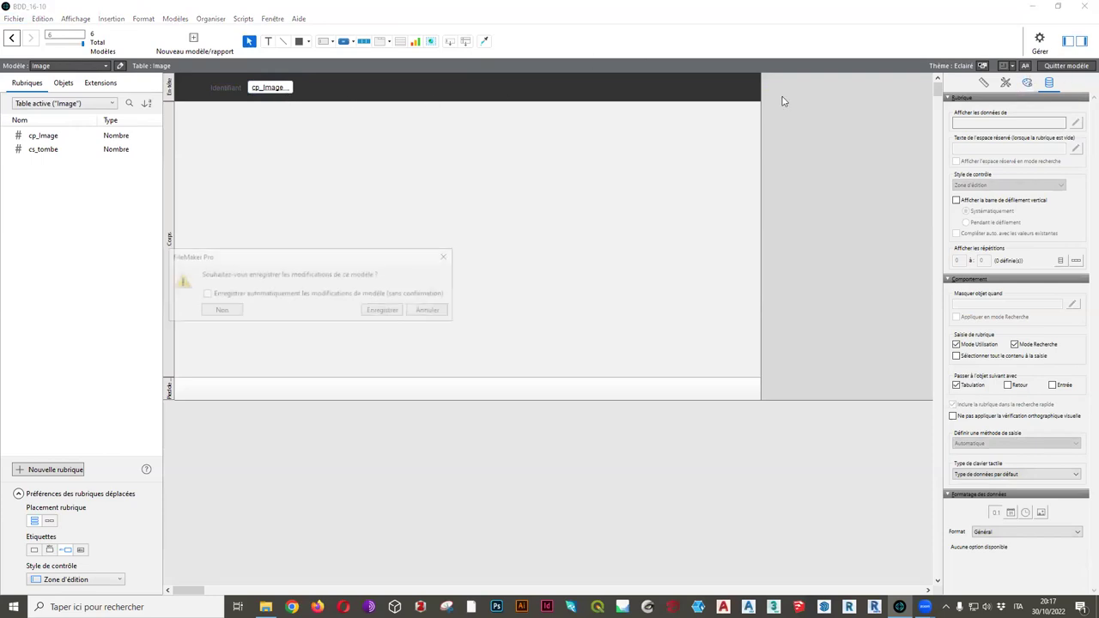
{"action": "left_click", "coordinate": [389, 309]}
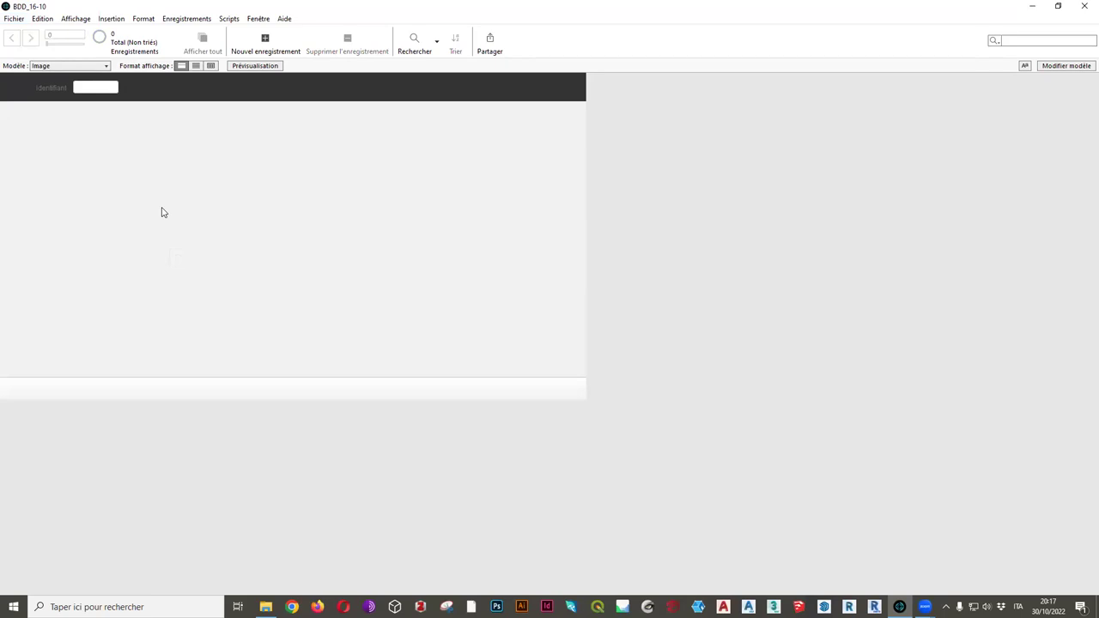
Create a Conteneur field named fichier in the Image table and return to the Image form
{"action": "left_click", "coordinate": [14, 18]}
{"action": "mouse_move", "coordinate": [43, 111]}
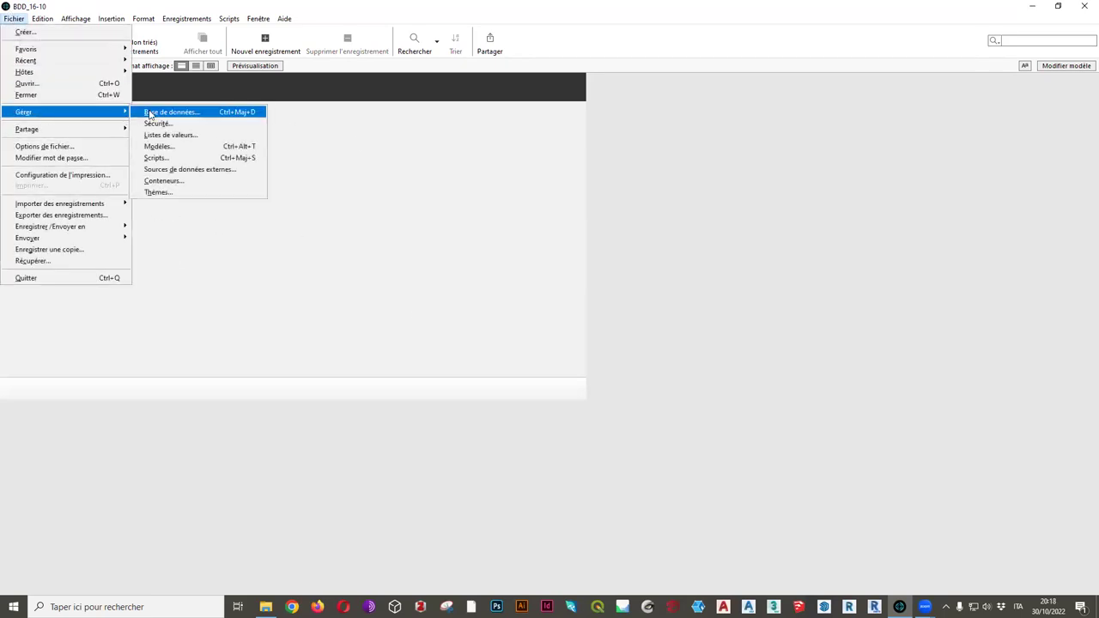
{"action": "left_click", "coordinate": [149, 114]}
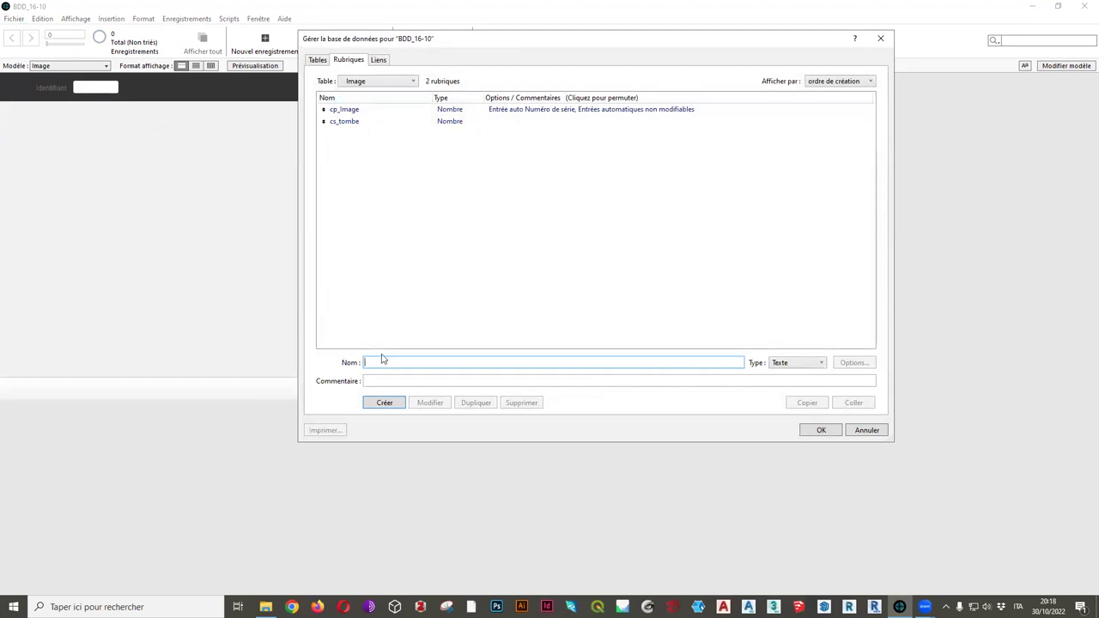
{"action": "type", "text": "fichier"}
{"action": "left_click", "coordinate": [820, 364]}
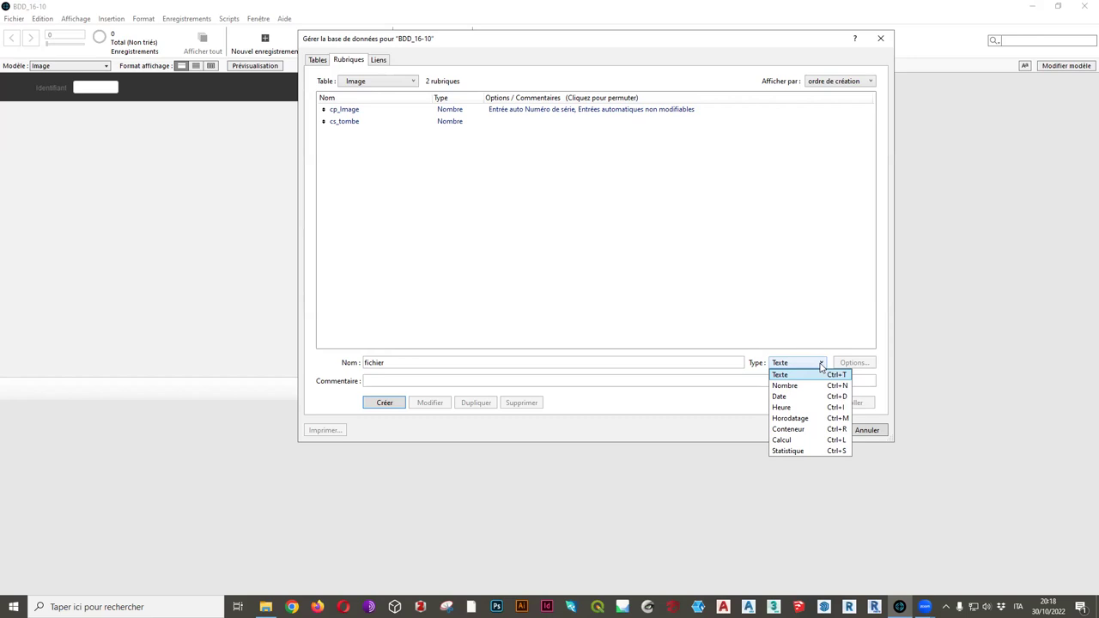
{"action": "left_click", "coordinate": [801, 431]}
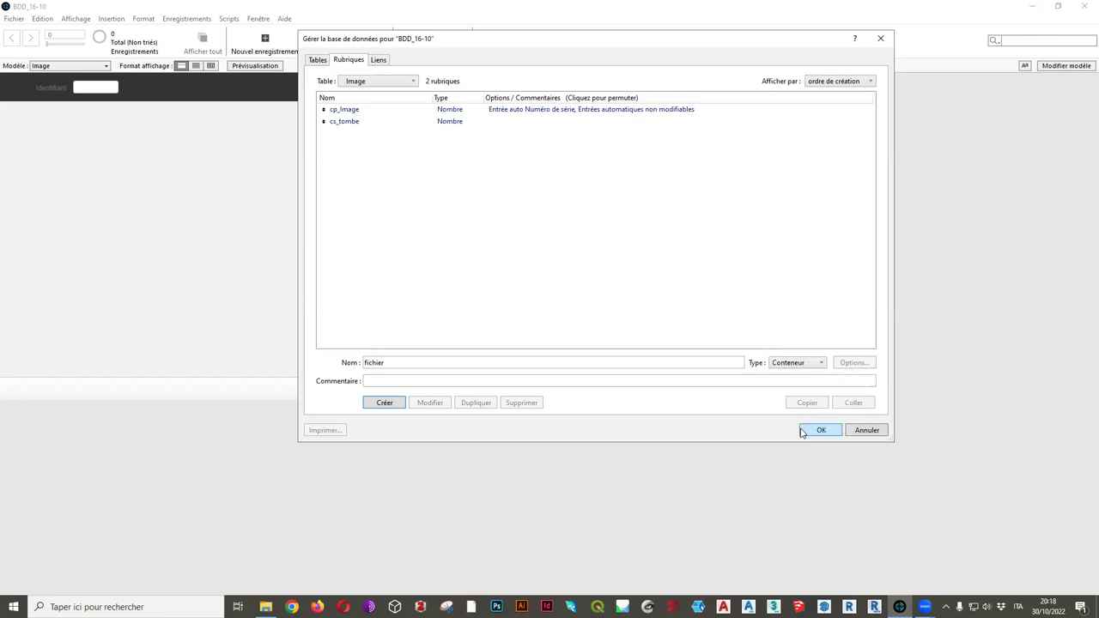
{"action": "left_click", "coordinate": [385, 403]}
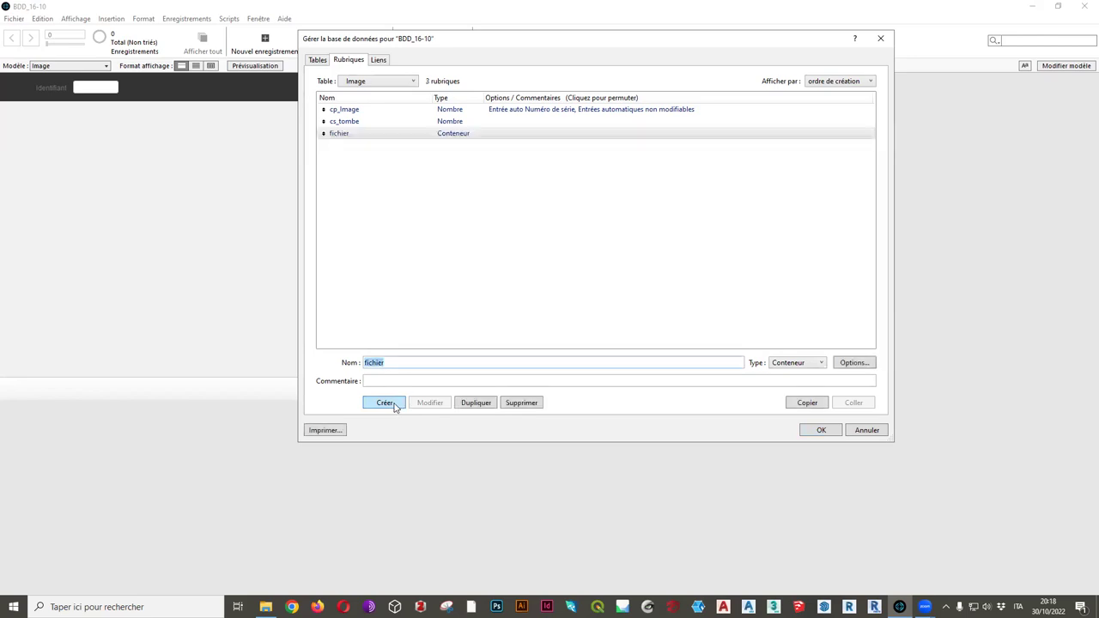
{"action": "left_click", "coordinate": [821, 432]}
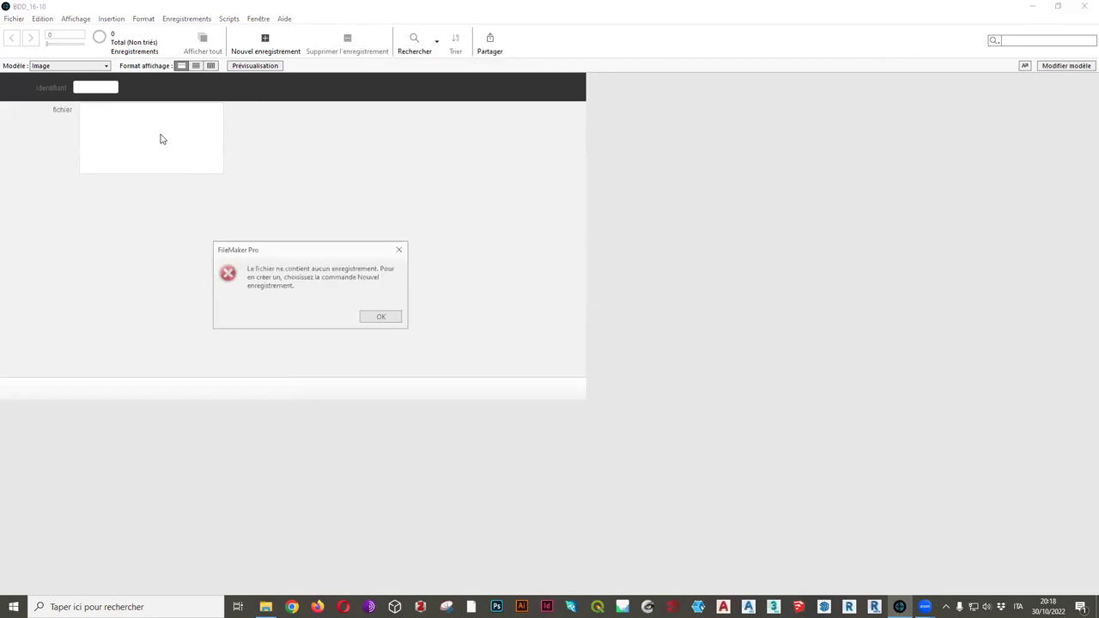
{"action": "left_click", "coordinate": [398, 250]}
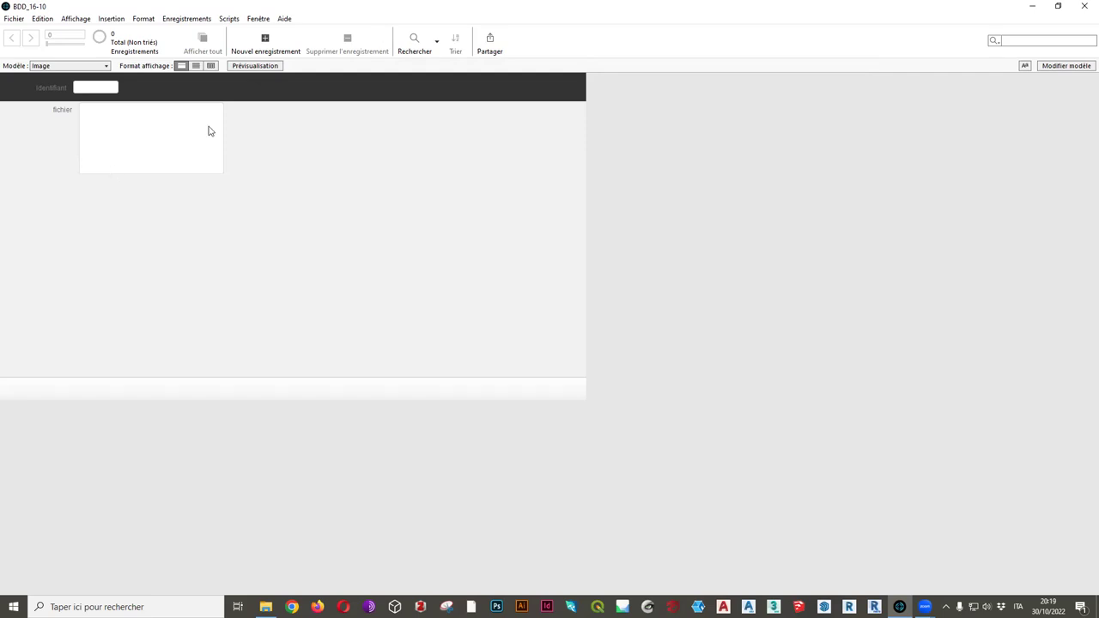
Delete the fichier label, enlarge the fichier container to about 20.2 by 15.8 cm in the layout body, and save the layout
{"action": "left_click", "coordinate": [1067, 66]}
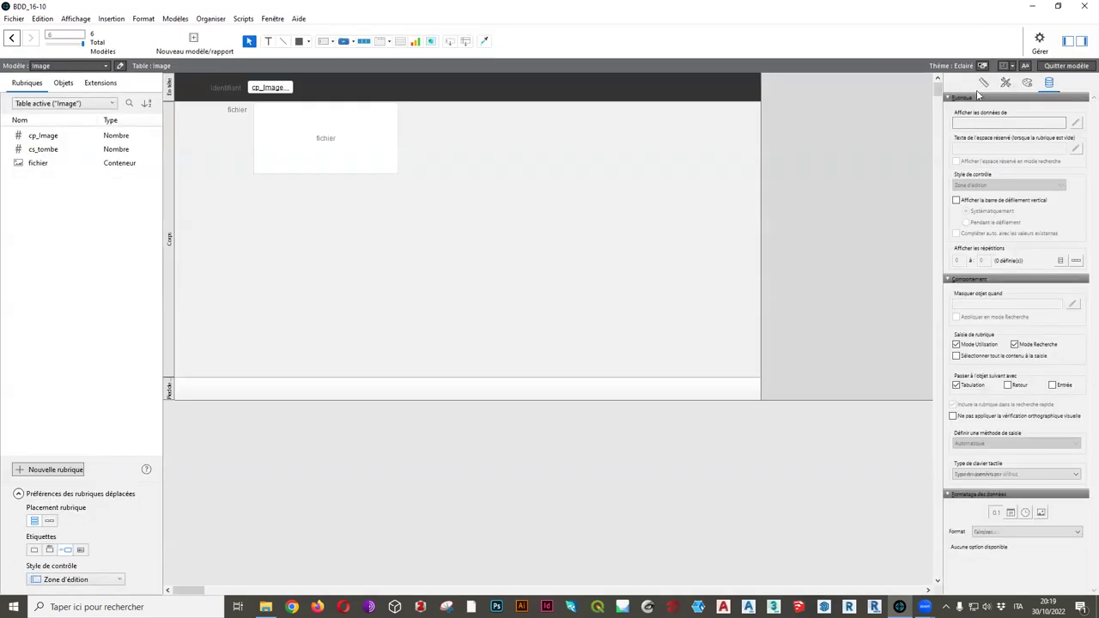
{"action": "left_click", "coordinate": [238, 113]}
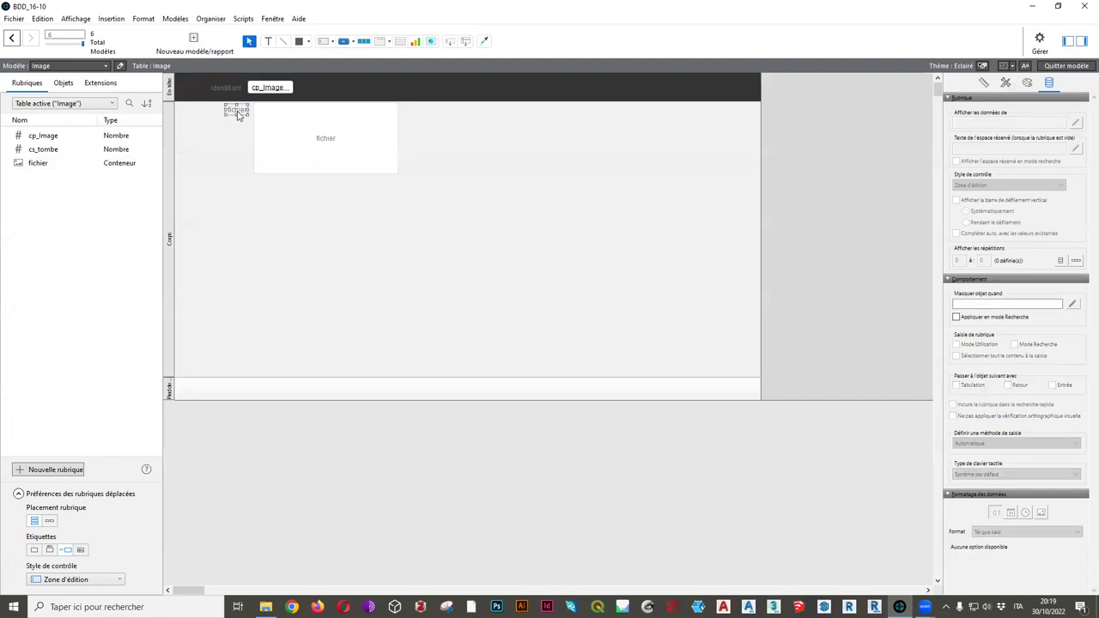
{"action": "left_click_drag", "start_coordinate": [278, 138], "coordinate": [206, 145]}
{"action": "left_click_drag", "start_coordinate": [328, 182], "coordinate": [511, 366]}
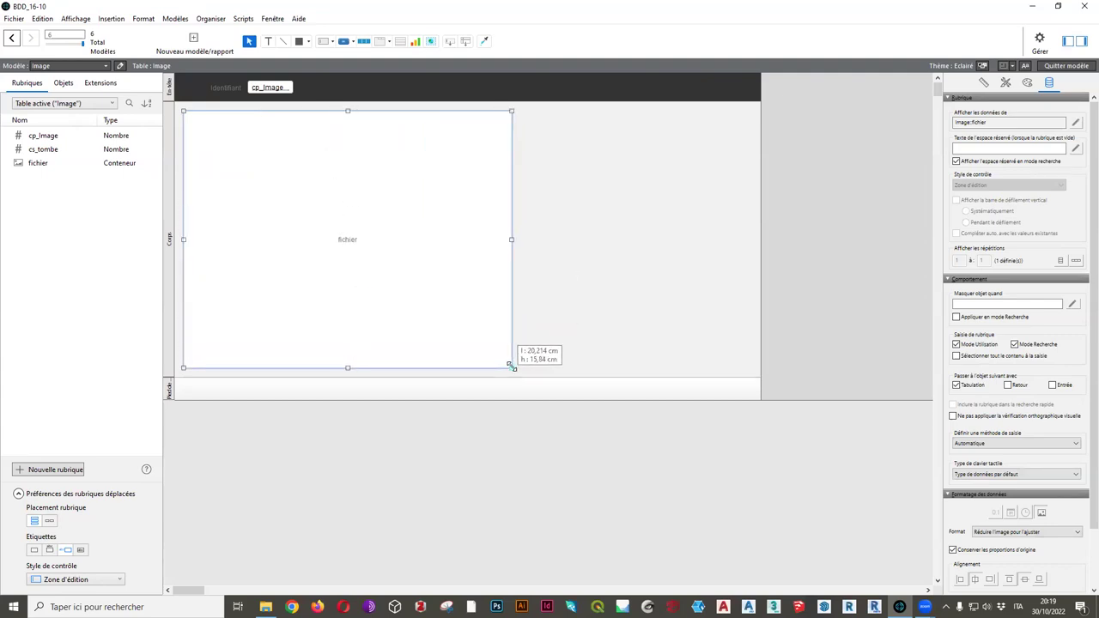
{"action": "left_click", "coordinate": [577, 242]}
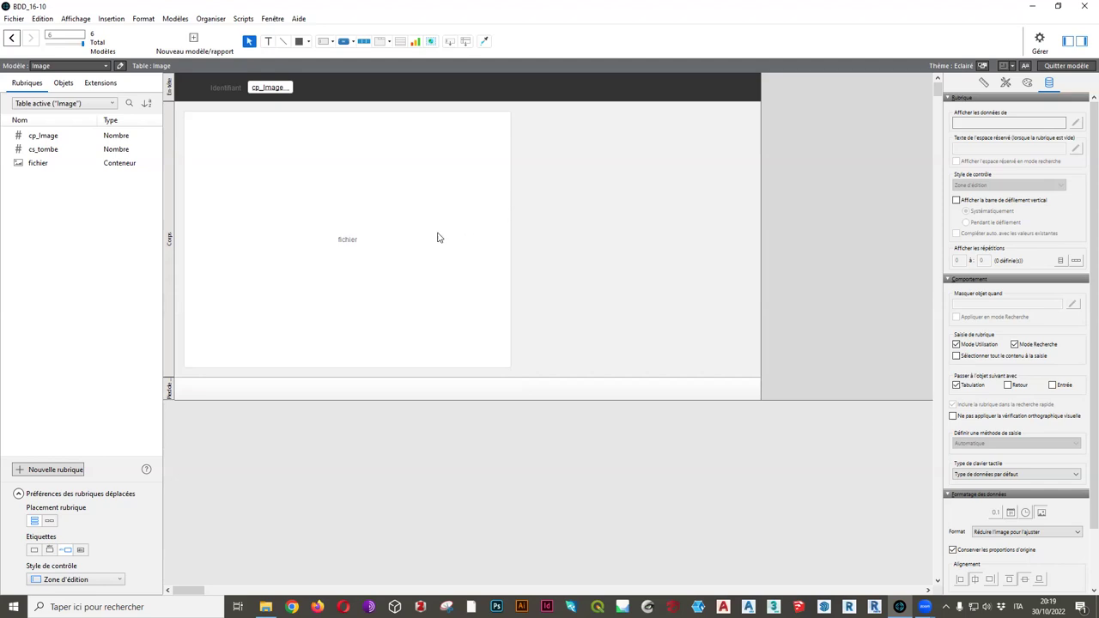
{"action": "left_click", "coordinate": [1068, 66]}
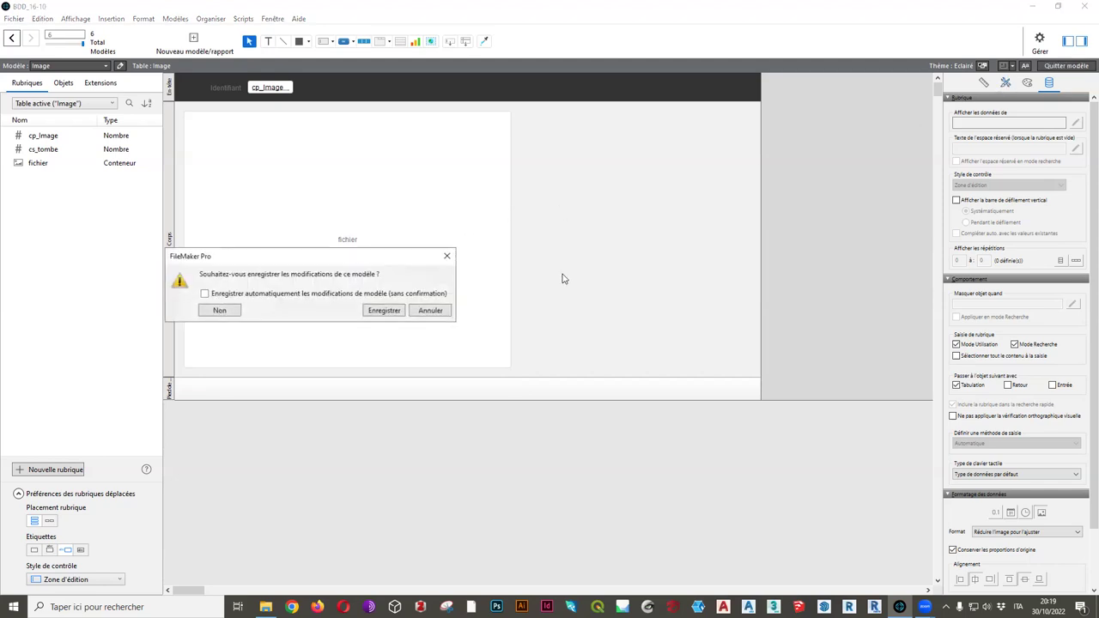
{"action": "left_click", "coordinate": [384, 309]}
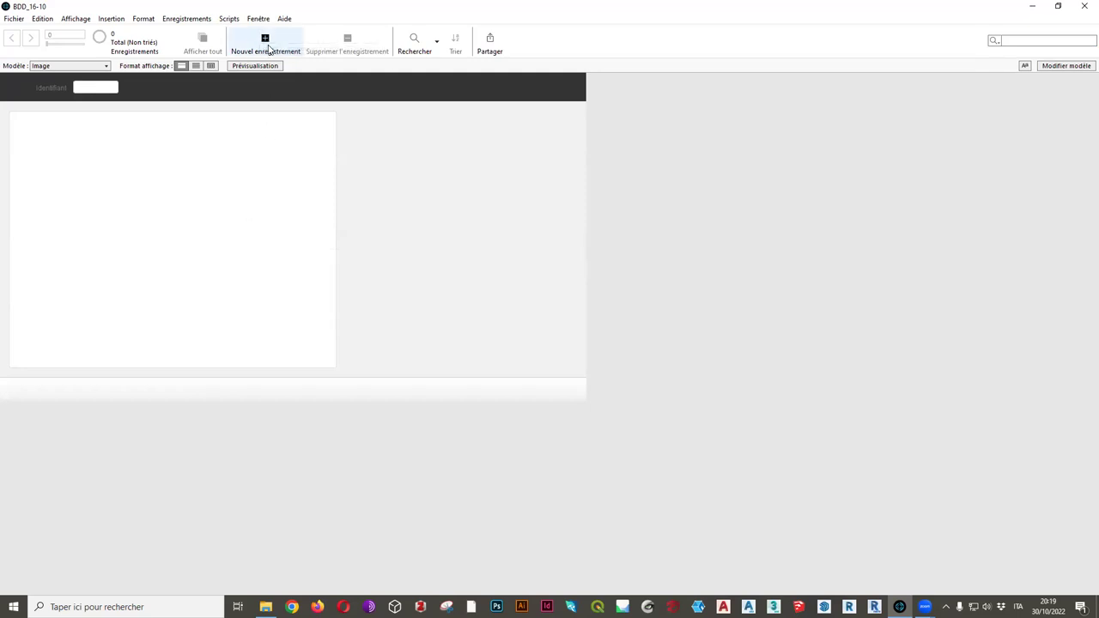
Create a new record in the Image table and select its empty fichier container
{"action": "left_click", "coordinate": [178, 227]}
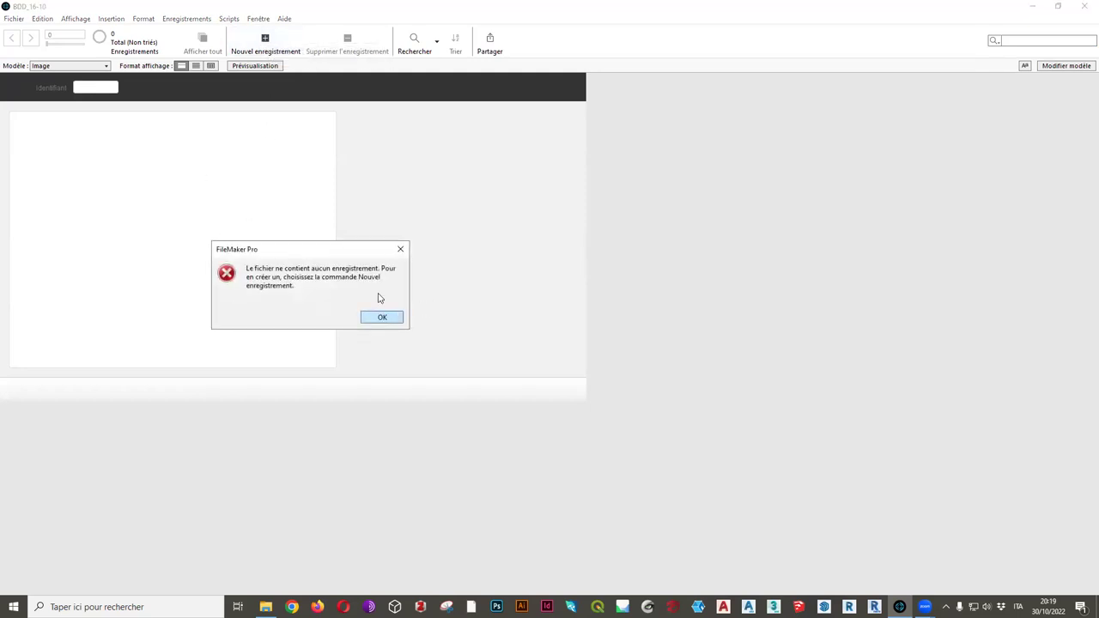
{"action": "key", "text": "Return"}
{"action": "left_click", "coordinate": [266, 37]}
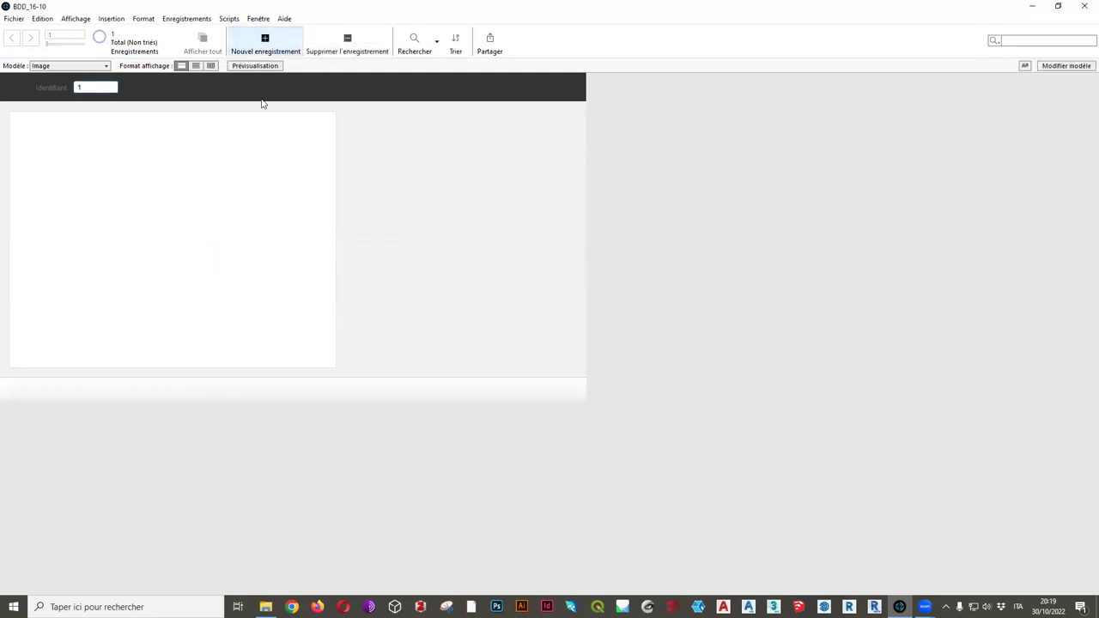
{"action": "left_click", "coordinate": [253, 165]}
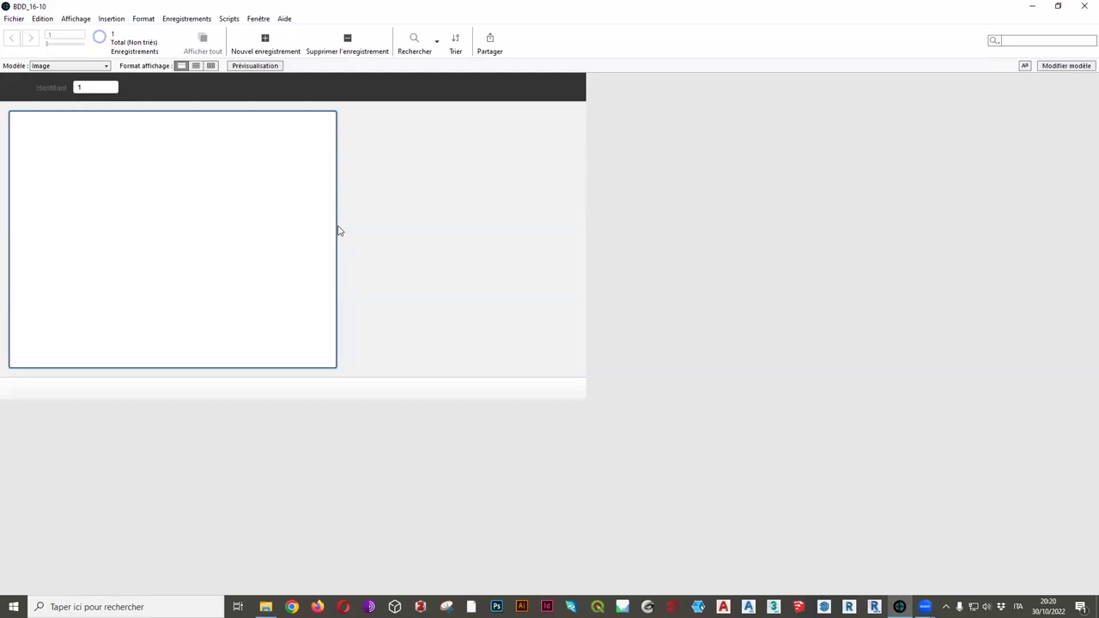
Add the cs_tombe field beside the container on the Image layout and label it "image relative à la tombe"
{"action": "left_click", "coordinate": [1056, 67]}
{"action": "left_click_drag", "start_coordinate": [34, 151], "coordinate": [687, 120]}
{"action": "left_click_drag", "start_coordinate": [550, 140], "coordinate": [597, 129]}
{"action": "double_click", "coordinate": [593, 126]}
{"action": "key", "text": "BackSpace"}
{"action": "type", "text": "image relative à la tombe"}
{"action": "left_click", "coordinate": [569, 164]}
{"action": "left_click_drag", "start_coordinate": [665, 126], "coordinate": [698, 126]}
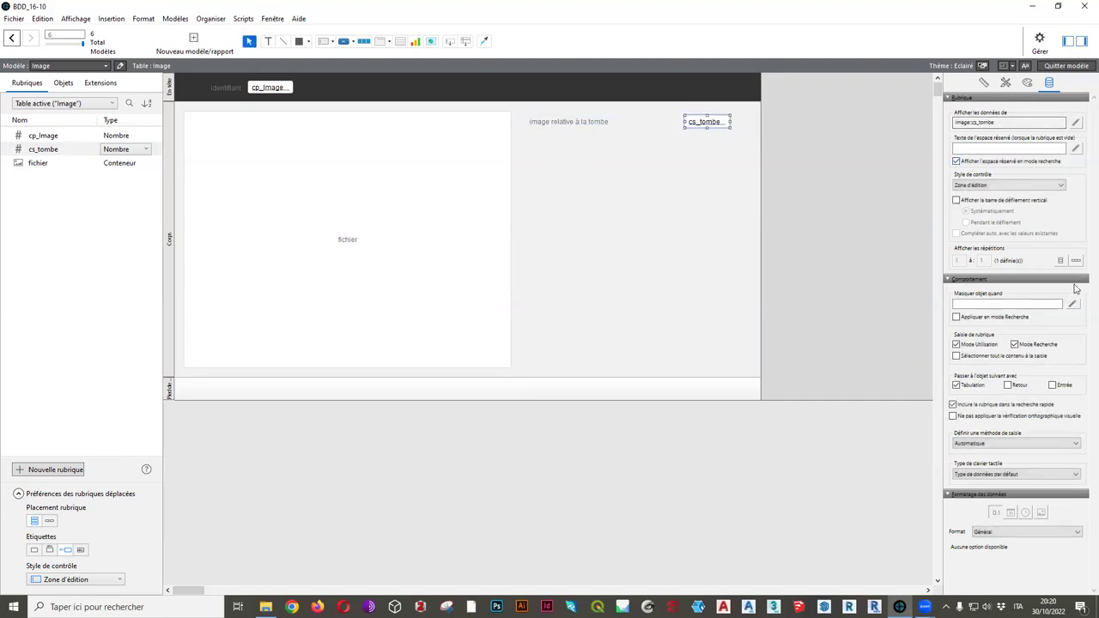
Set cs_tombe's control style to Liste déroulante and start a new value list named "liste des tombes"
{"action": "left_click", "coordinate": [1049, 186]}
{"action": "left_click", "coordinate": [1030, 194]}
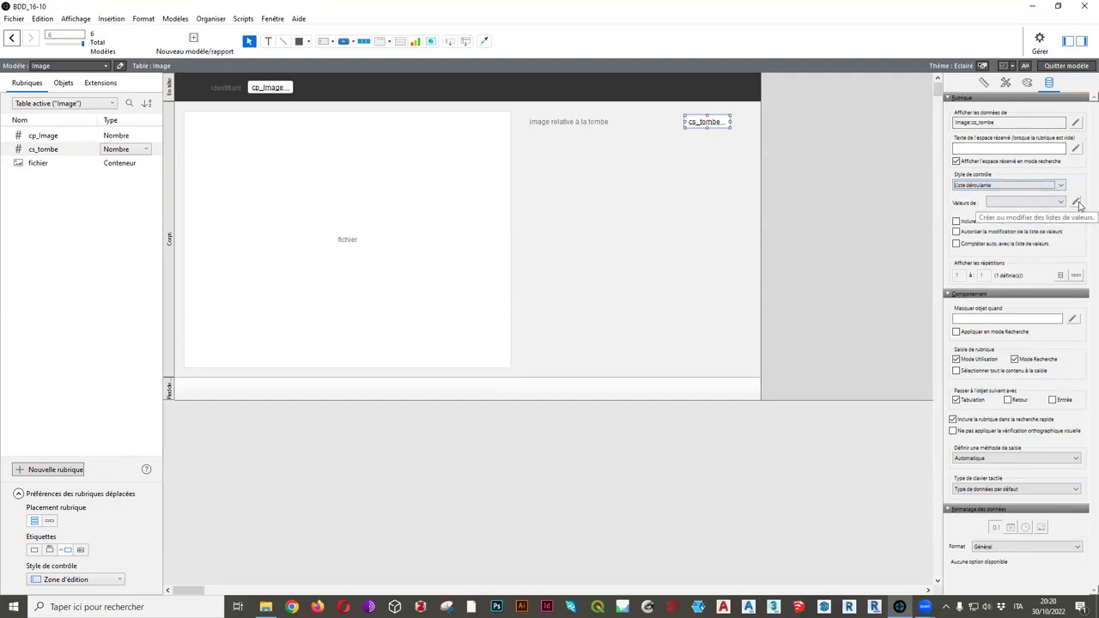
{"action": "left_click", "coordinate": [1077, 202]}
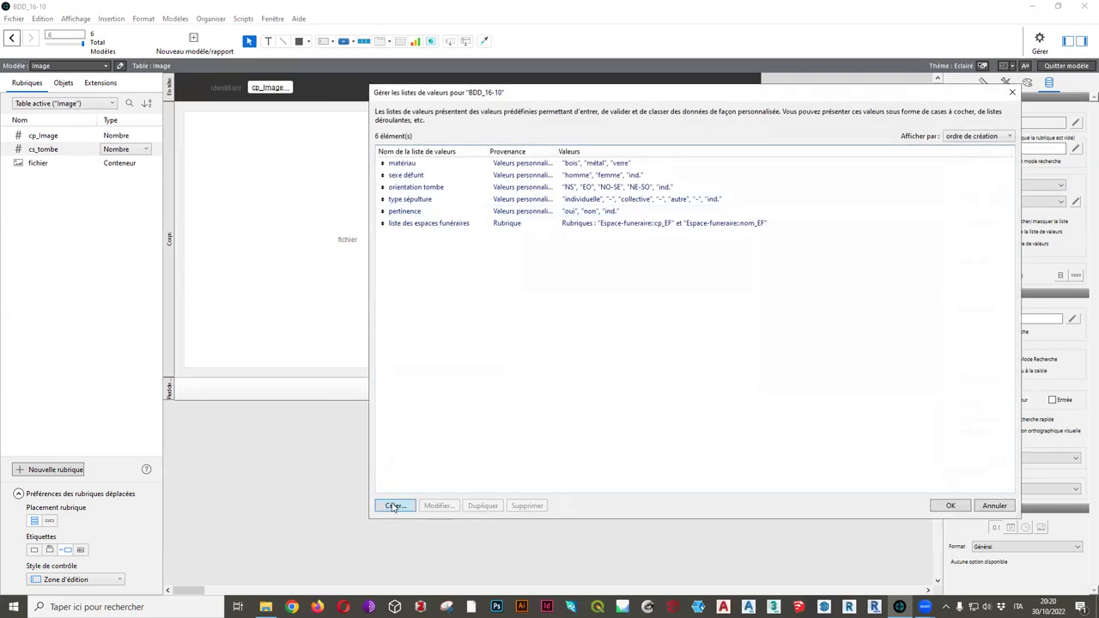
{"action": "left_click", "coordinate": [394, 505]}
{"action": "type", "text": "liste des tombes"}
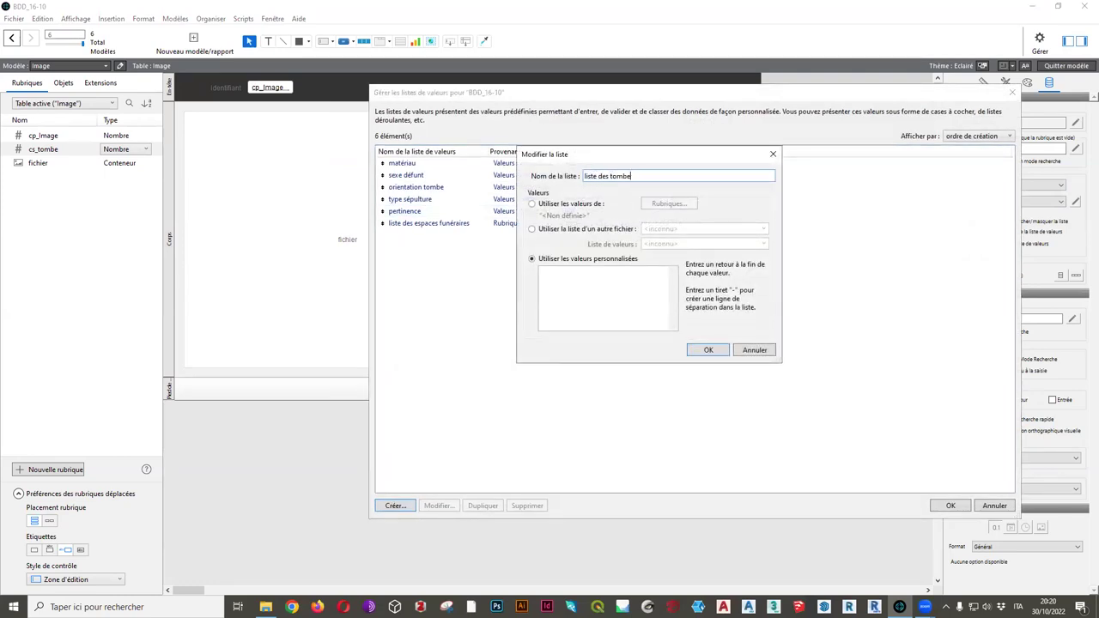
Base the list on Tombe's cp_Tombe, displaying only nom_tombe as second field, save it and include the show/hide arrow on cs_tombe
{"action": "left_click", "coordinate": [530, 207]}
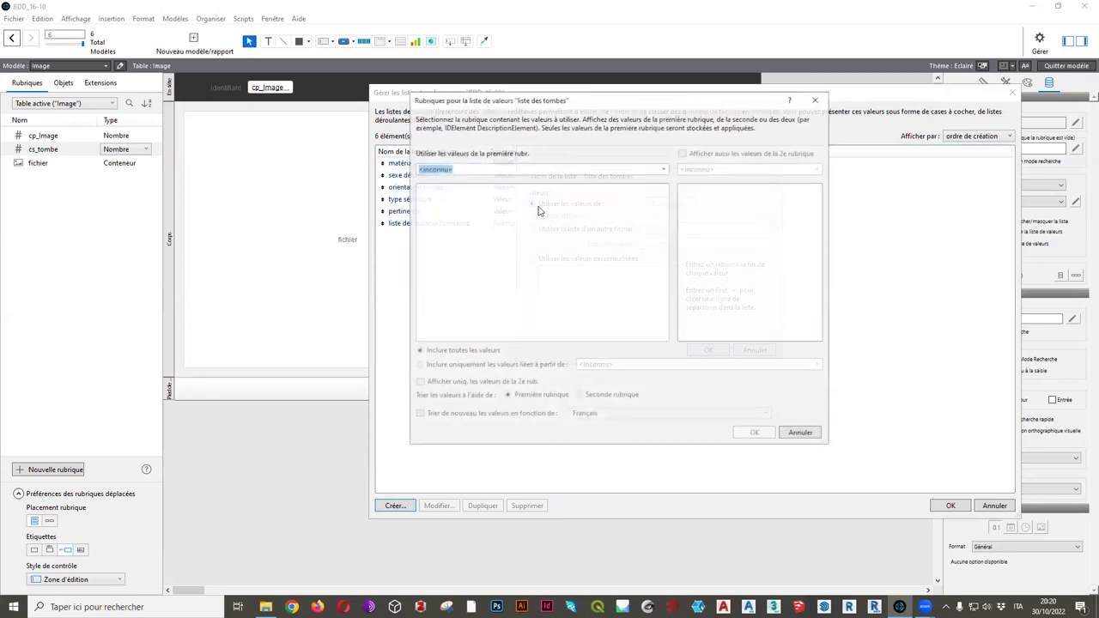
{"action": "left_click", "coordinate": [523, 169]}
{"action": "left_click", "coordinate": [434, 224]}
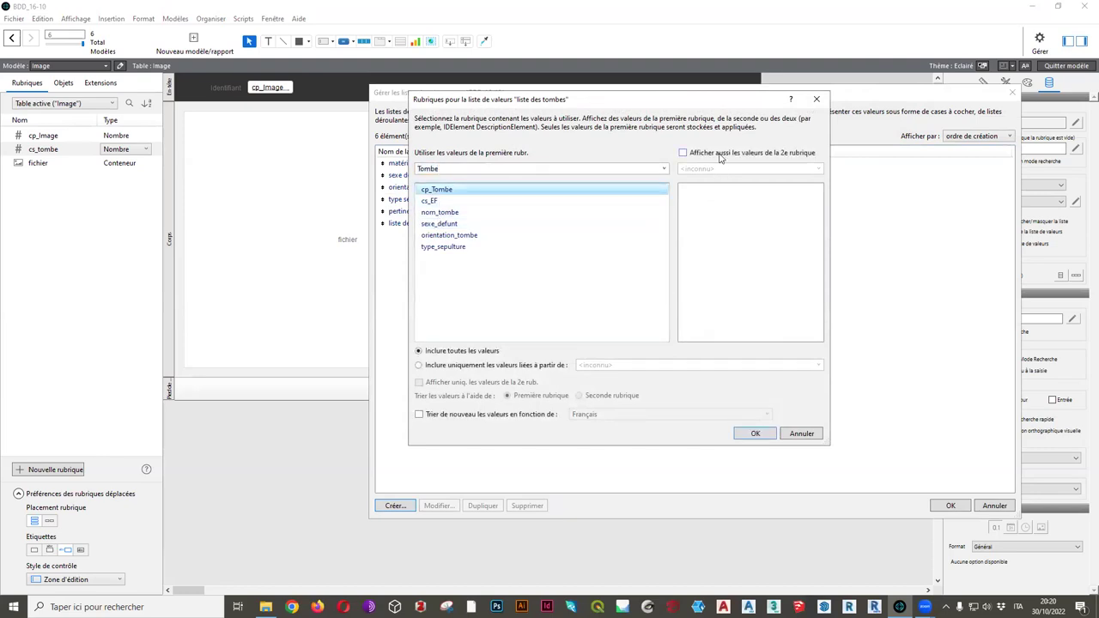
{"action": "left_click", "coordinate": [683, 153]}
{"action": "left_click", "coordinate": [713, 215]}
{"action": "left_click", "coordinate": [421, 383]}
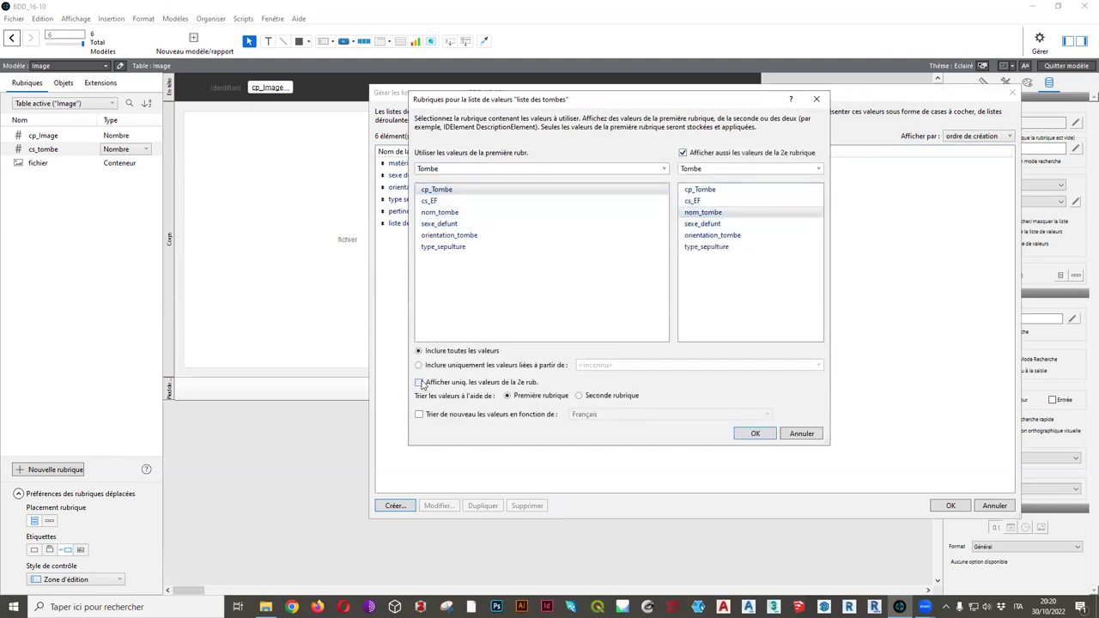
{"action": "left_click", "coordinate": [755, 434]}
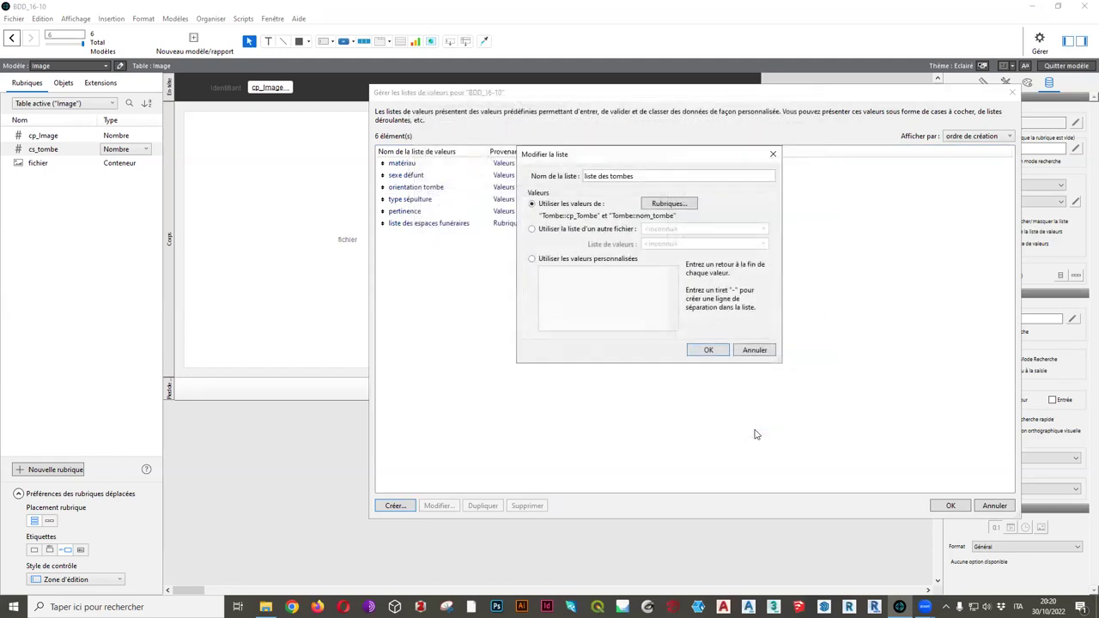
{"action": "left_click", "coordinate": [711, 351]}
{"action": "left_click", "coordinate": [953, 505]}
{"action": "left_click", "coordinate": [957, 222]}
{"action": "left_click", "coordinate": [682, 121]}
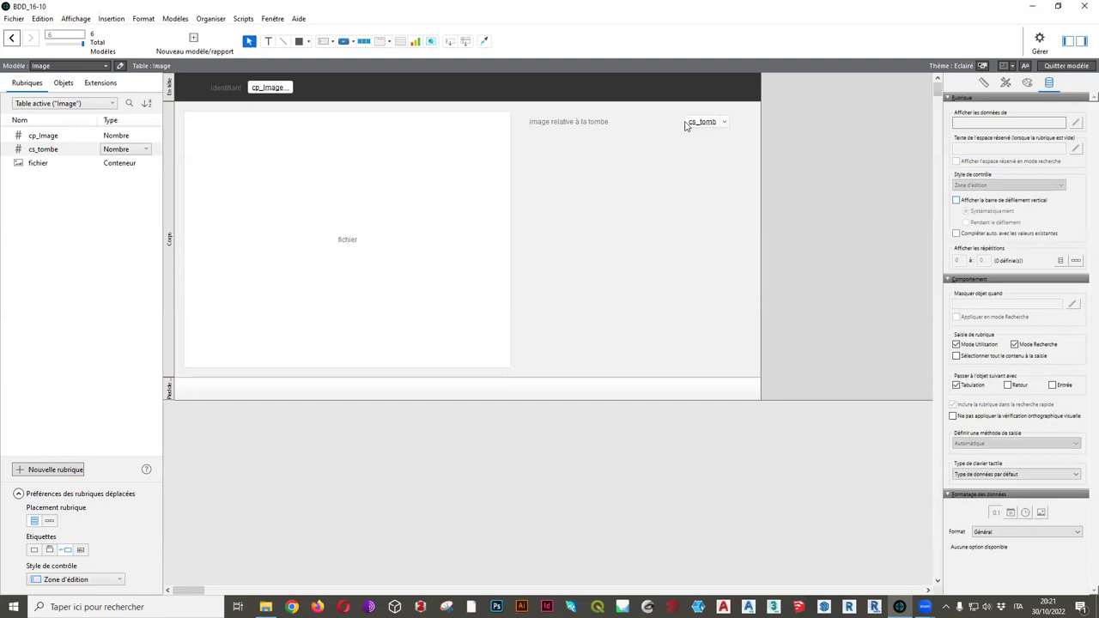
Shrink cs_tombe to its drop-down arrow and place Tombe's nom_tombe field, without its own label, between the existing label and that arrow
{"action": "left_click_drag", "start_coordinate": [683, 121], "coordinate": [720, 121]}
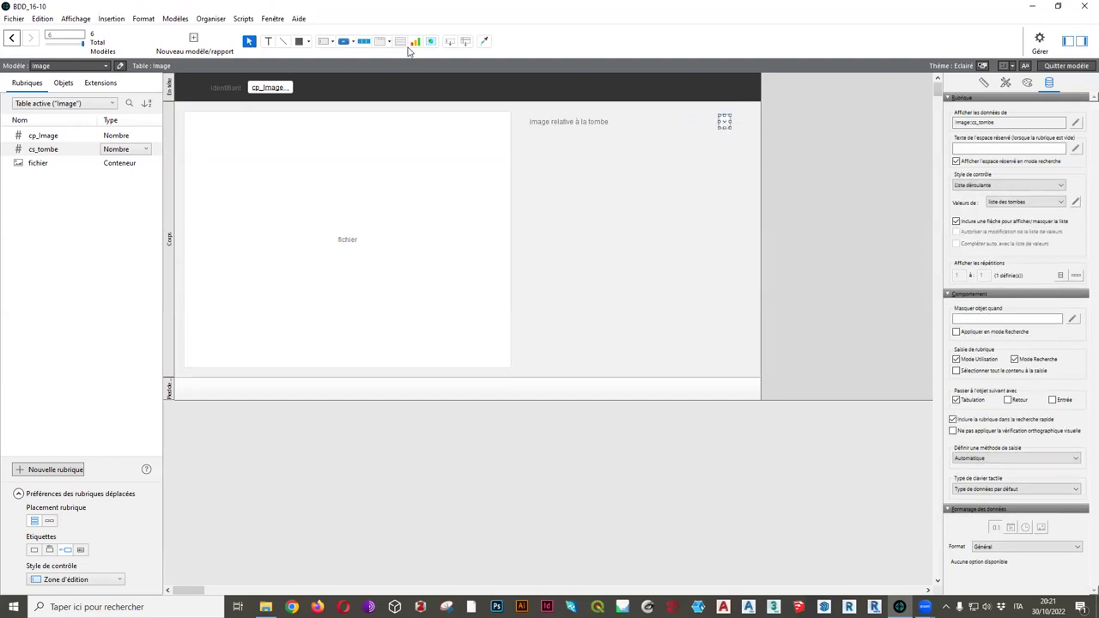
{"action": "left_click", "coordinate": [94, 104]}
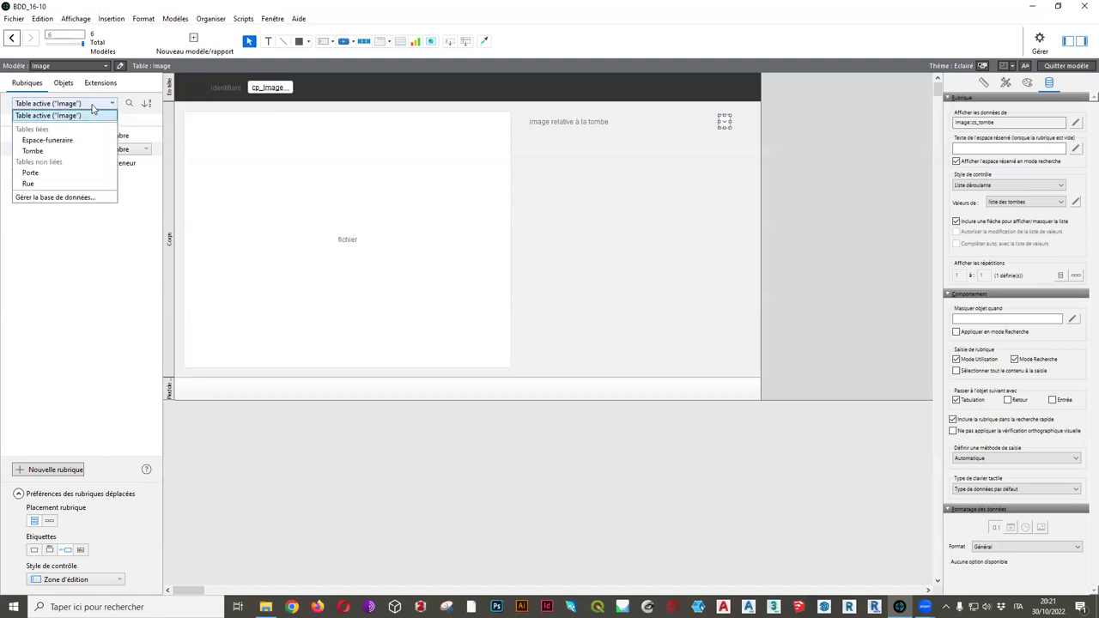
{"action": "left_click", "coordinate": [53, 153]}
{"action": "left_click_drag", "start_coordinate": [52, 163], "coordinate": [575, 220]}
{"action": "left_click", "coordinate": [554, 216]}
{"action": "key", "text": "Delete"}
{"action": "left_click_drag", "start_coordinate": [672, 222], "coordinate": [711, 122]}
{"action": "left_click", "coordinate": [726, 127]}
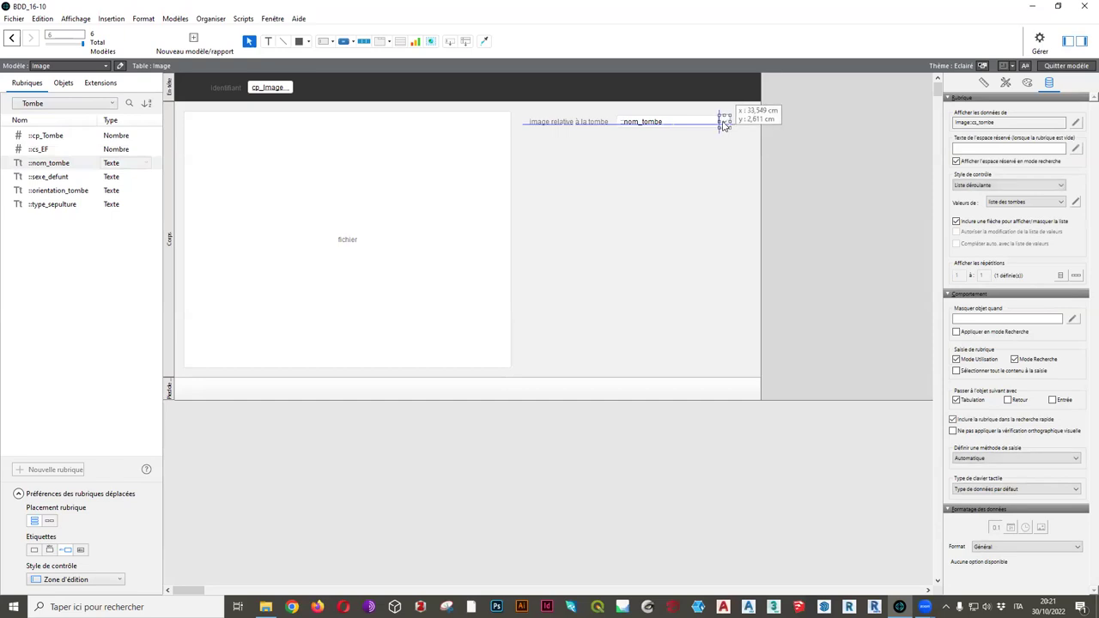
Disable entry into nom_tombe in Mode Utilisation, save the layout and check the drop-down list of tombs on the record
{"action": "left_click", "coordinate": [675, 123]}
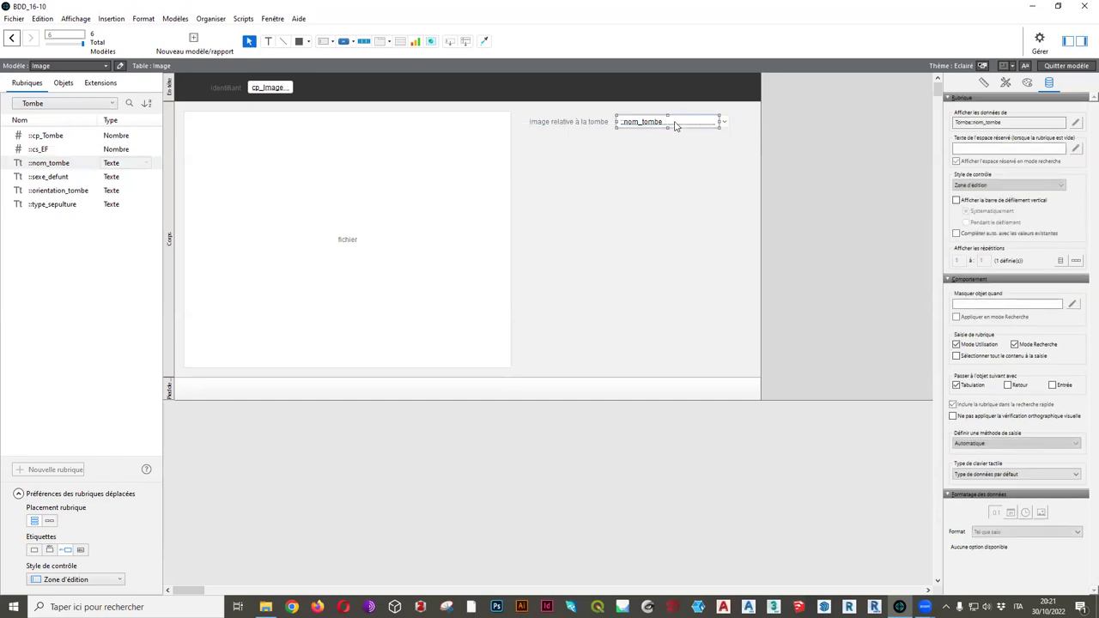
{"action": "left_click", "coordinate": [958, 344]}
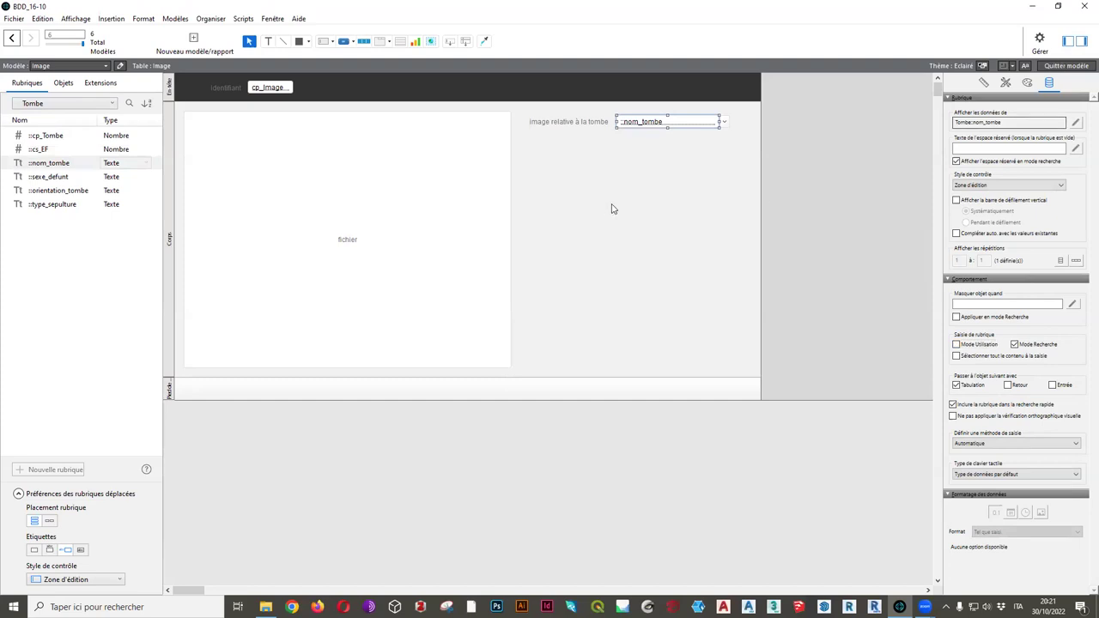
{"action": "left_click", "coordinate": [1056, 69]}
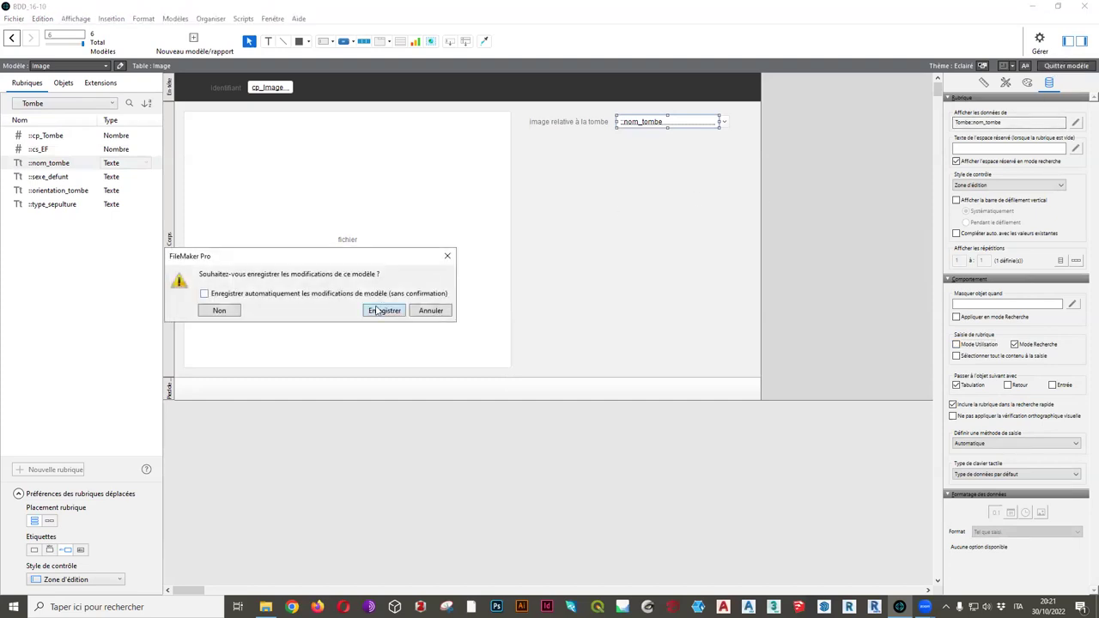
{"action": "left_click", "coordinate": [378, 309]}
{"action": "left_click", "coordinate": [550, 124]}
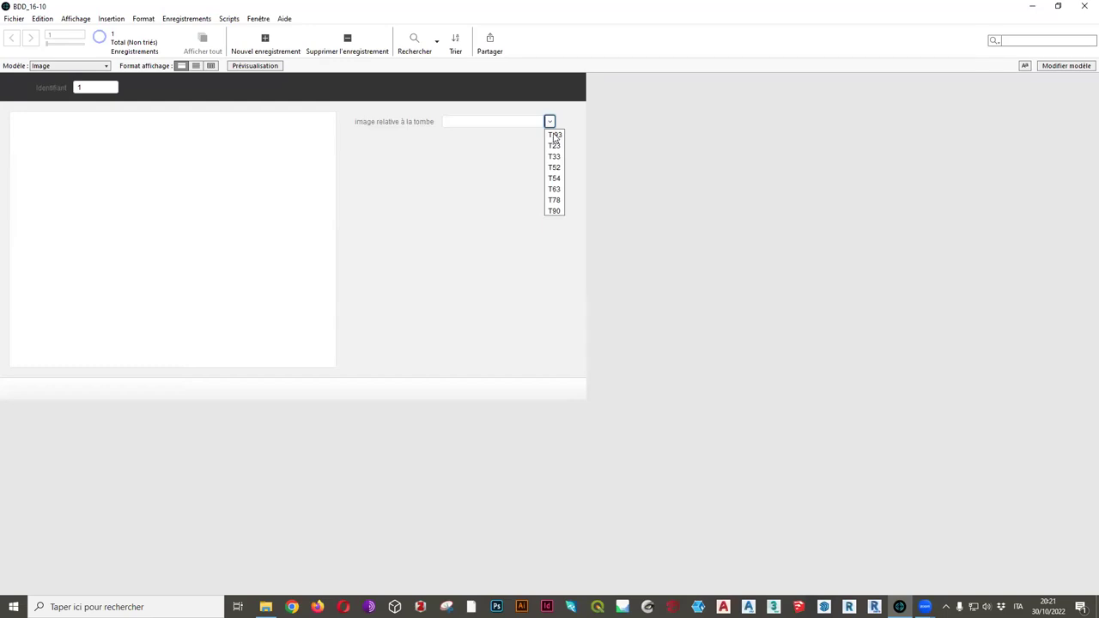
{"action": "left_click", "coordinate": [425, 223]}
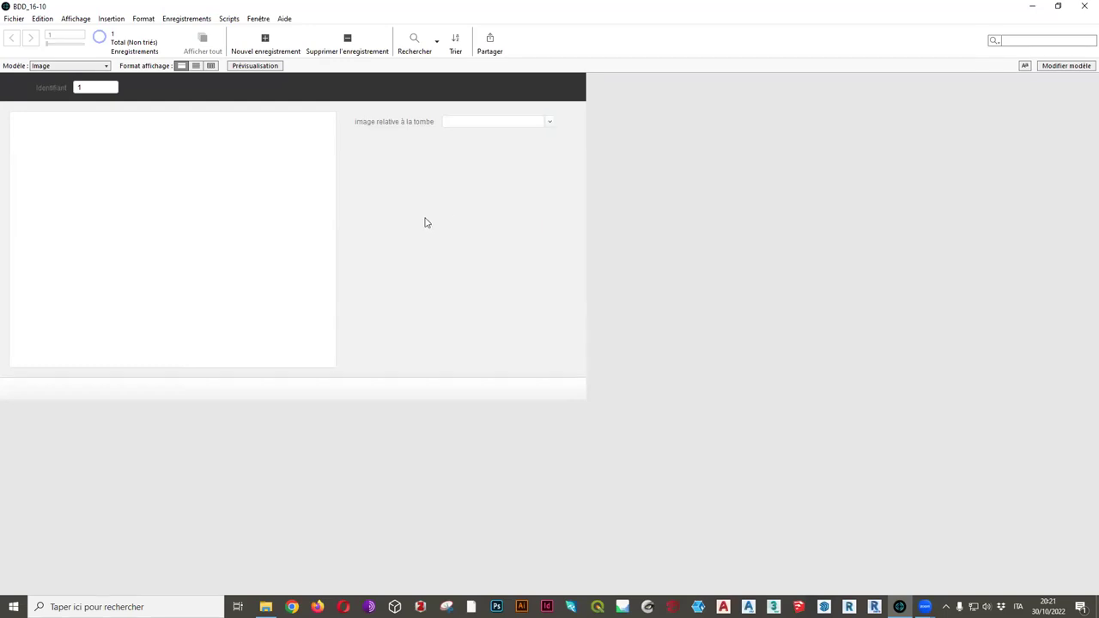
{"action": "left_click", "coordinate": [551, 126]}
{"action": "left_click", "coordinate": [475, 155]}
Switch to Chrome and search Google for images of "tombe vix"
{"action": "left_click", "coordinate": [292, 607]}
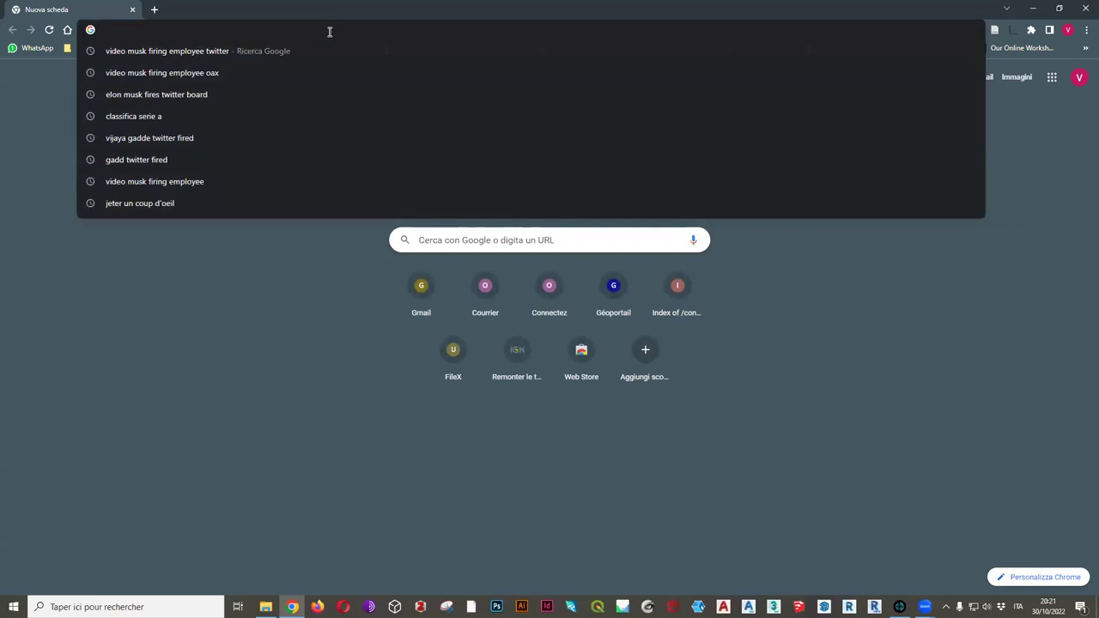
{"action": "type", "text": "tombe"}
{"action": "key", "text": "Return"}
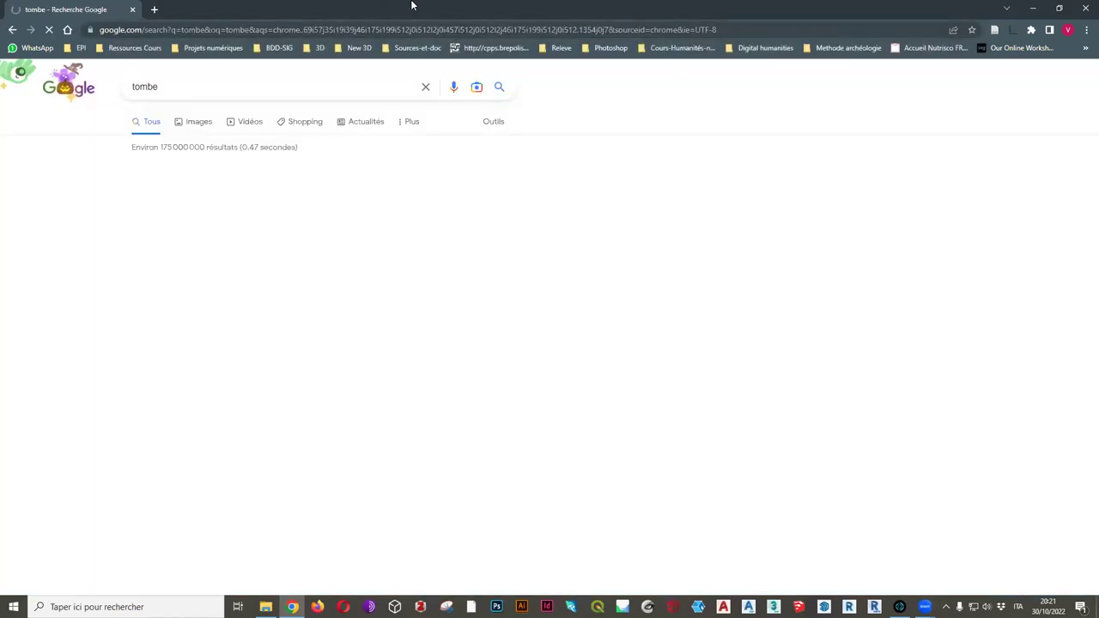
{"action": "left_click", "coordinate": [277, 89]}
{"action": "key", "text": "Down"}
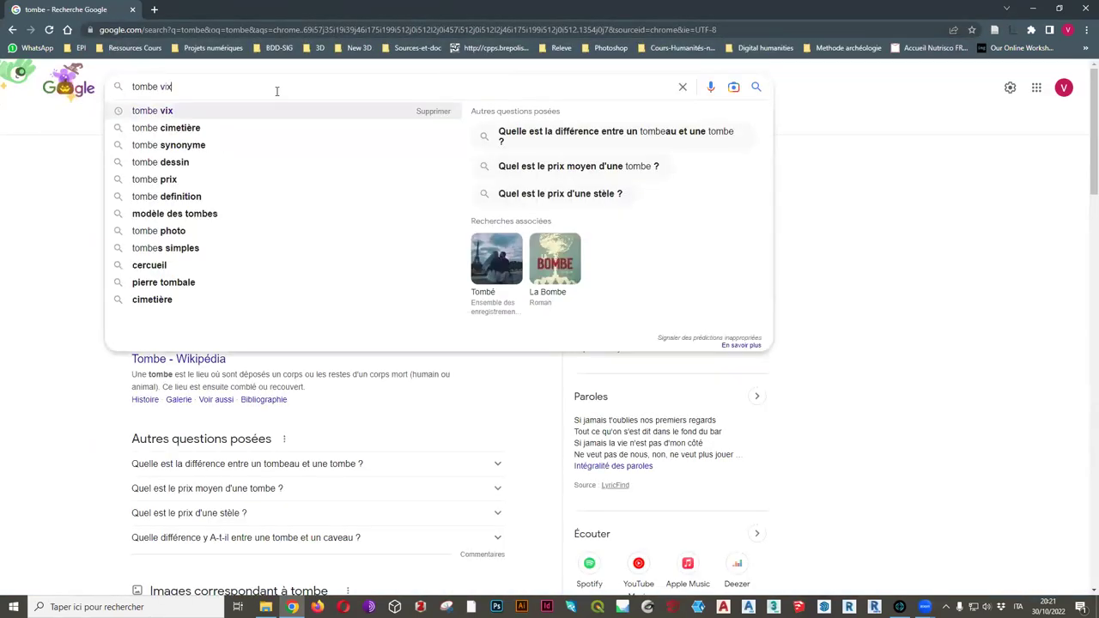
{"action": "key", "text": "Return"}
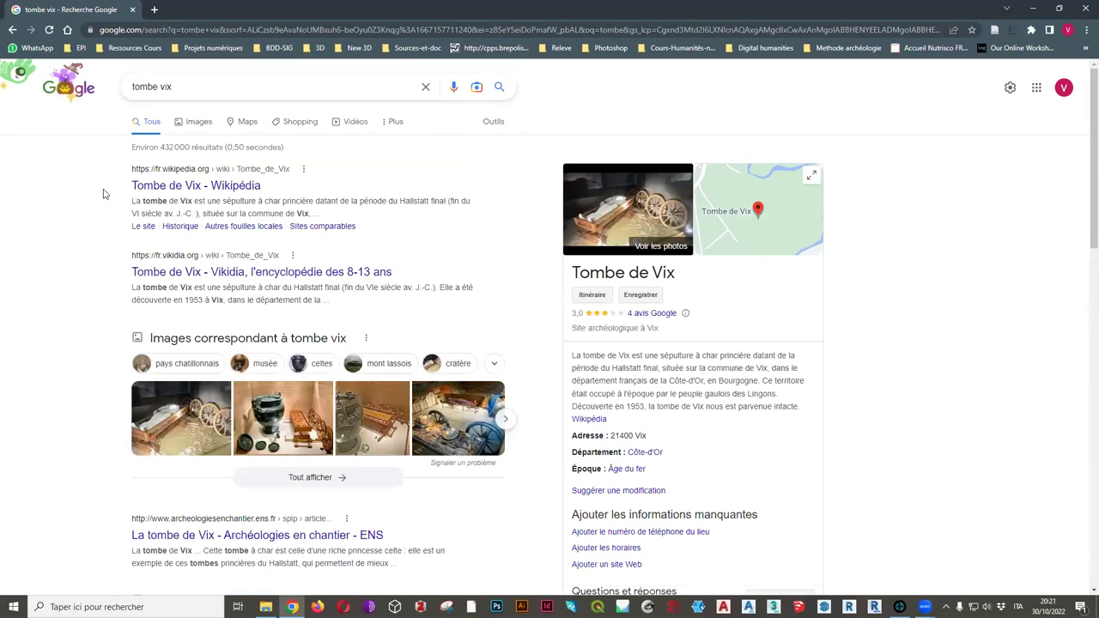
{"action": "left_click", "coordinate": [197, 124]}
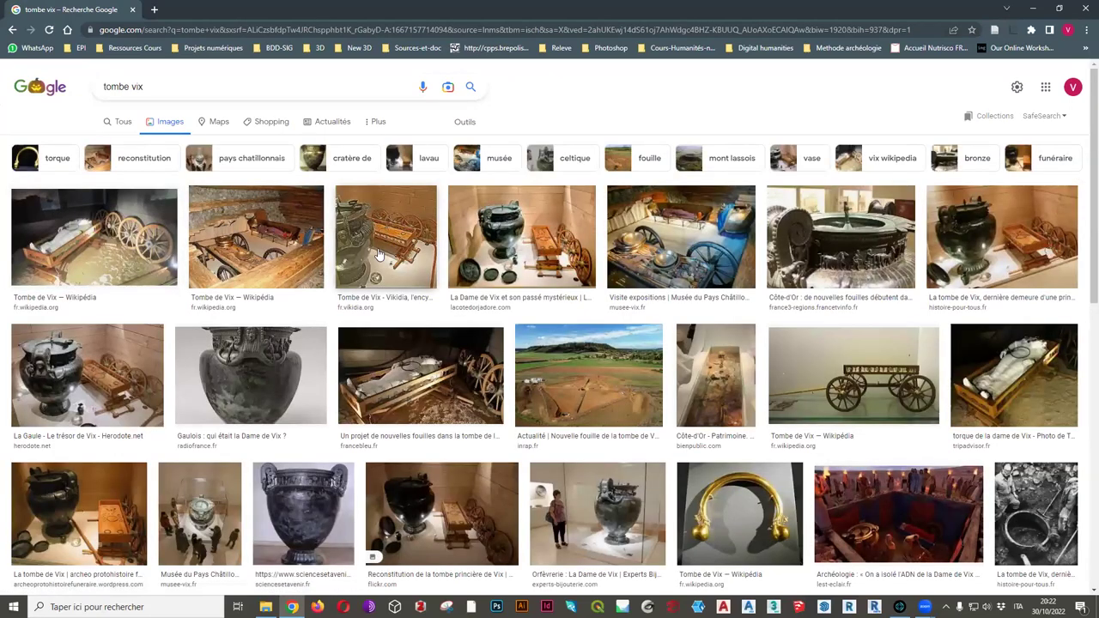
Copy the Musée du Pays Châtillonnais plan of the Vix tomb and paste it into the fichier container in FileMaker Pro
{"action": "scroll", "coordinate": [378, 249], "scroll_direction": "down", "scroll_amount": 2}
{"action": "scroll", "coordinate": [378, 249], "scroll_direction": "down", "scroll_amount": 5}
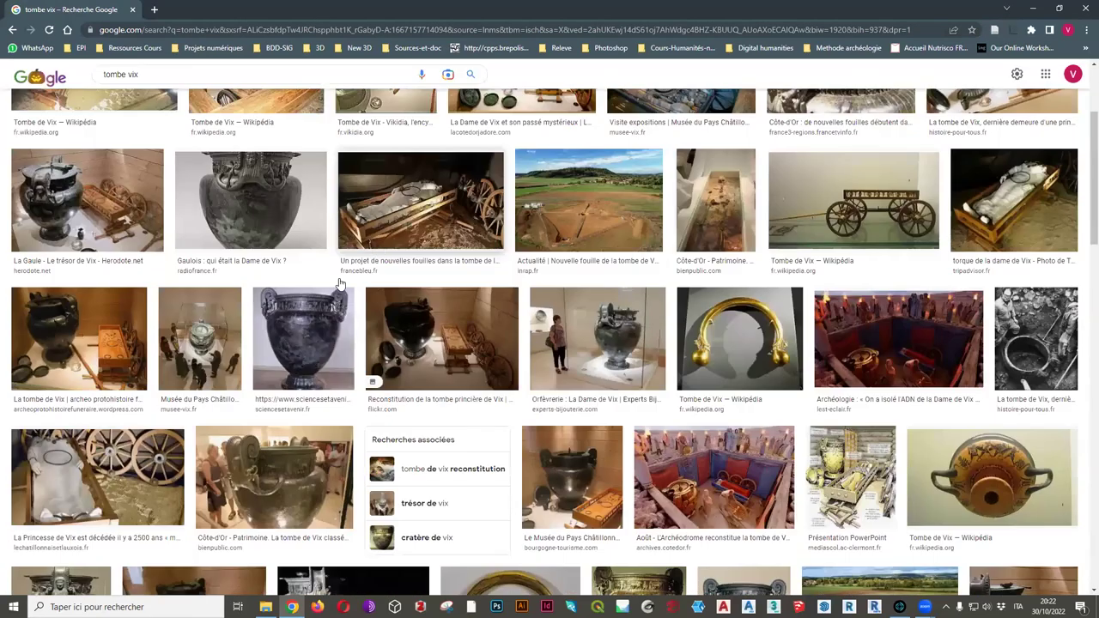
{"action": "left_click", "coordinate": [247, 226]}
{"action": "left_click", "coordinate": [840, 478]}
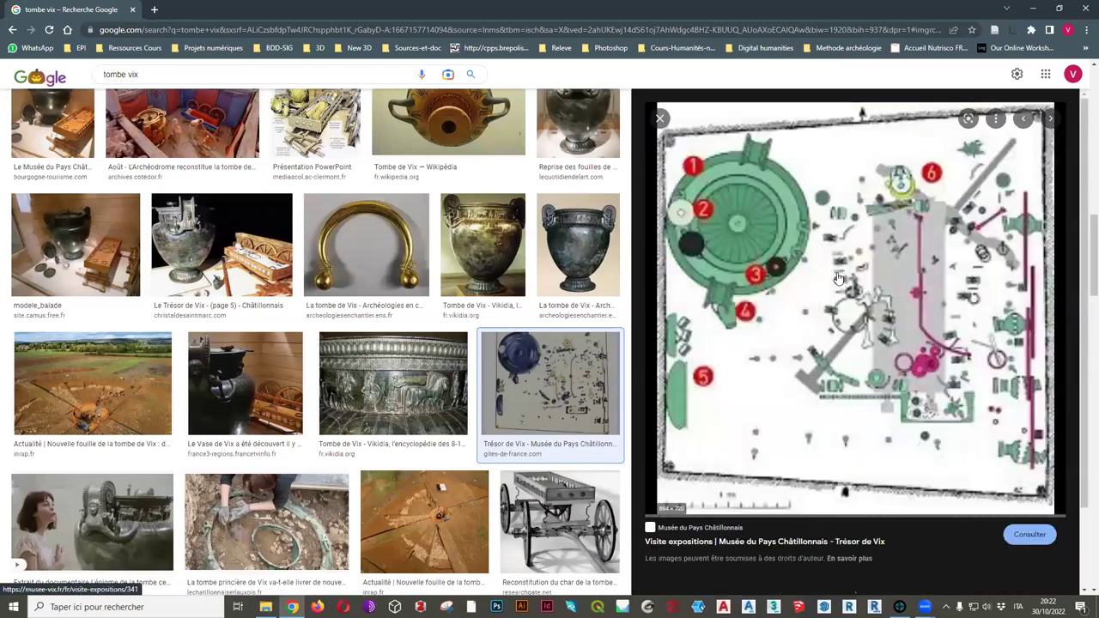
{"action": "right_click", "coordinate": [853, 265]}
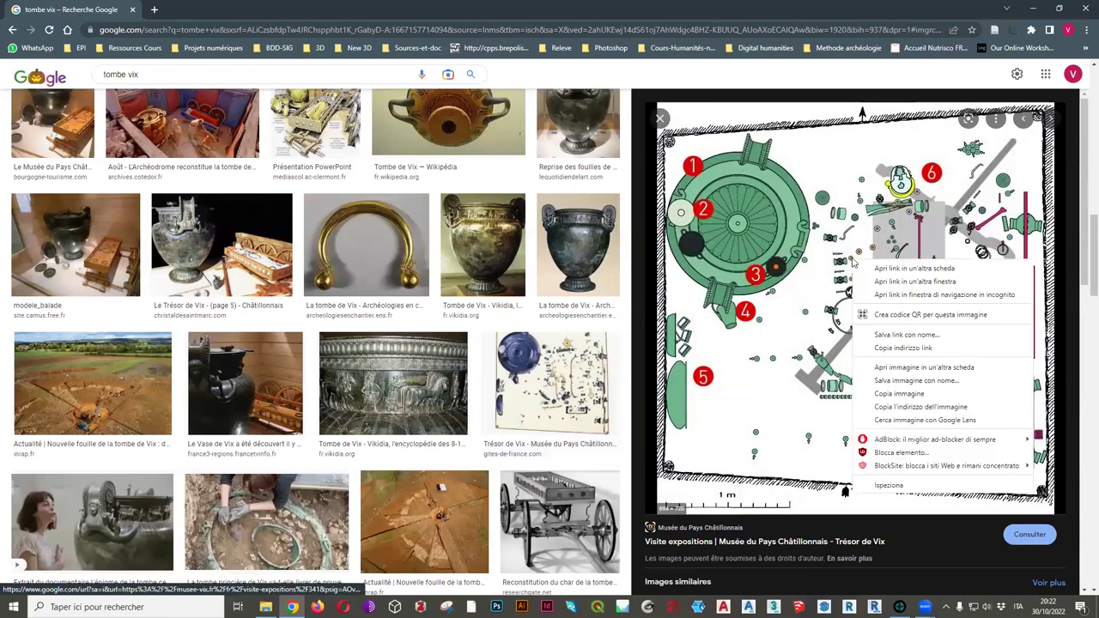
{"action": "left_click", "coordinate": [903, 401]}
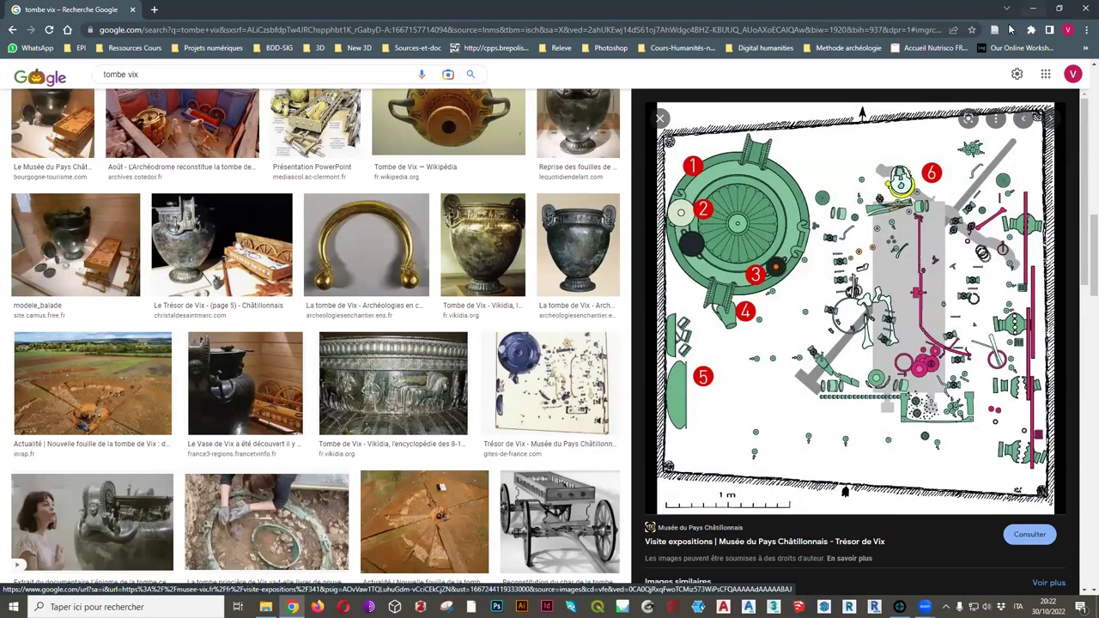
{"action": "key", "text": "alt+Tab"}
{"action": "left_click", "coordinate": [207, 200]}
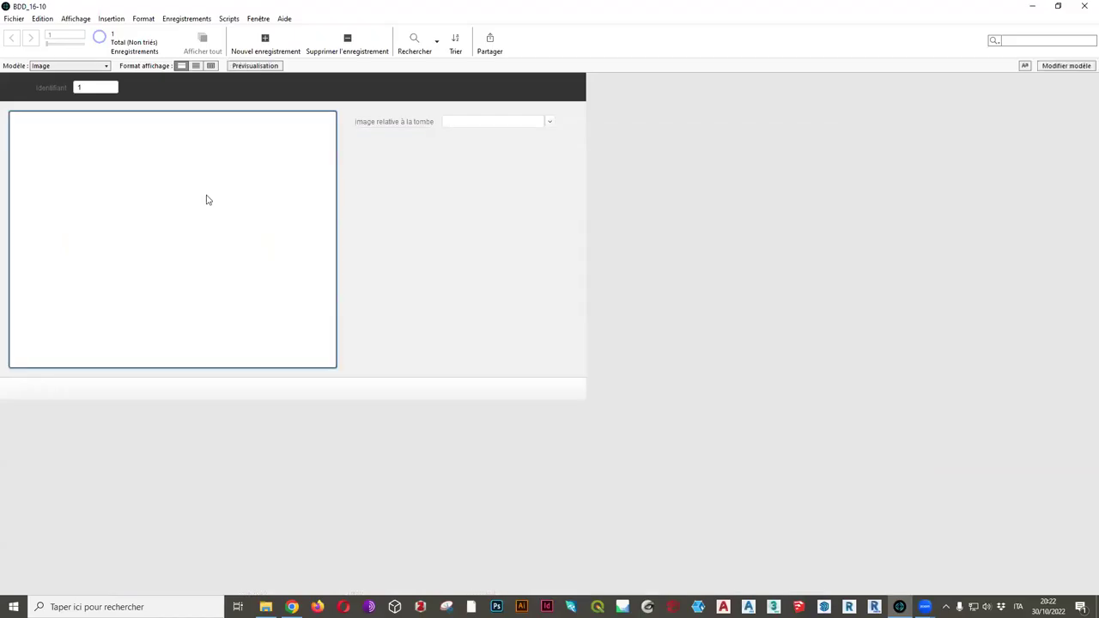
{"action": "key", "text": "ctrl+v"}
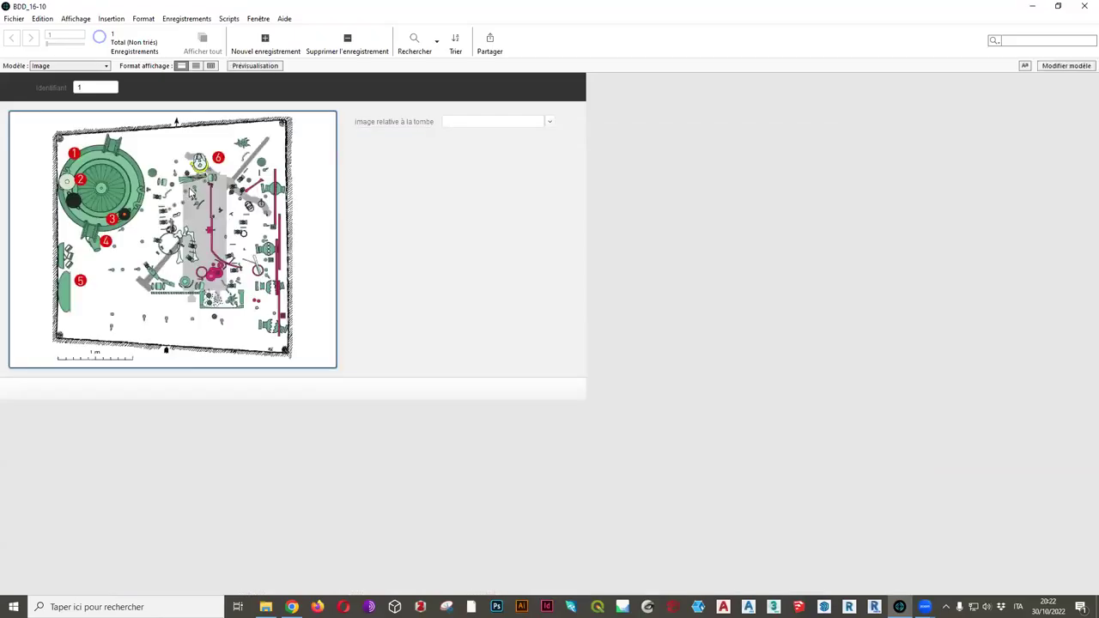
Set the fichier container's image format to "Réduire ou agrandir l'image pour l'ajuster" on the Image layout
{"action": "left_click", "coordinate": [1079, 66]}
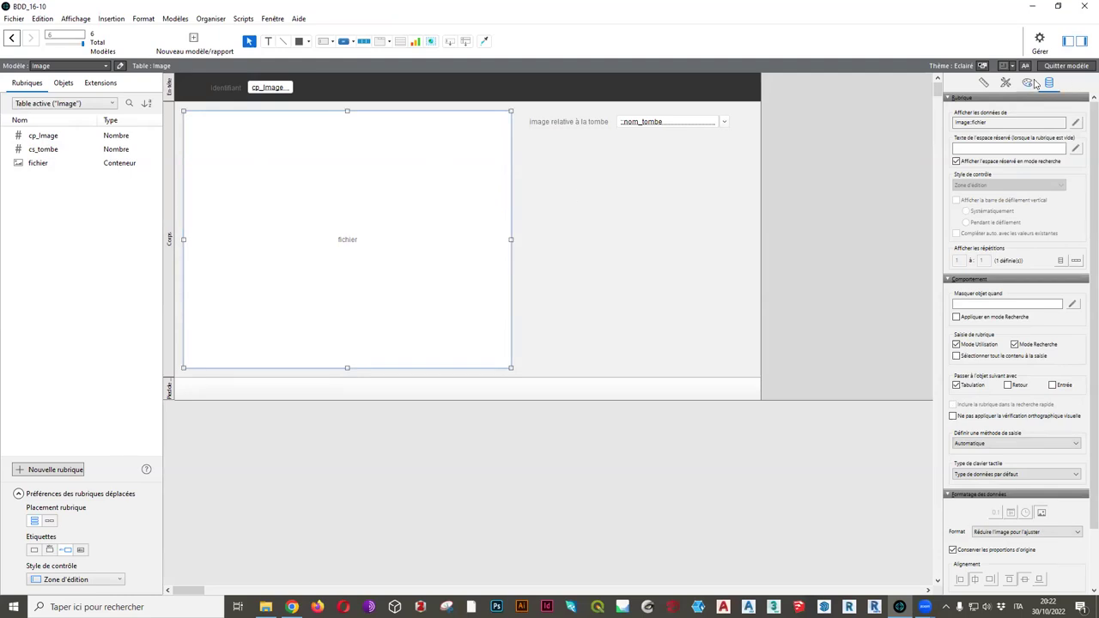
{"action": "scroll", "coordinate": [1081, 266], "scroll_direction": "down", "scroll_amount": 1}
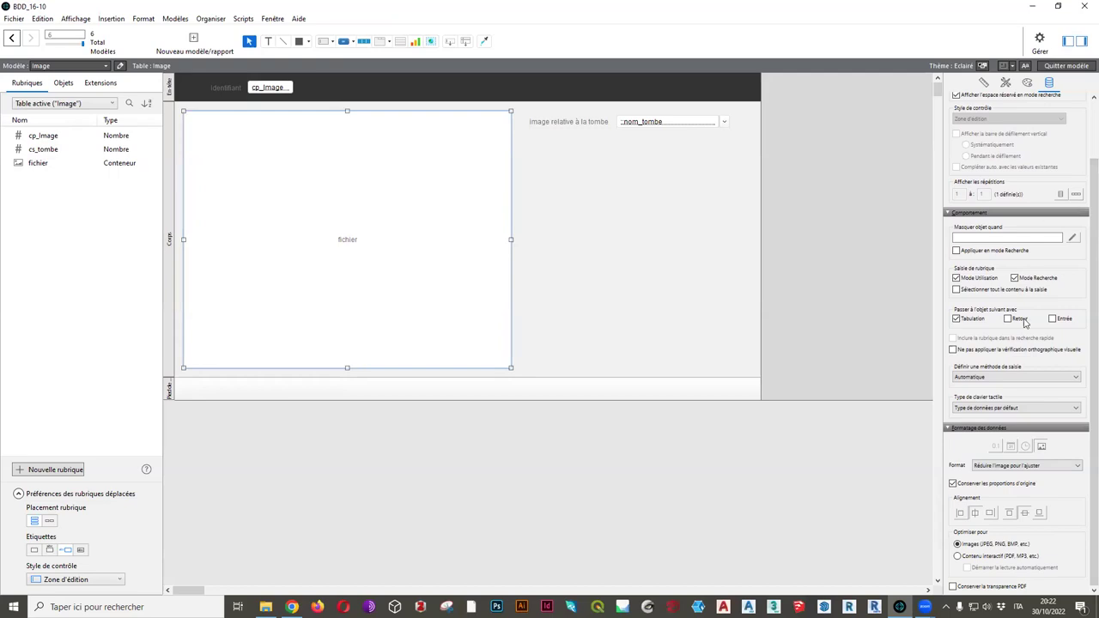
{"action": "left_click", "coordinate": [1008, 465]}
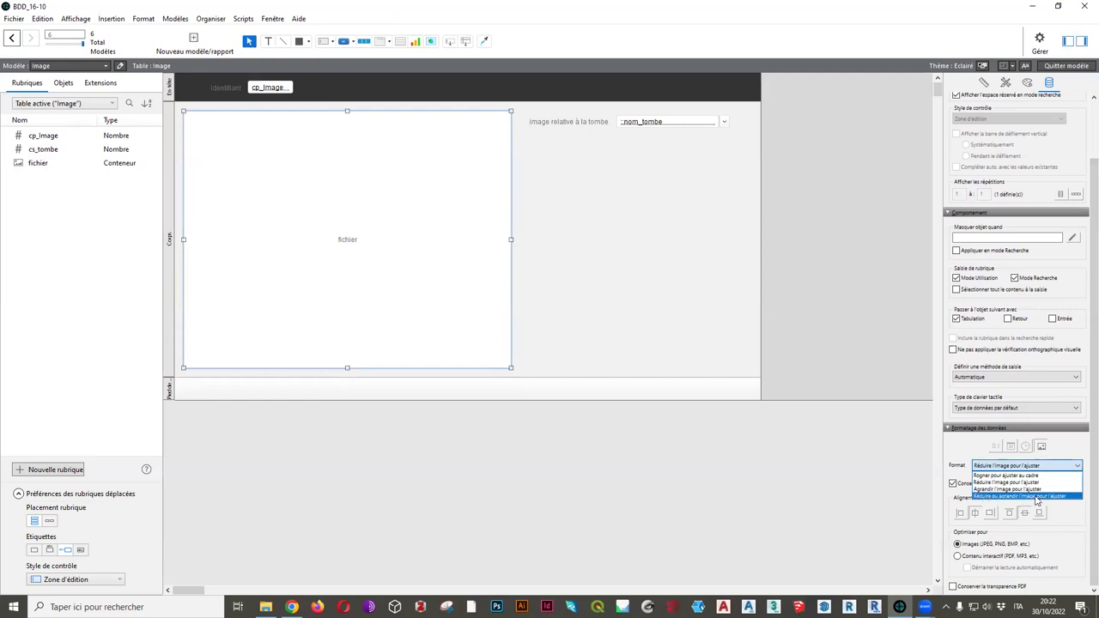
{"action": "left_click", "coordinate": [1035, 496]}
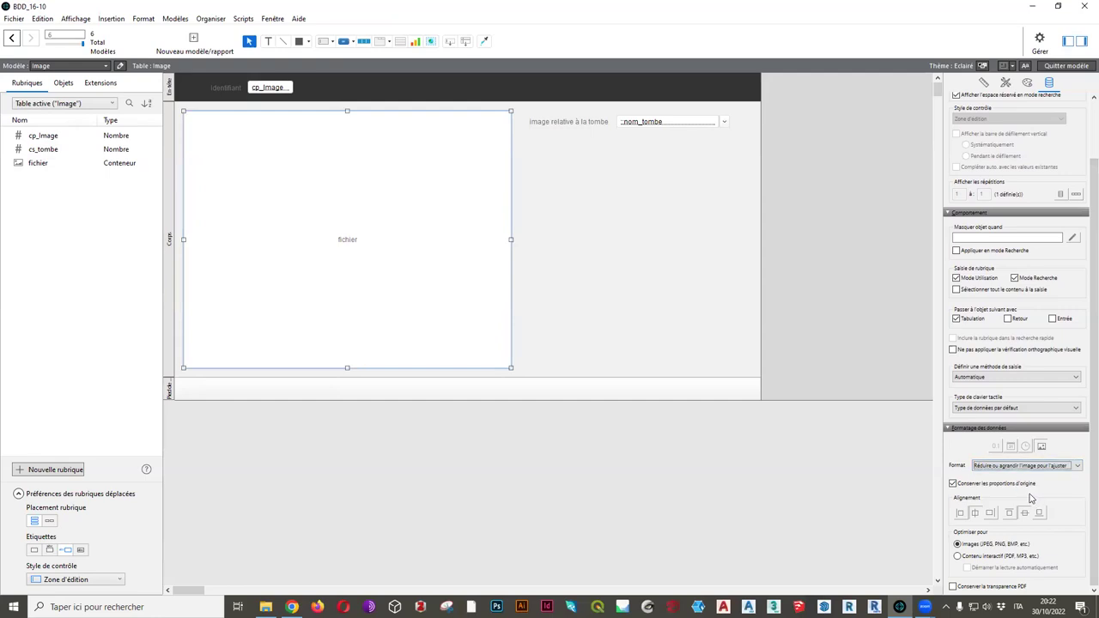